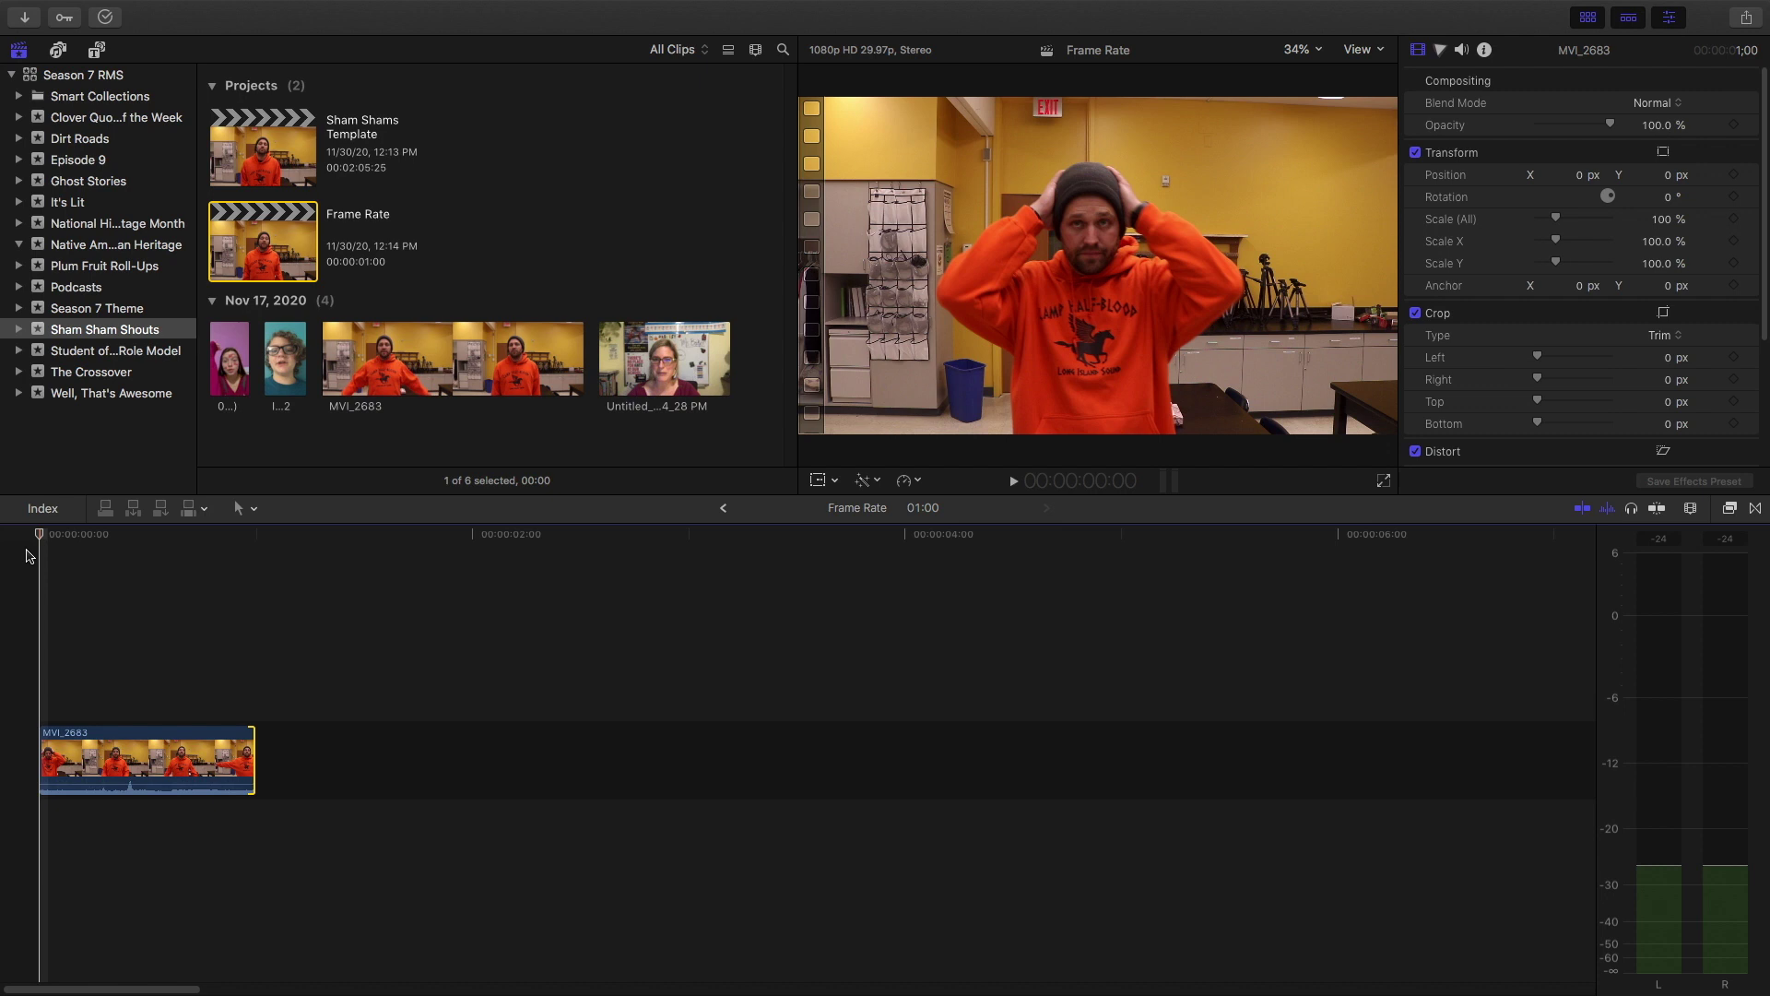
Step: Play the one-second Frame Rate clip from its start several times and examine how its frames make up the motion
key("space")
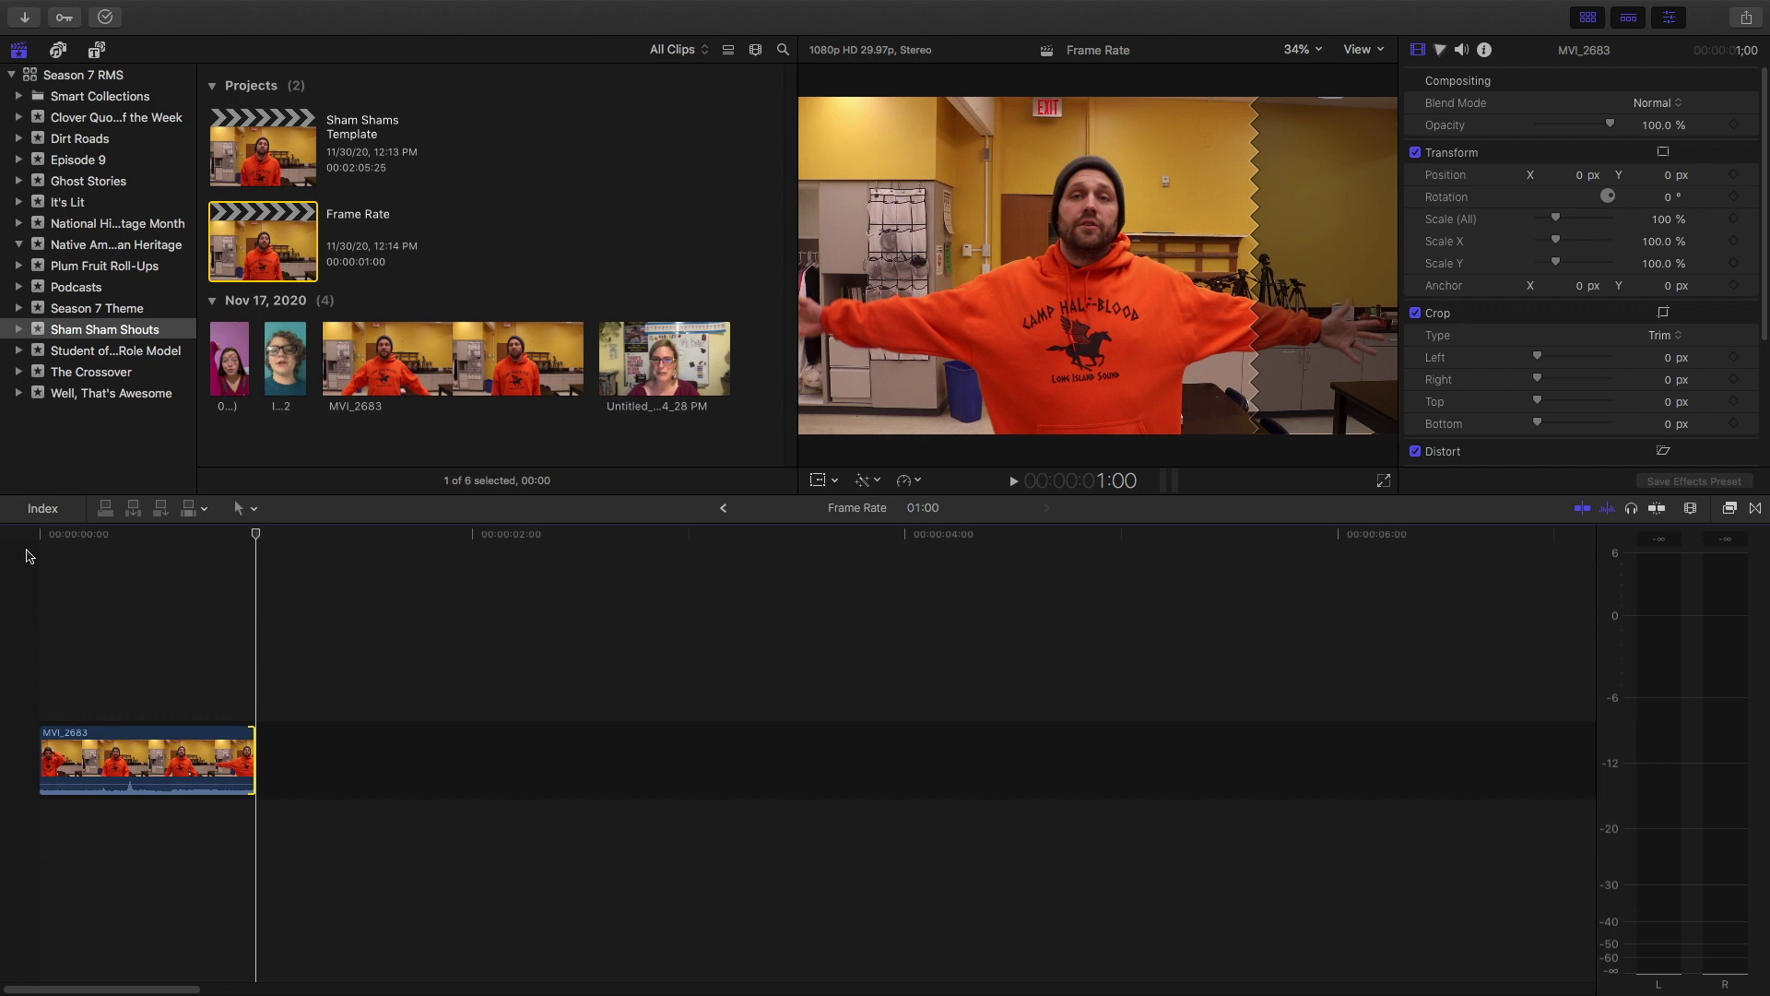
key("space")
left_click(36, 539)
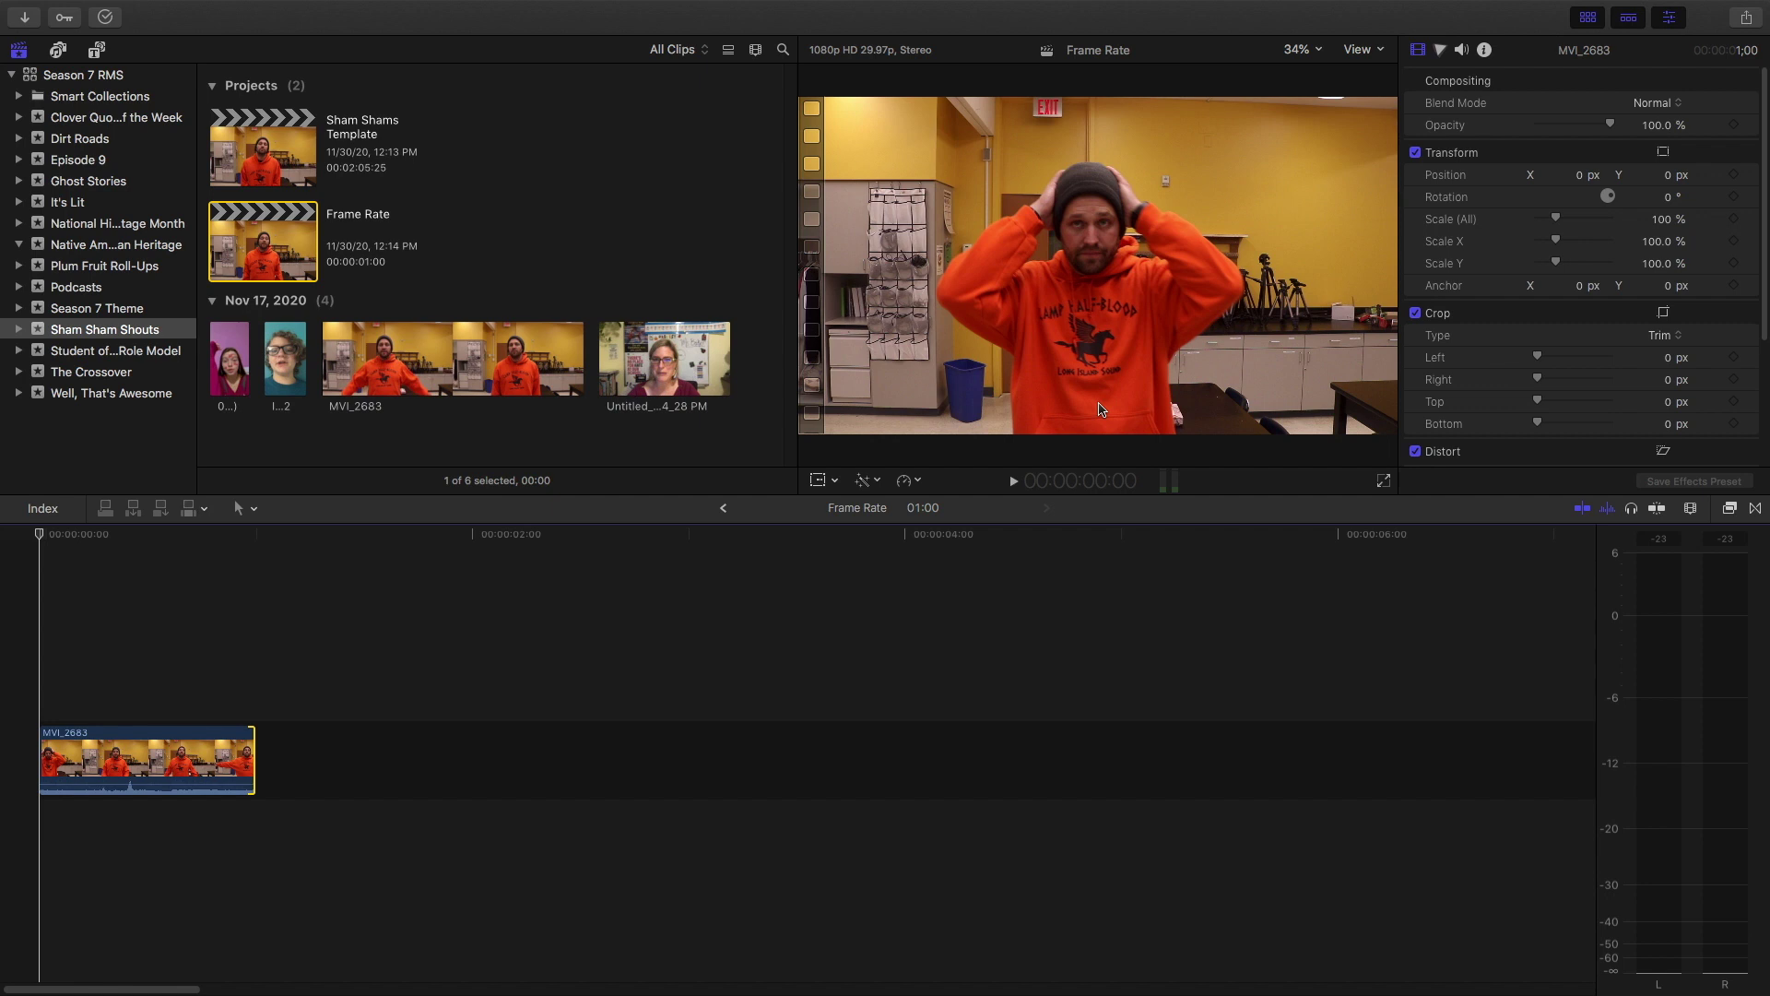
key("space")
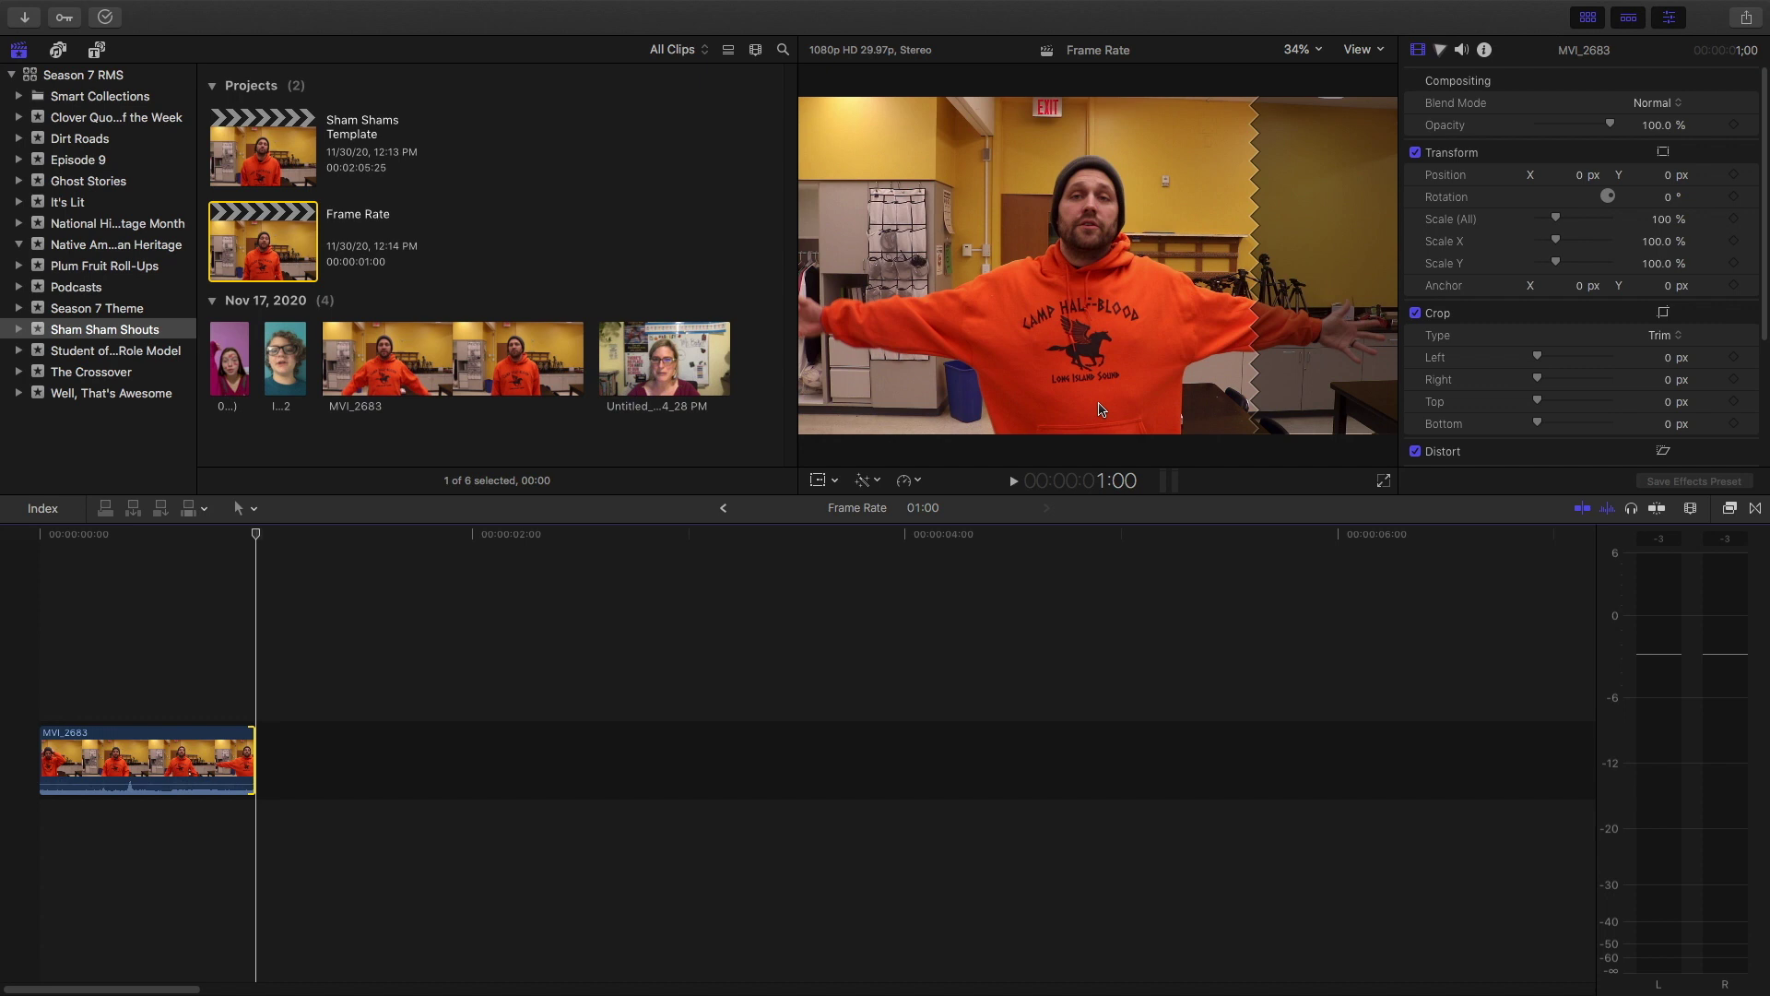
left_click(44, 536)
key("space")
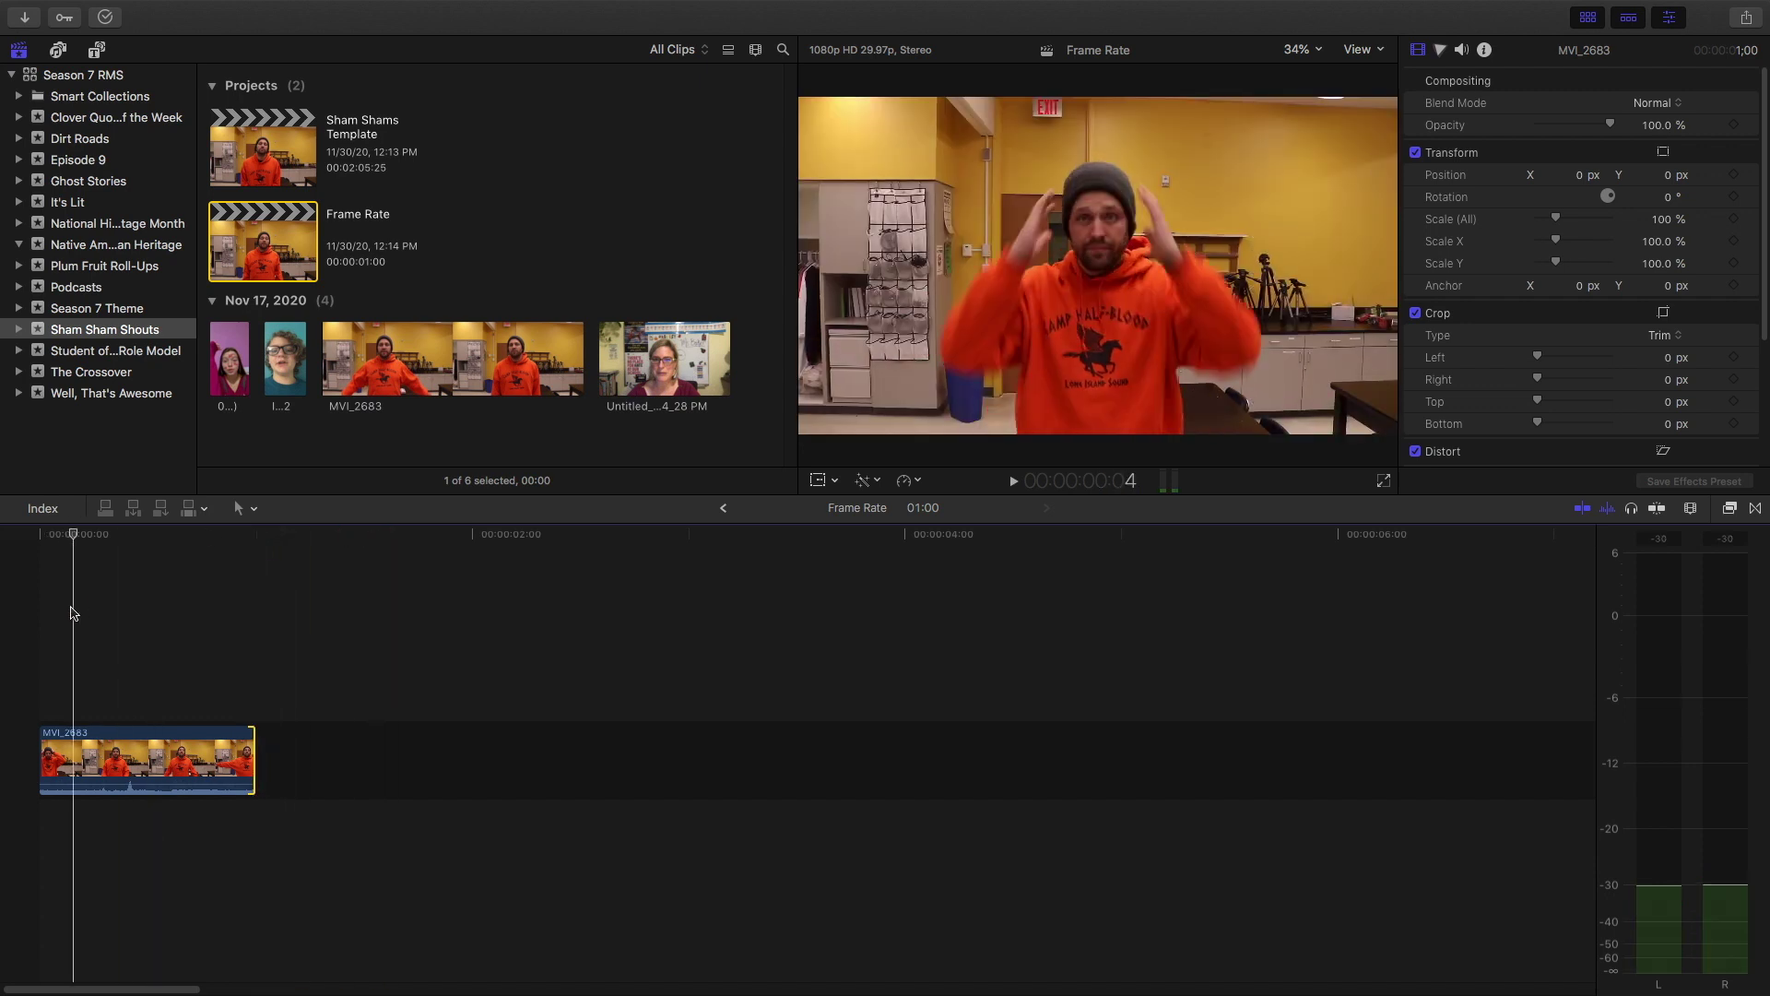
scroll(24, 663, "right", 1)
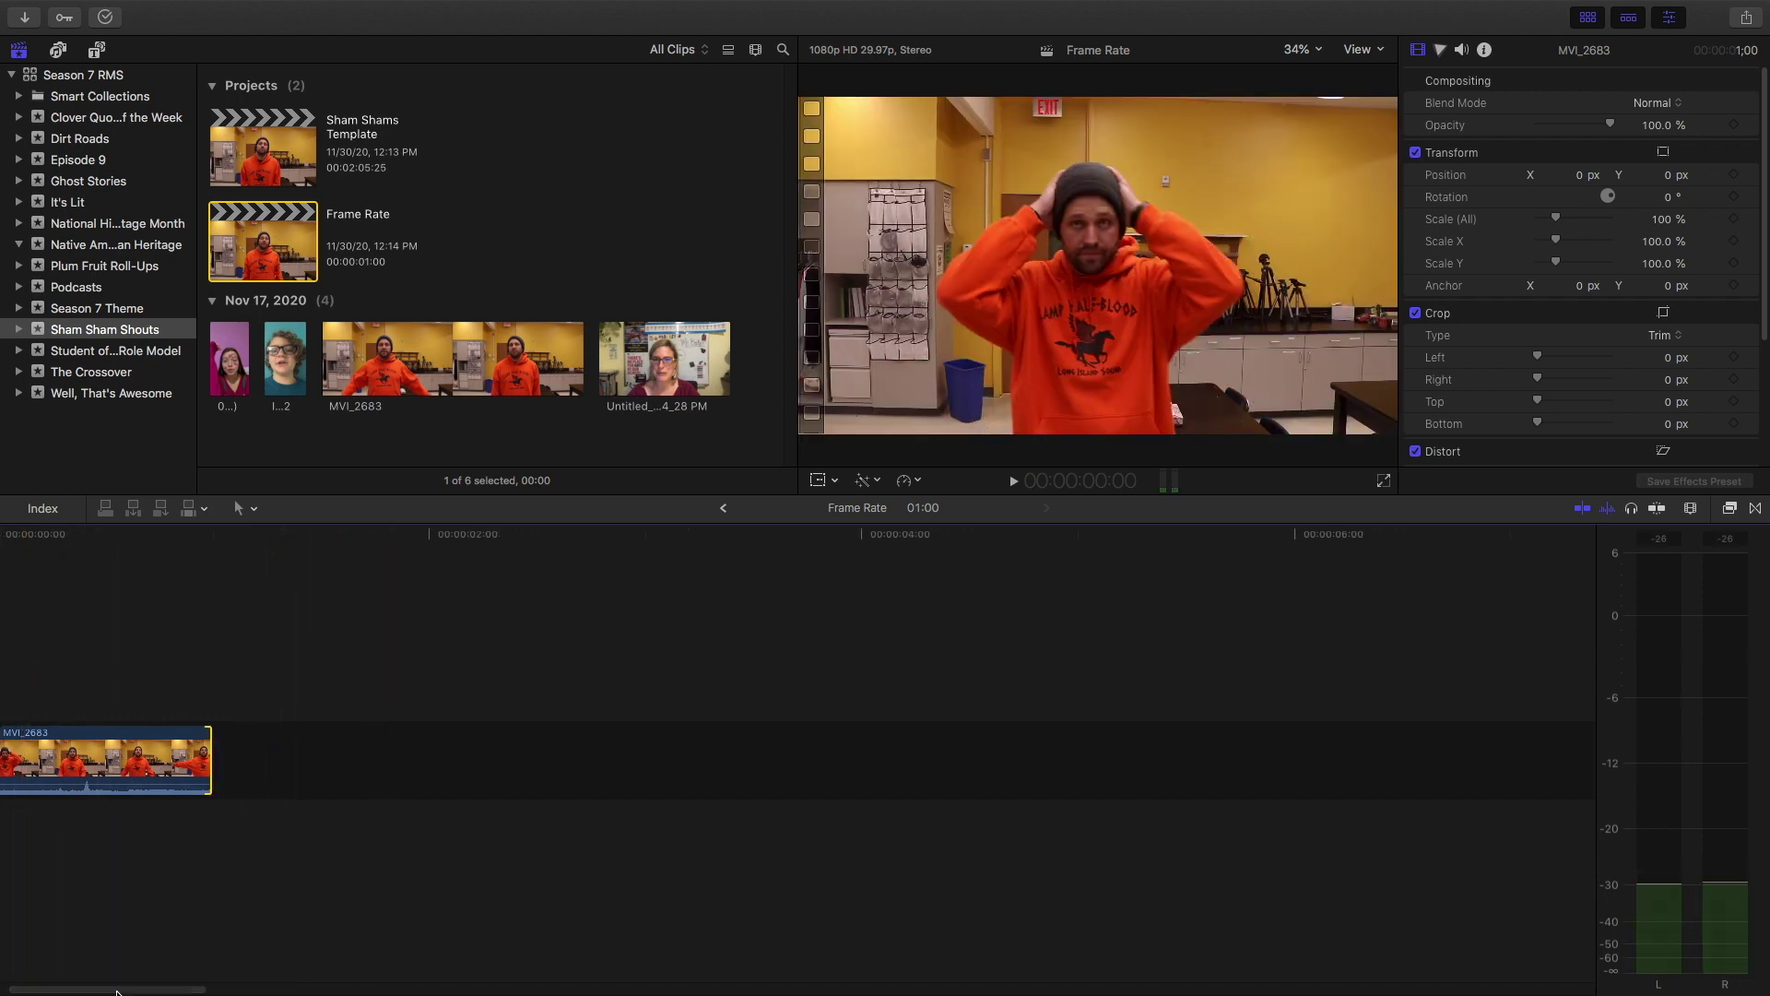
scroll(28, 553, "left", 1)
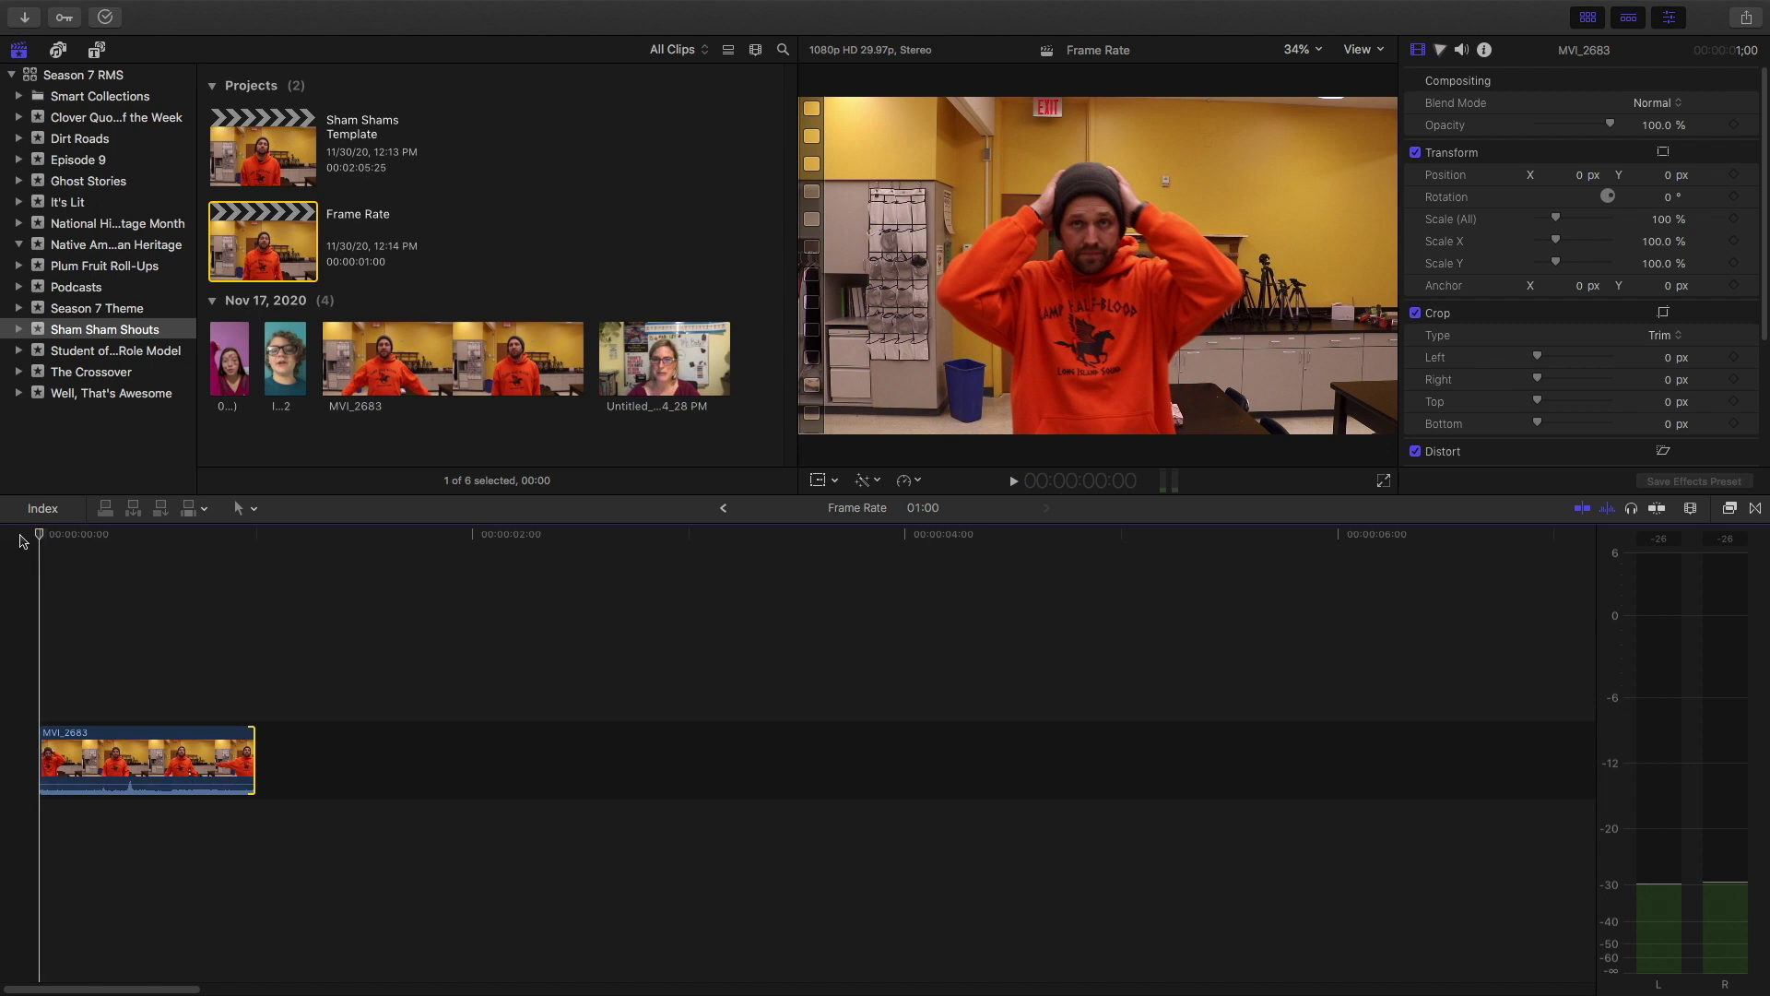
key("space")
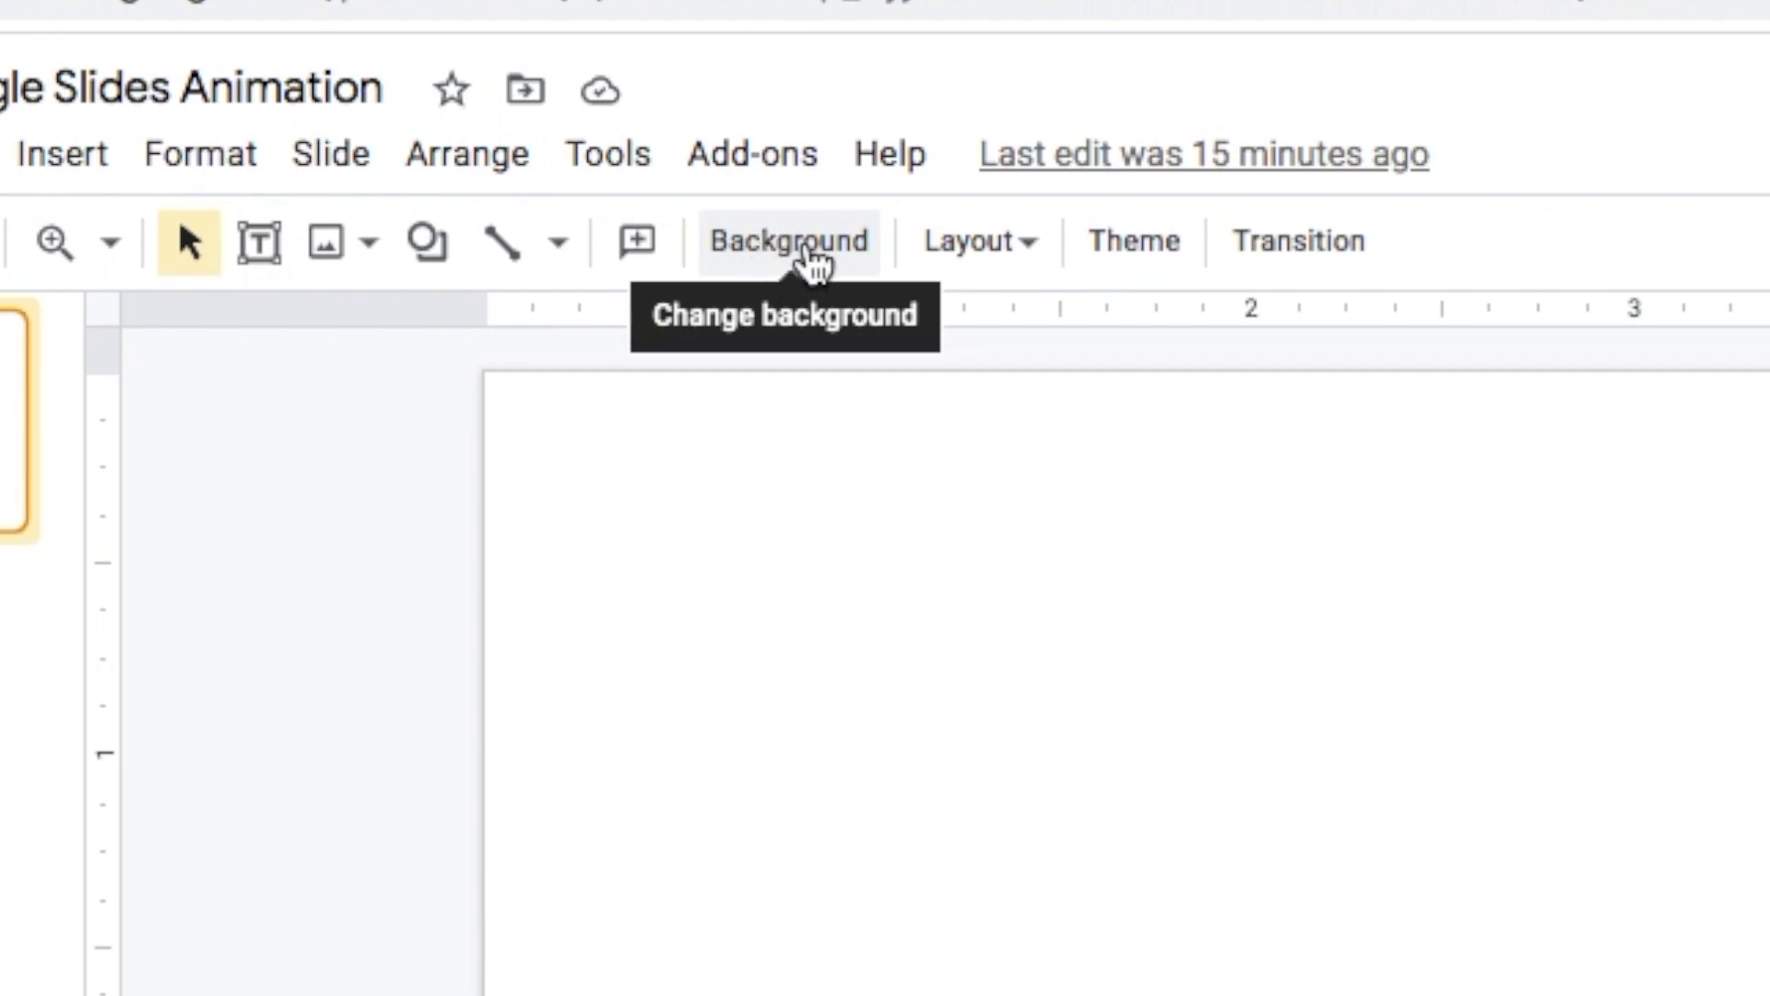
Step: In Google Slides, search Google Images for "cartoon meadow" as the slide's background image
left_click(810, 253)
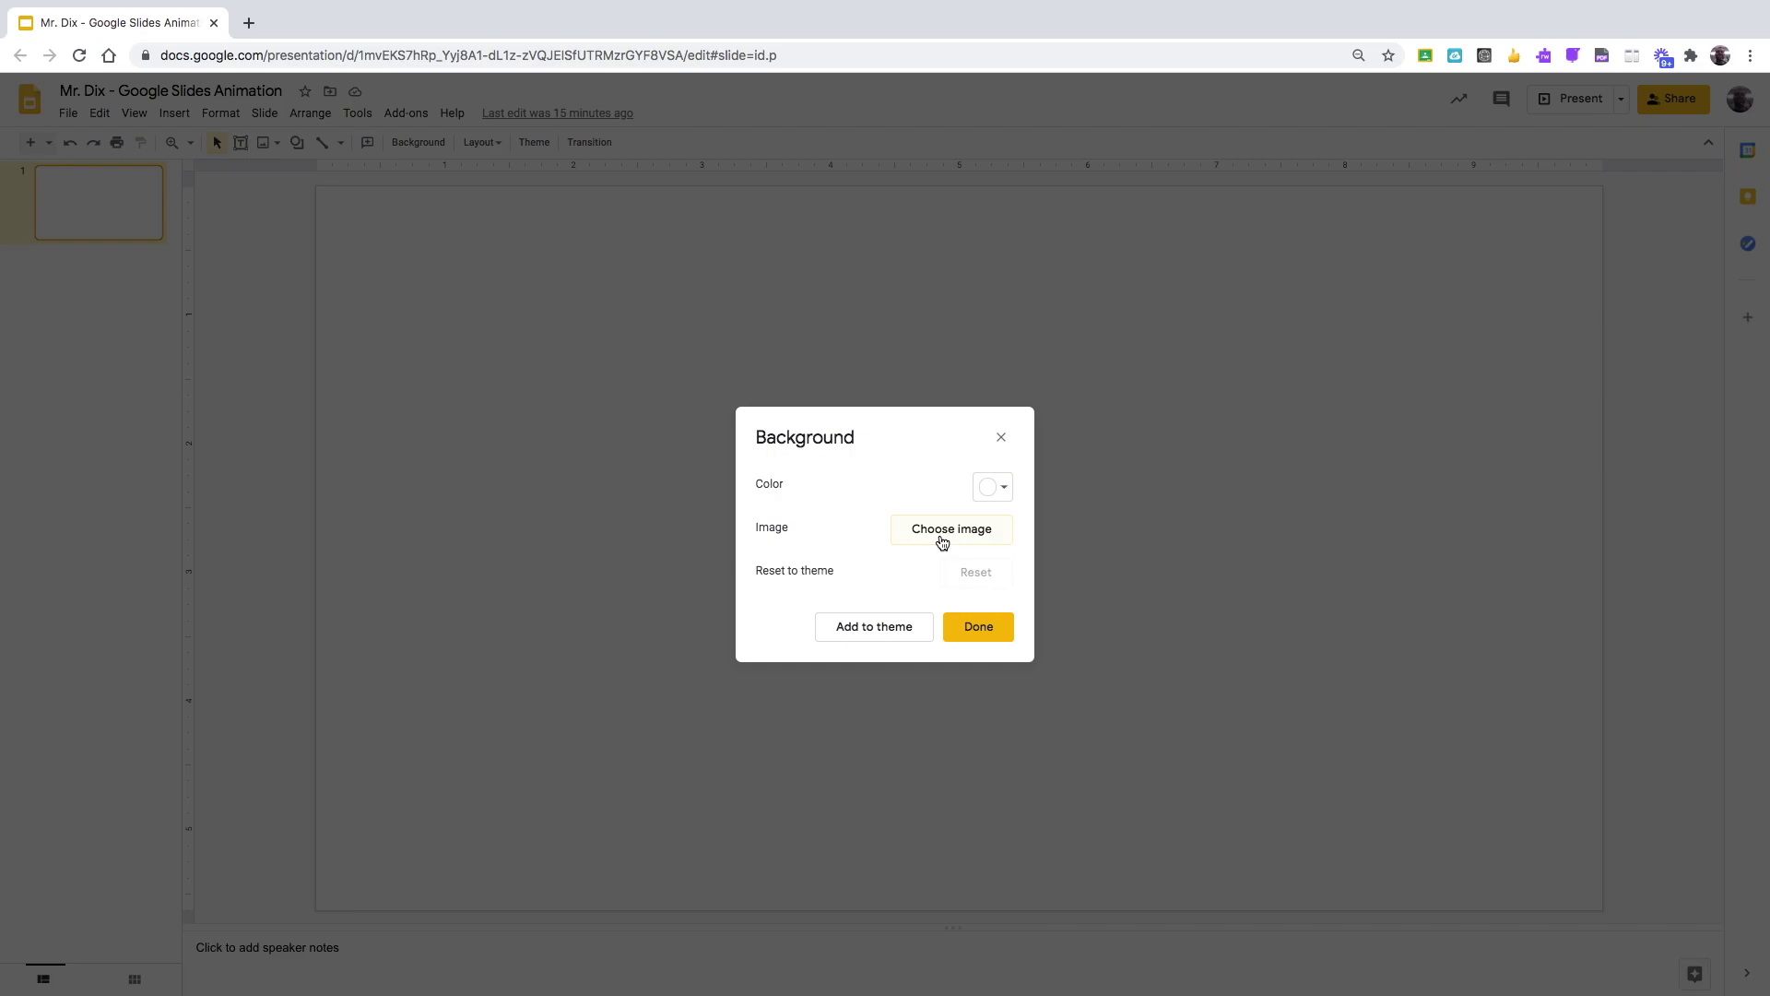
left_click(941, 538)
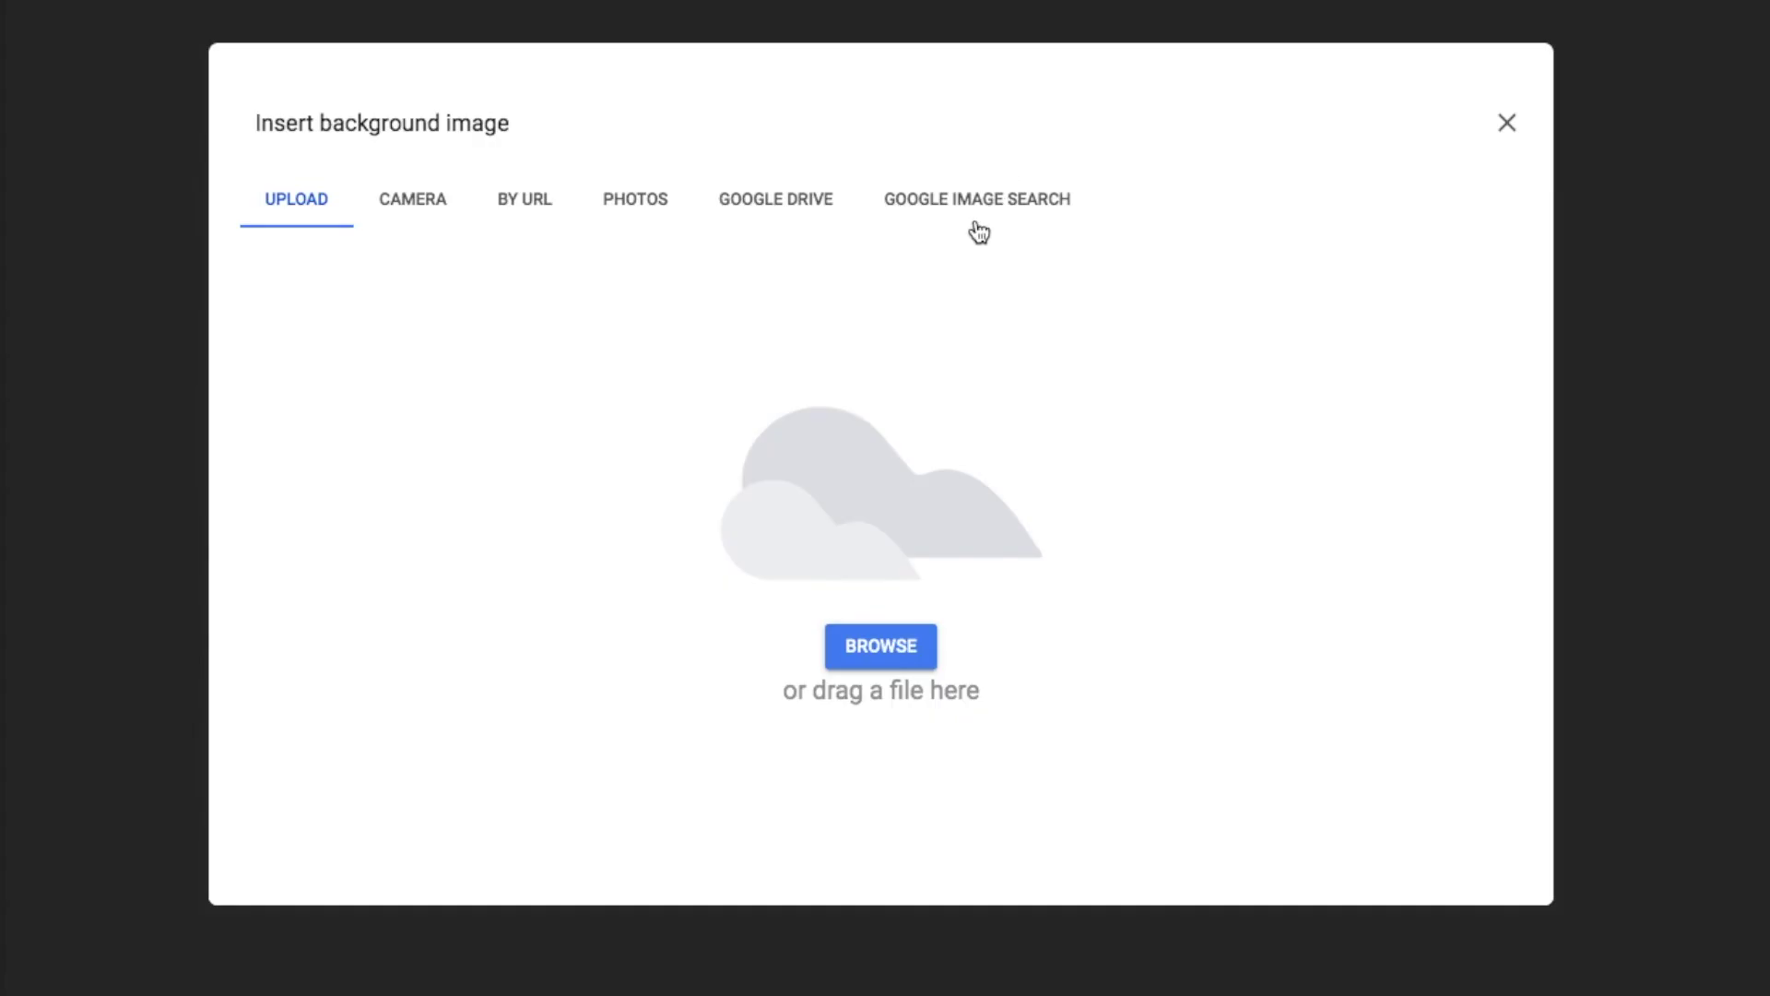
left_click(983, 204)
left_click(683, 113)
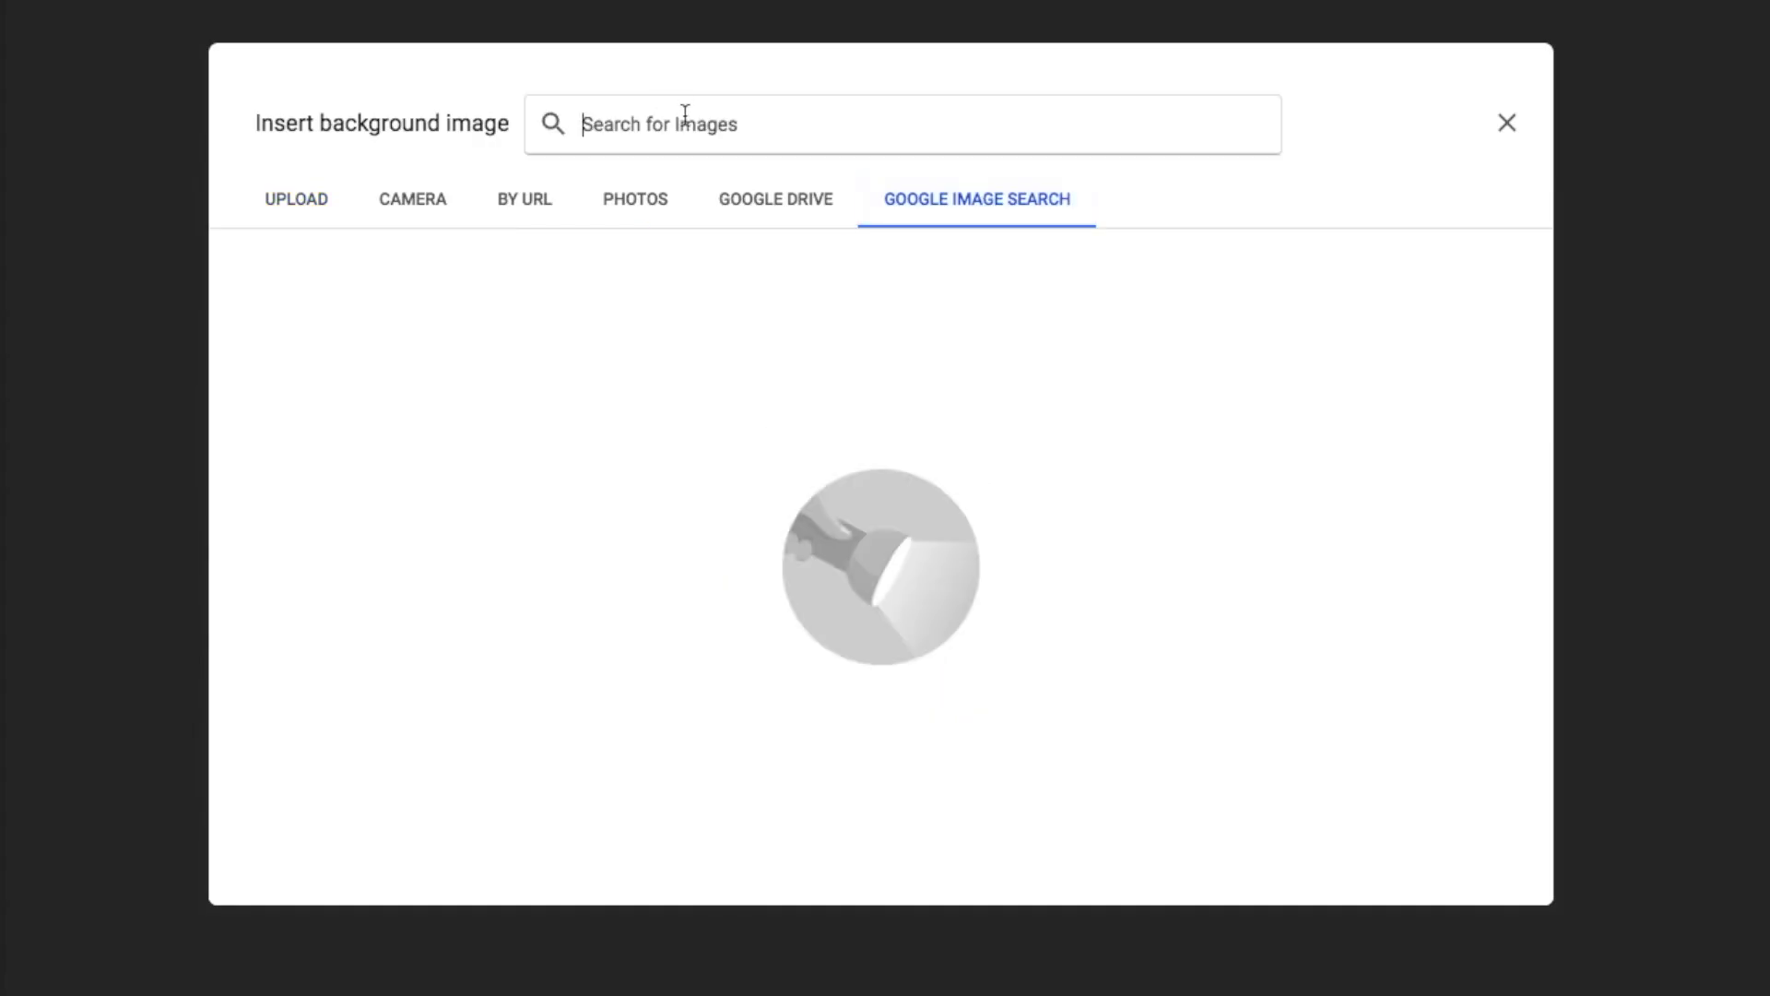
type("cartoon ")
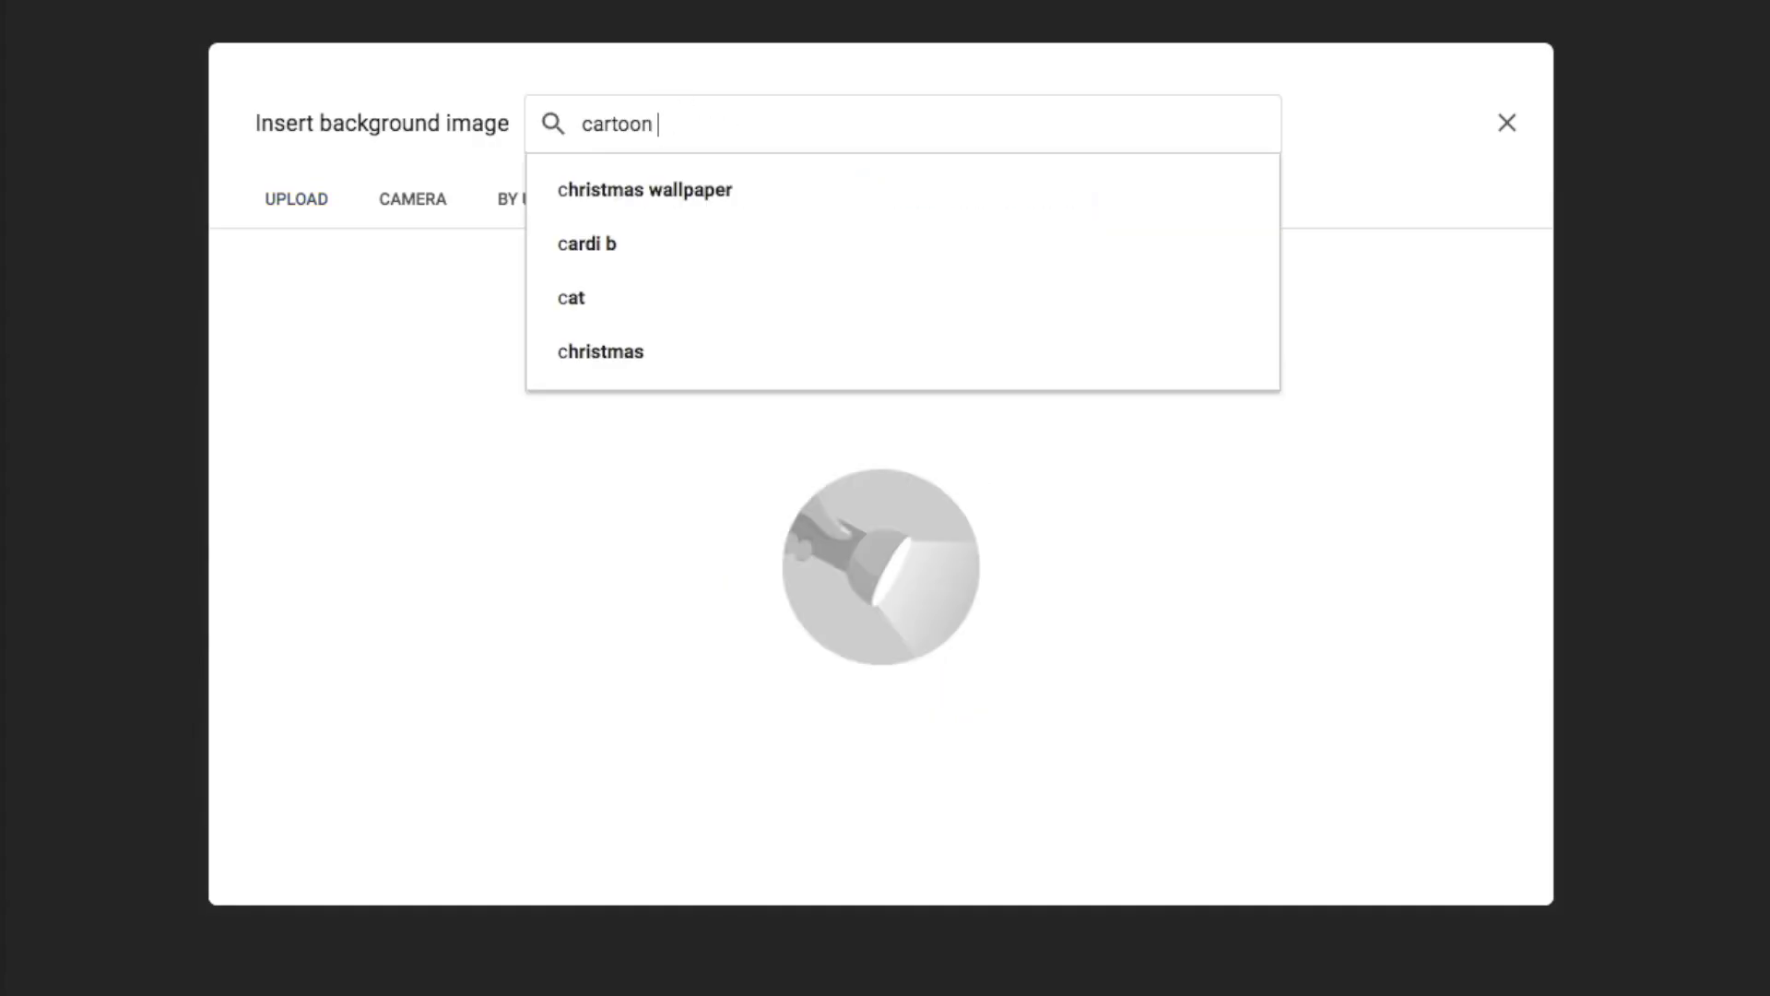
type("meddow")
key("Return")
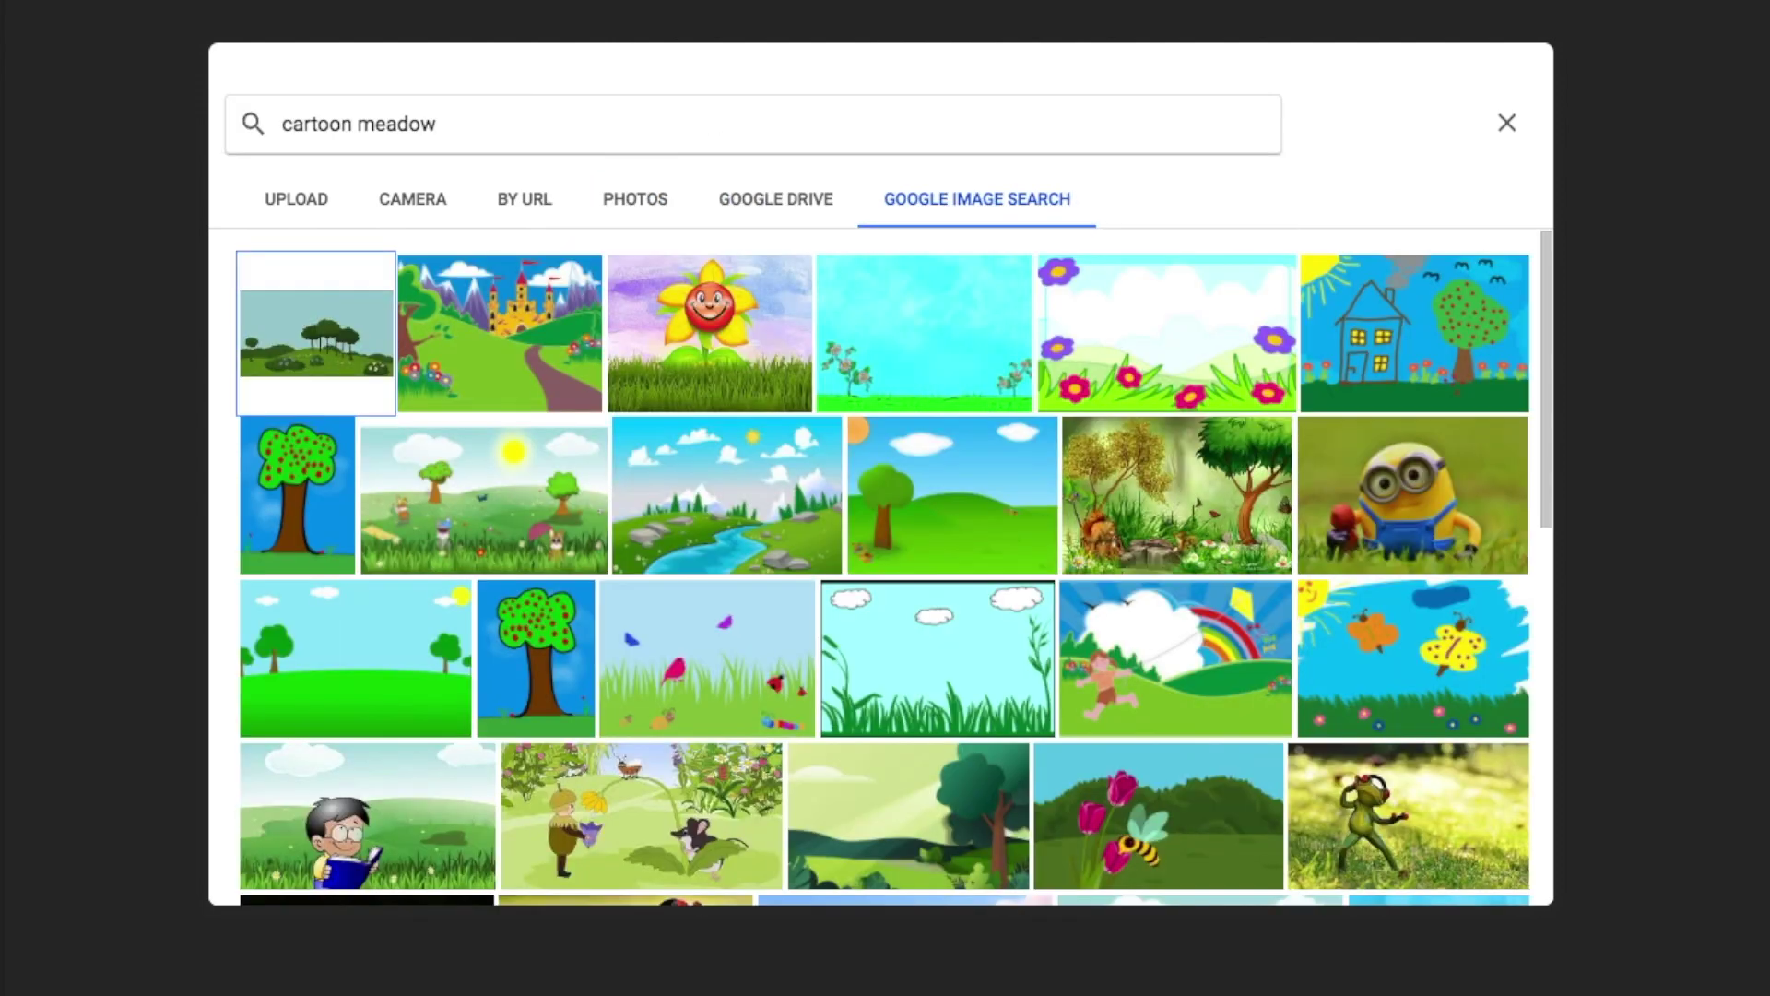
Step: Set the light-blue sky picture with flowers on both sides and green grass as the slide background
left_click(912, 330)
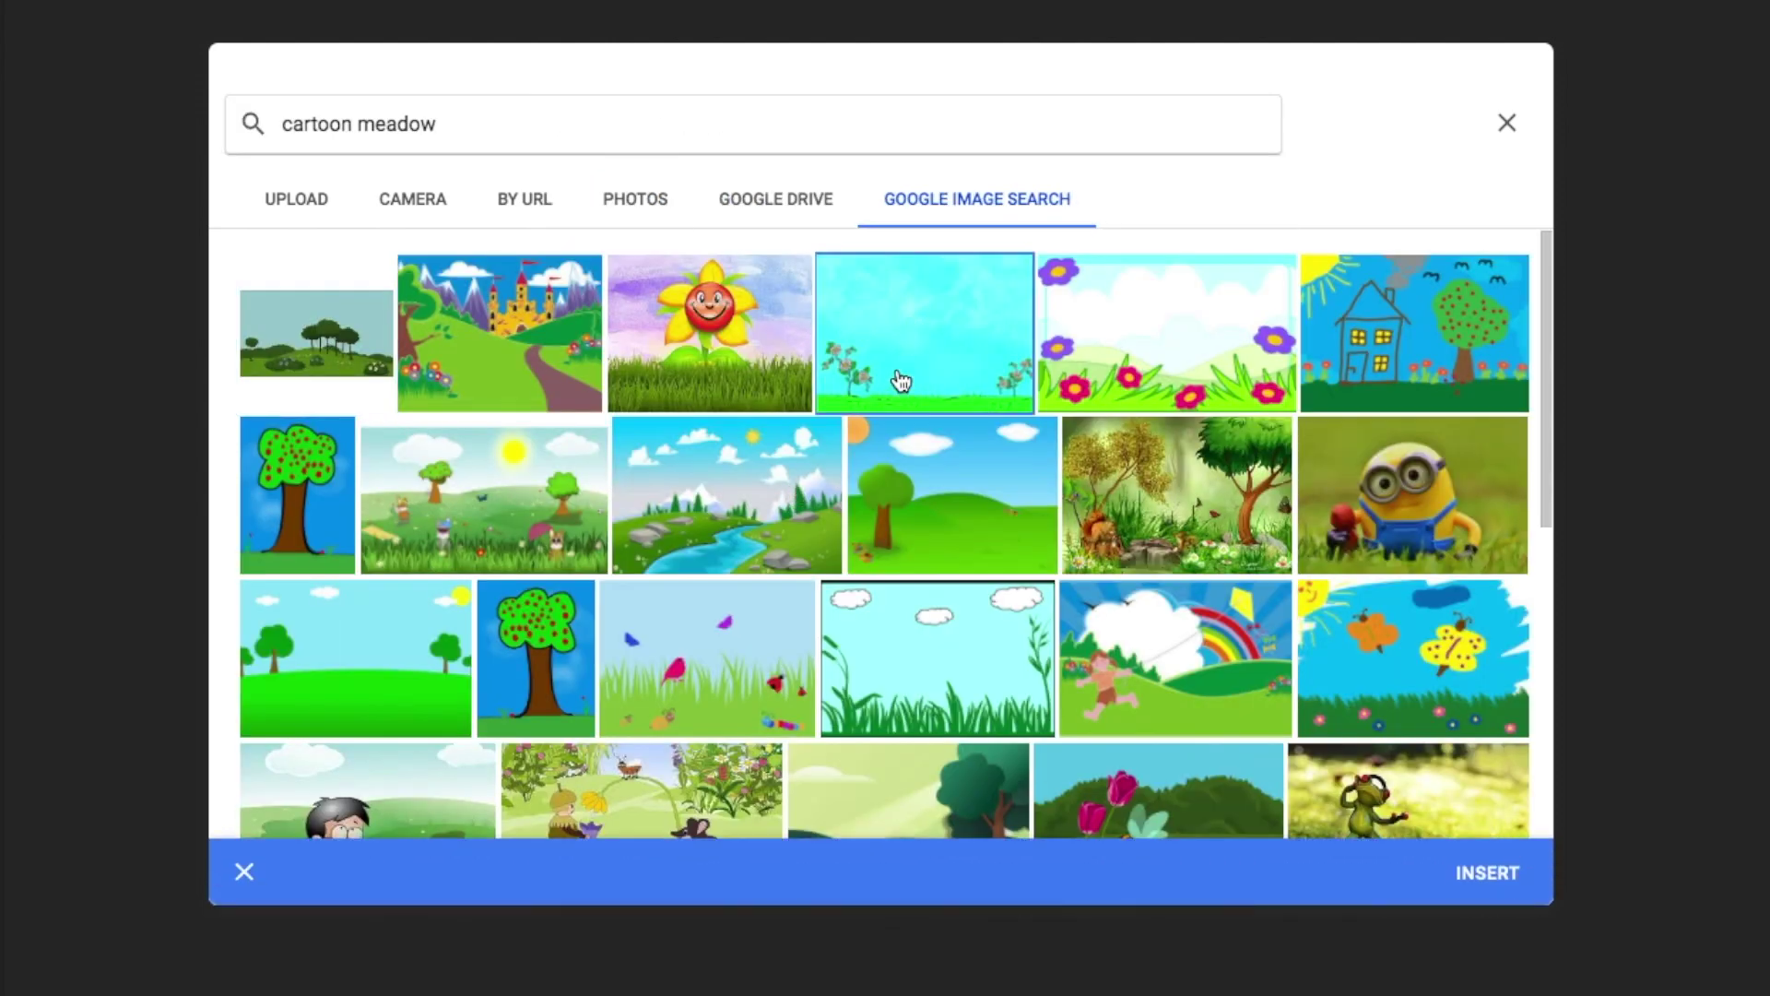
left_click(1487, 873)
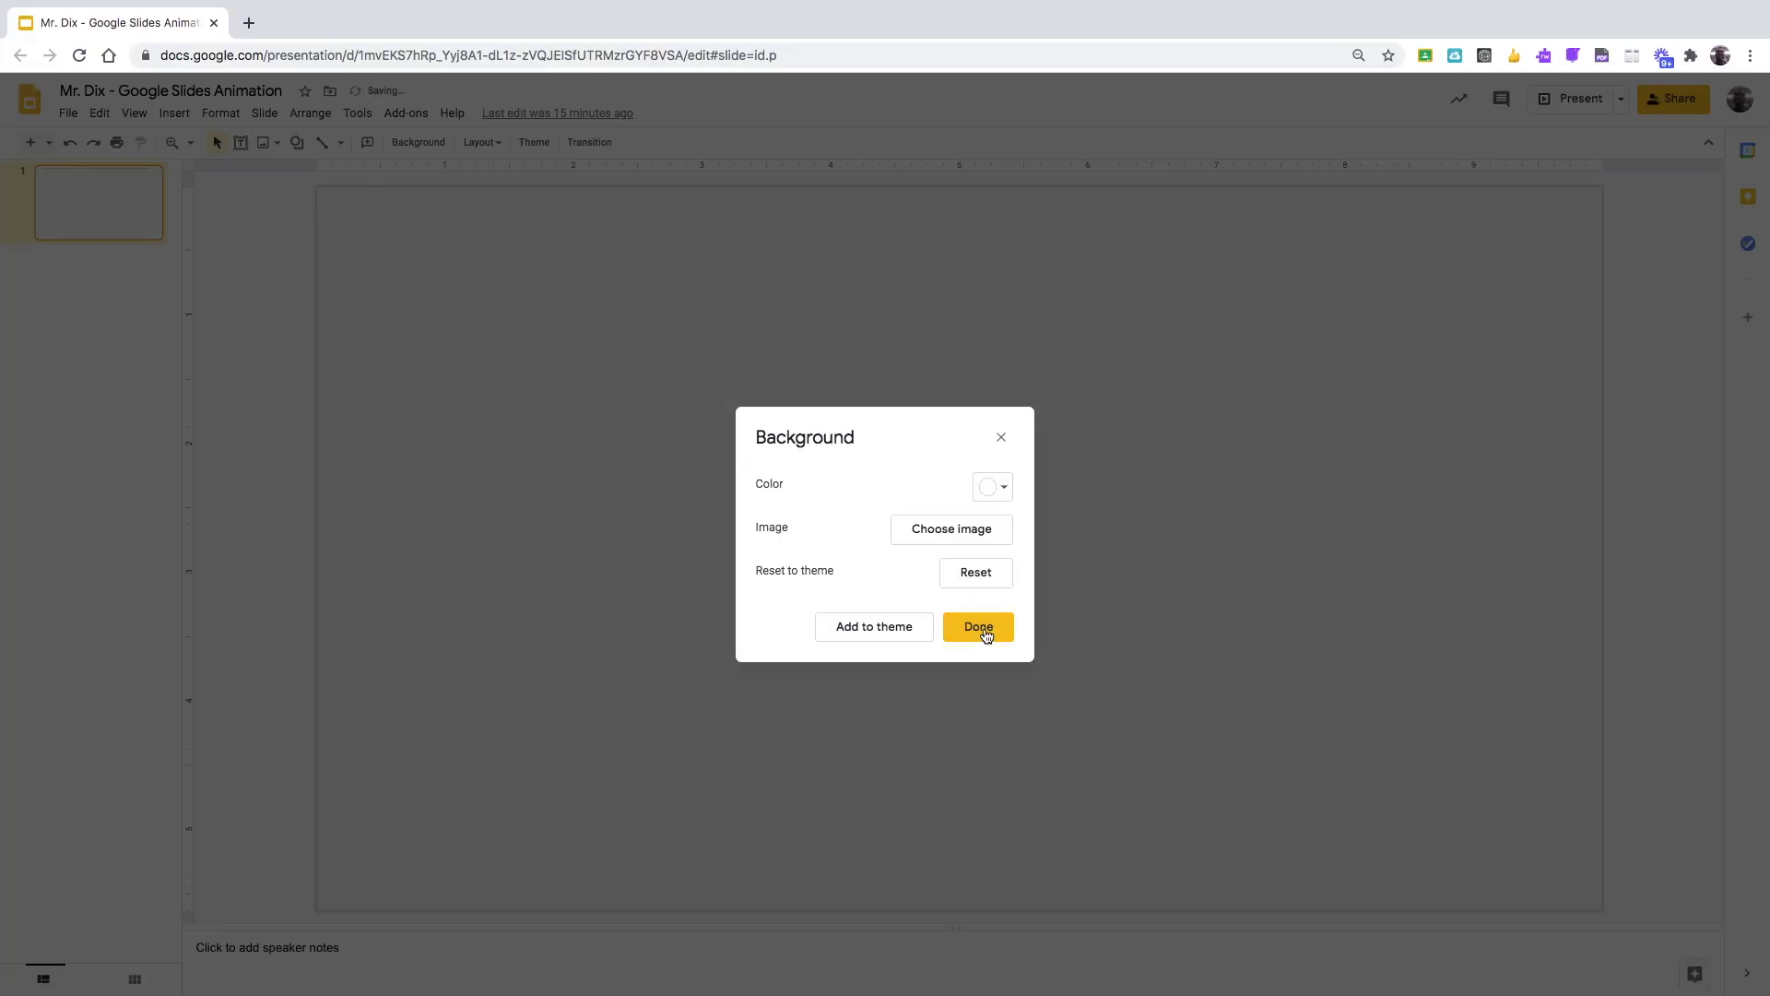
left_click(979, 629)
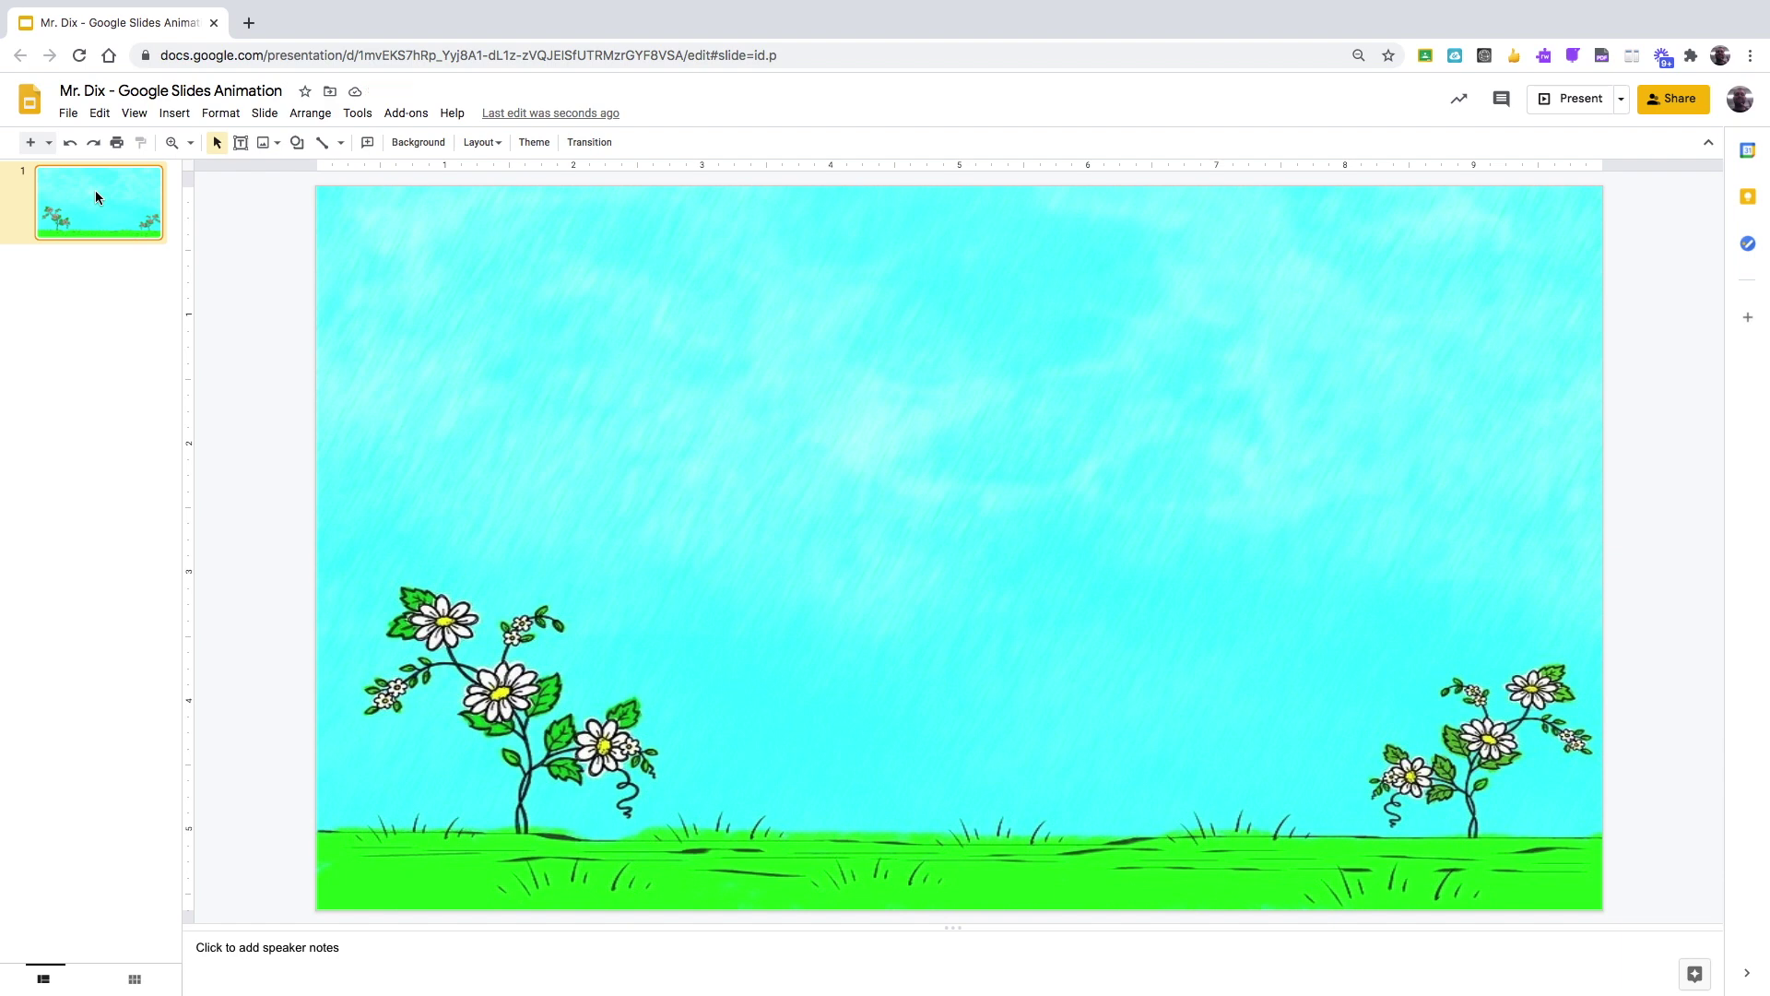
Step: Add a text box near the slide's upper edge reading "A new rainy day" with the author's byline on a second line
left_click(241, 142)
left_click_drag(693, 199, 1257, 352)
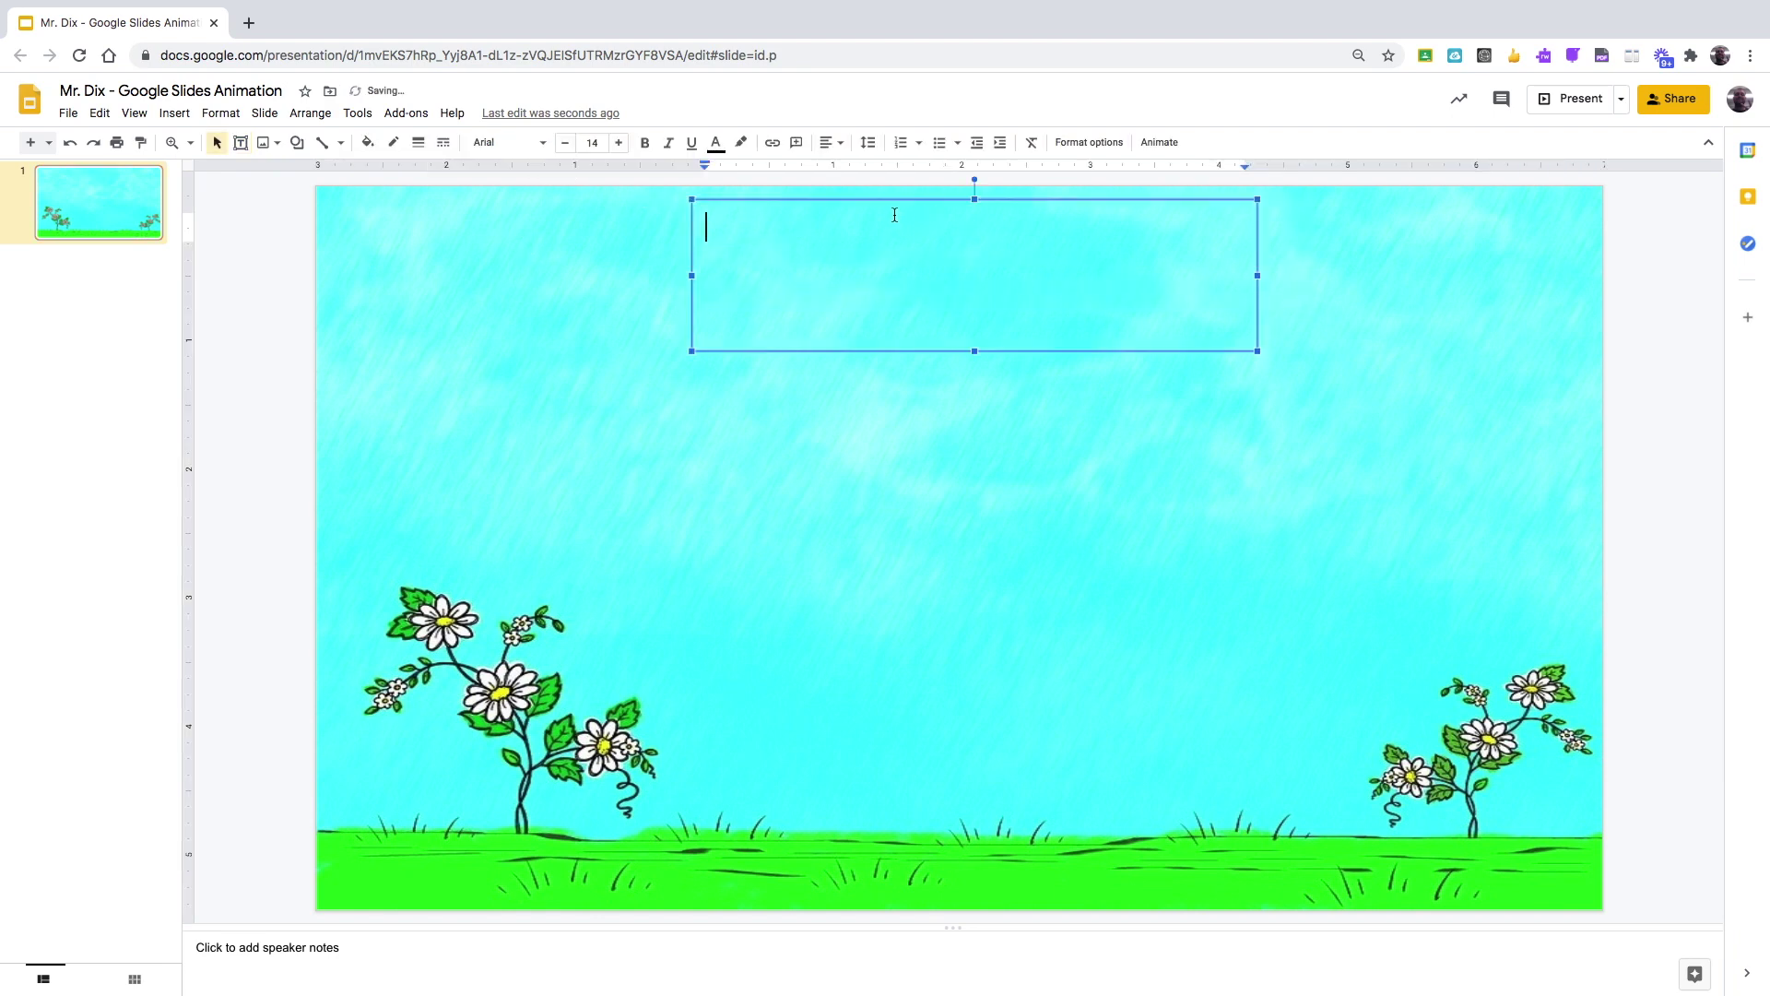
type("A new rainy day")
key("Return")
type("By Mr. Dix")
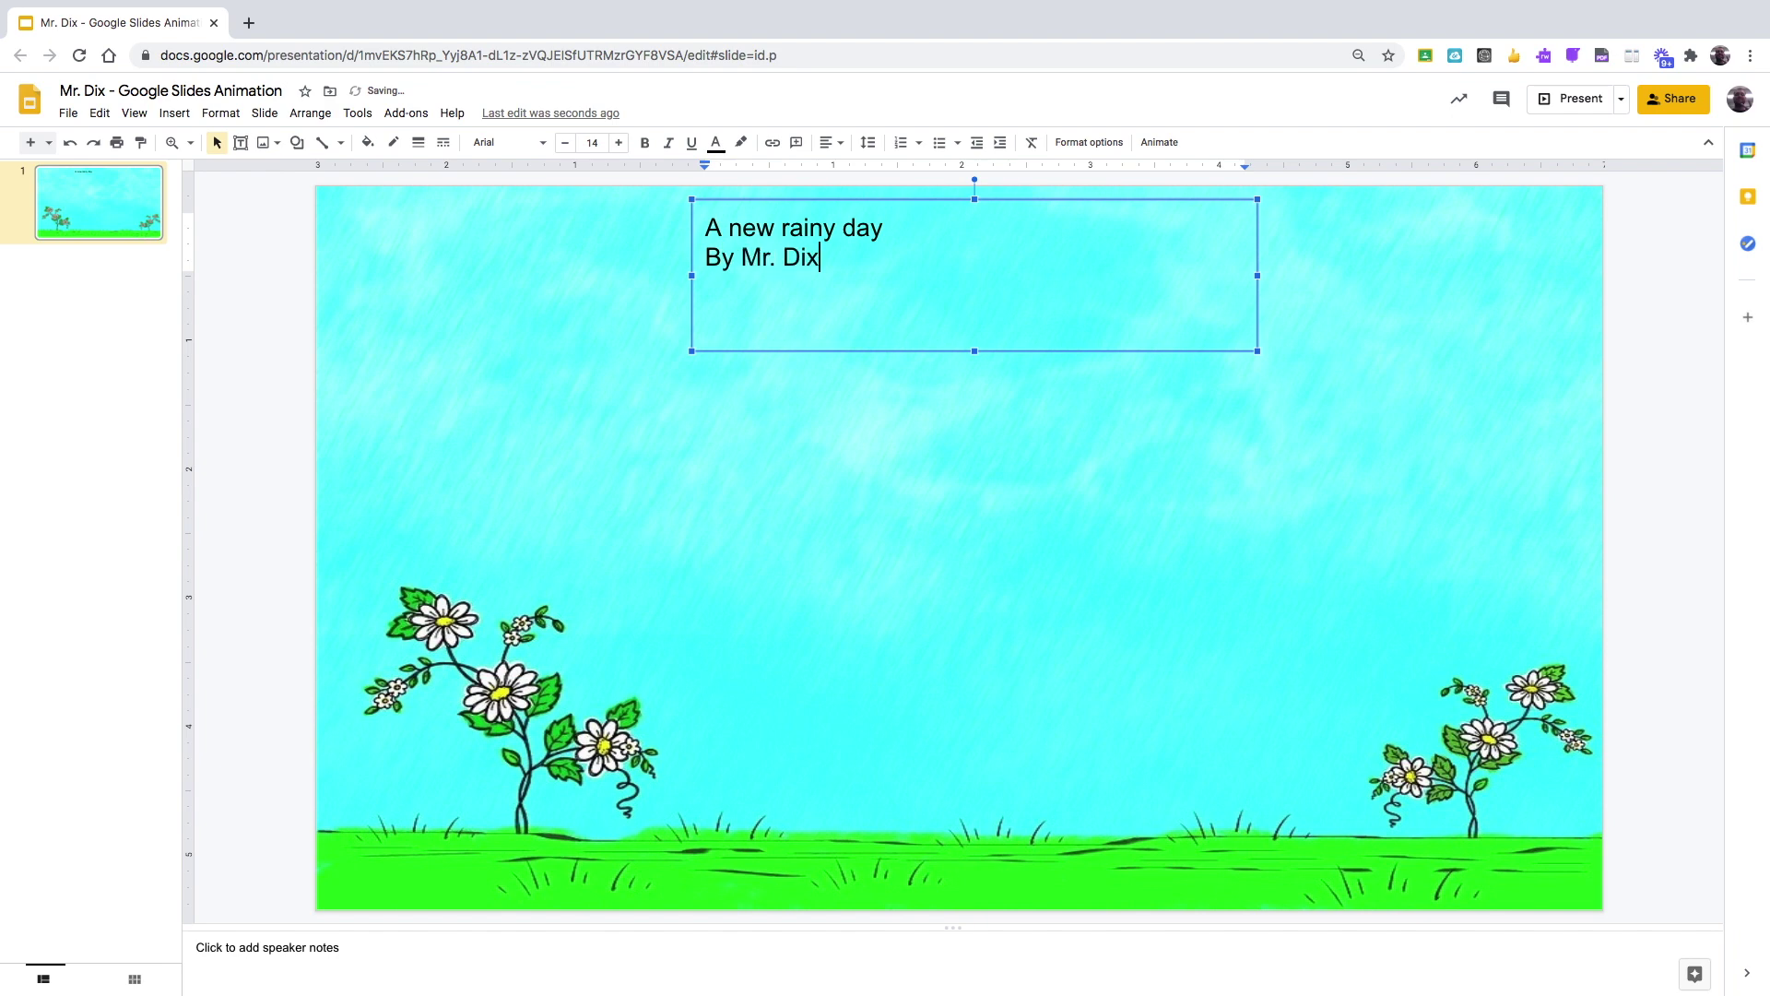
Step: Set all the text in the title box to size 36 and centre-align it
key("ctrl+a")
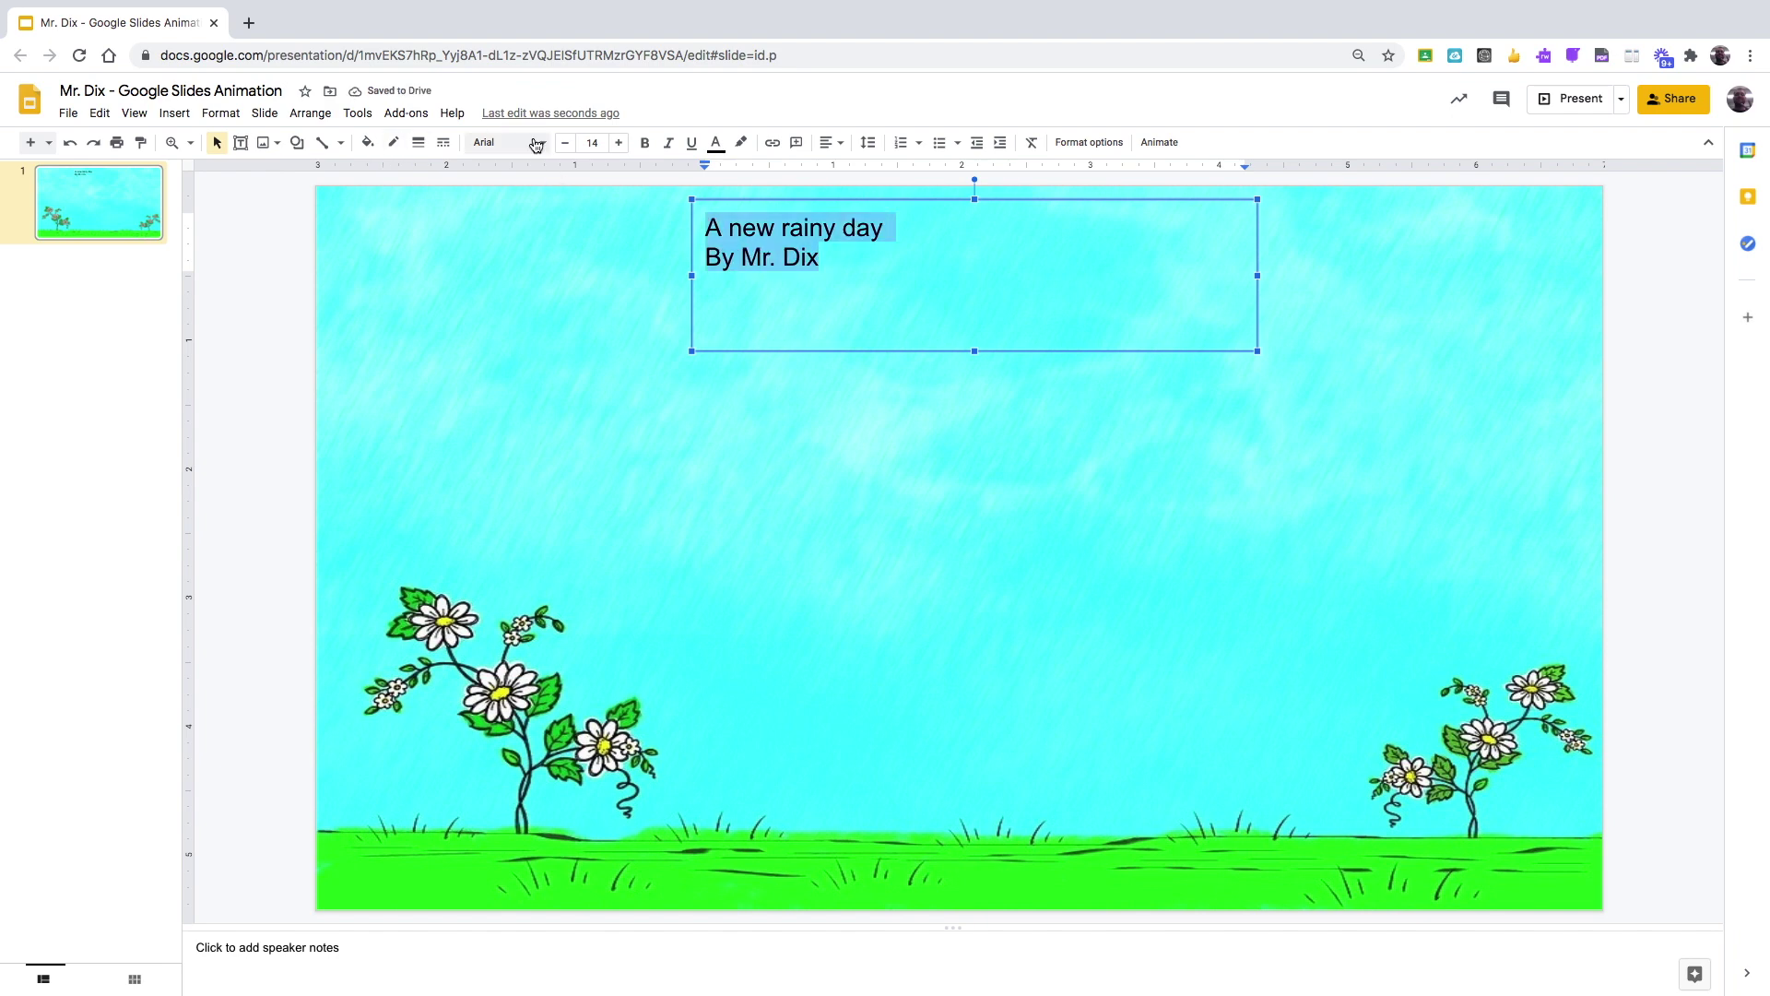
left_click(595, 143)
left_click(592, 463)
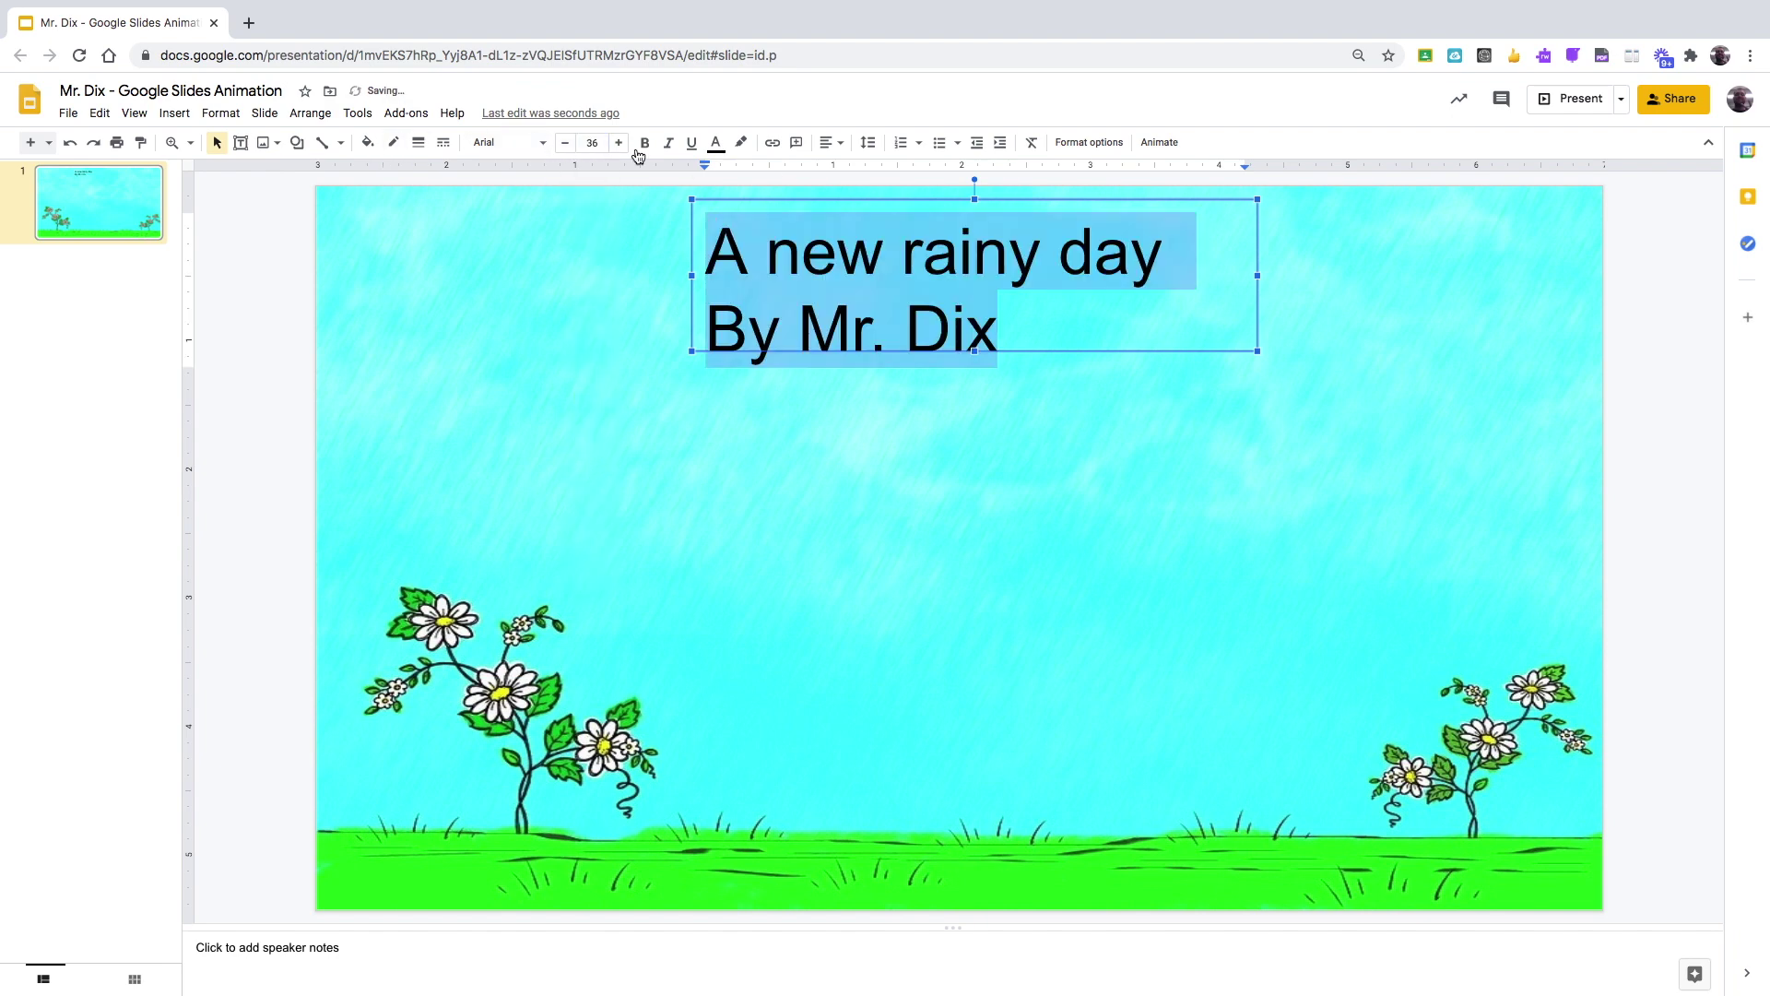
left_click(829, 142)
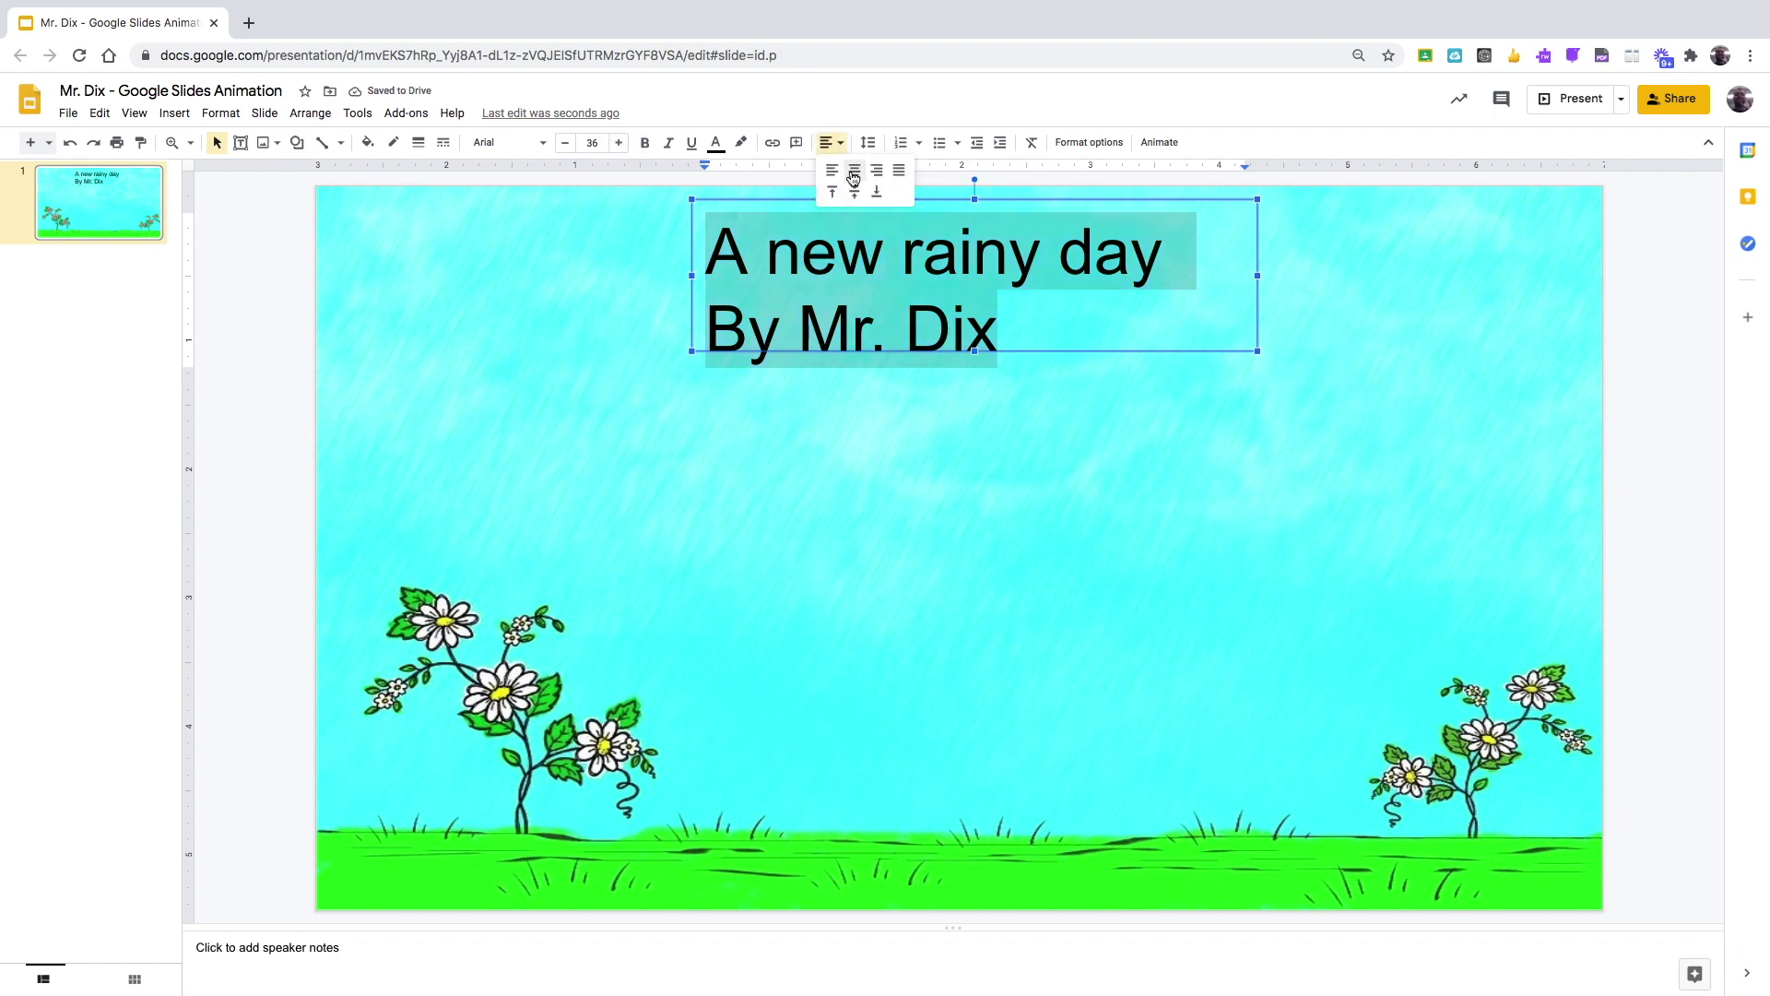
left_click(849, 178)
Step: Capitalize the remaining title words so the first line reads "A New Rainy Day"
left_click_drag(834, 268, 817, 262)
type("N")
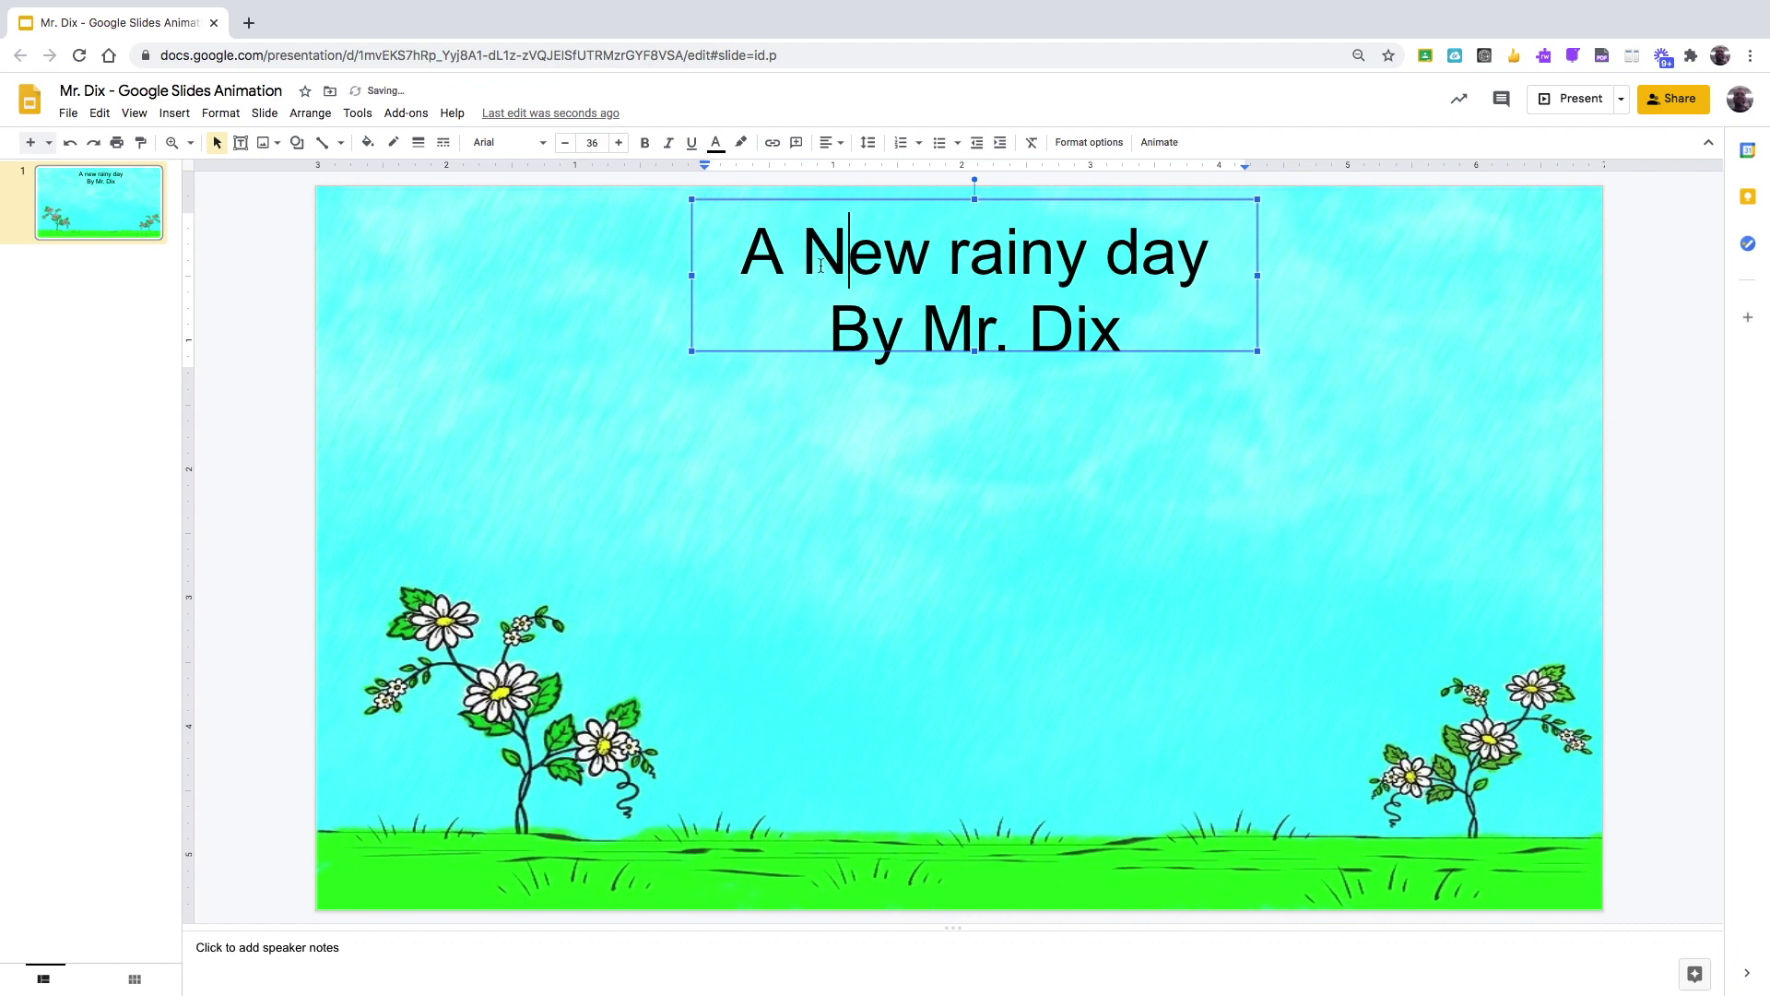
left_click_drag(962, 262, 947, 261)
type("R")
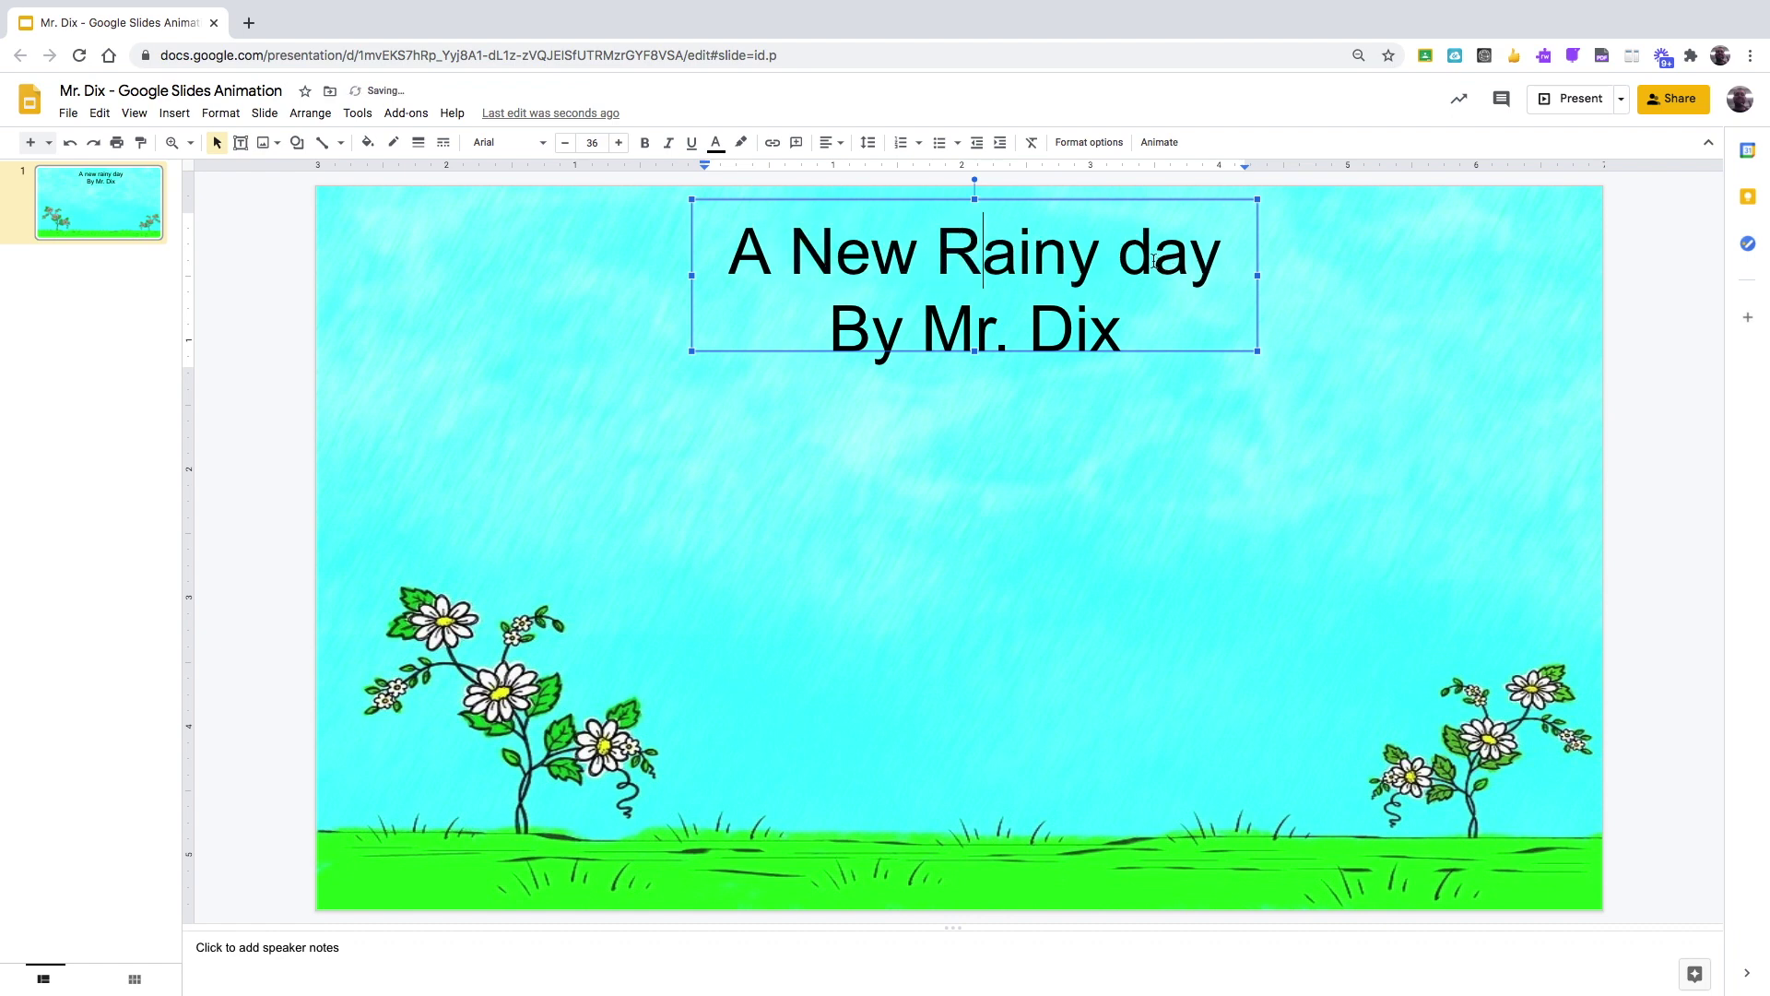
left_click_drag(1158, 262, 1118, 262)
type("D")
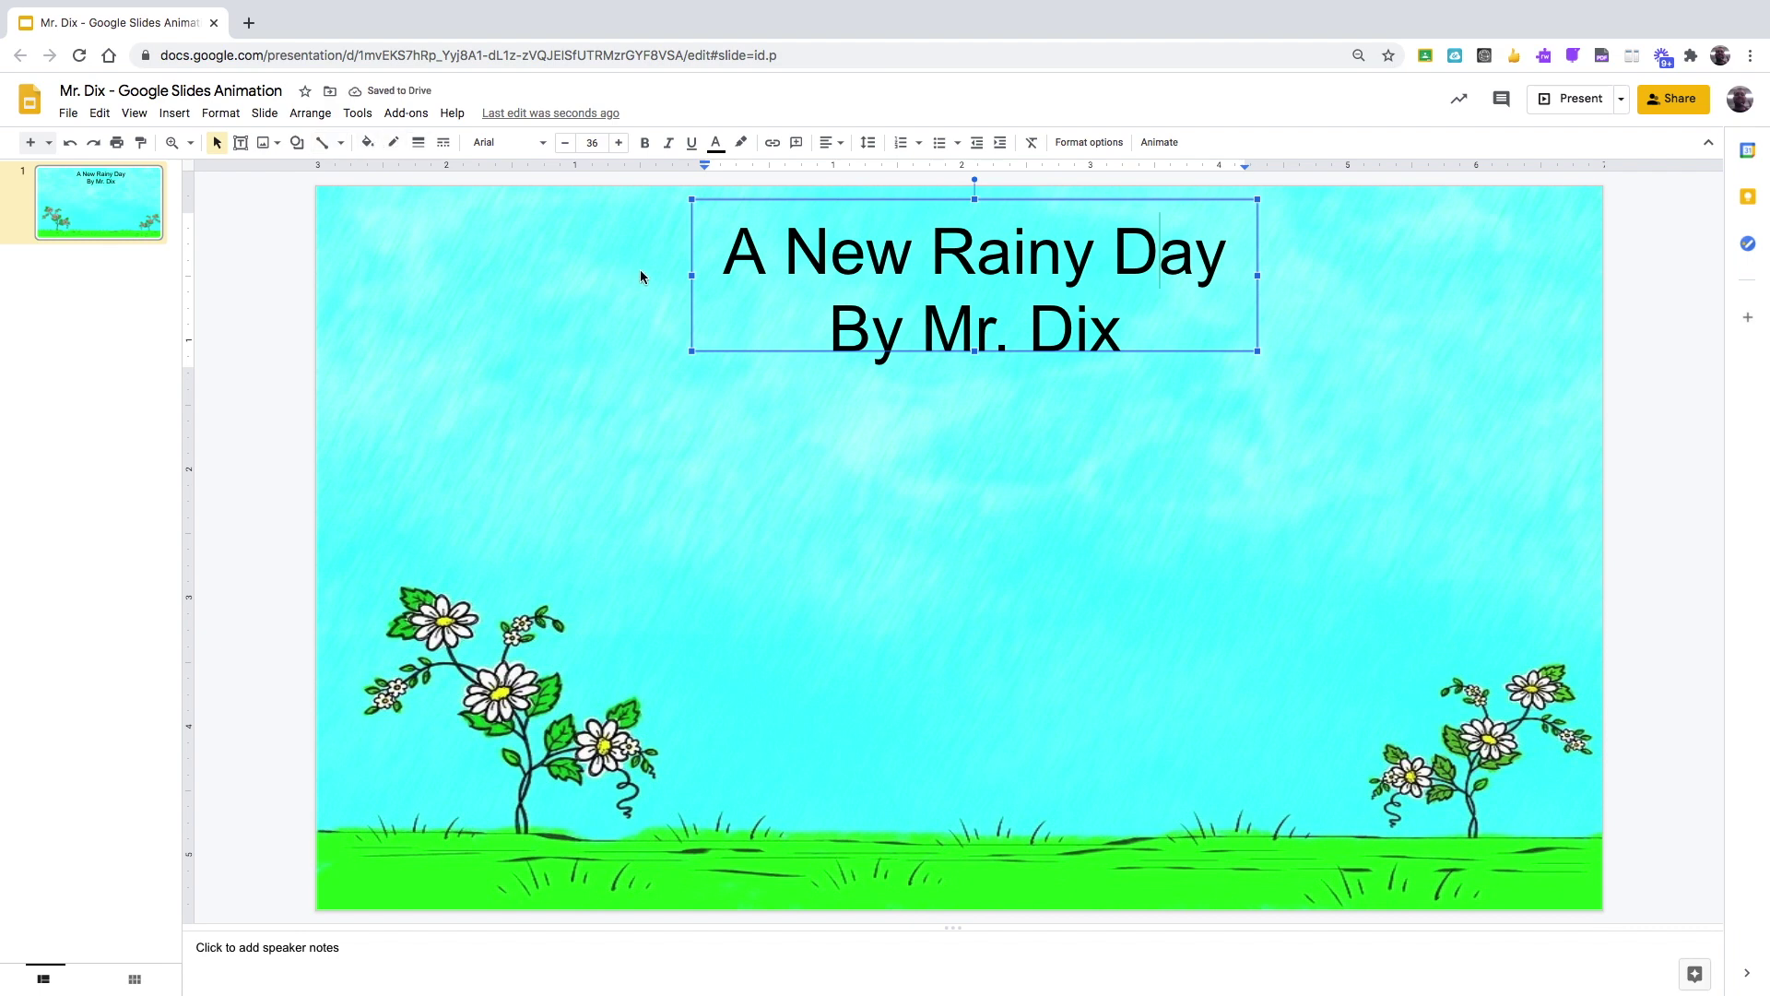
Step: Change the font of both title lines to Amatic SC
left_click_drag(1152, 332, 670, 198)
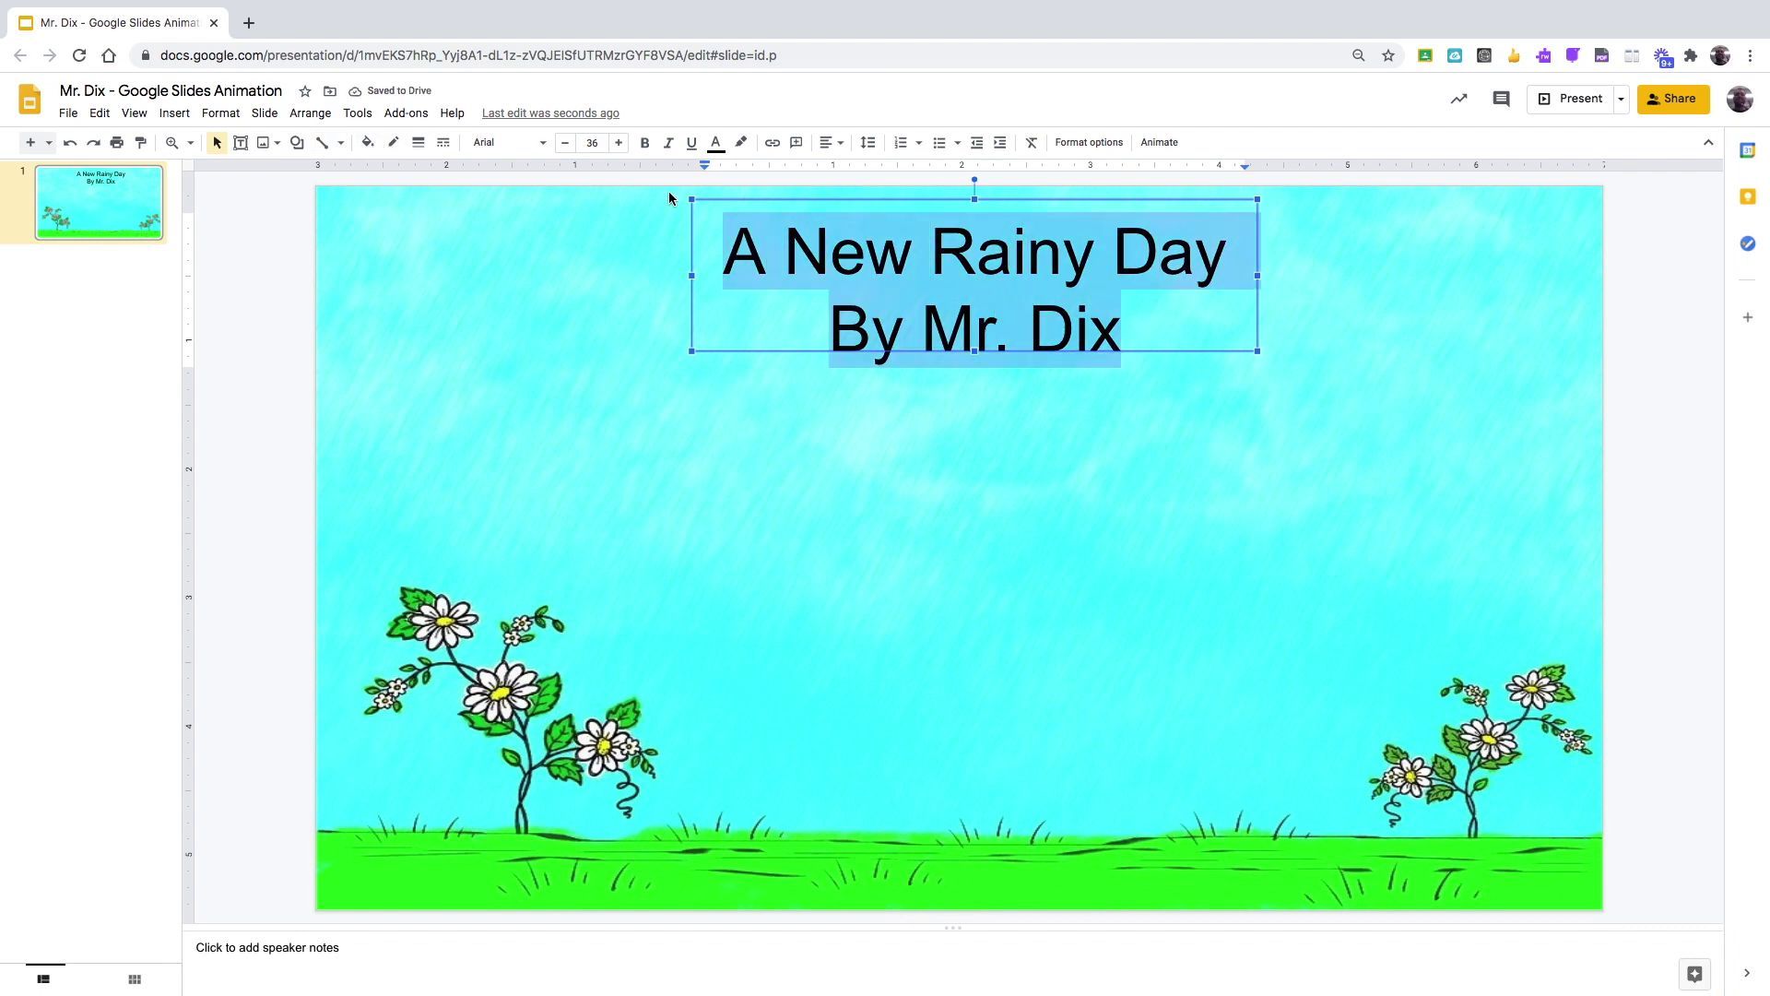
left_click(507, 142)
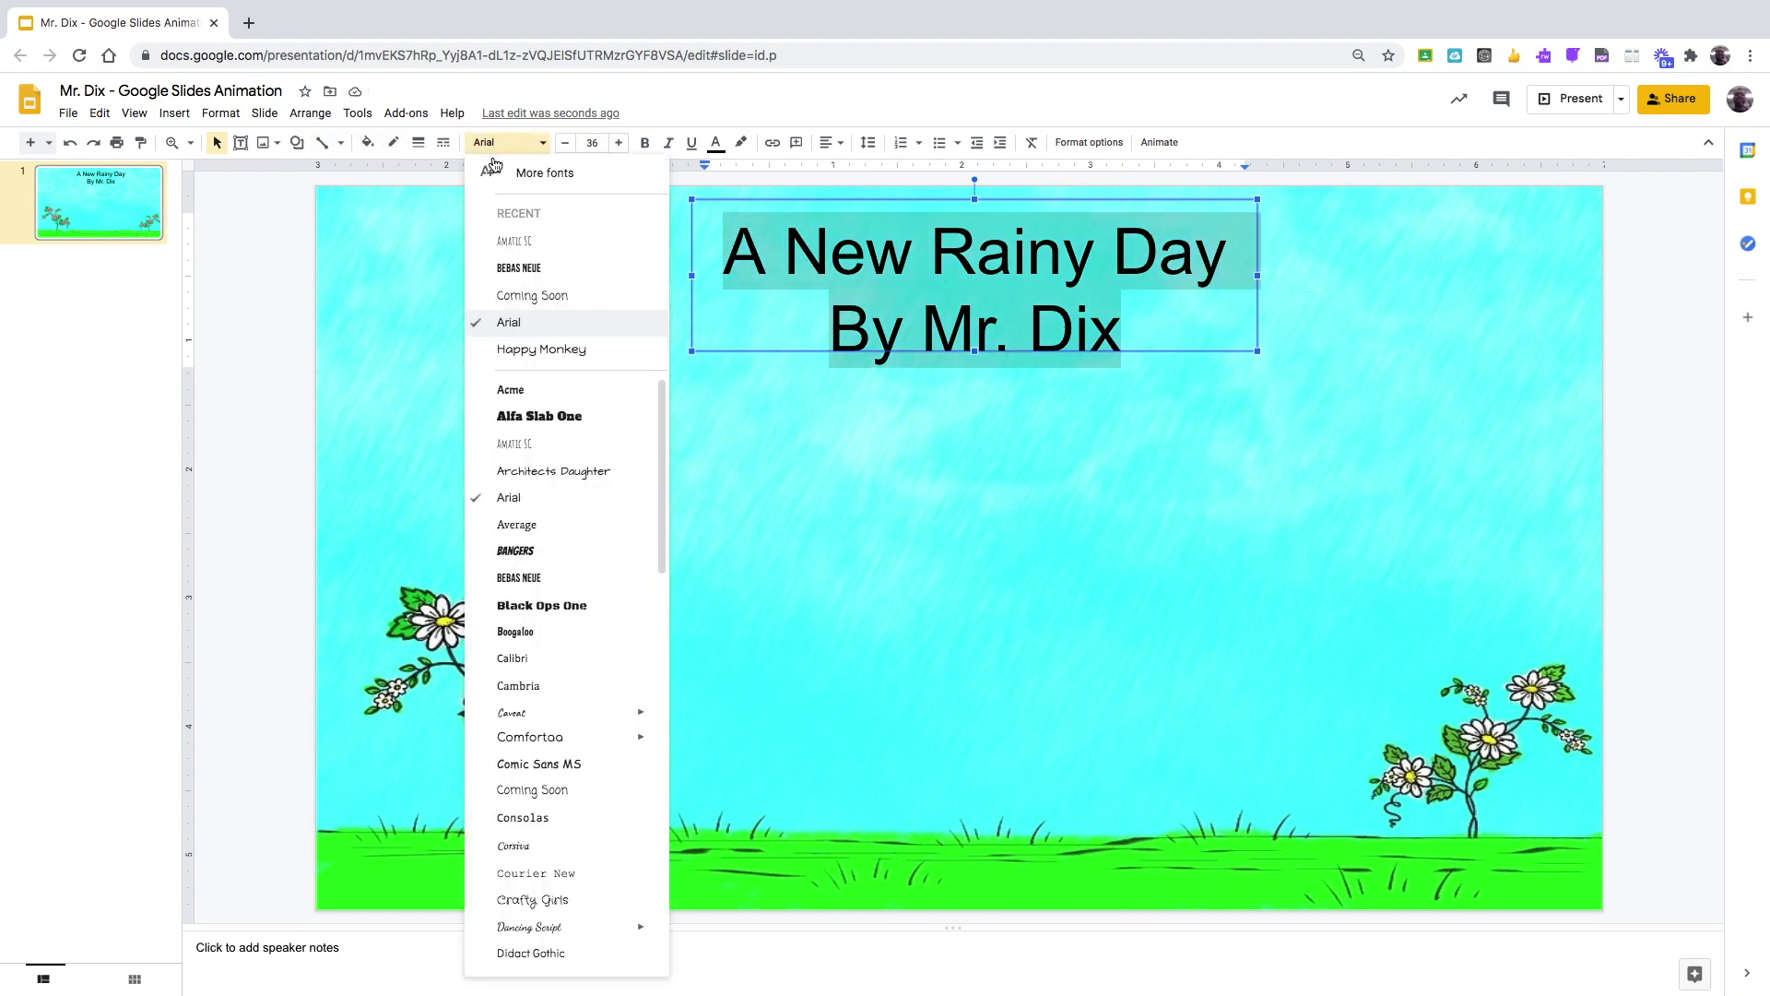
left_click(563, 448)
Step: Centre the title box horizontally and move it up beyond the slide's upper edge, leaving only the lower part of the byline on the slide
left_click_drag(799, 199, 909, 474)
left_click_drag(1020, 474, 1011, 472)
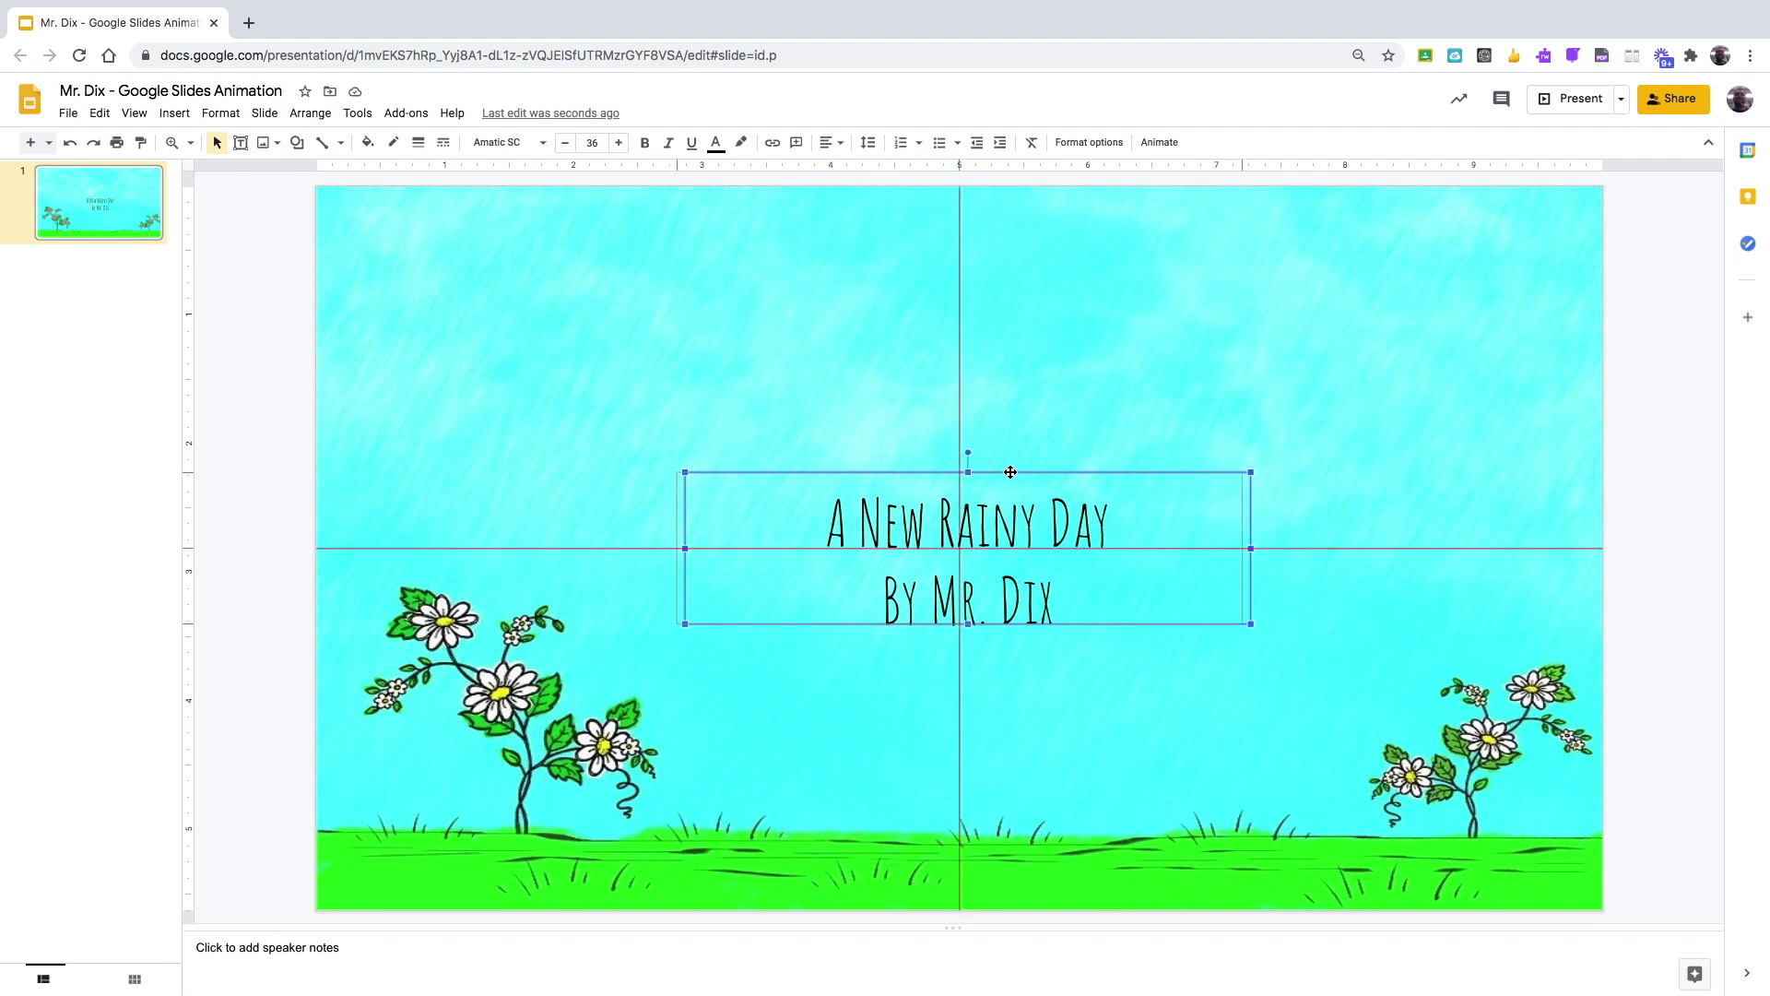
left_click_drag(1008, 474, 1000, 474)
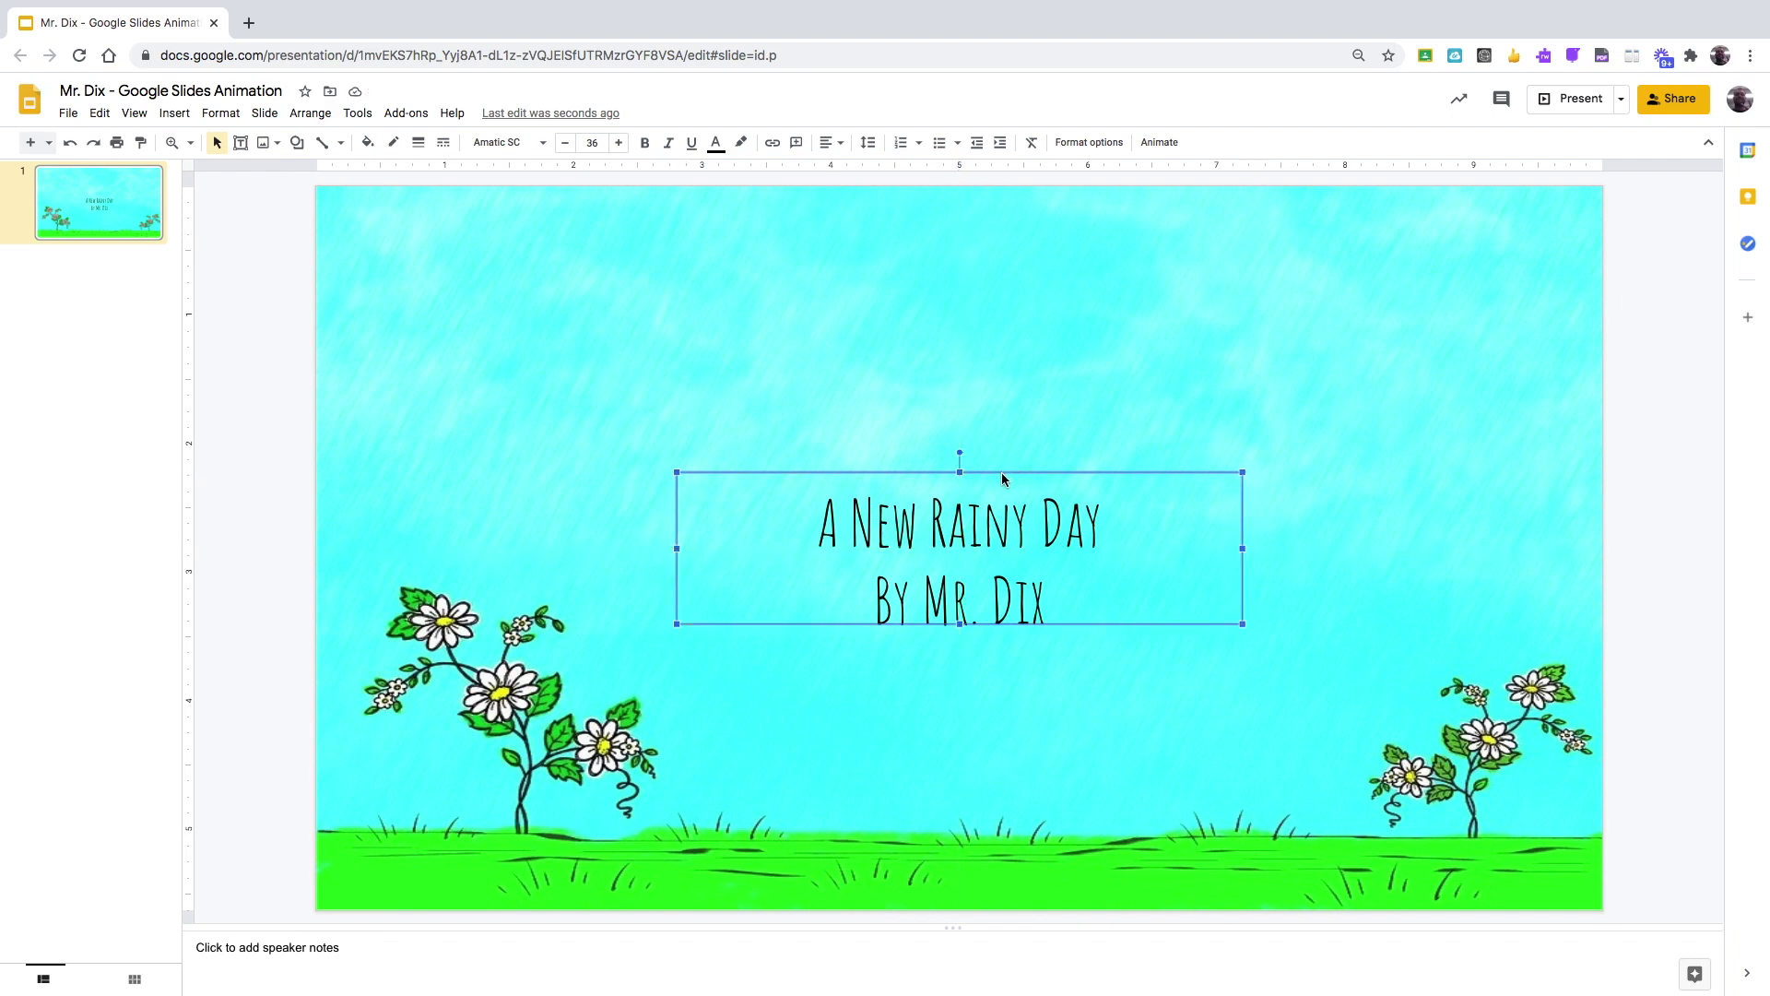
left_click_drag(1001, 478, 1147, 215)
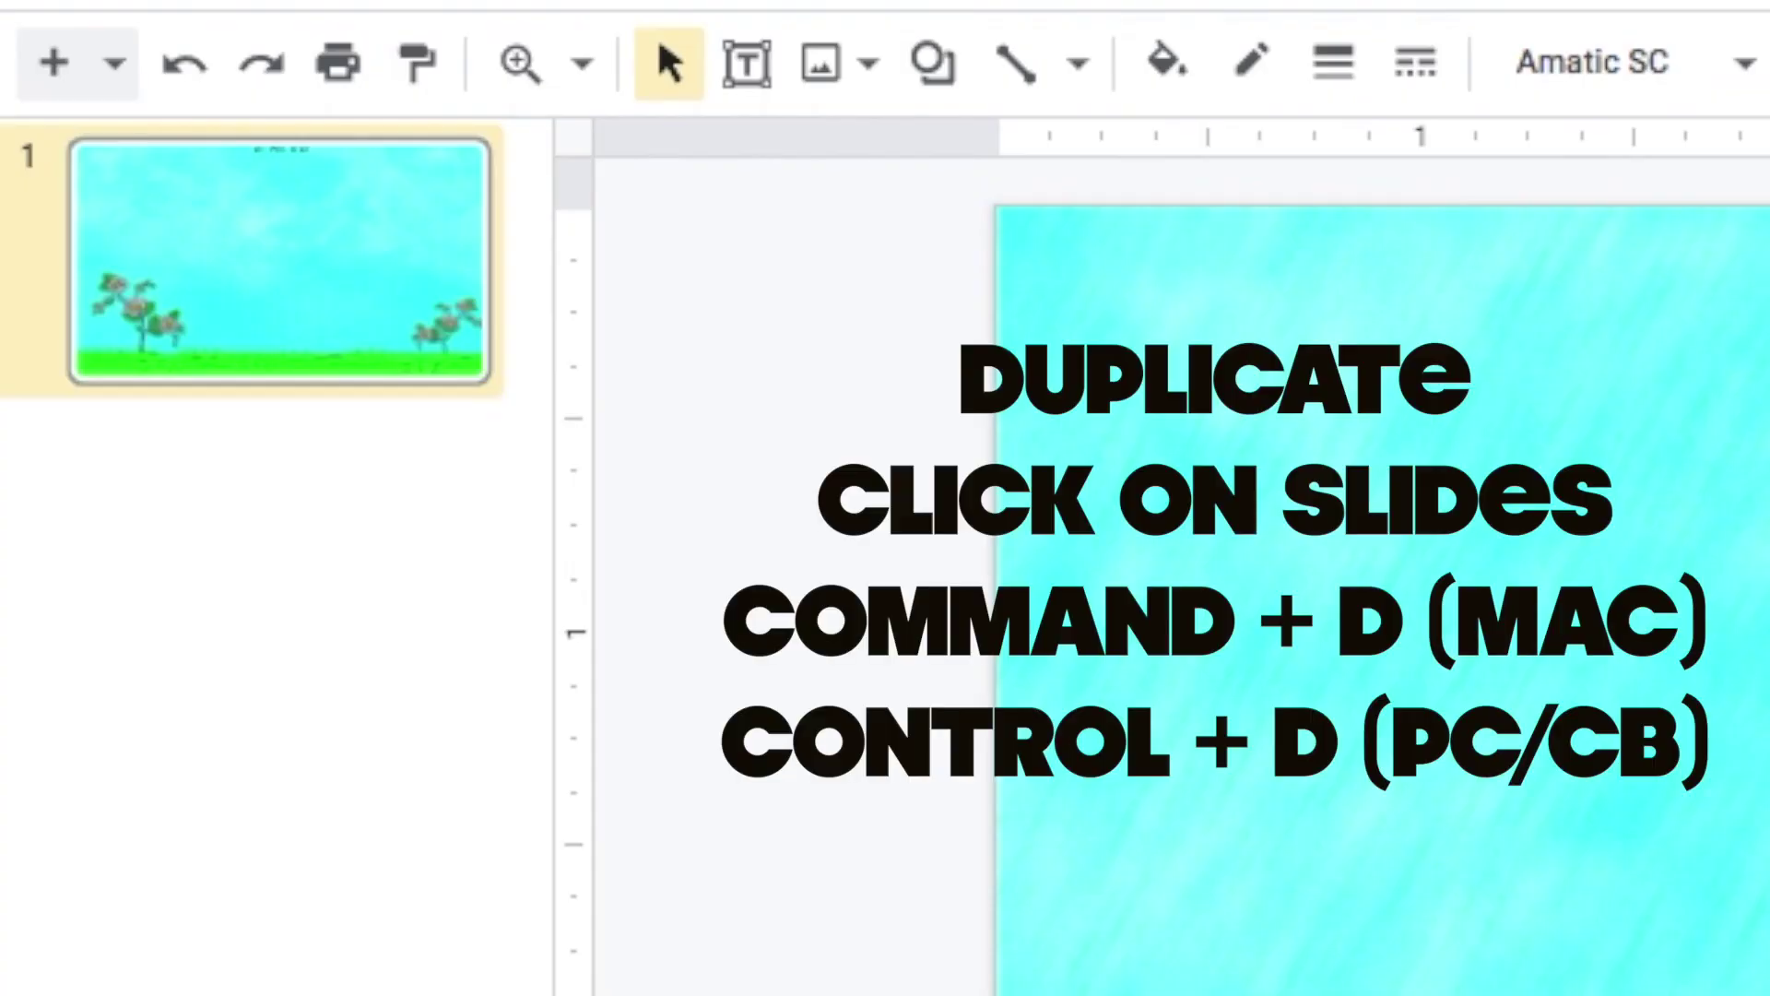
Step: Duplicate the title slide as the second animation frame, keeping only one copy
left_click(245, 249)
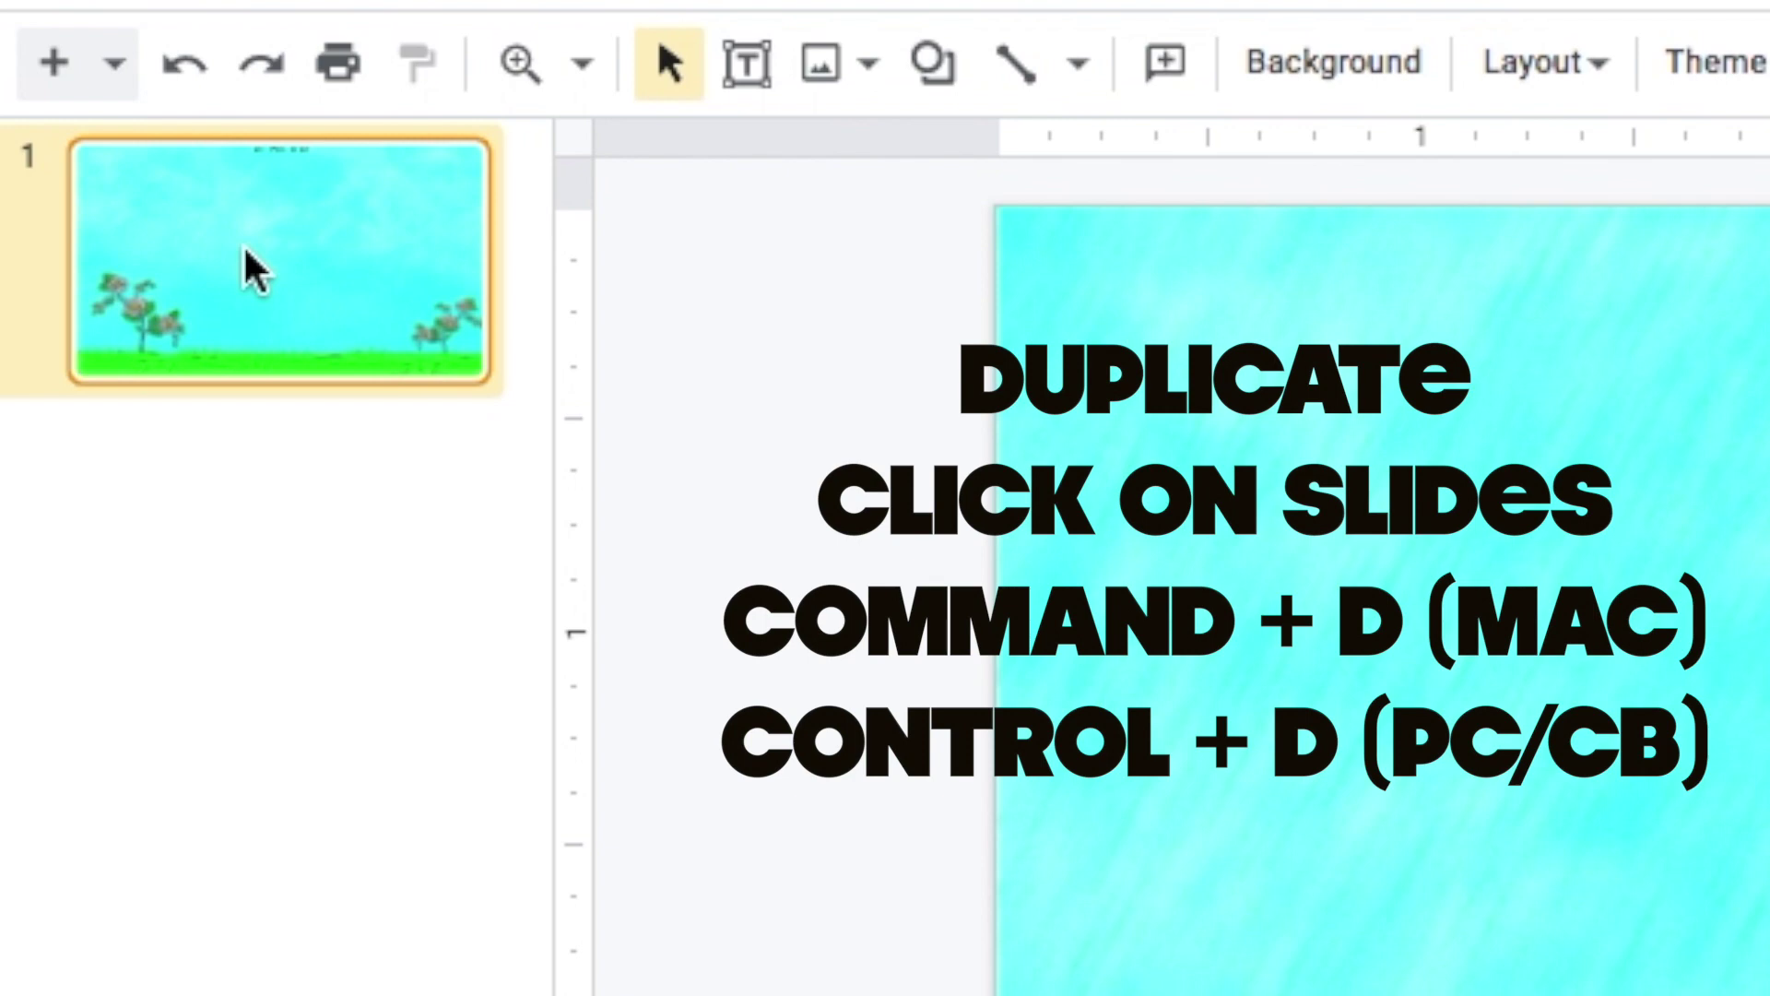
key("ctrl+d")
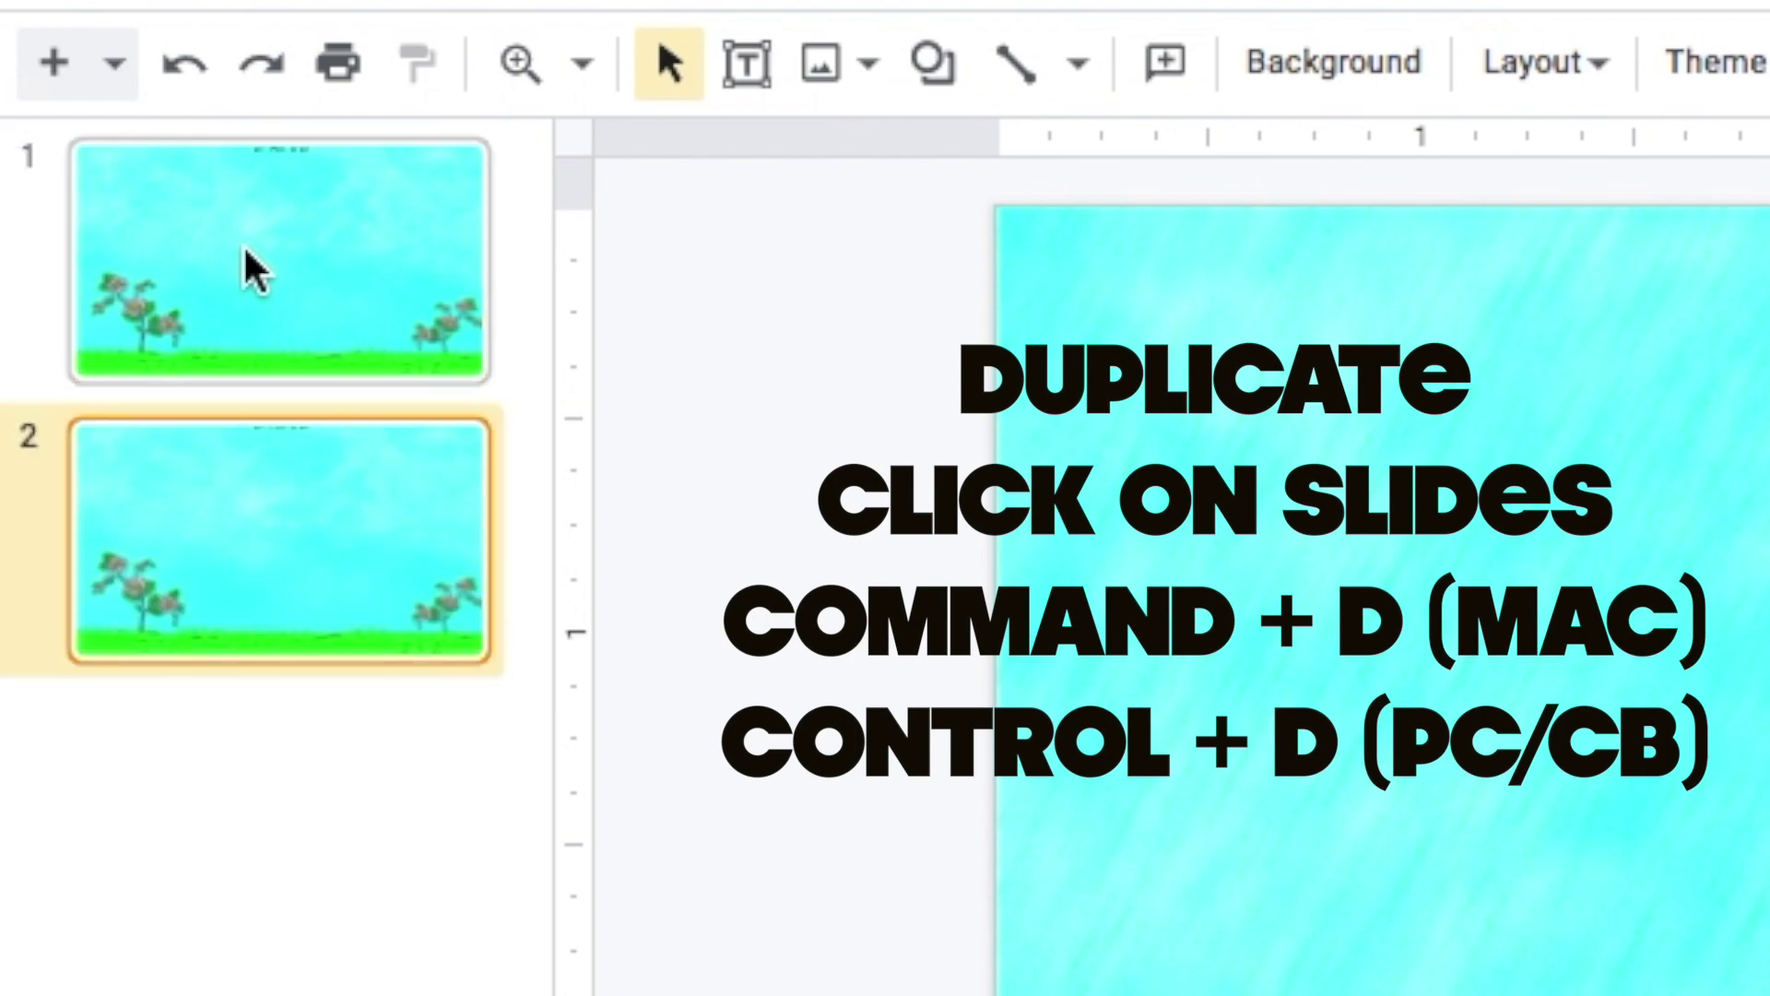
key("ctrl+z")
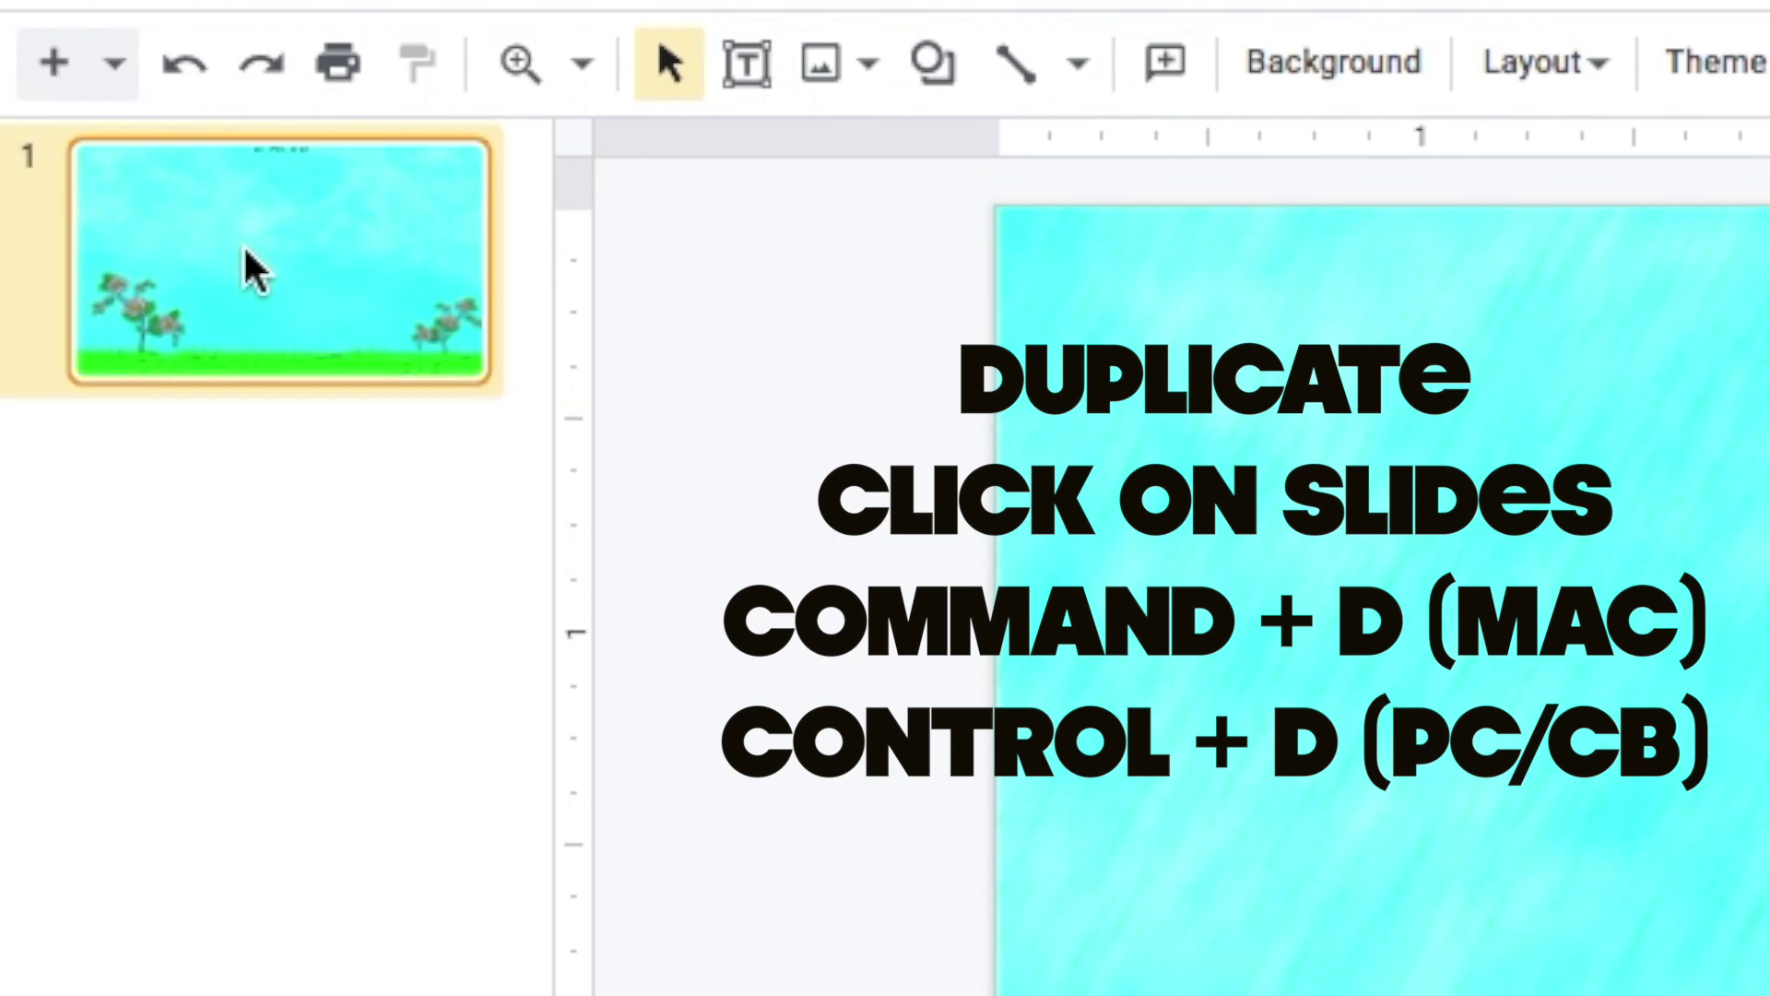
key("ctrl+d")
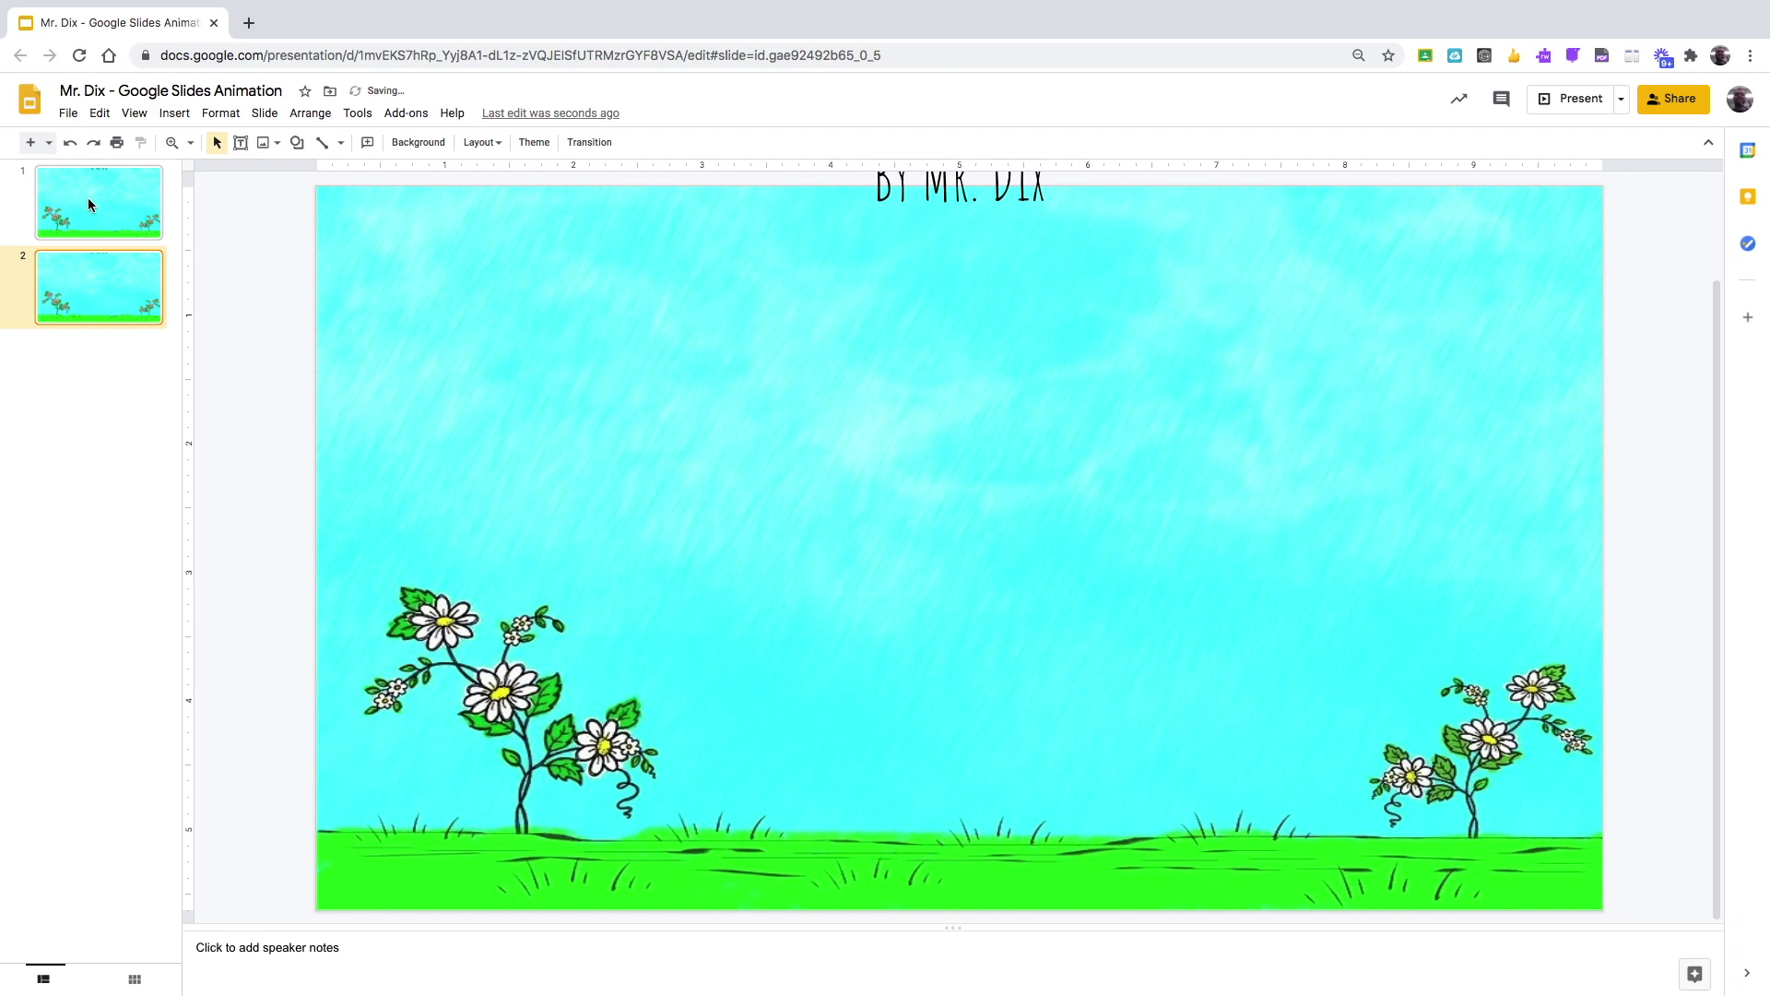
Step: On slide 2, move the title box straight down about 0.25 inch and compare the slide with slide 1
left_click(949, 192)
scroll(944, 212, "up", 3)
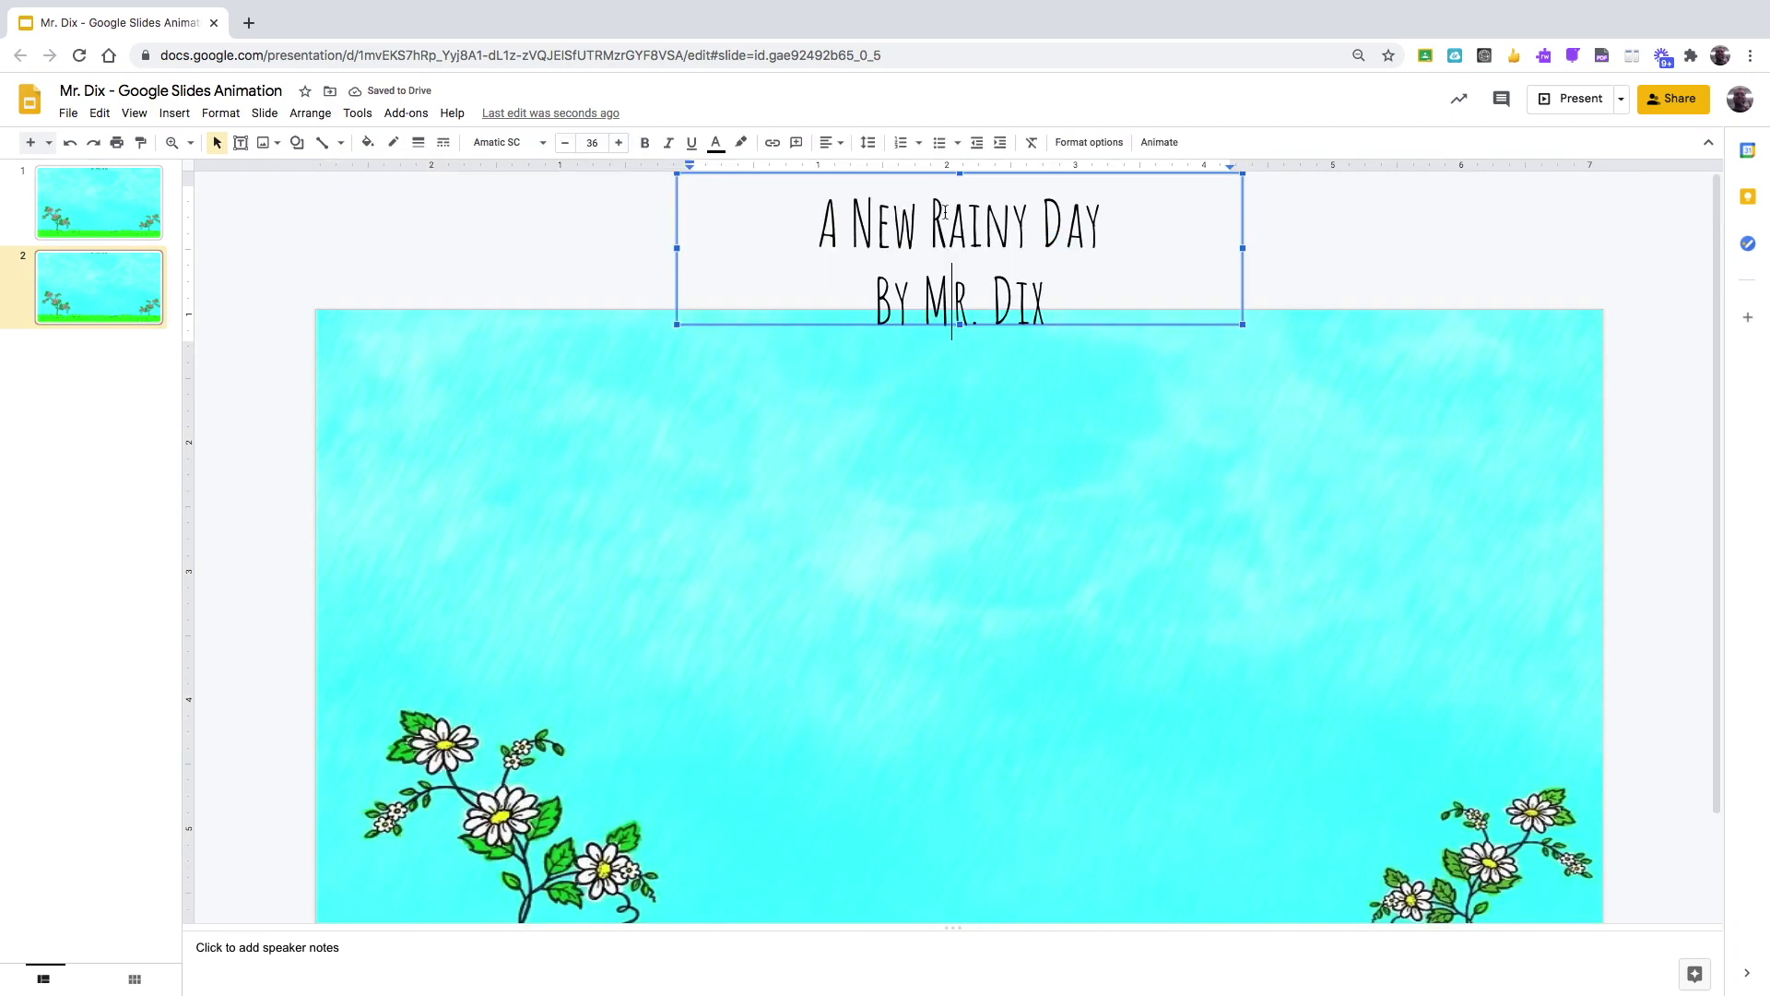
left_click(1074, 327)
left_click_drag(1146, 324, 1149, 364)
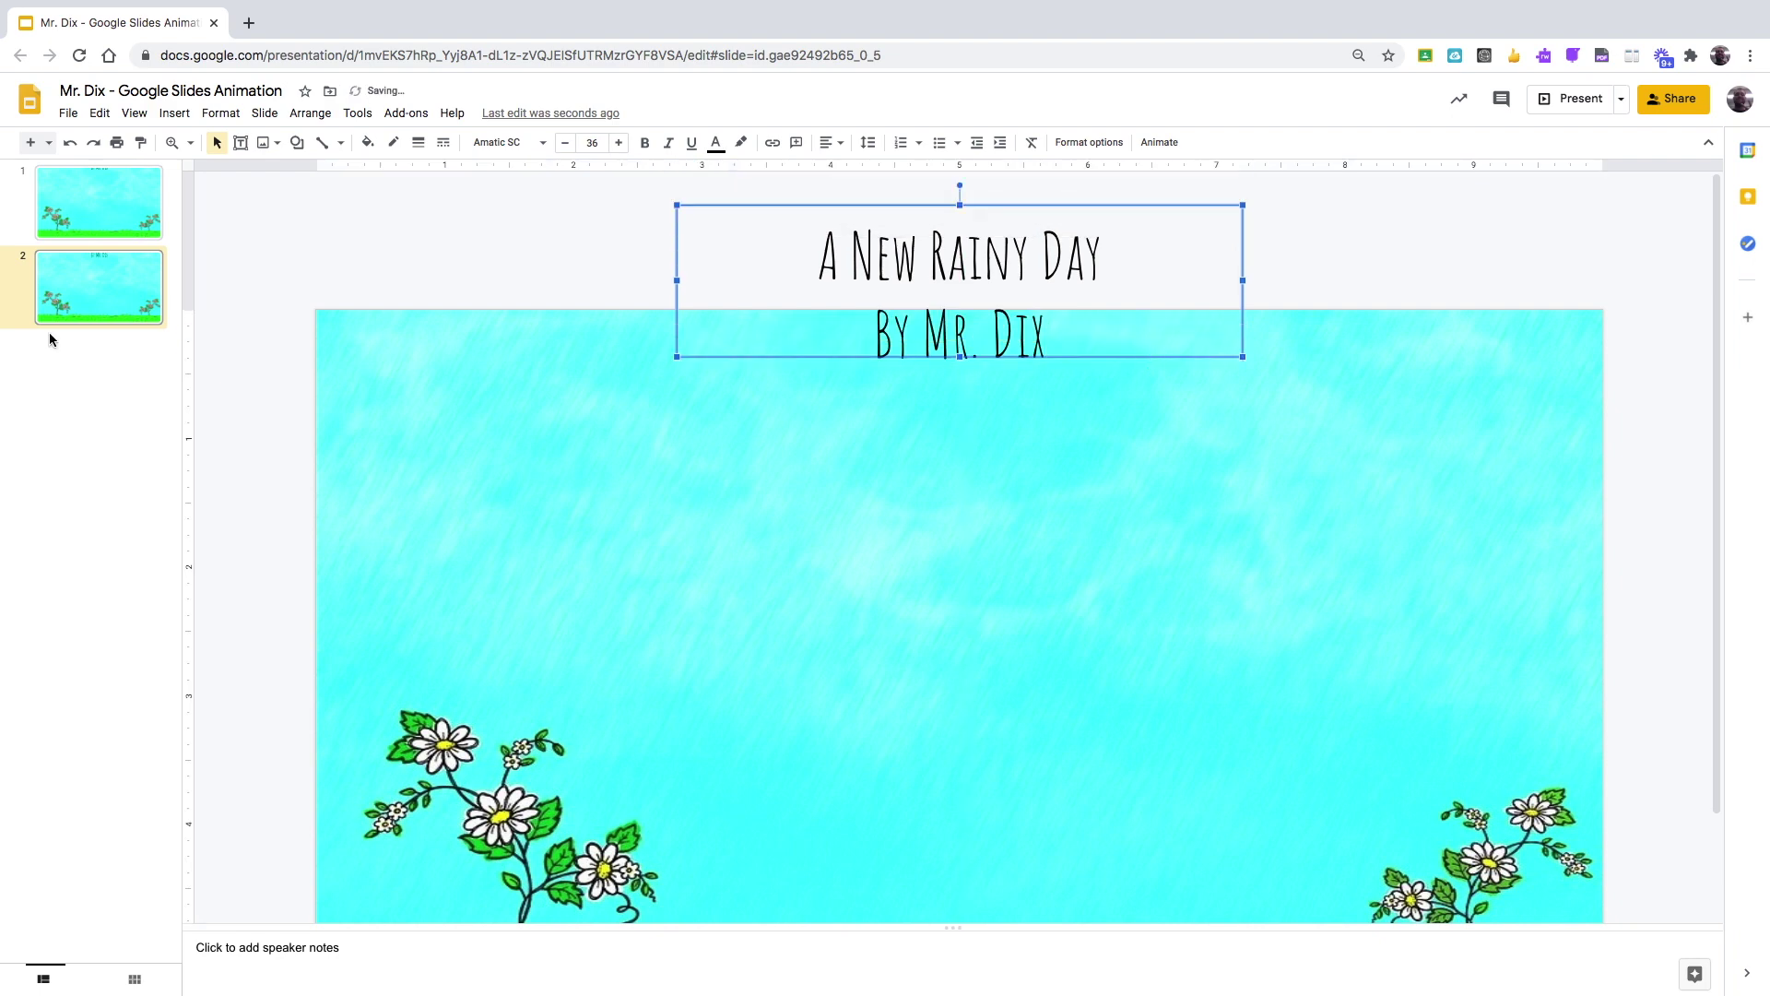
left_click(92, 201)
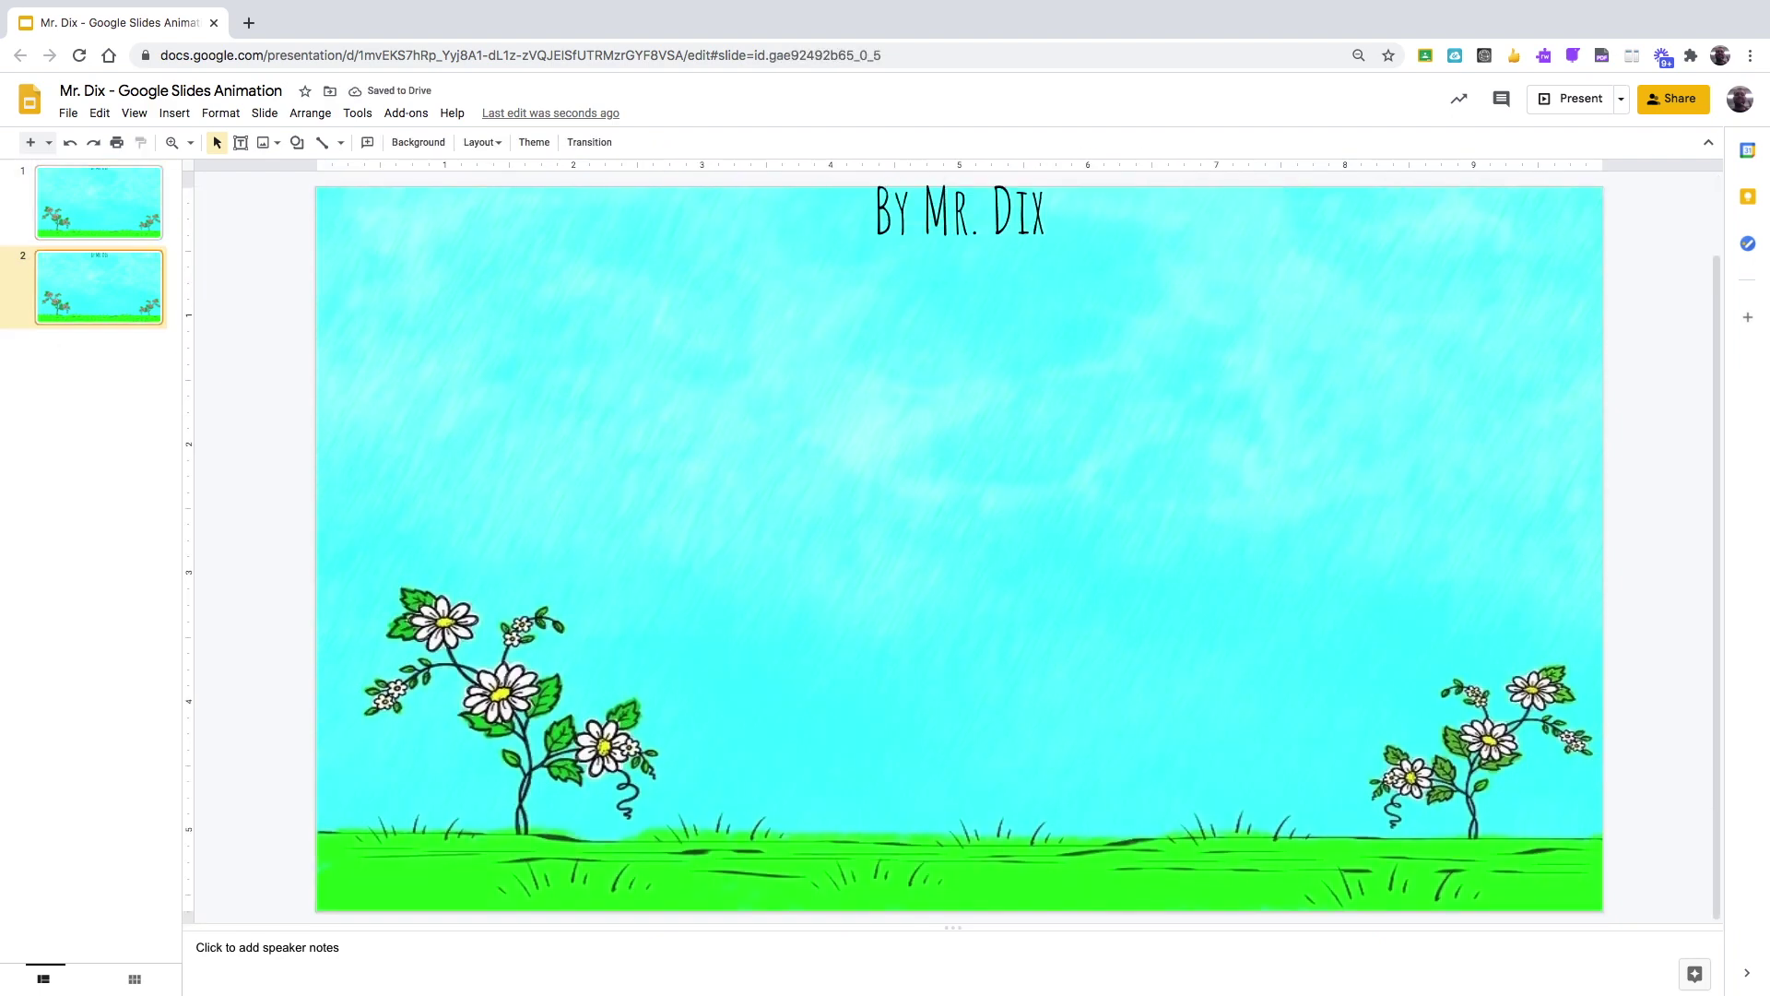
Step: Duplicate slide 2 as slide 3 and move the title box on the copy down about 0.25 inch
left_click(99, 287)
key("ctrl+d")
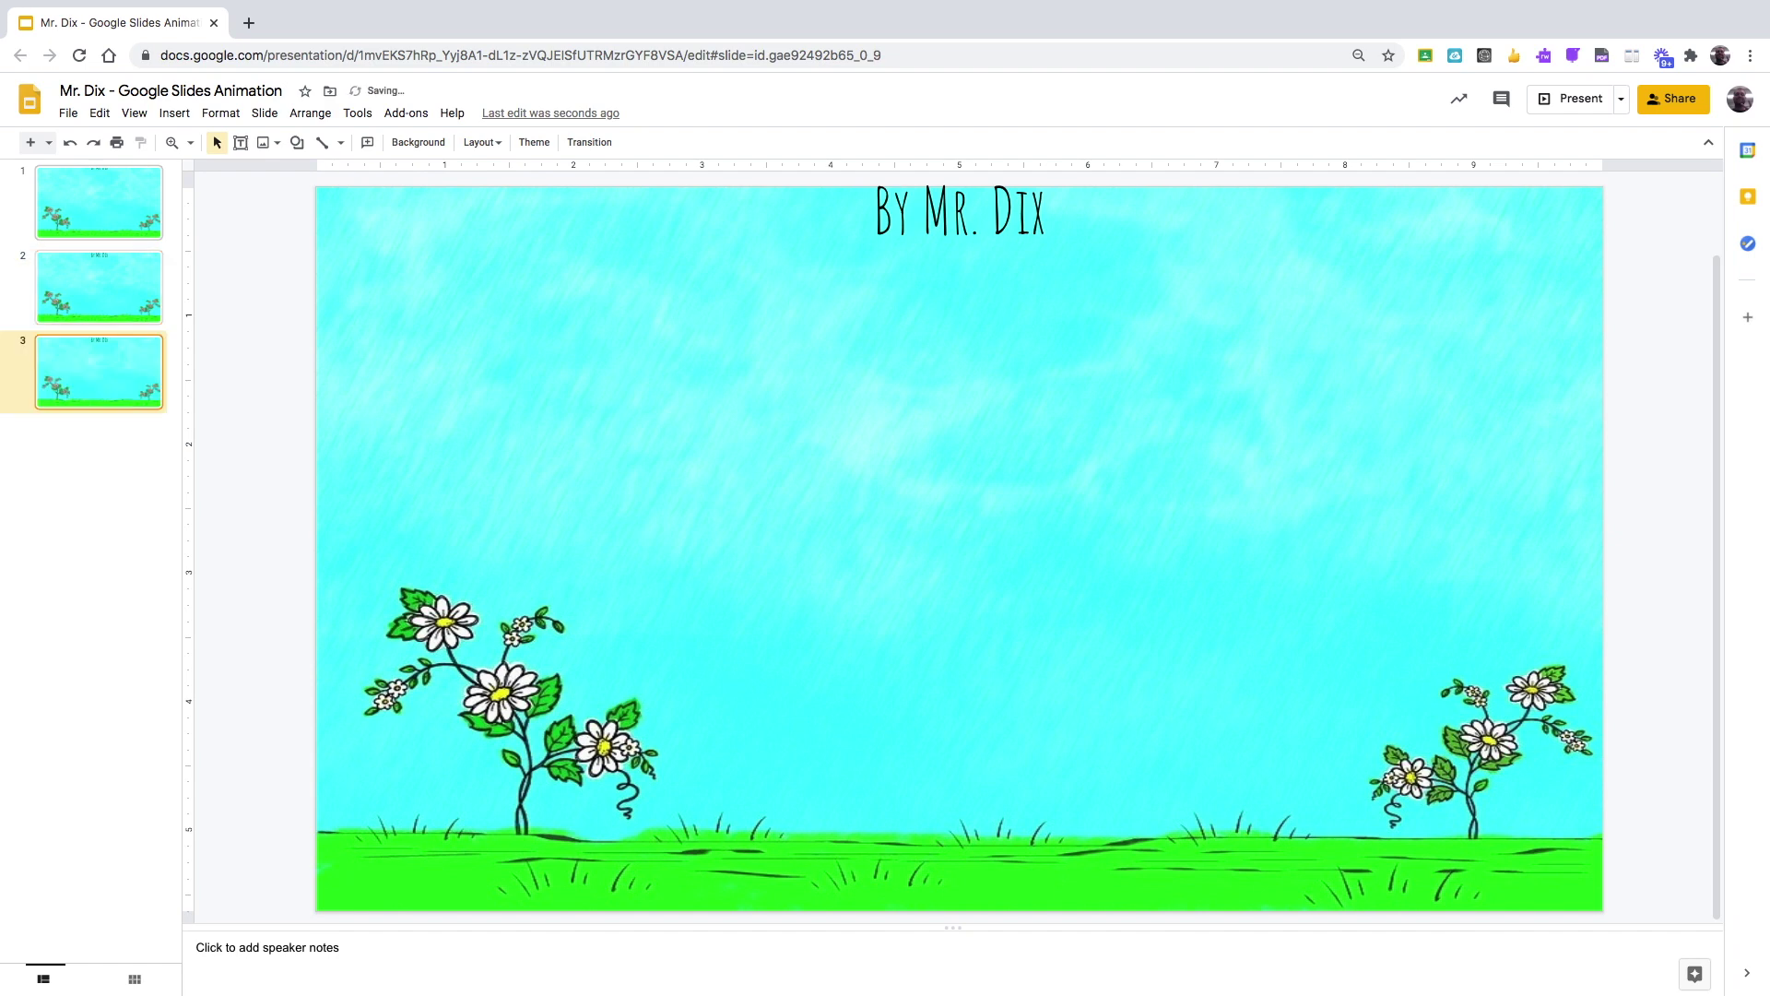
left_click(914, 222)
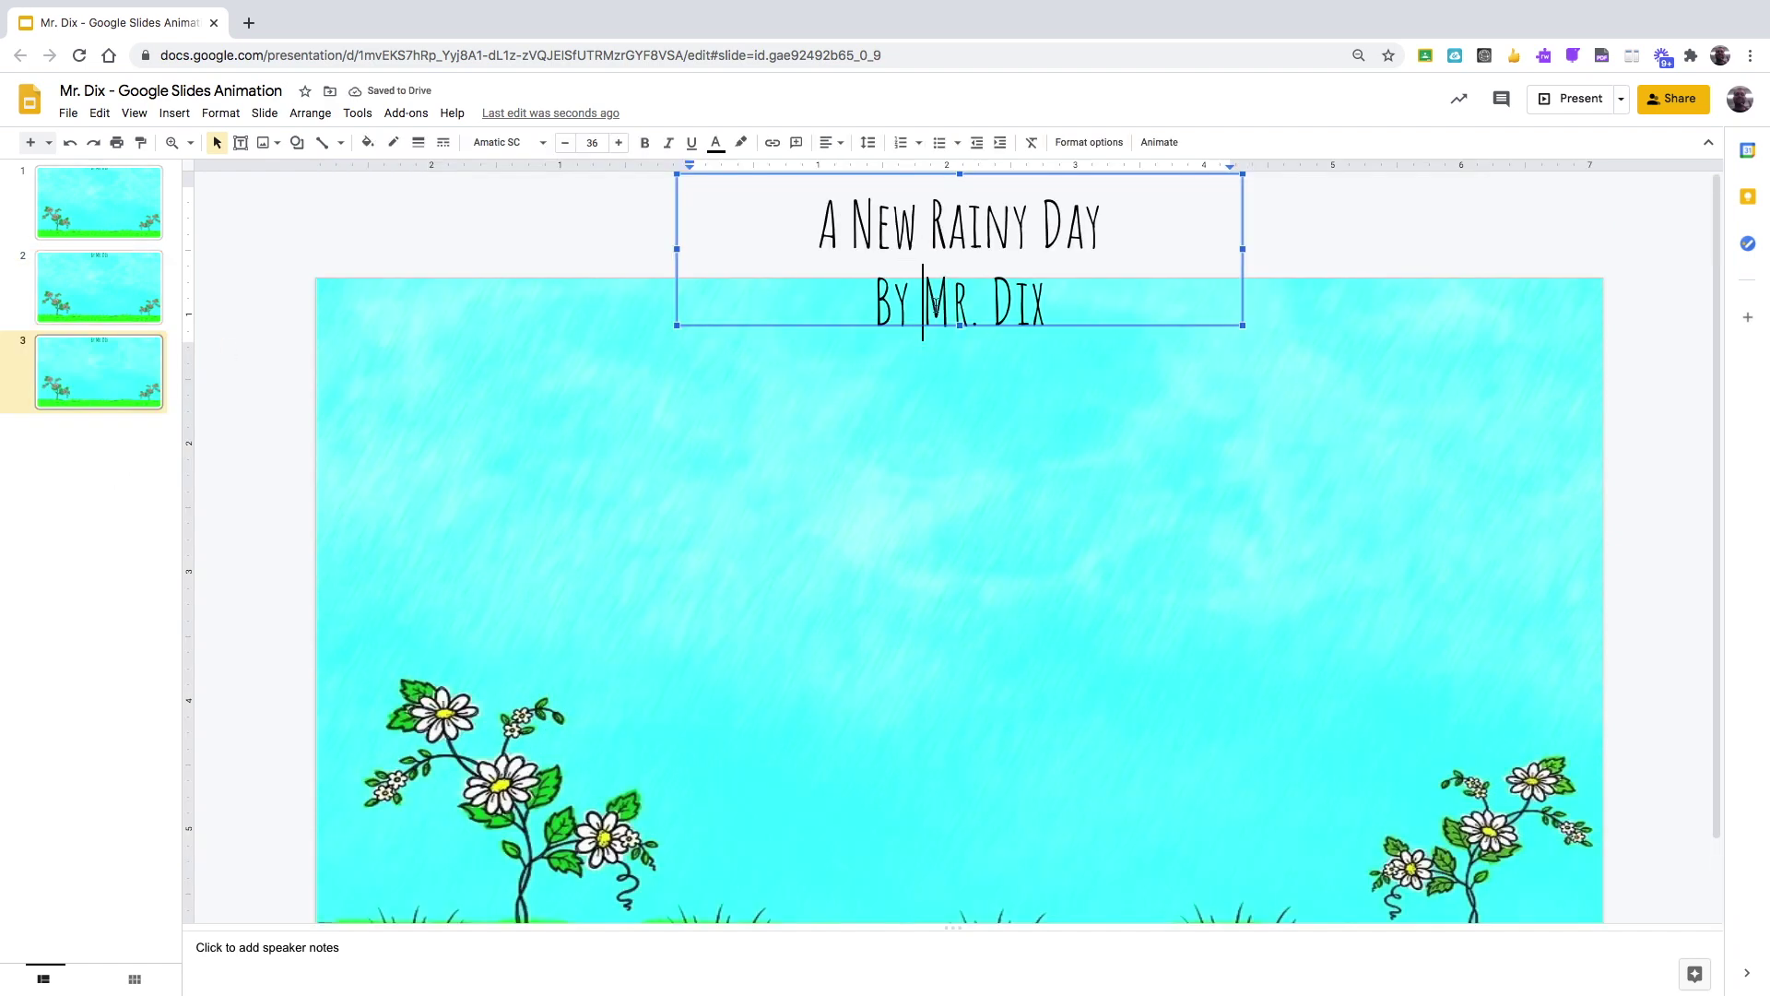
left_click(1048, 324)
left_click_drag(1205, 324, 1210, 354)
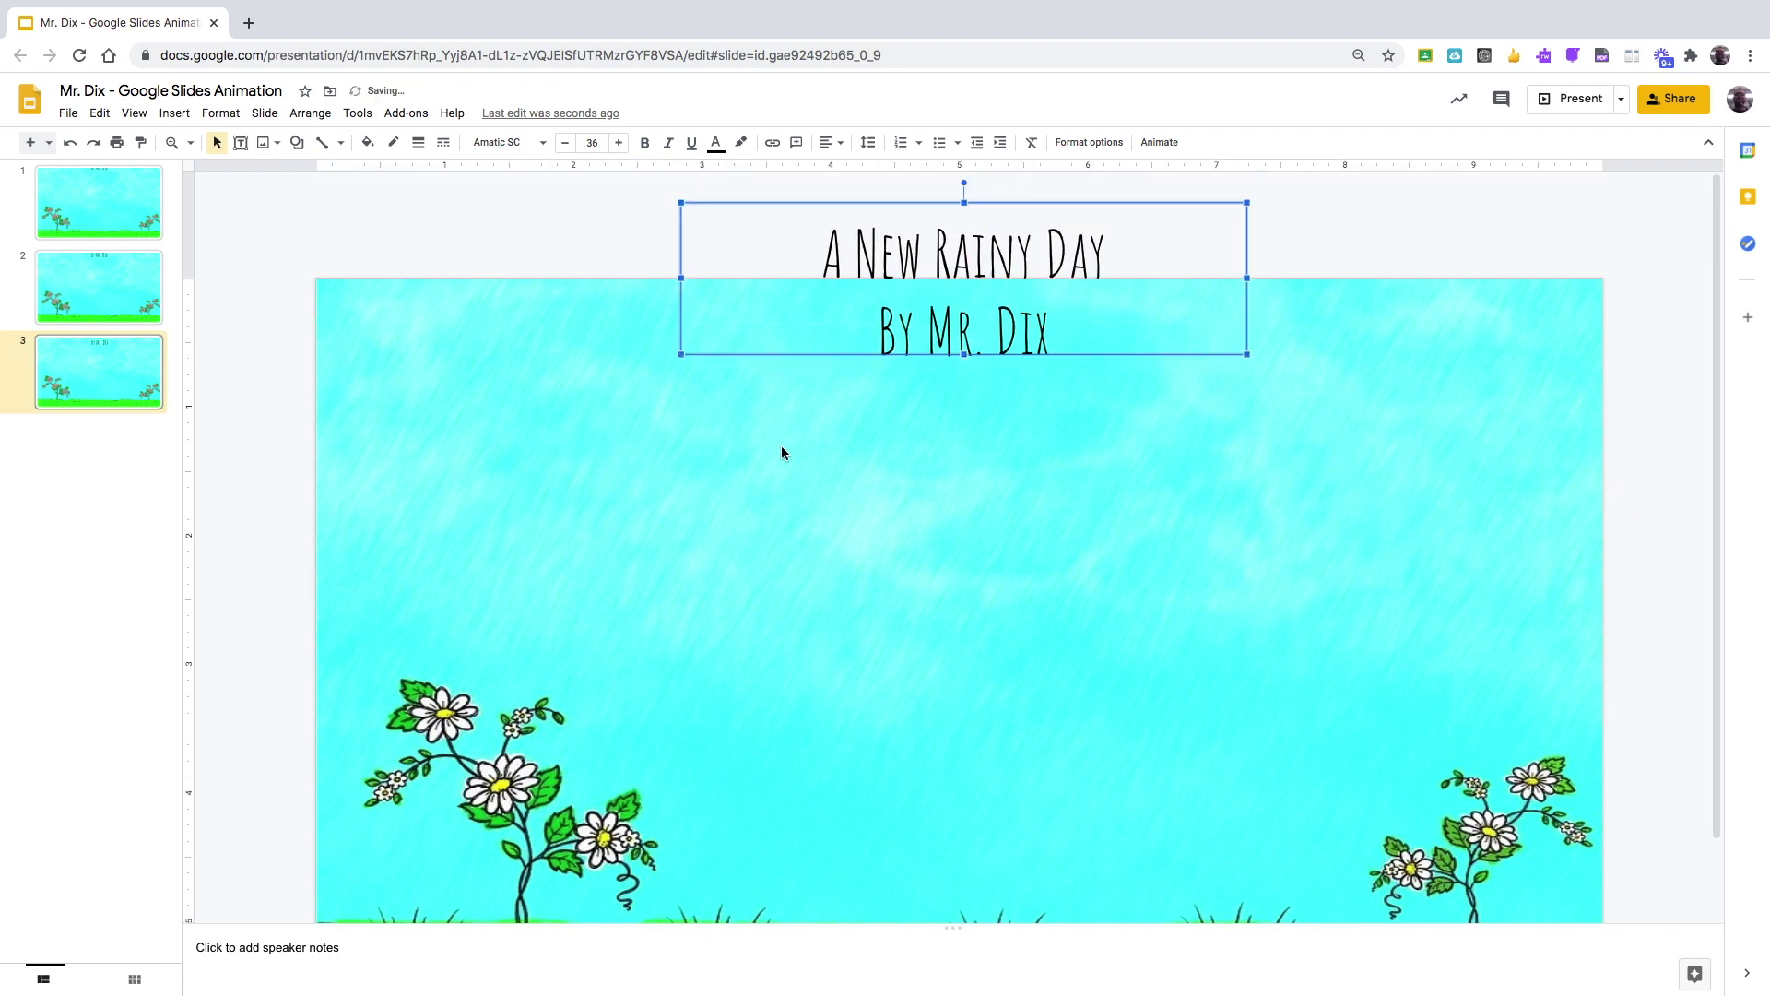
Step: Create slides 4 to 10 as successive duplicates, moving the centred title box slightly farther down between frames
left_click(79, 380)
key("ctrl+d")
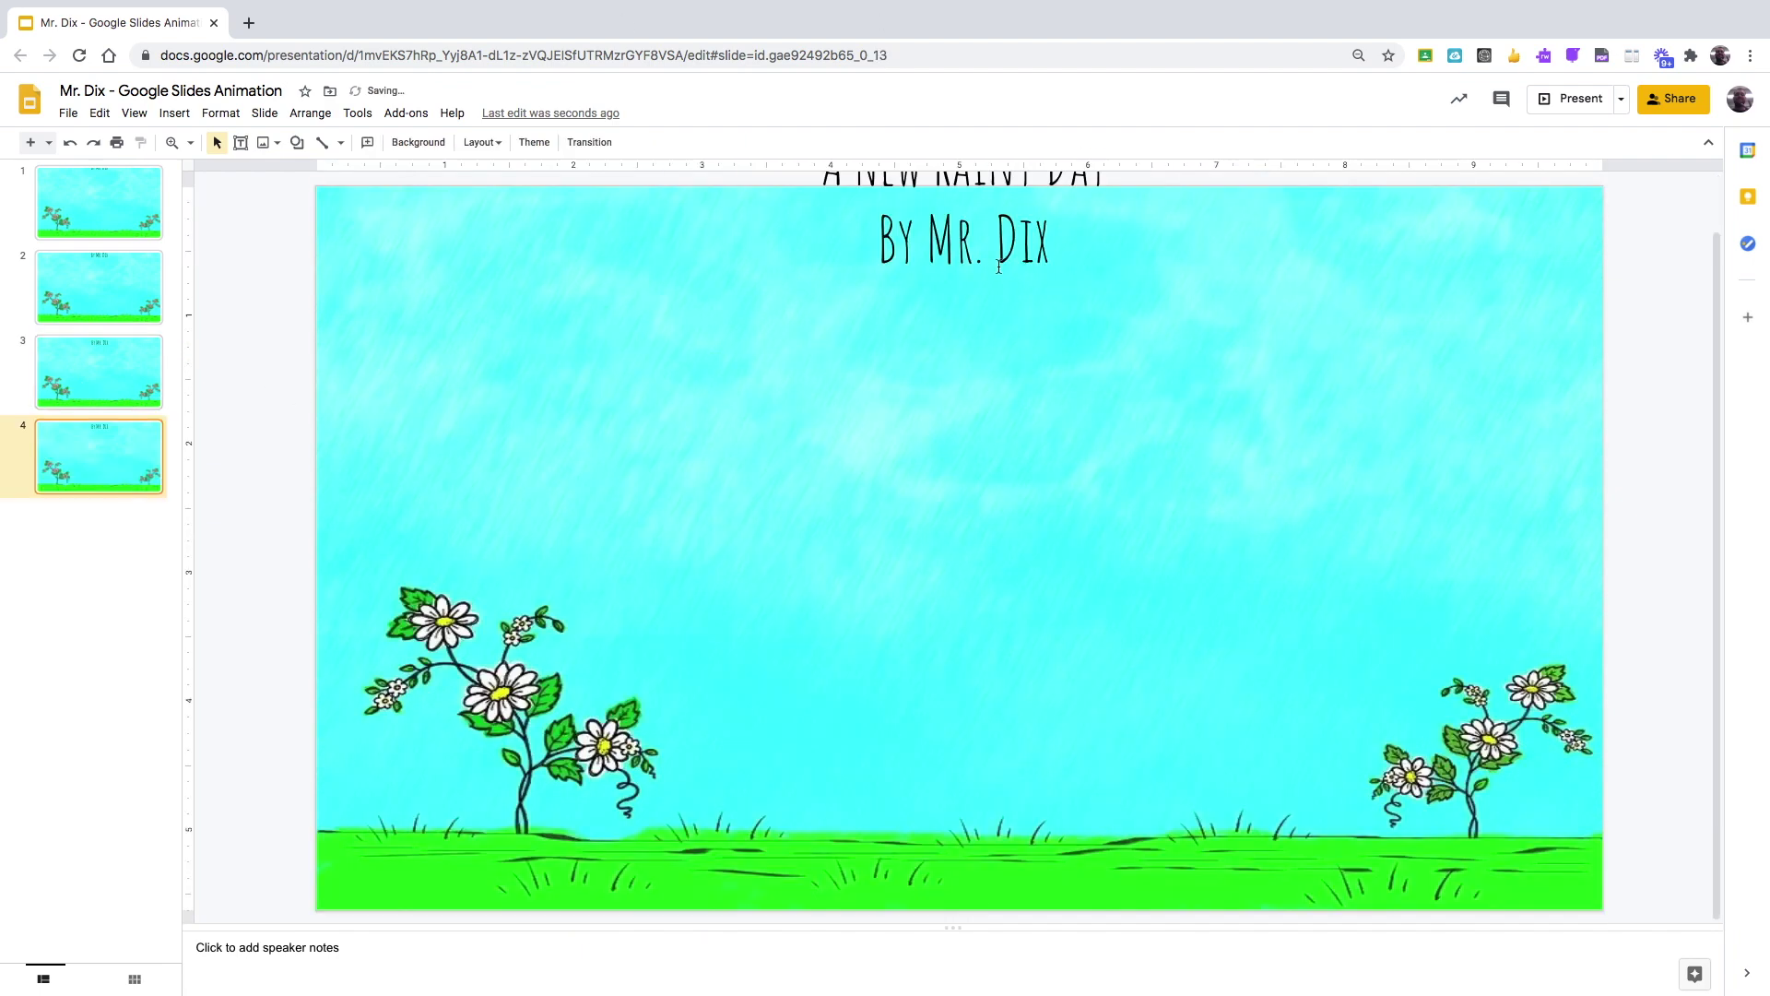
key("ctrl+d")
key("ctrl+d")
key("ctrl+d")
key("ctrl+d")
left_click_drag(1134, 313, 1138, 522)
key("Escape")
key("Escape")
key("ctrl+d")
key("Escape")
key("ctrl+d")
key("Escape")
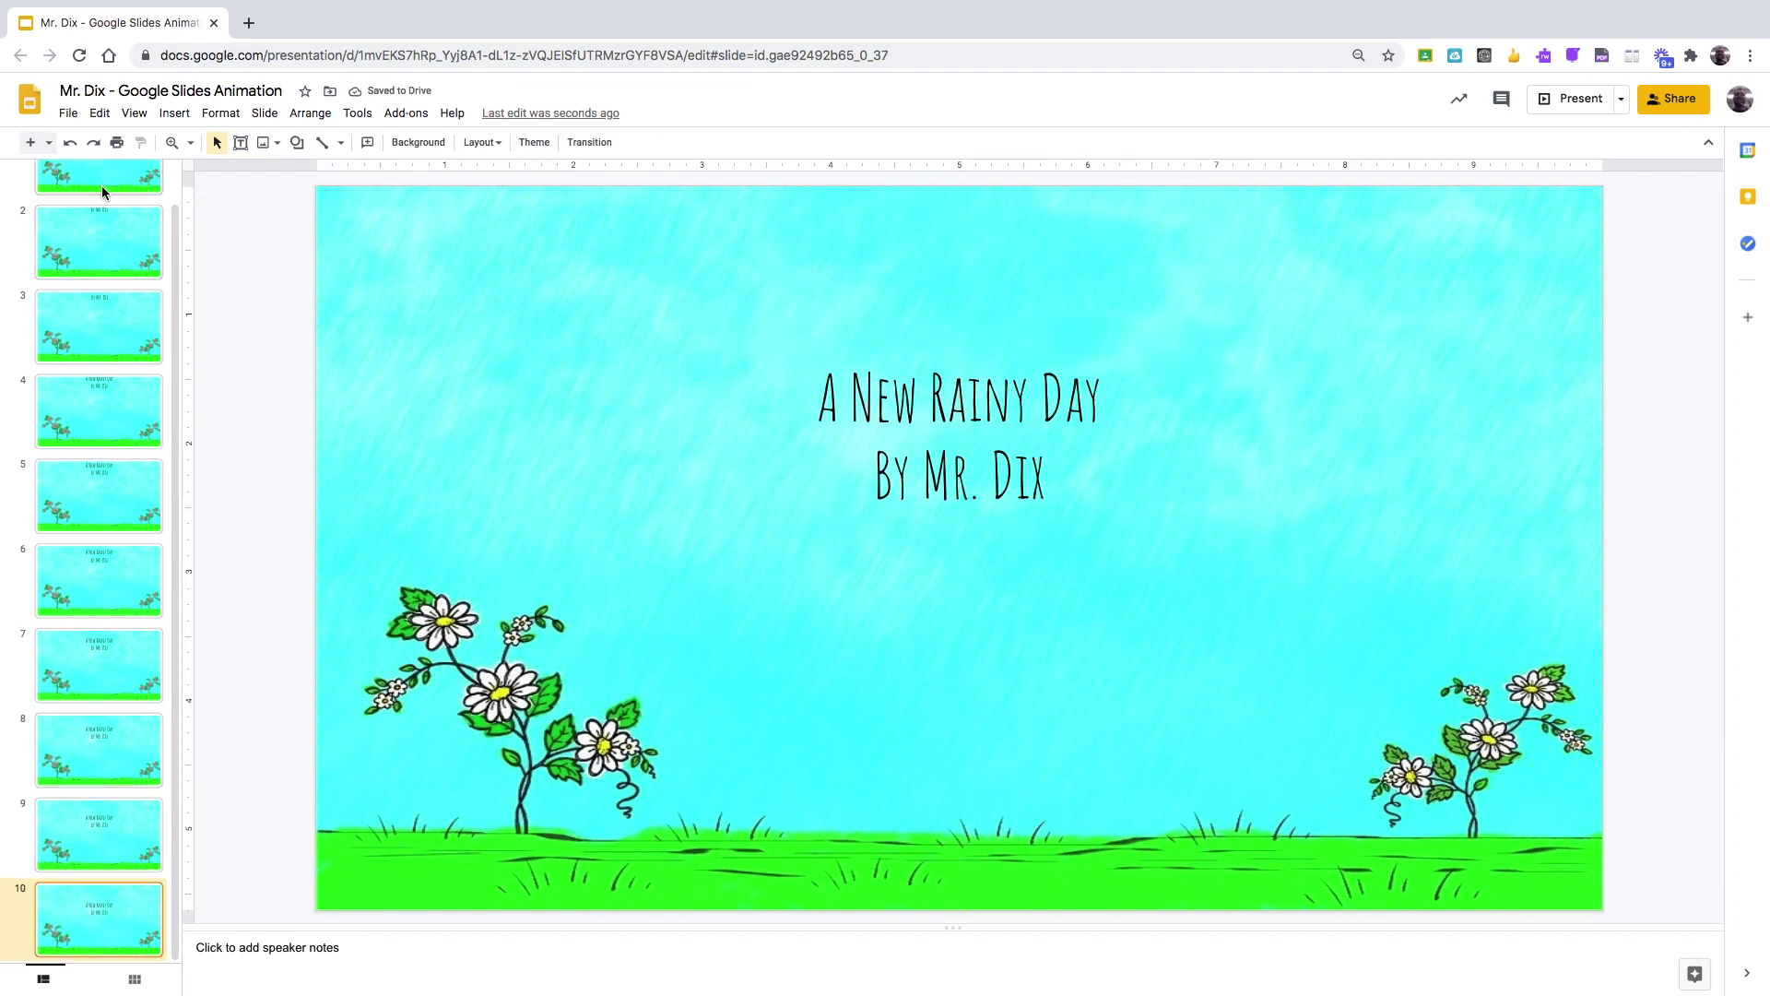
Step: Step through slides 1 to 10 to check the title's downward movement frame by frame
left_click(101, 185)
key("Down")
key("Down")
key("Down")
key("Down")
key("Down")
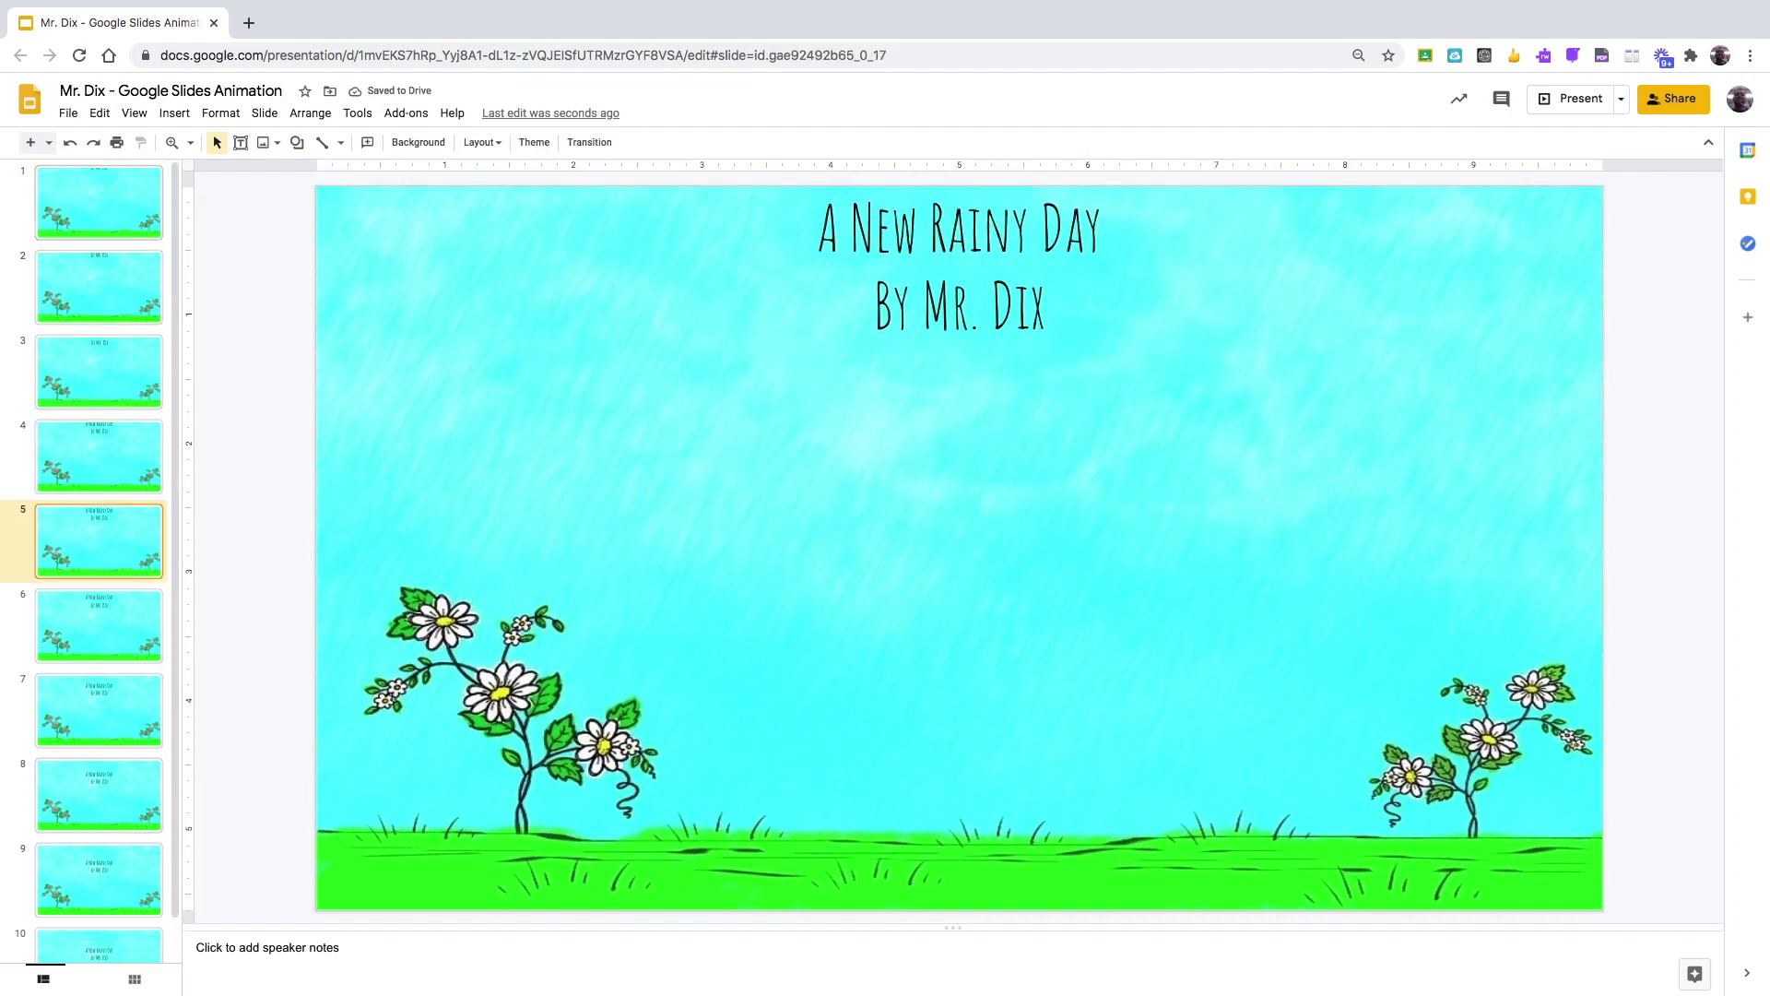
key("Down")
key("Down")
key("Down")
key("Down")
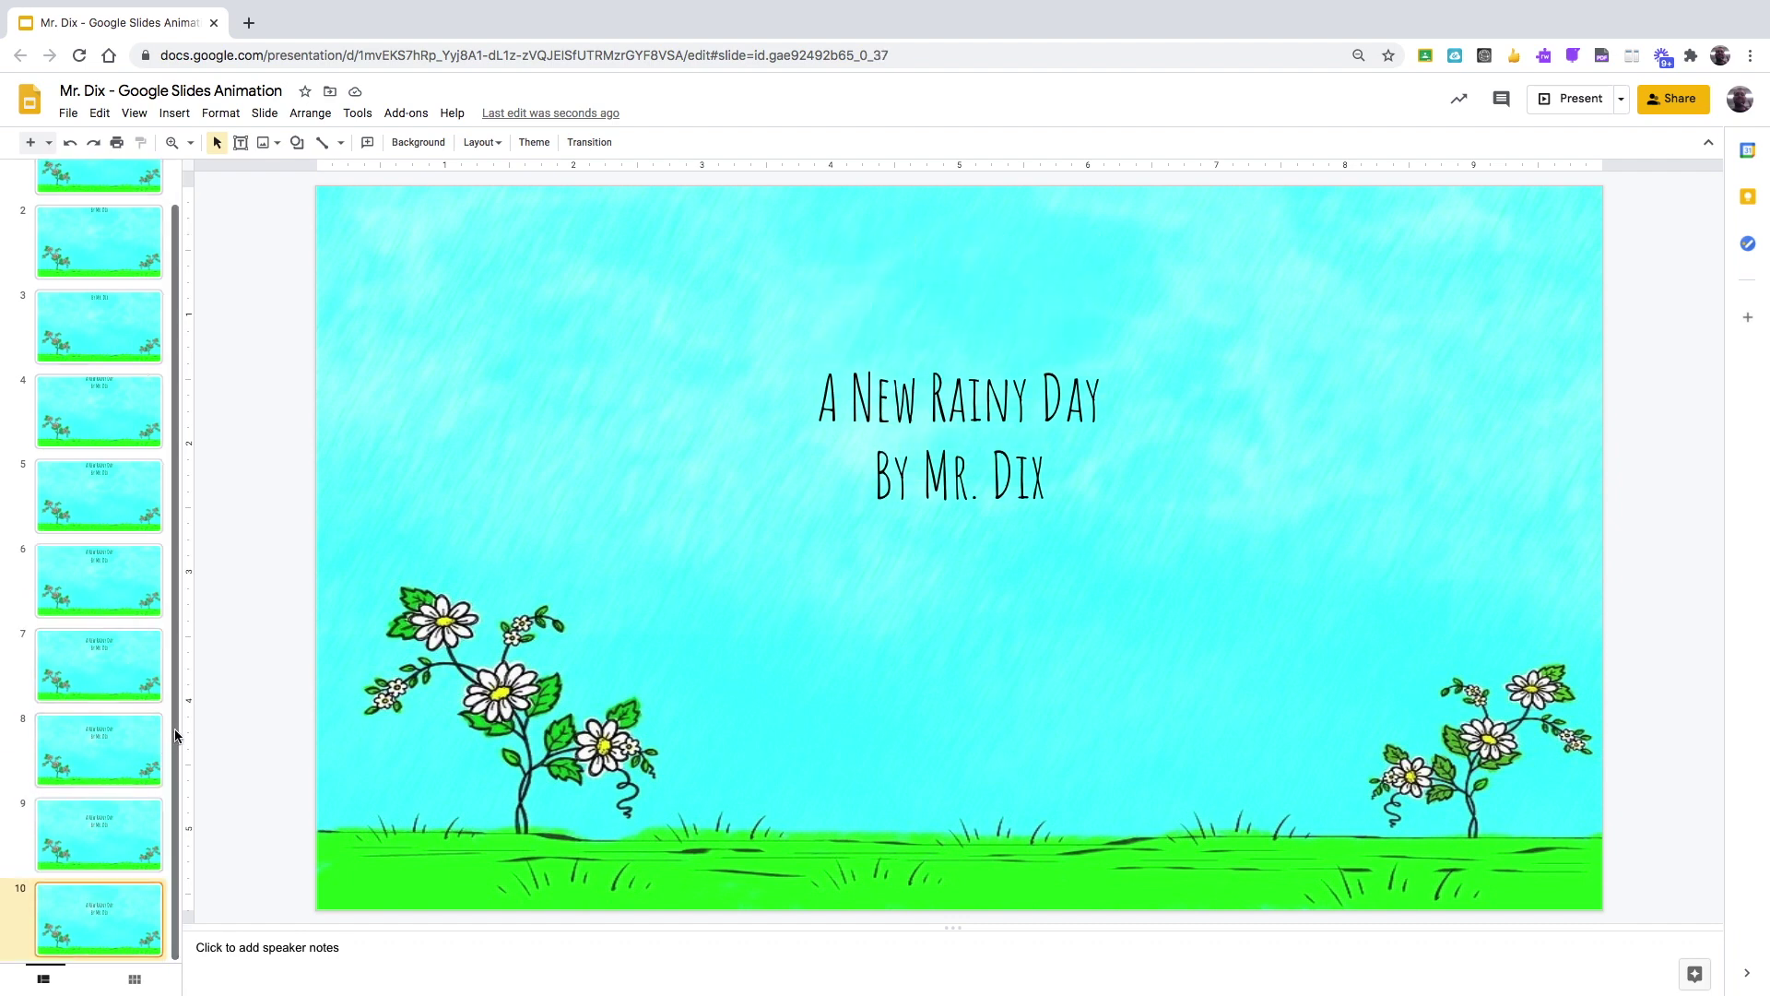
Step: Duplicate the last frame as slides 11 and 12, moving the title box farther down towards the middle of the slide
key("ctrl+d")
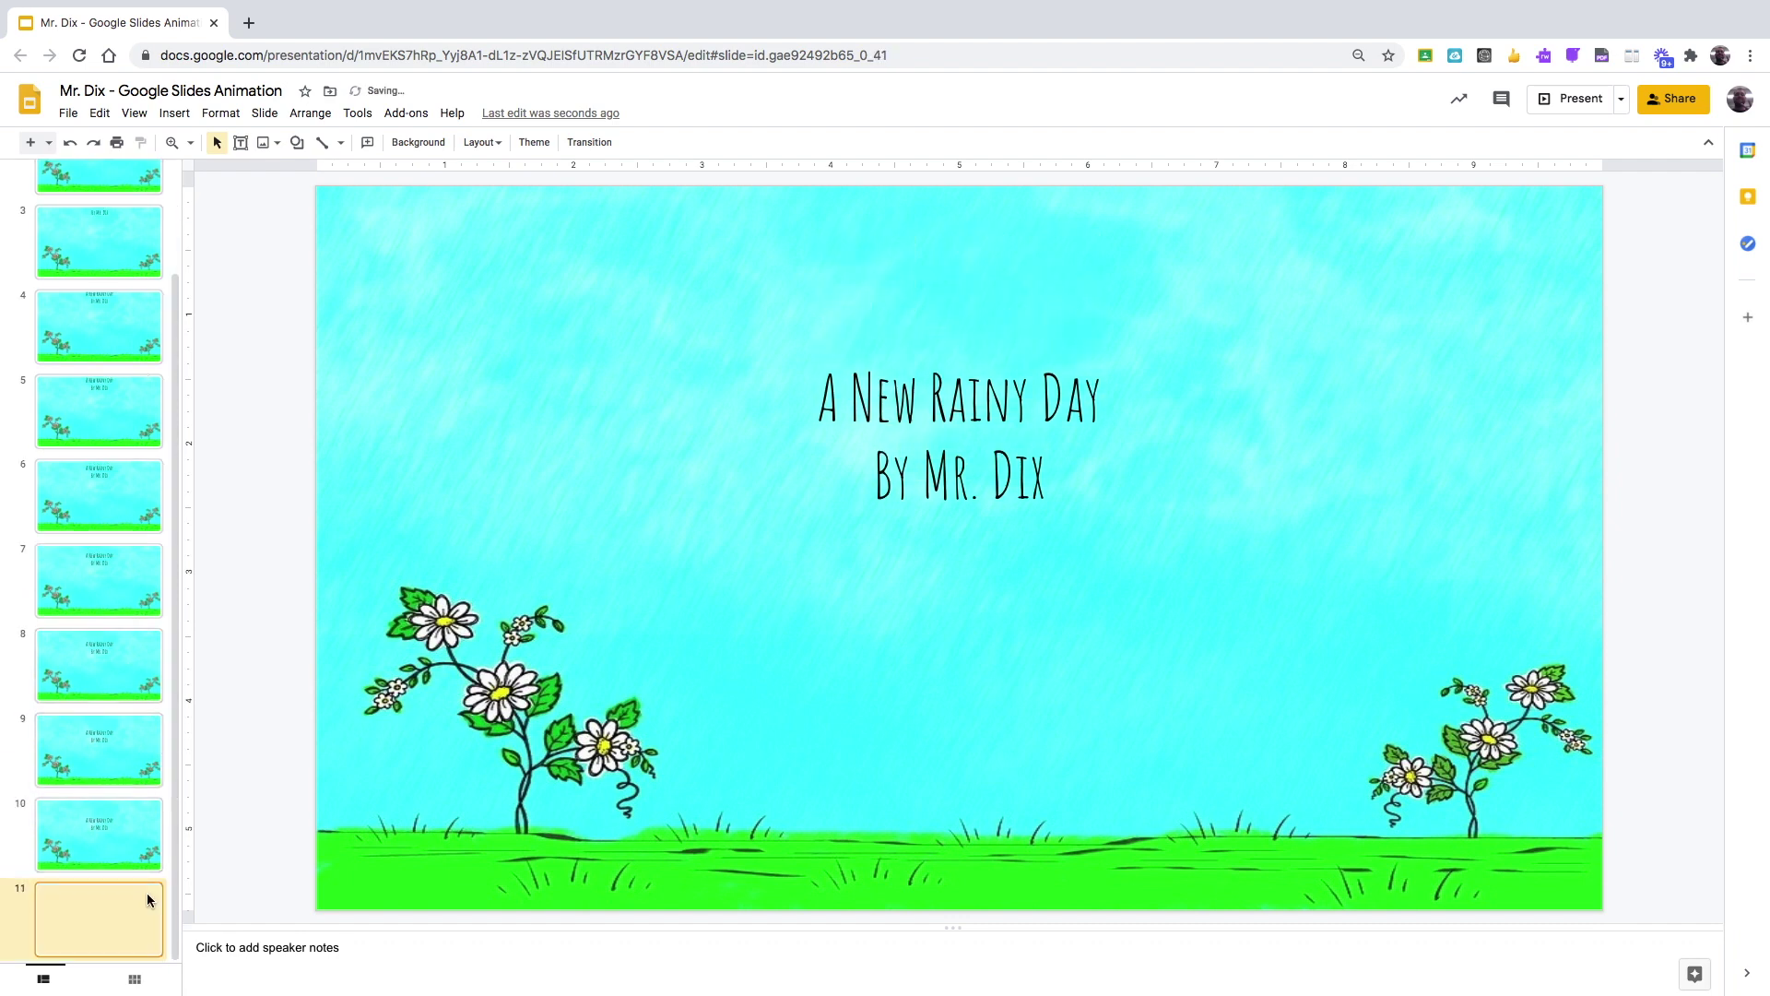
left_click(1033, 378)
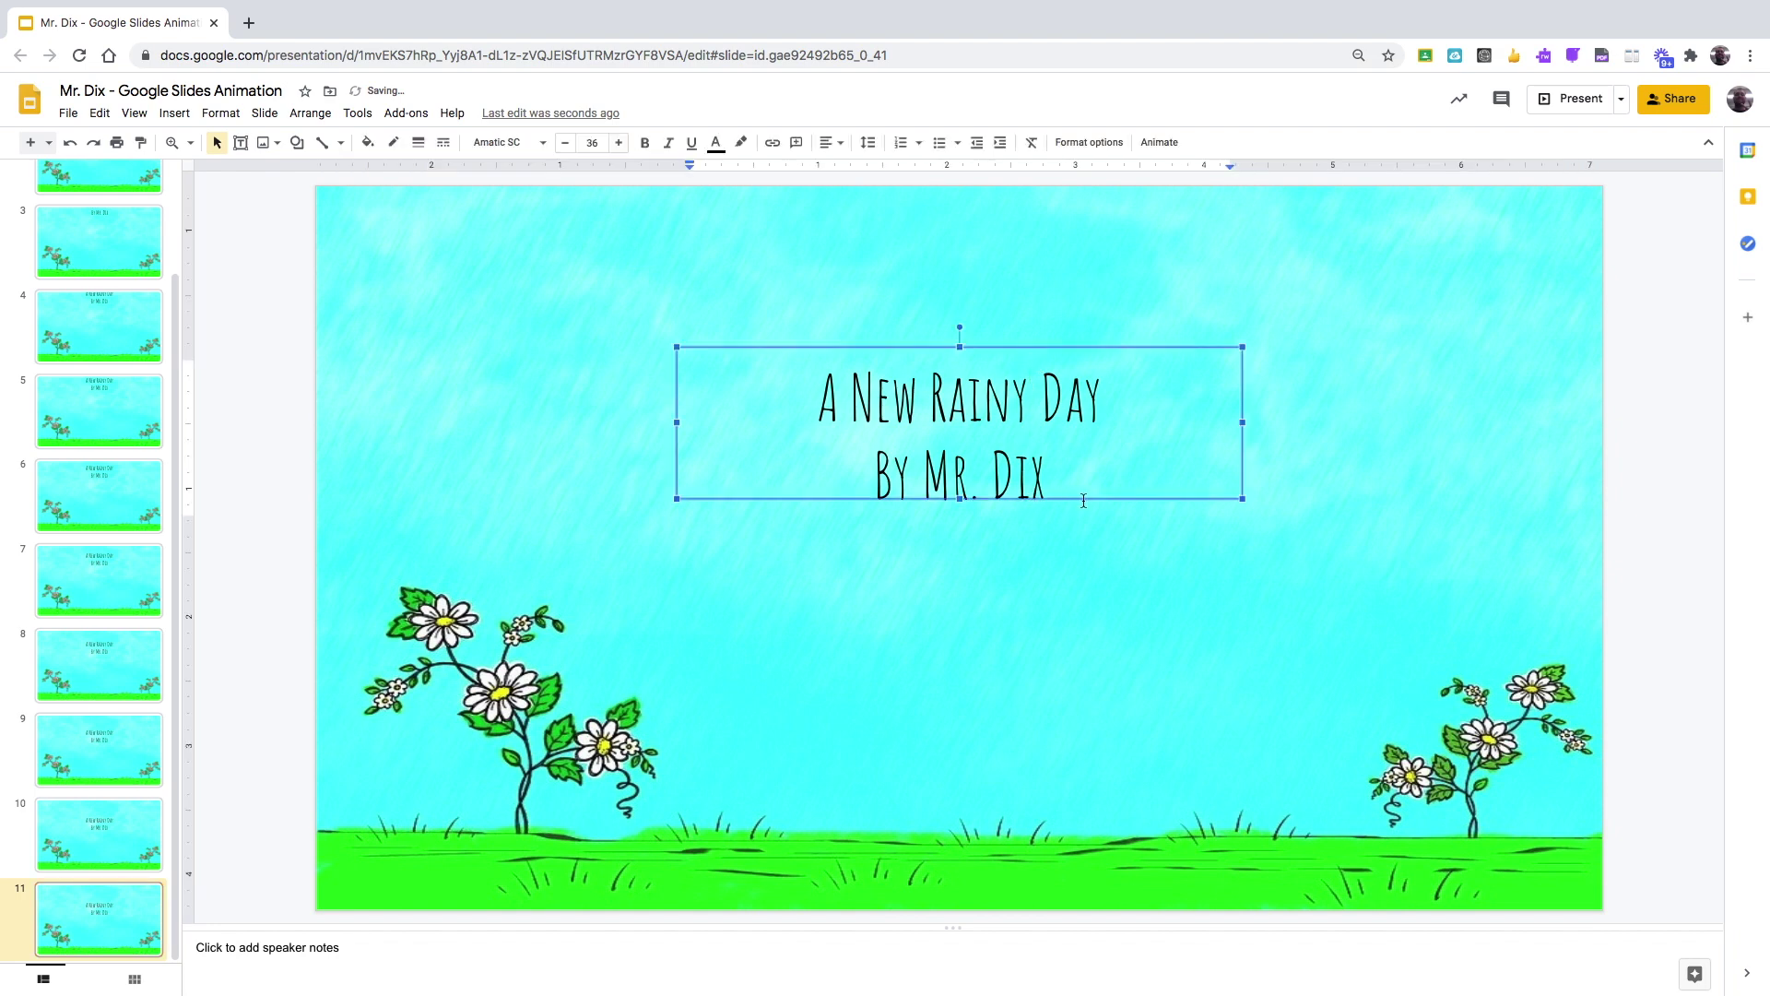
left_click_drag(1125, 498, 1125, 551)
left_click(917, 551)
key("ctrl+d")
left_click(1099, 434)
left_click(1118, 576)
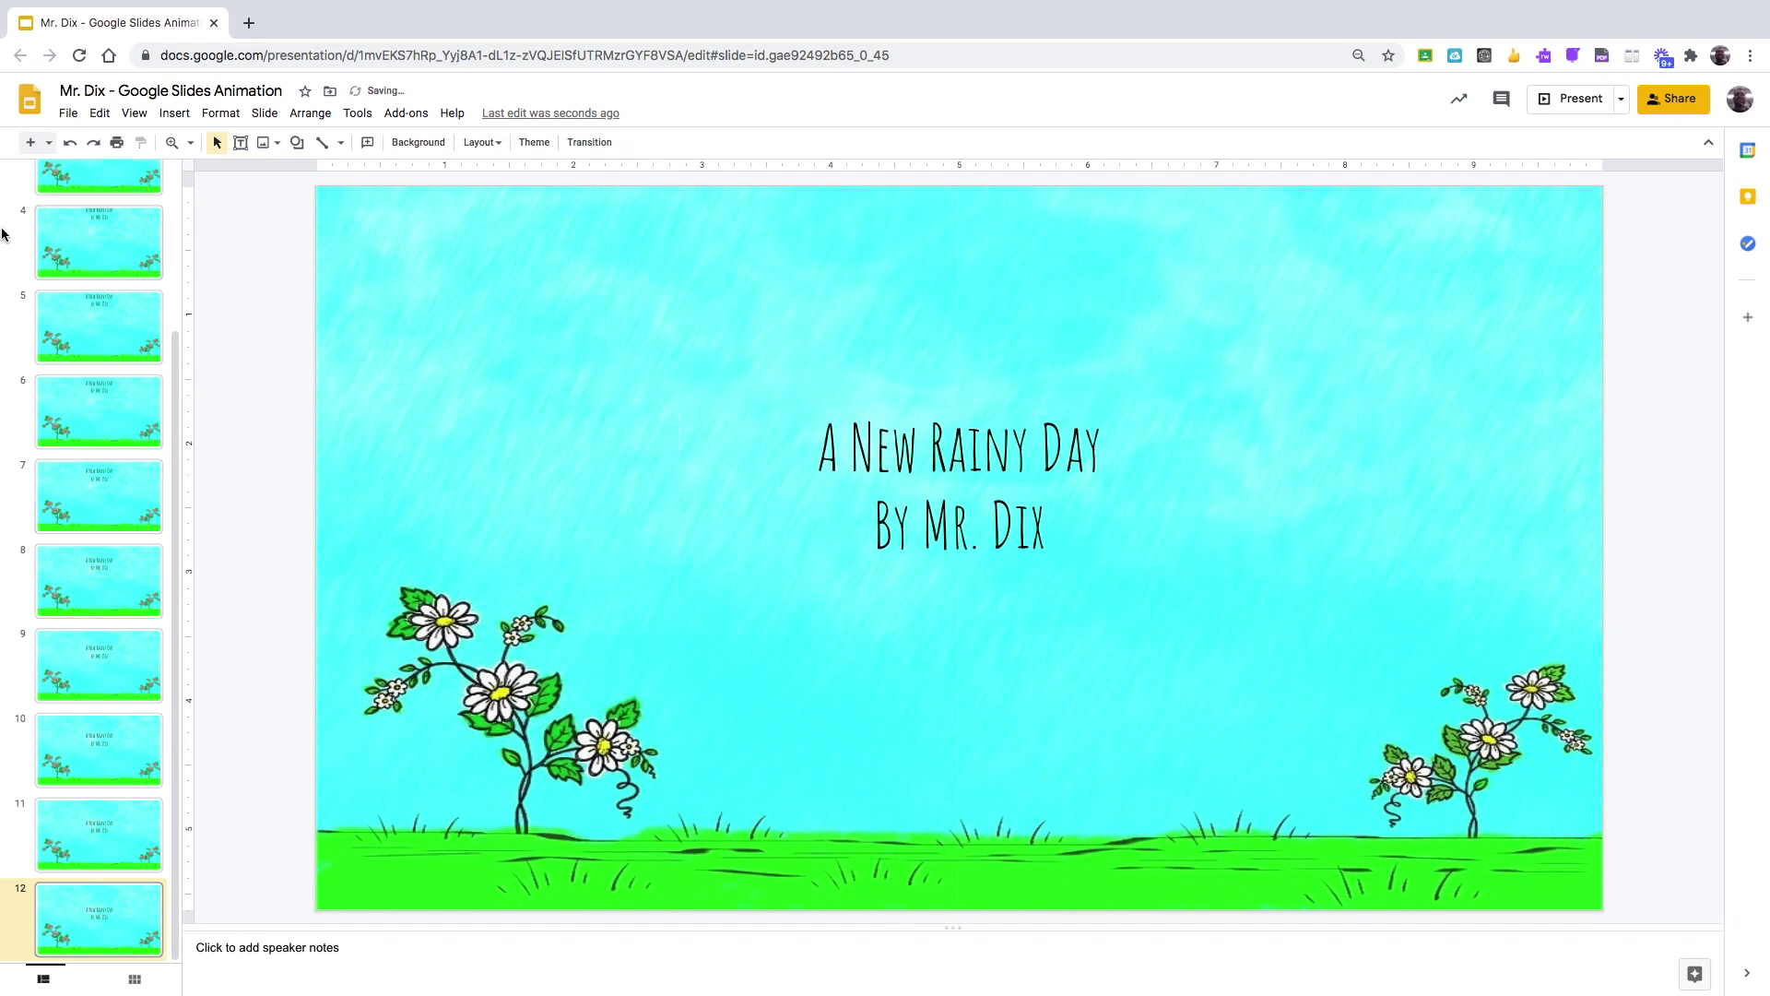
Step: Step forward and back through slides 1 to 12 to review the title animation
left_click(108, 190)
scroll(129, 198, "up", 3)
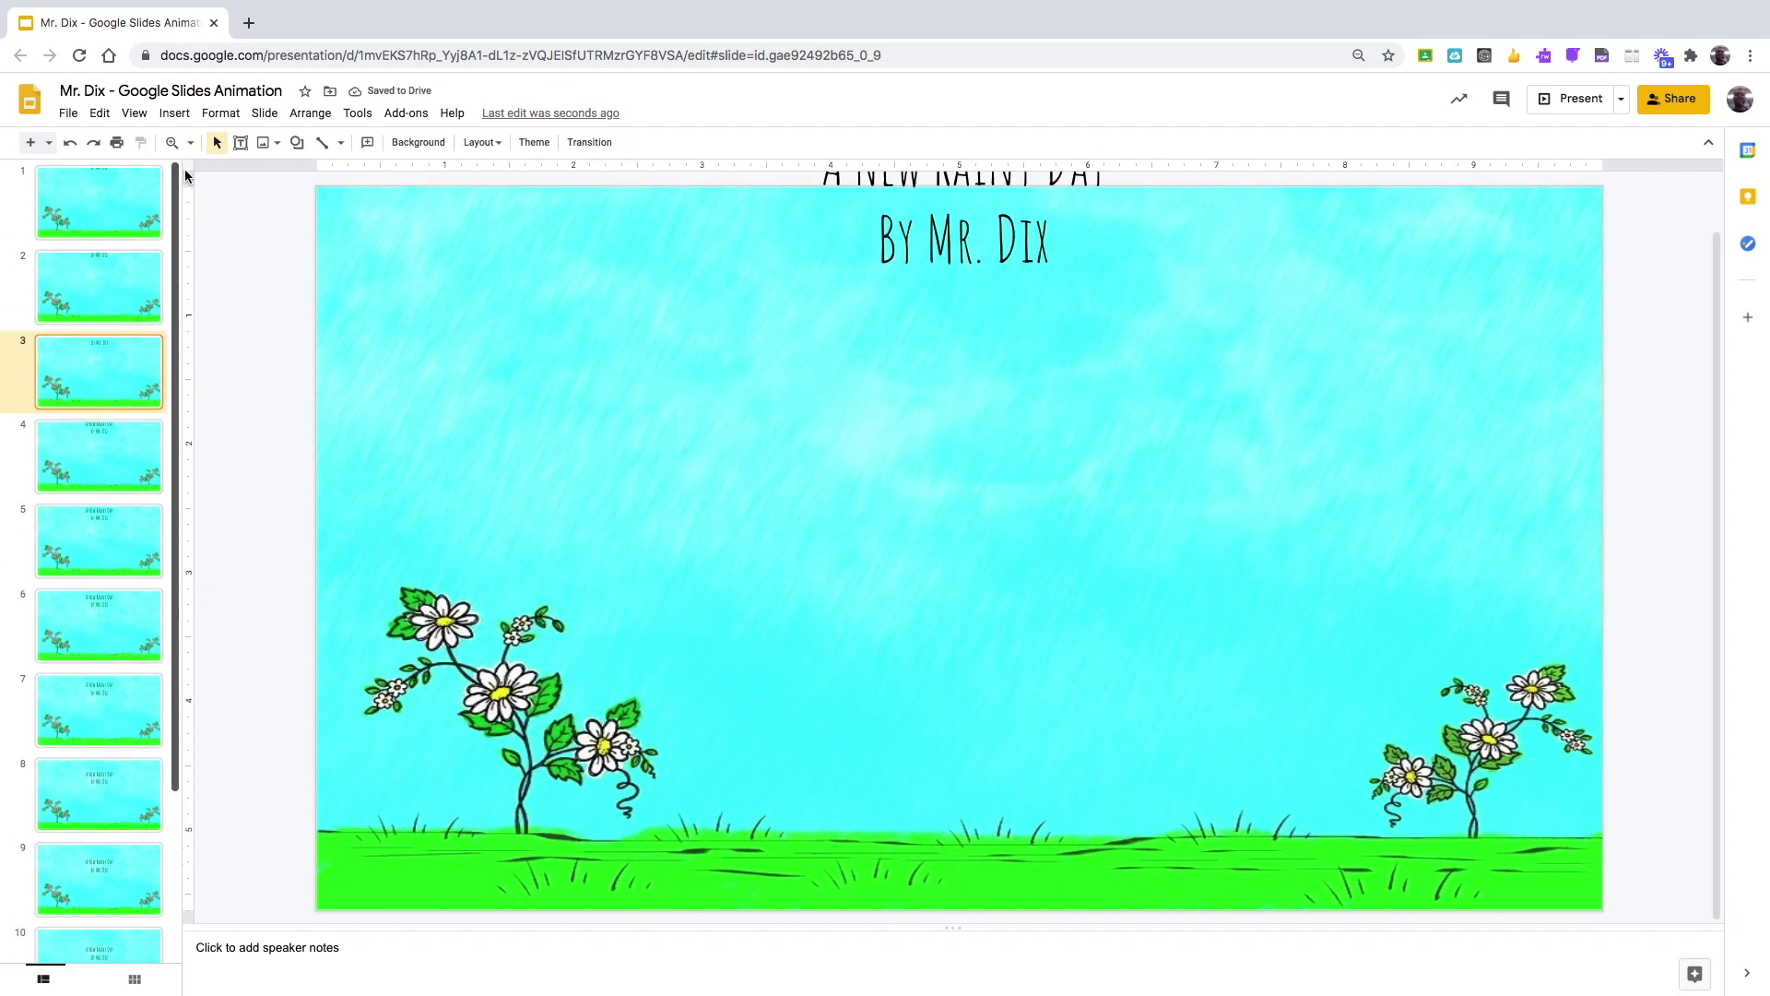
left_click(155, 205)
key("Down")
key("Down")
key("Down")
key("Down")
key("Down")
key("Down")
key("Down")
key("Down")
key("Down")
key("Down")
key("Down")
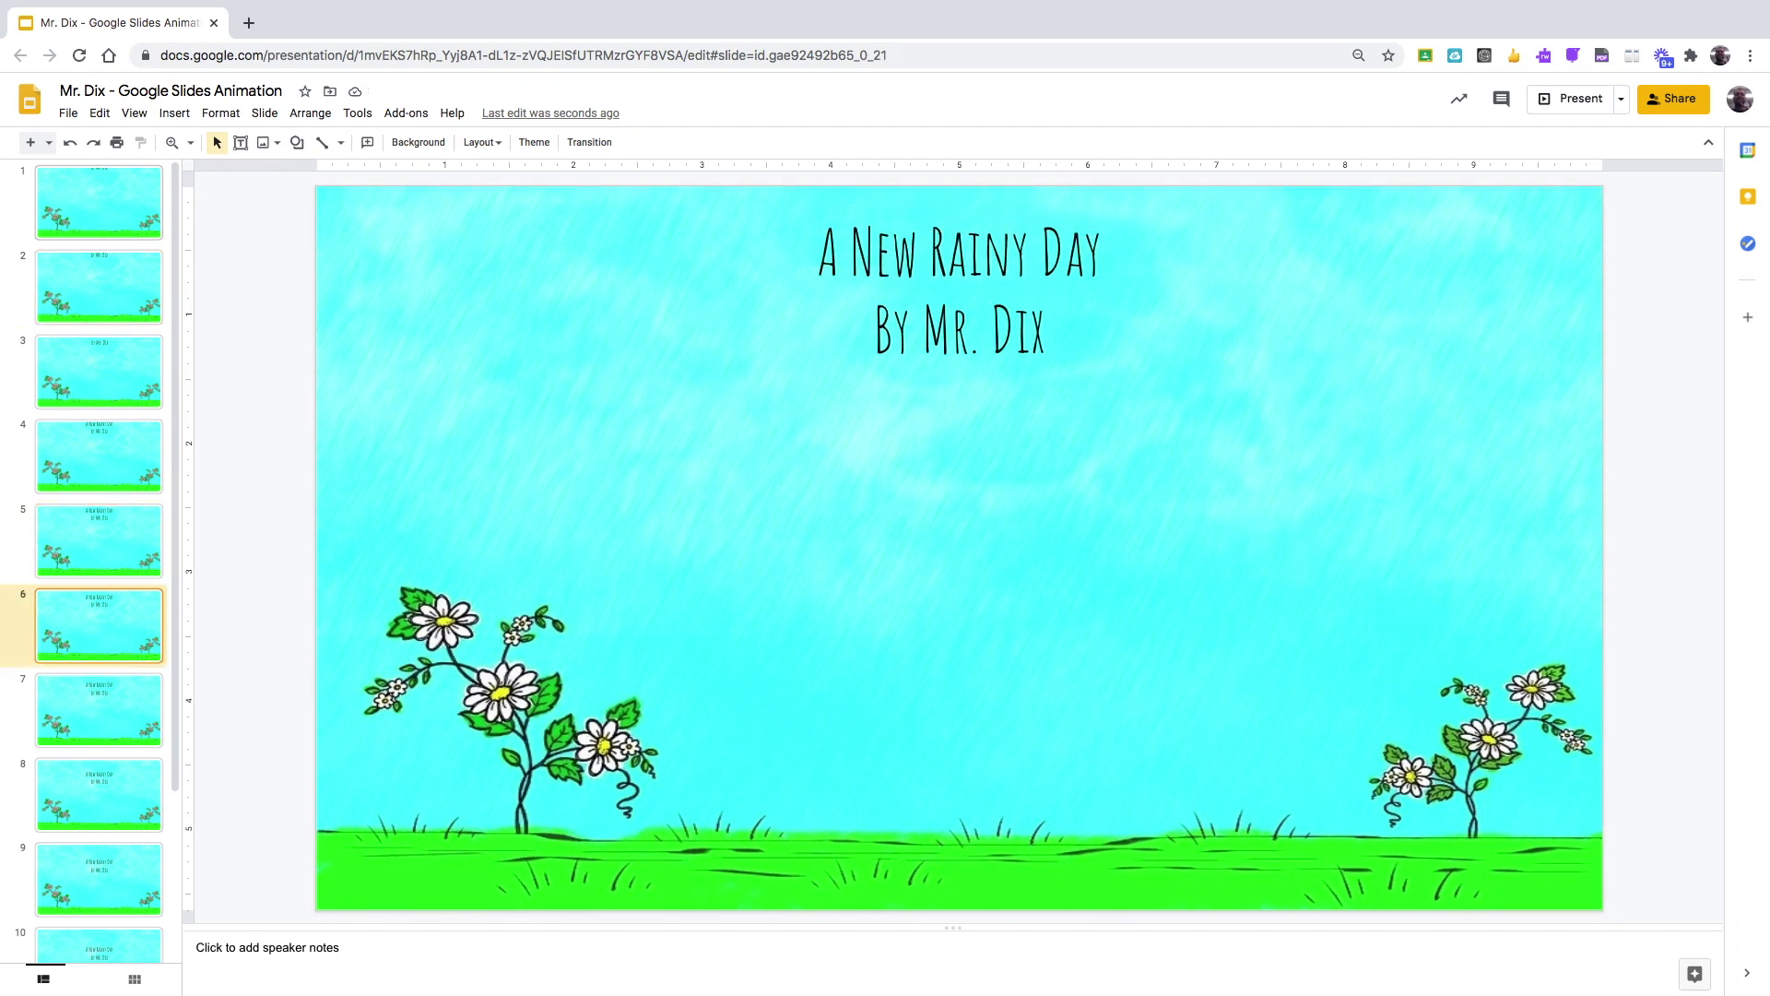
key("Up")
key("Up")
key("Up")
key("Up")
key("Up")
key("Up")
key("Up")
key("Up")
key("Up")
key("Up")
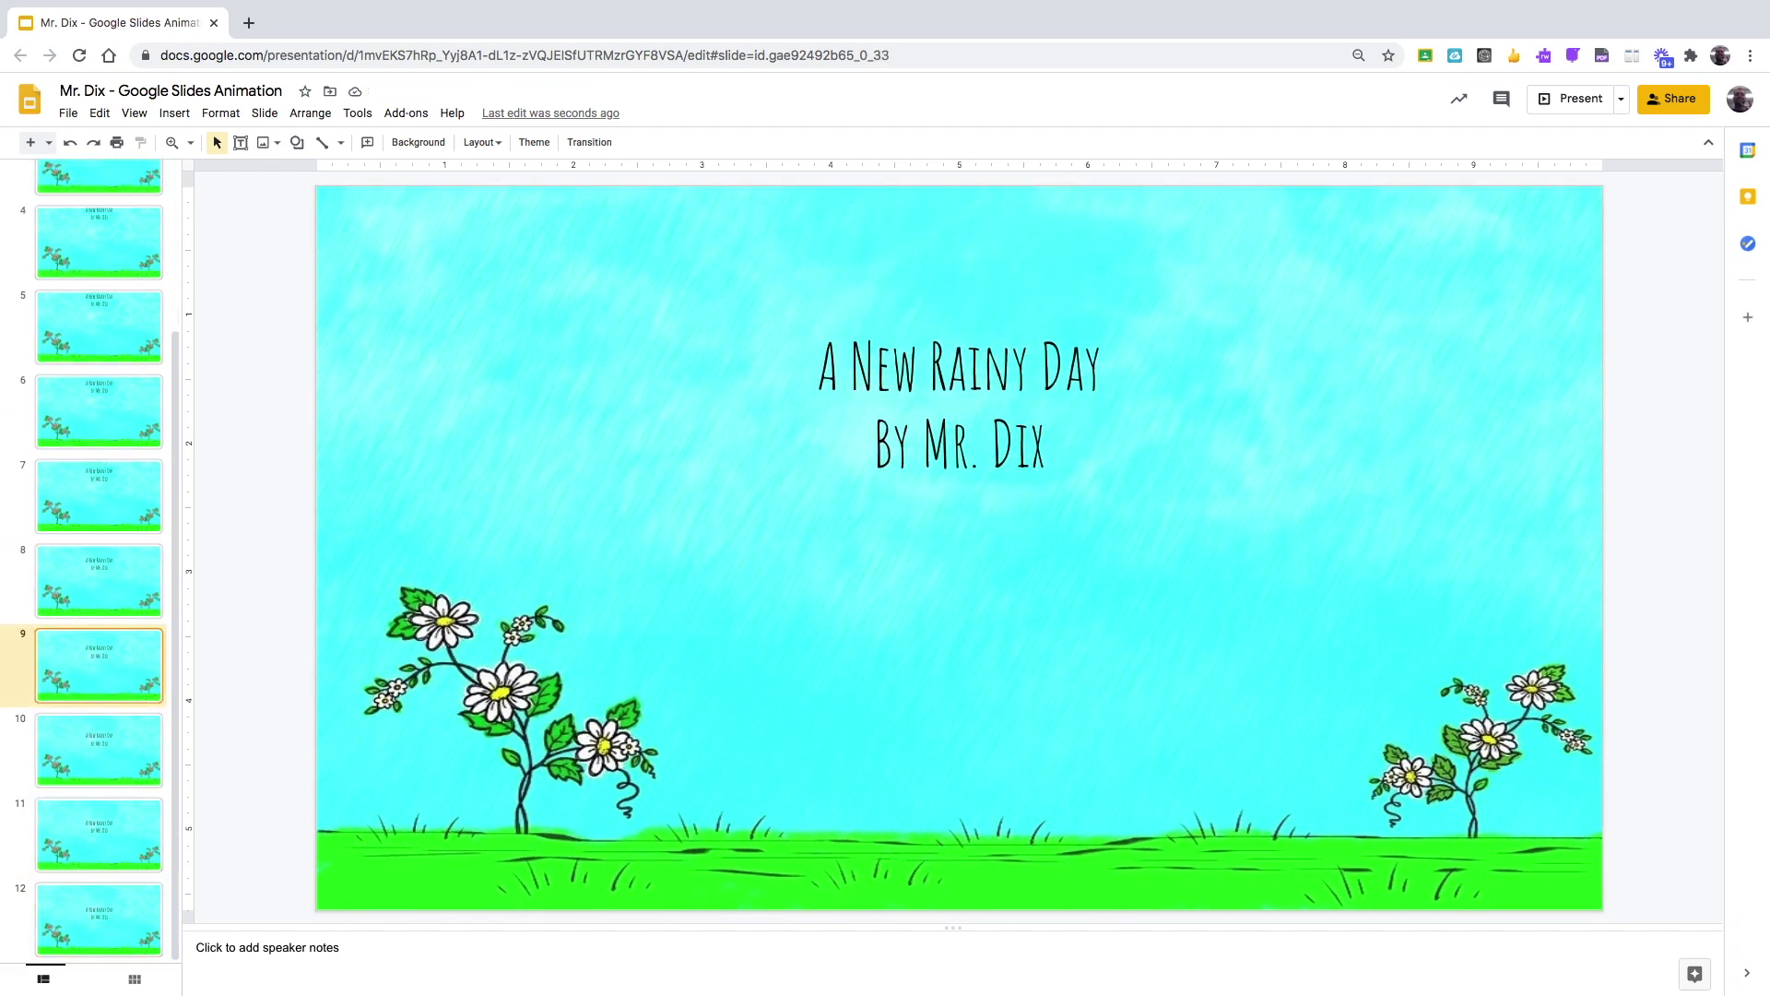
key("Up")
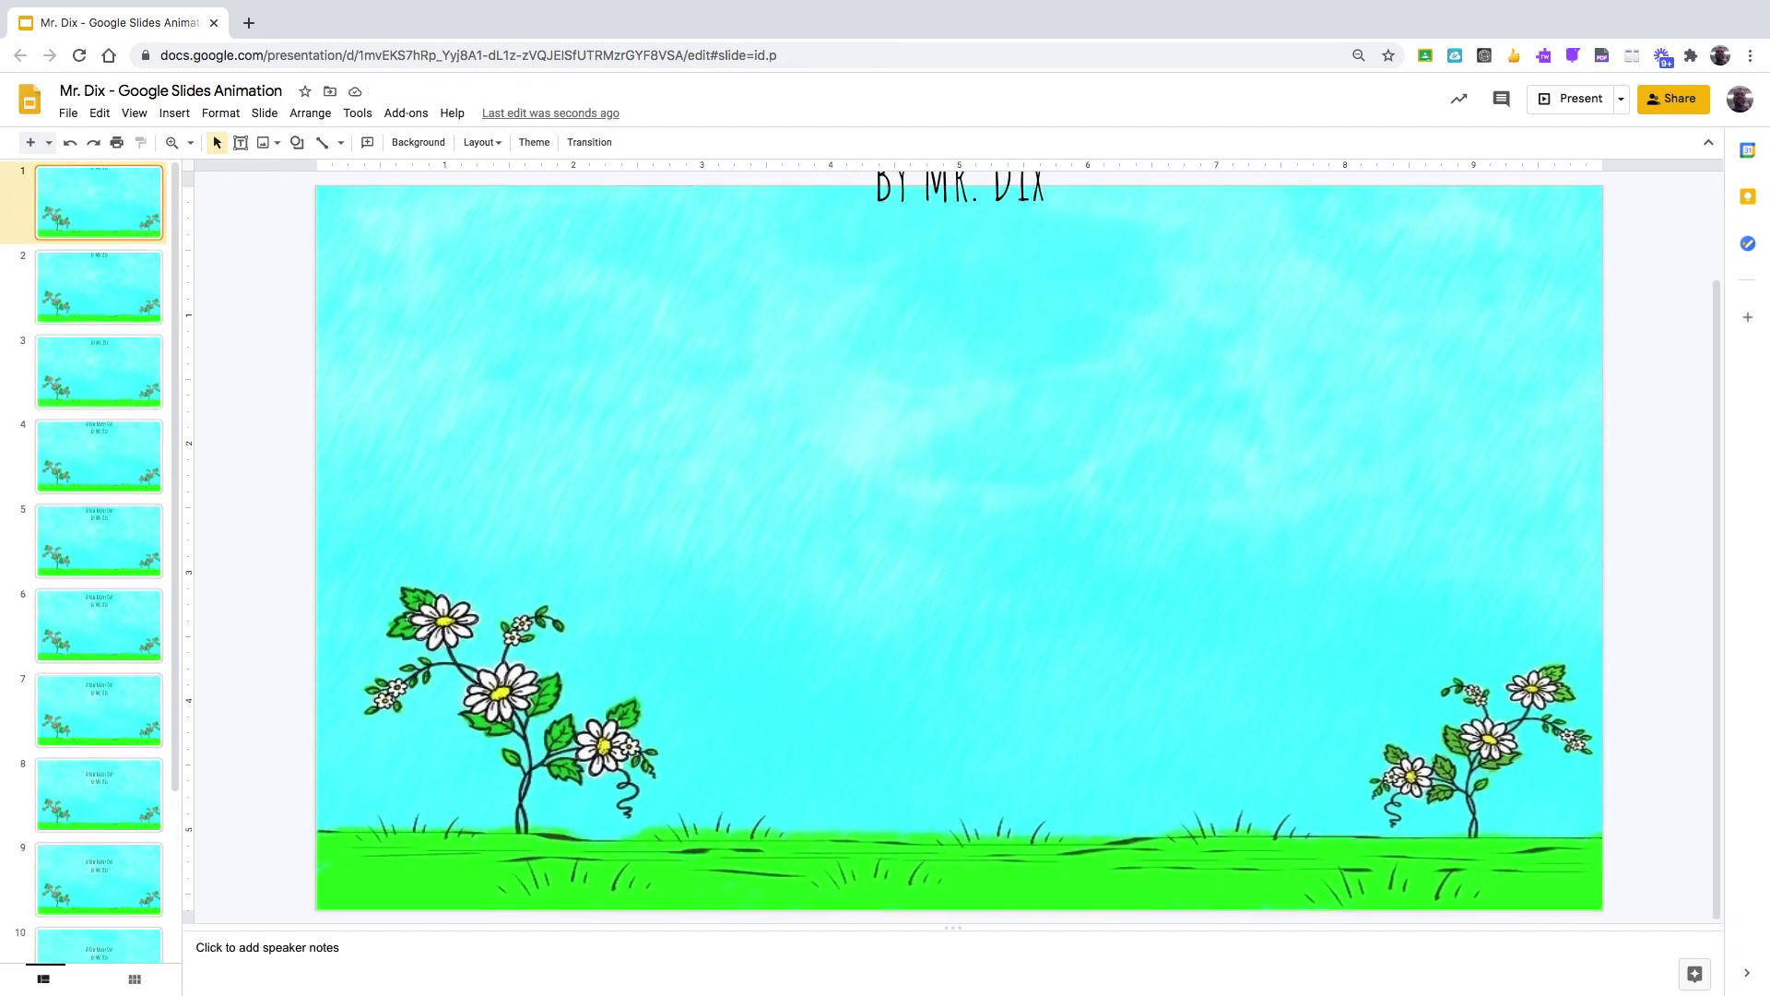
key("Down")
key("Down")
key("Down")
key("Down")
key("Down")
key("Down")
key("Down")
key("Down")
key("Down")
key("Down")
key("Down")
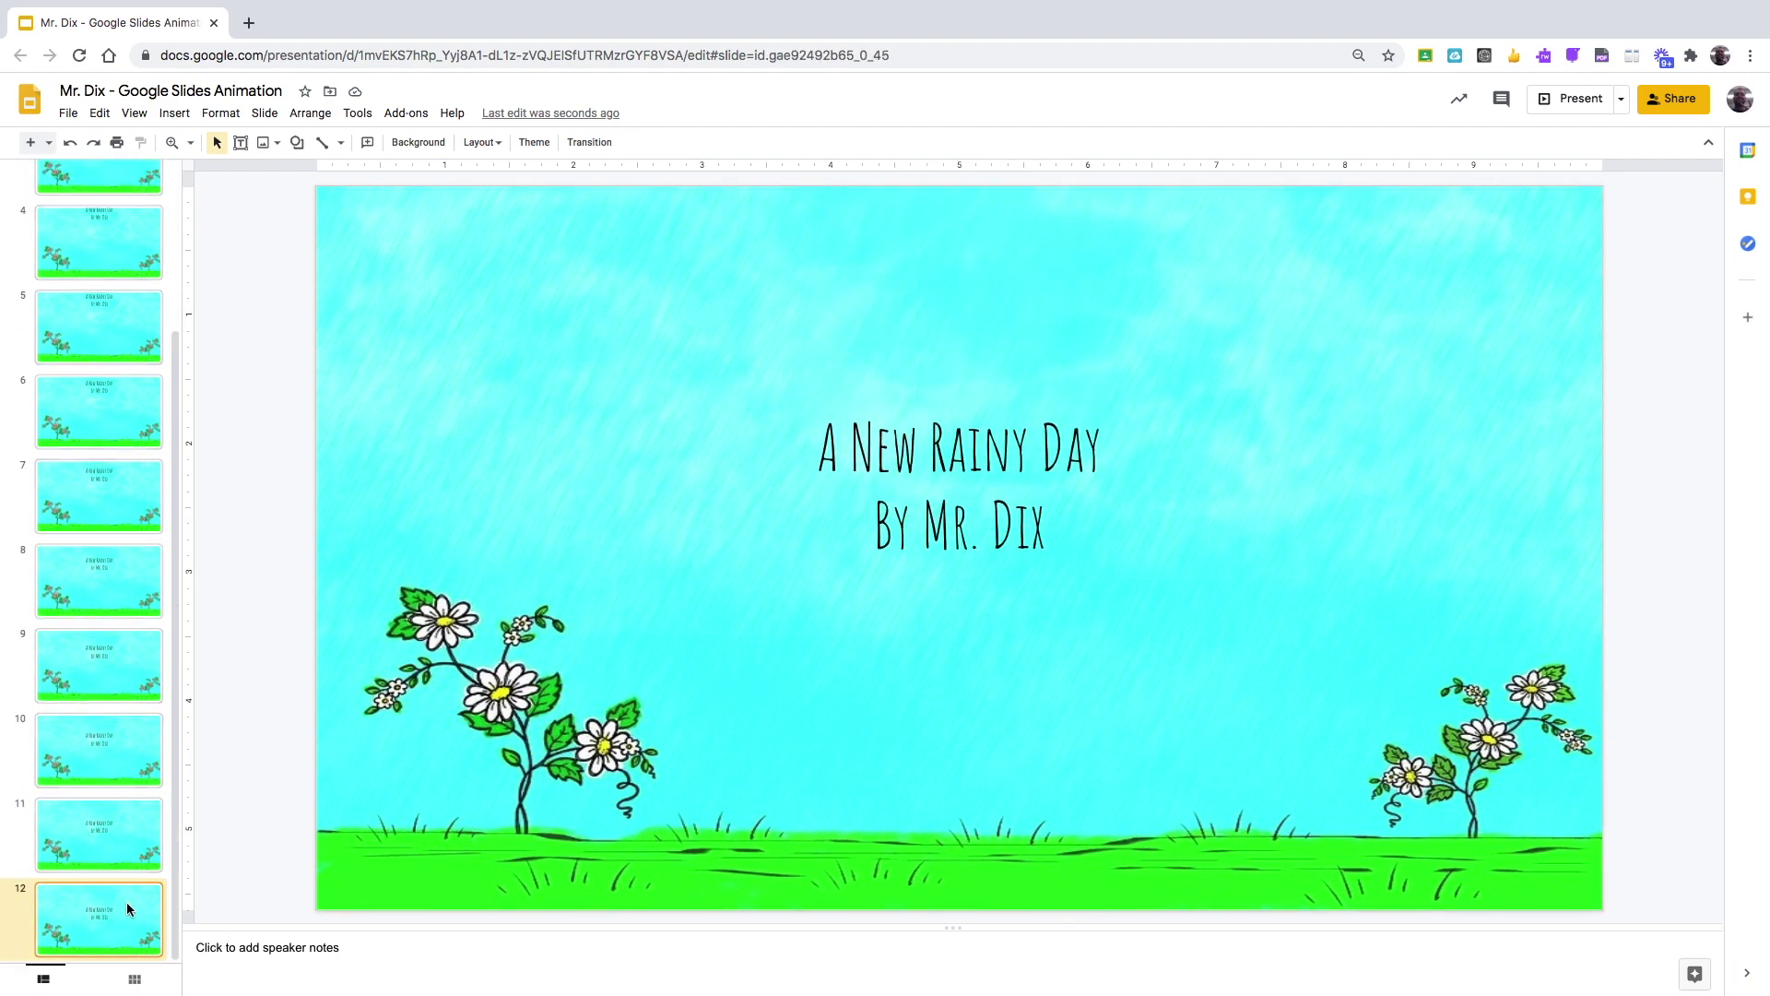
Step: Duplicate slide 12 as slide 13 and delete the title box, leaving only the meadow background
key("ctrl+d")
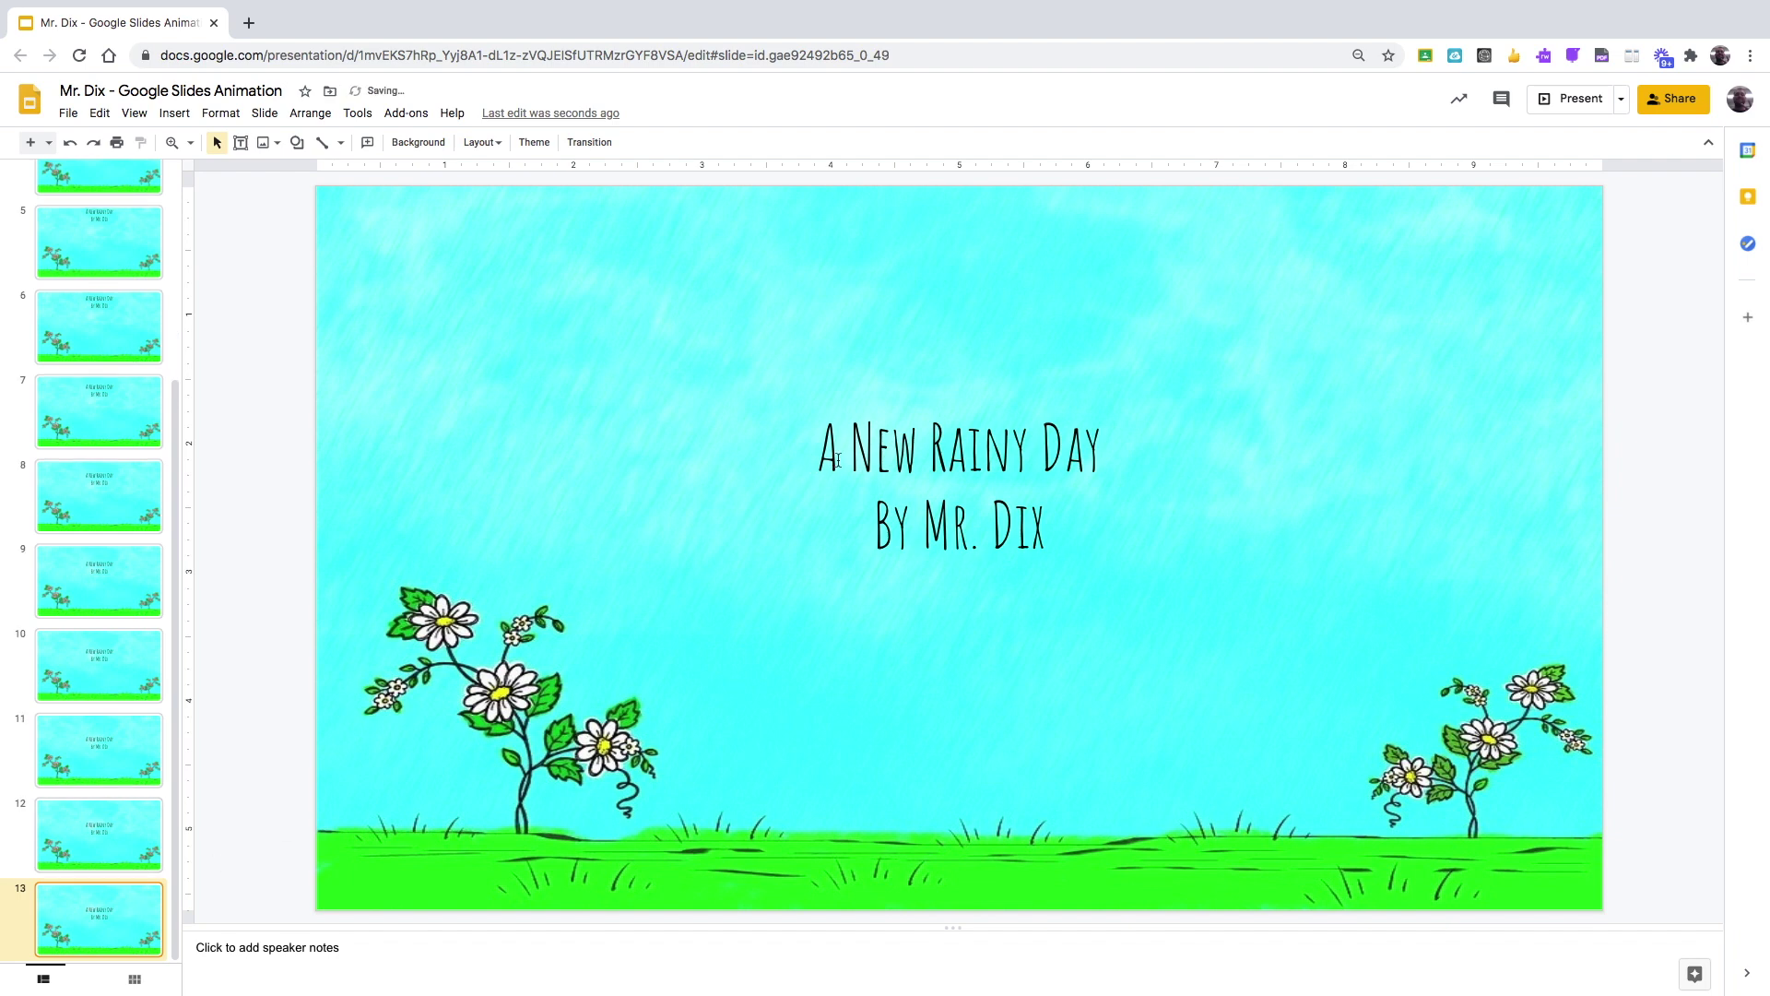
left_click(891, 461)
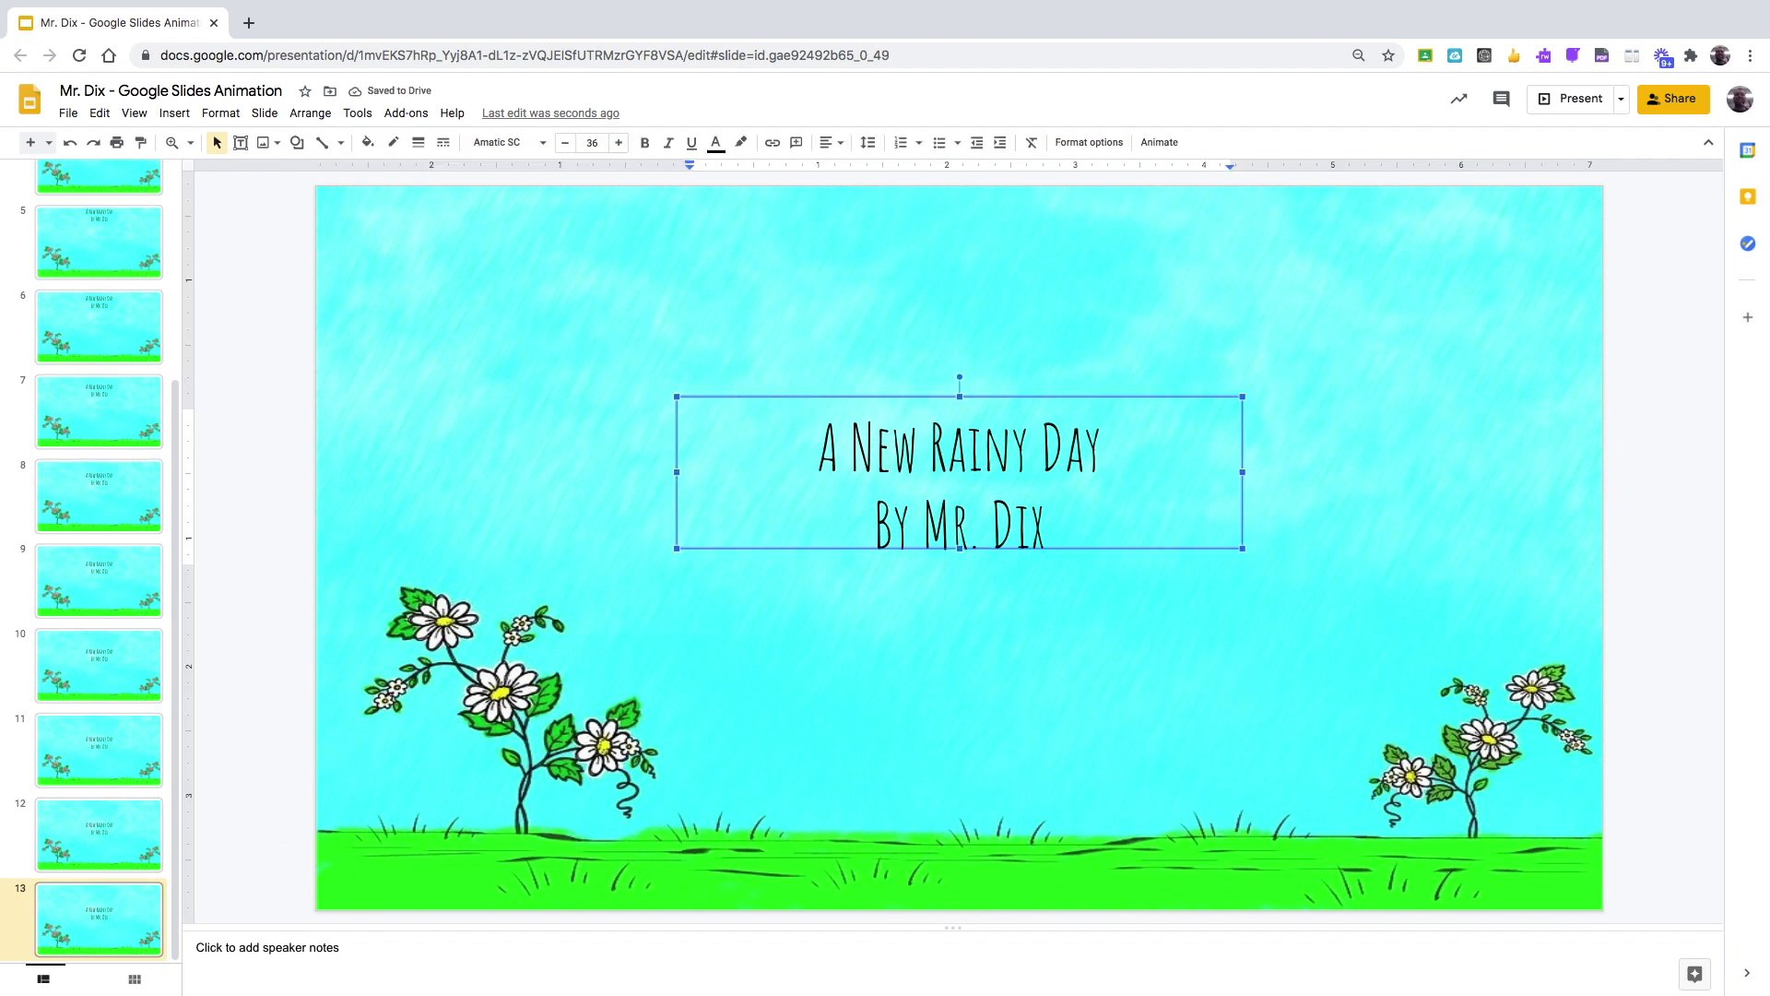
key("BackSpace")
left_click(935, 398)
key("BackSpace")
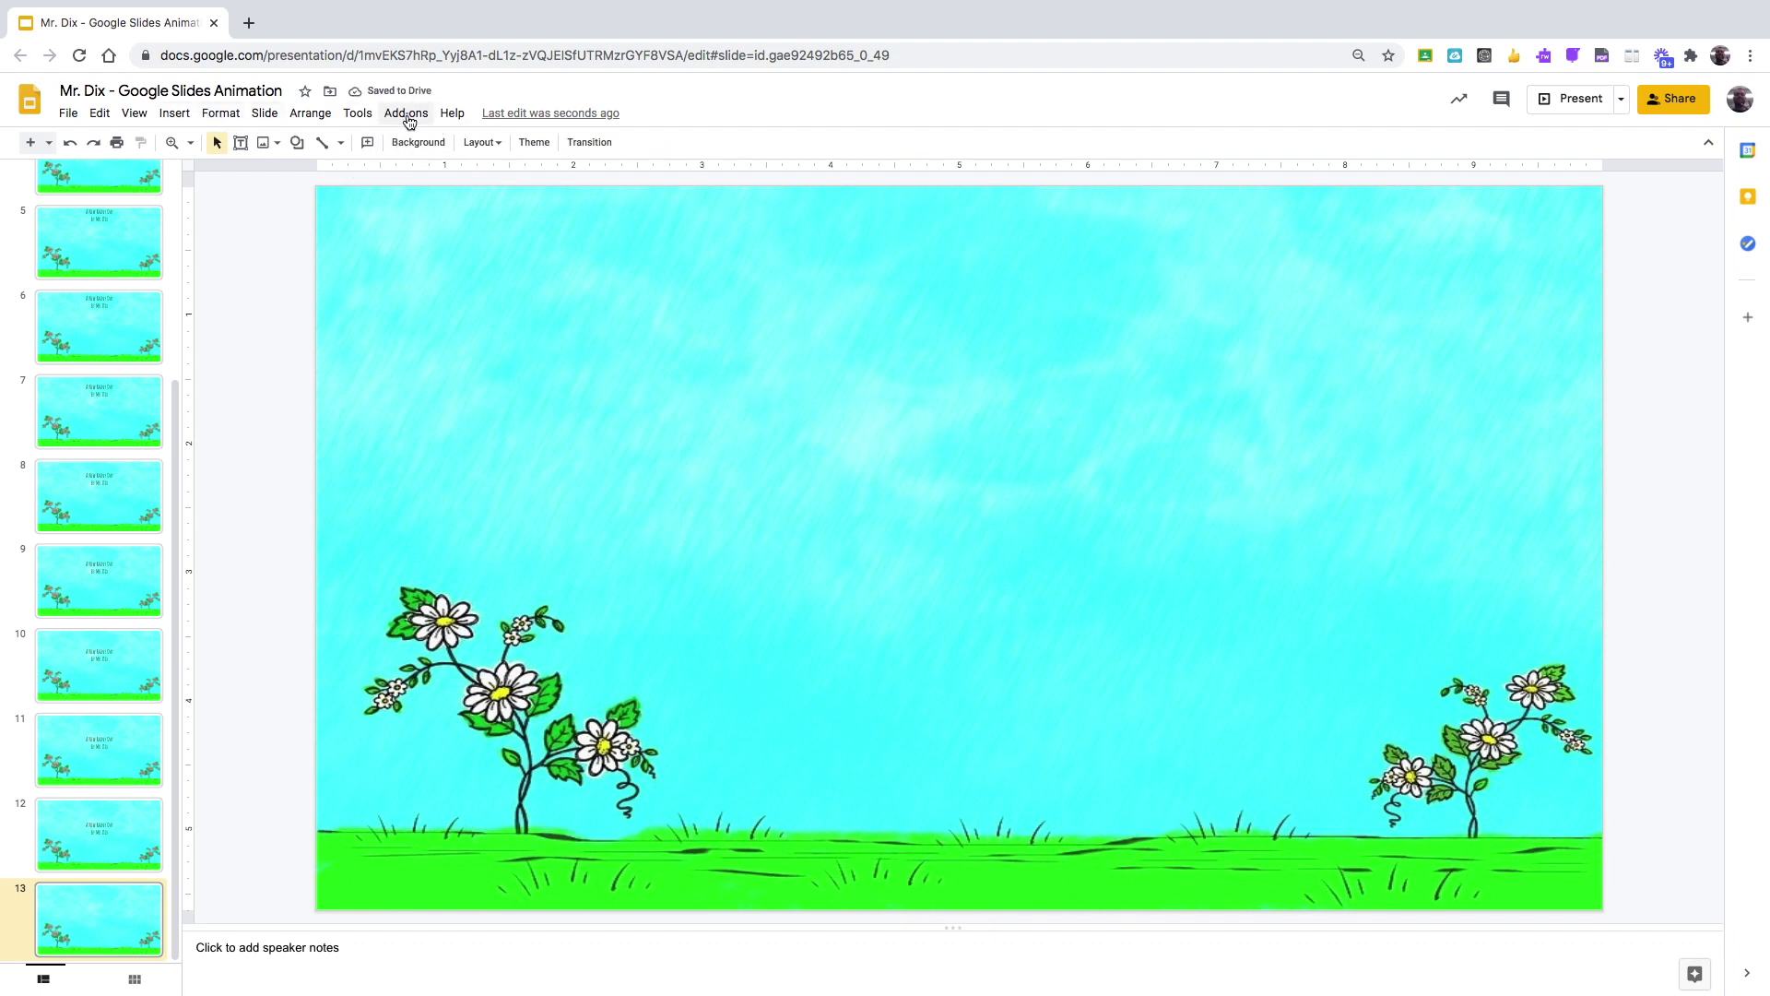
Step: Add a cloud shape about 3.2 by 1.5 inches in the upper-left sky of slide 13 and fill it dark gray
left_click(165, 118)
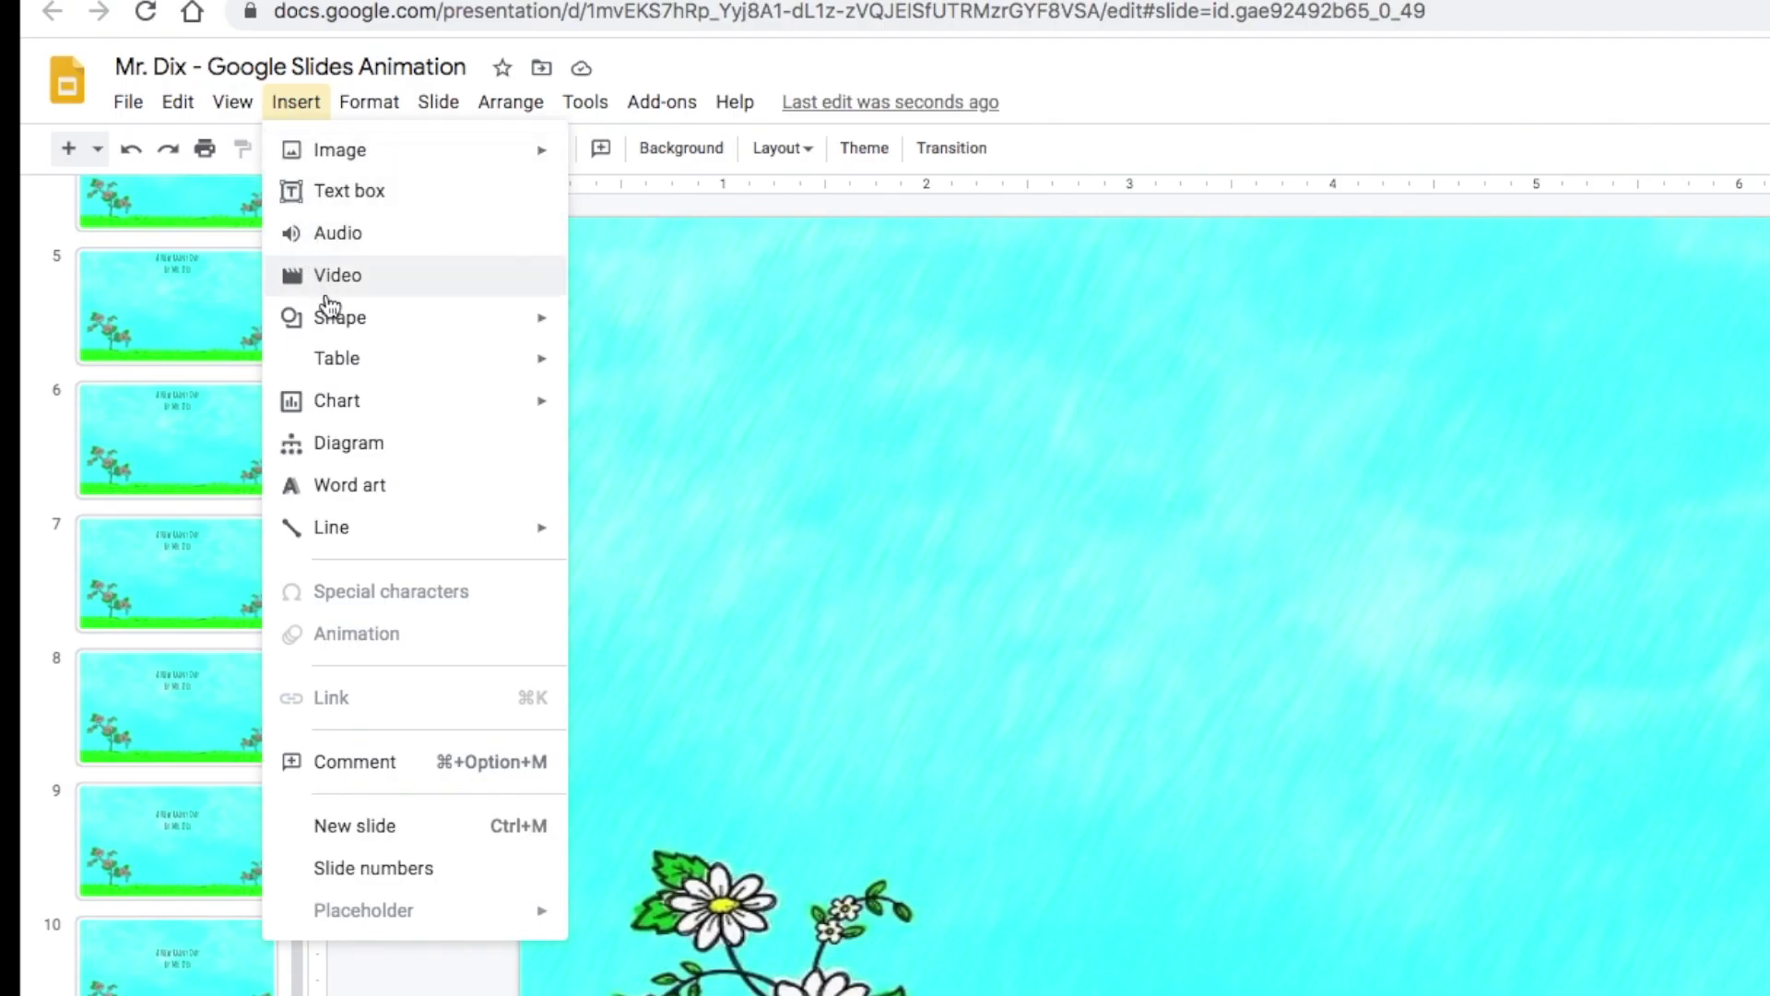
mouse_move(195, 251)
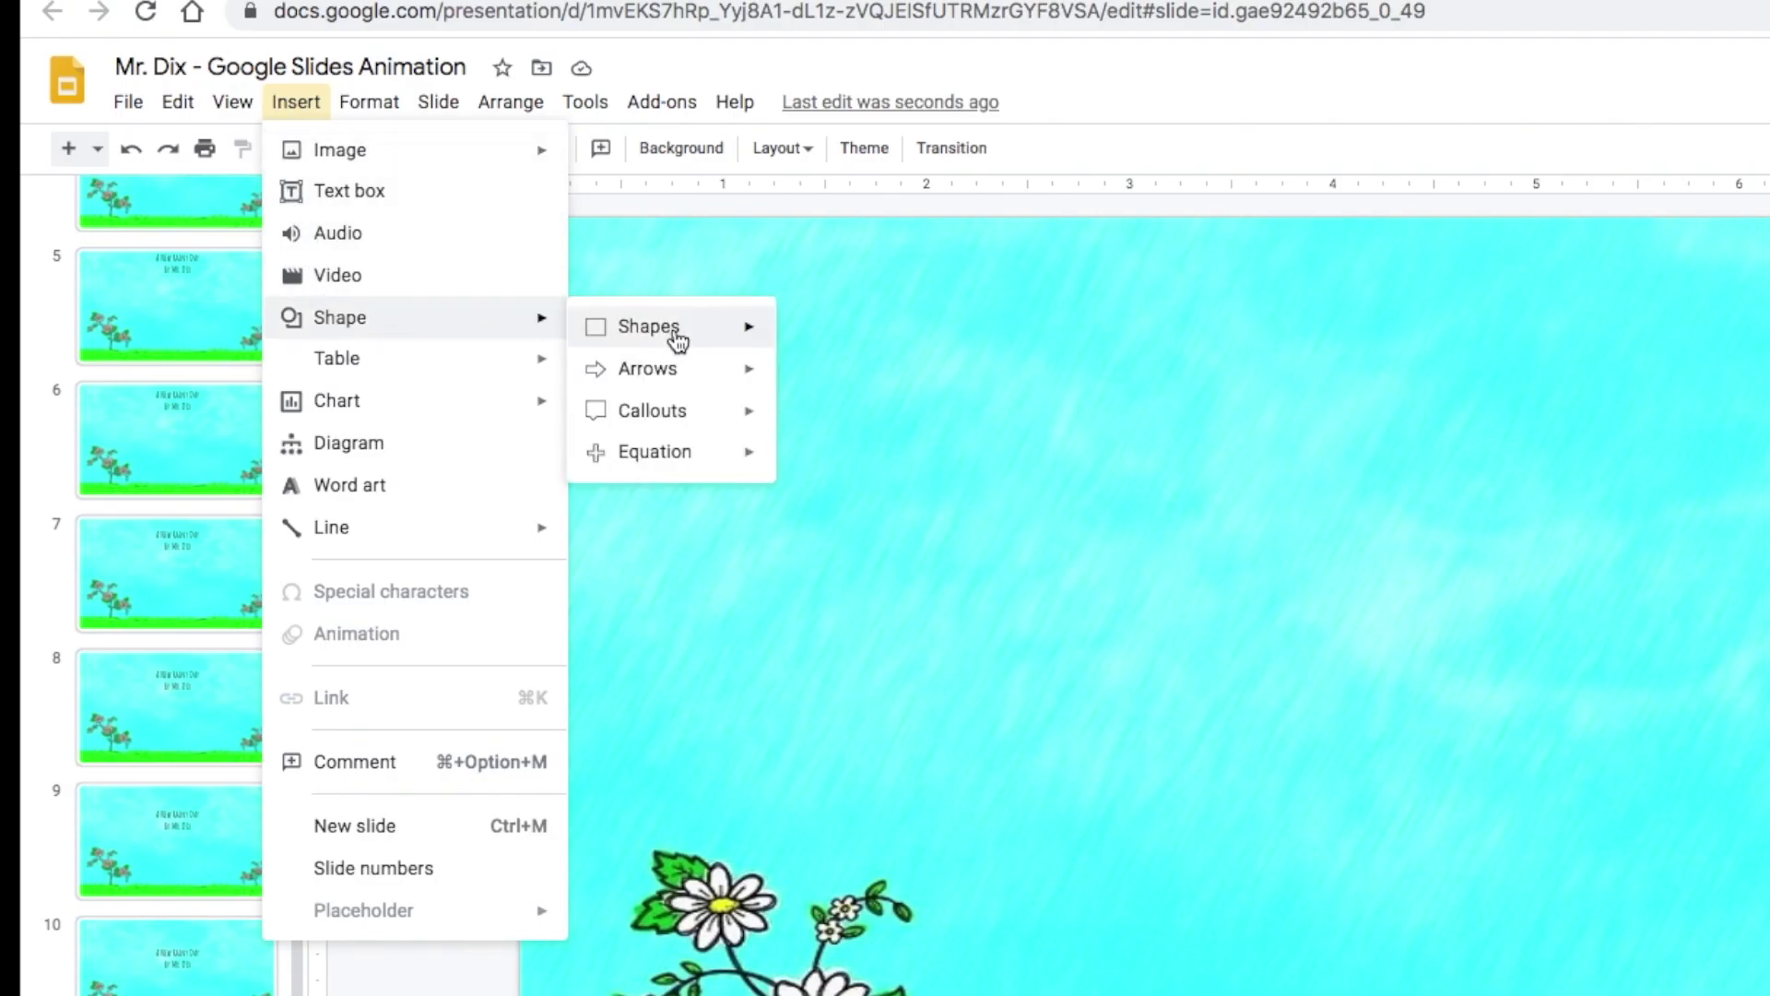
mouse_move(676, 340)
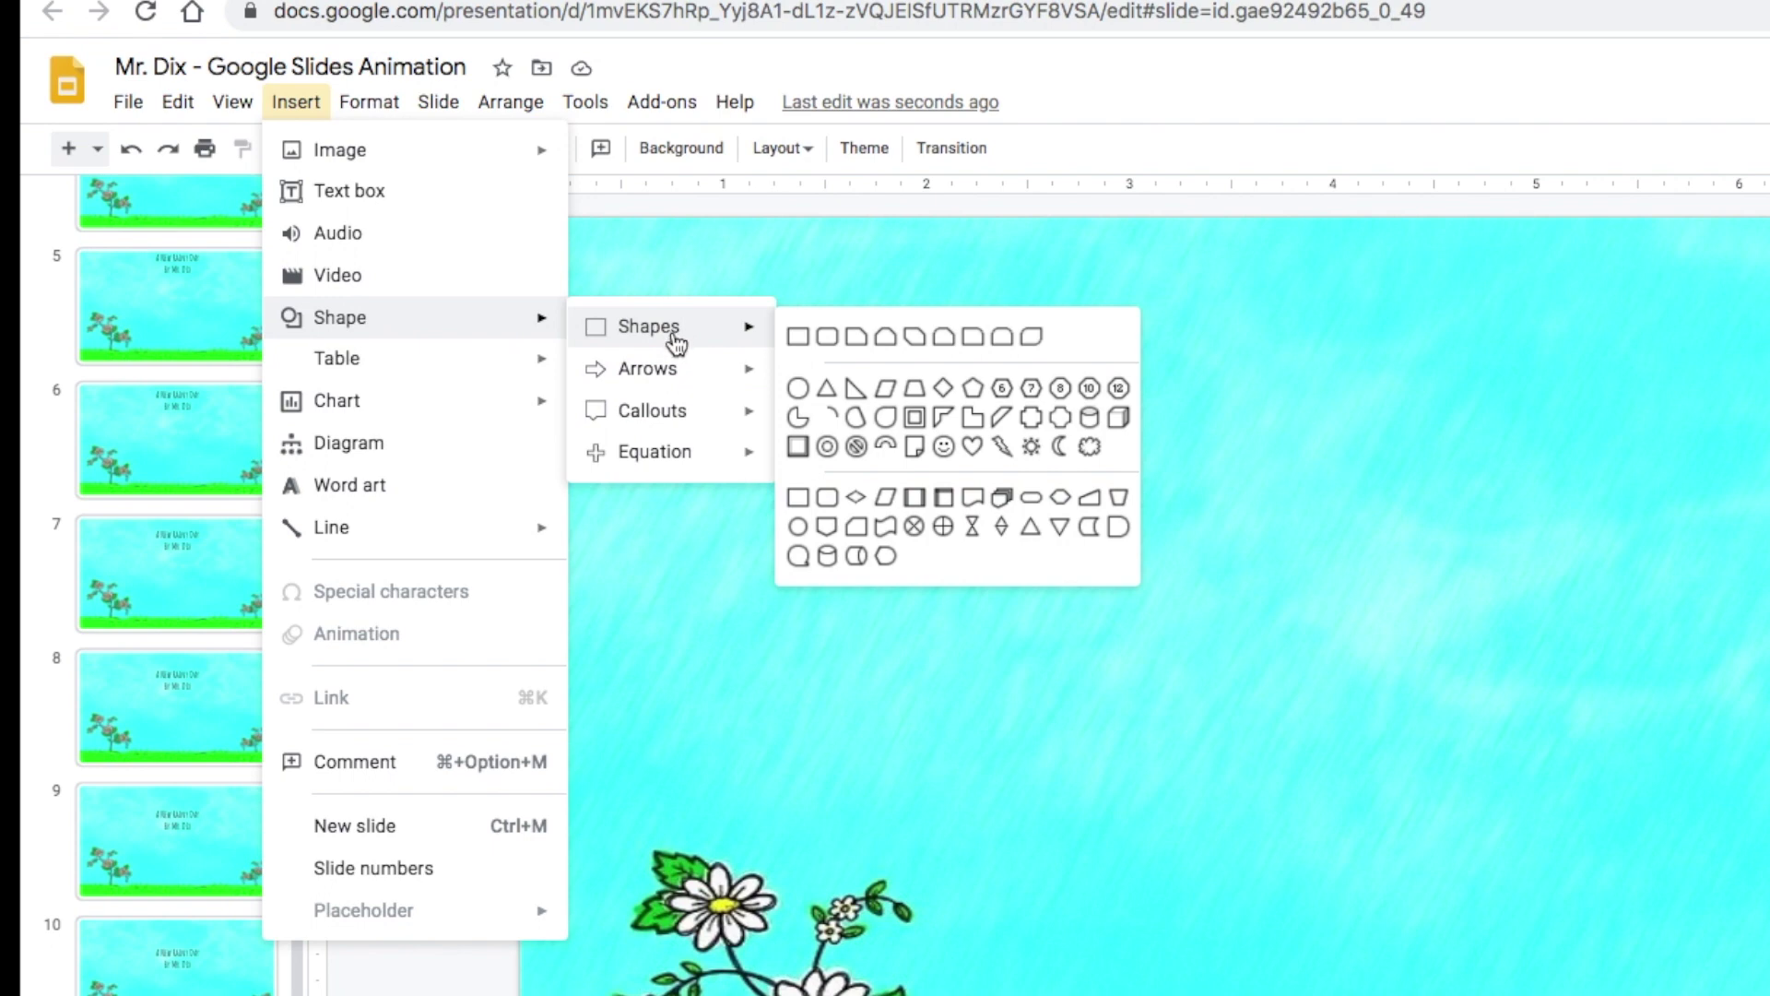
left_click(1090, 448)
left_click_drag(758, 301, 1411, 621)
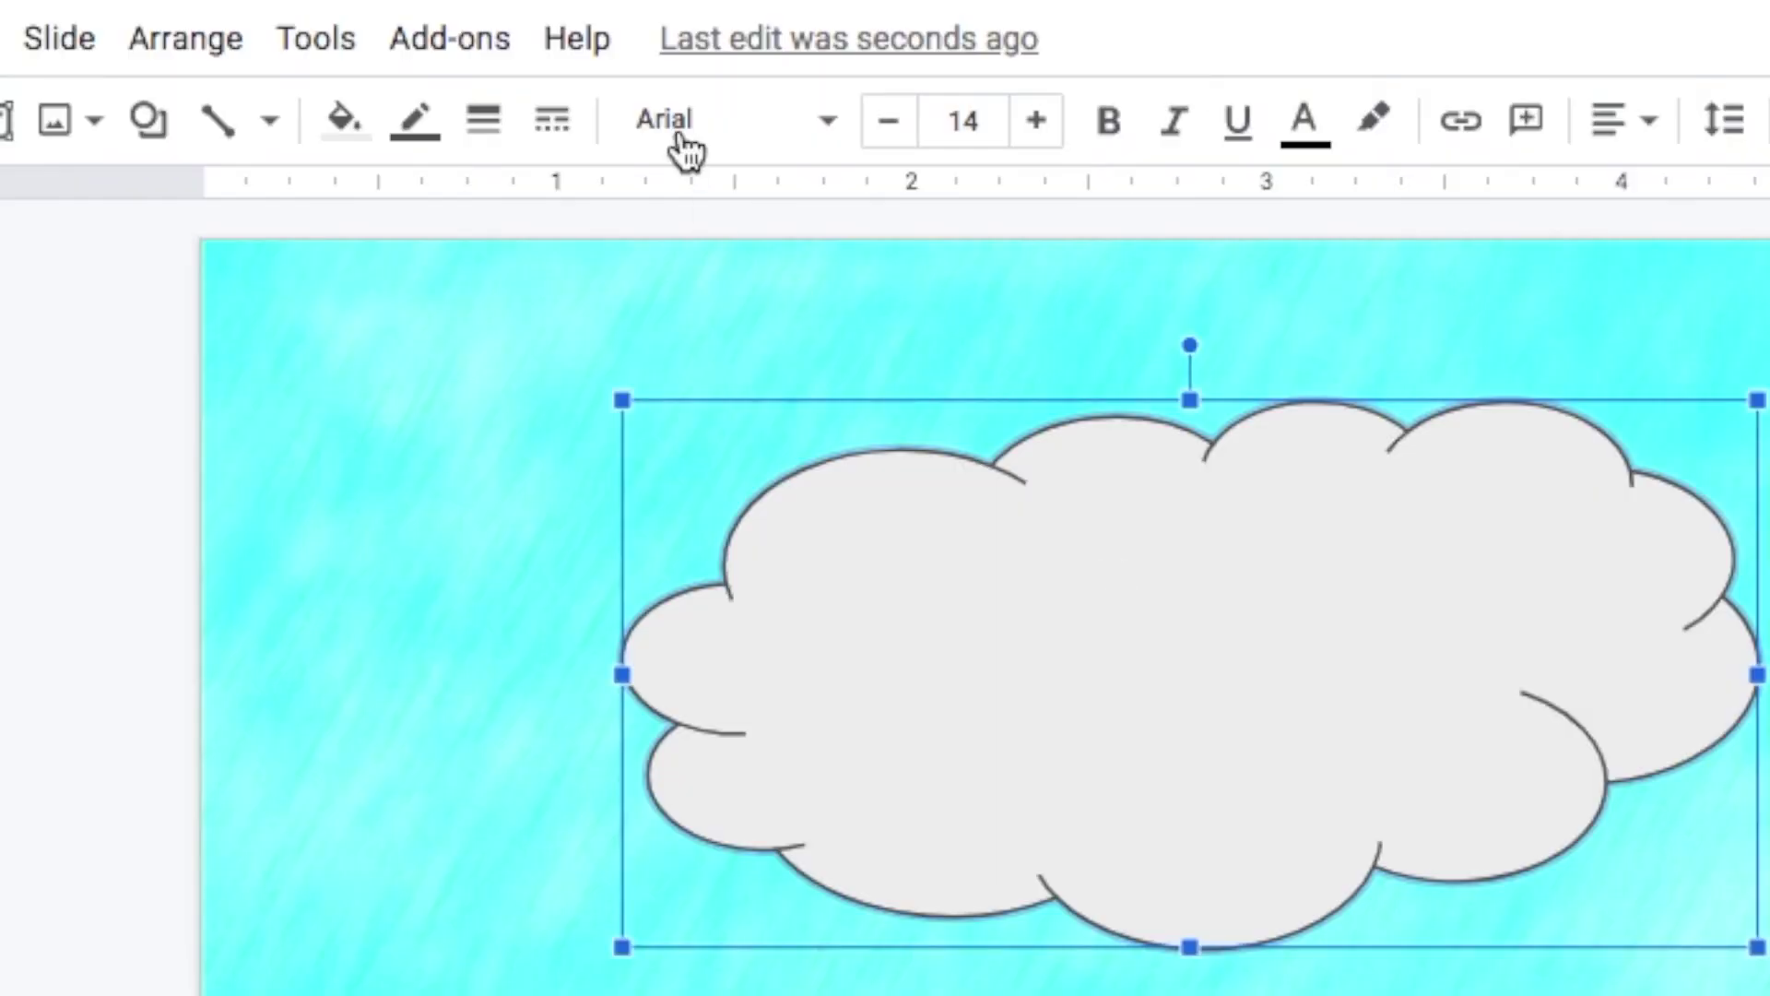
left_click(340, 125)
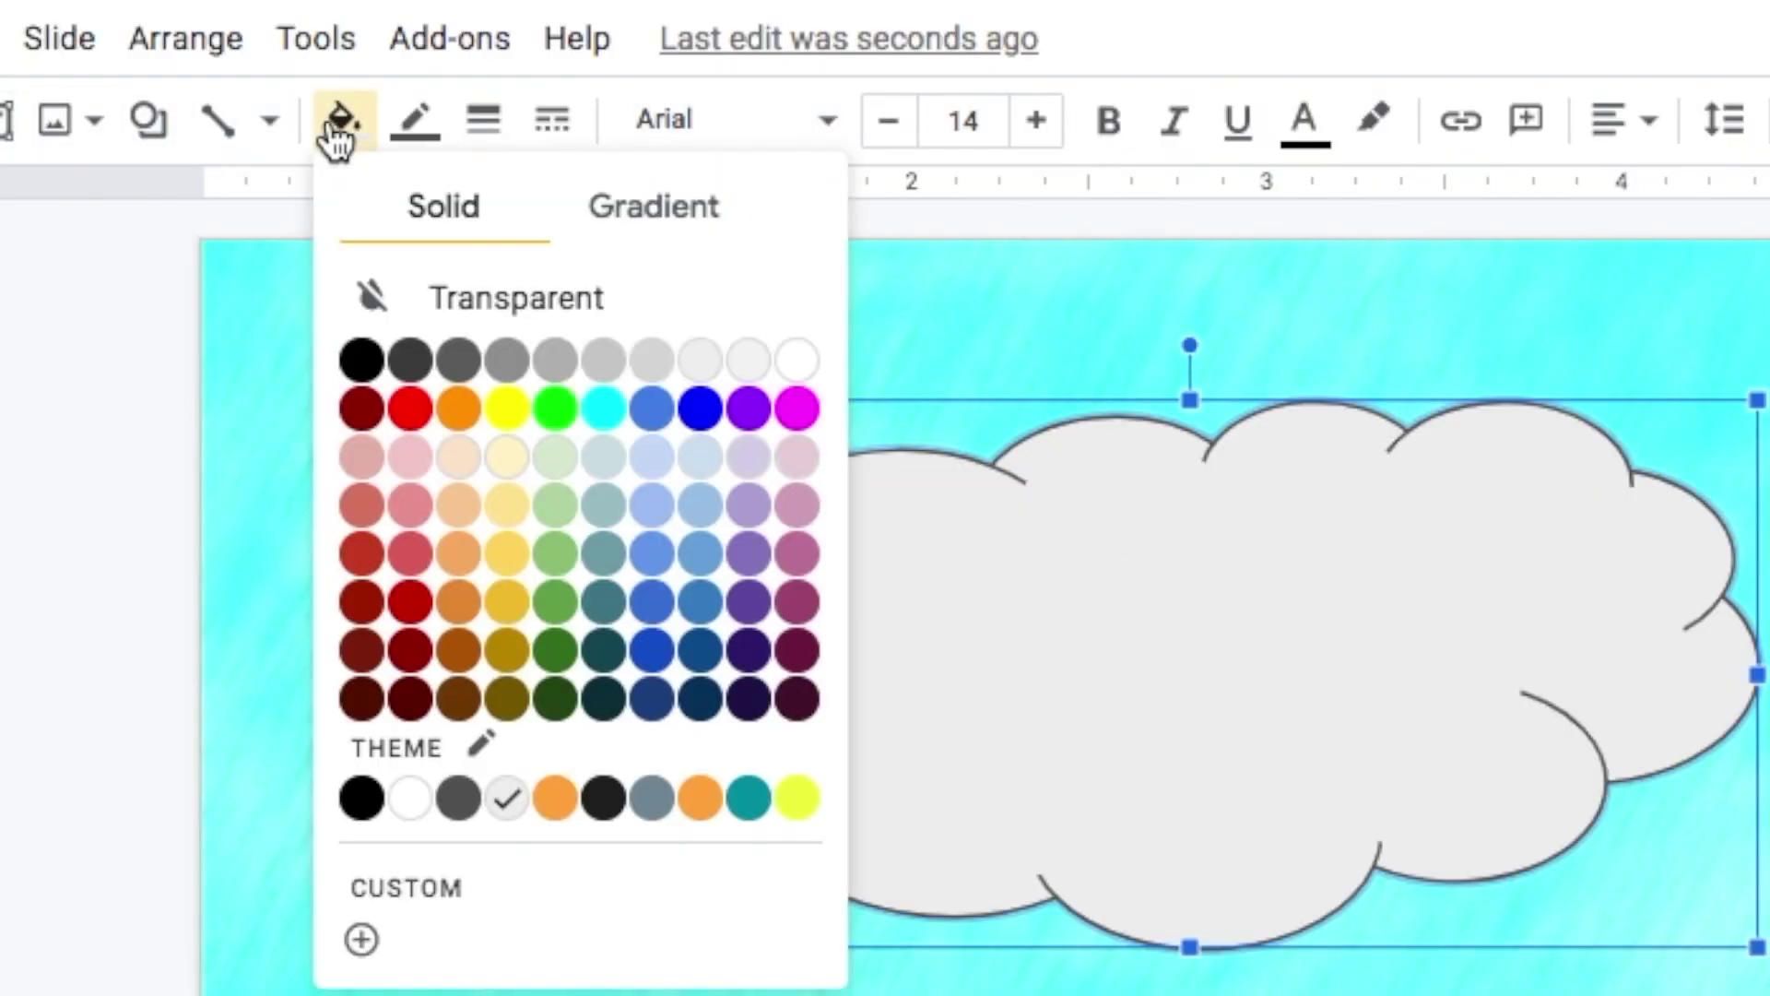
left_click(458, 362)
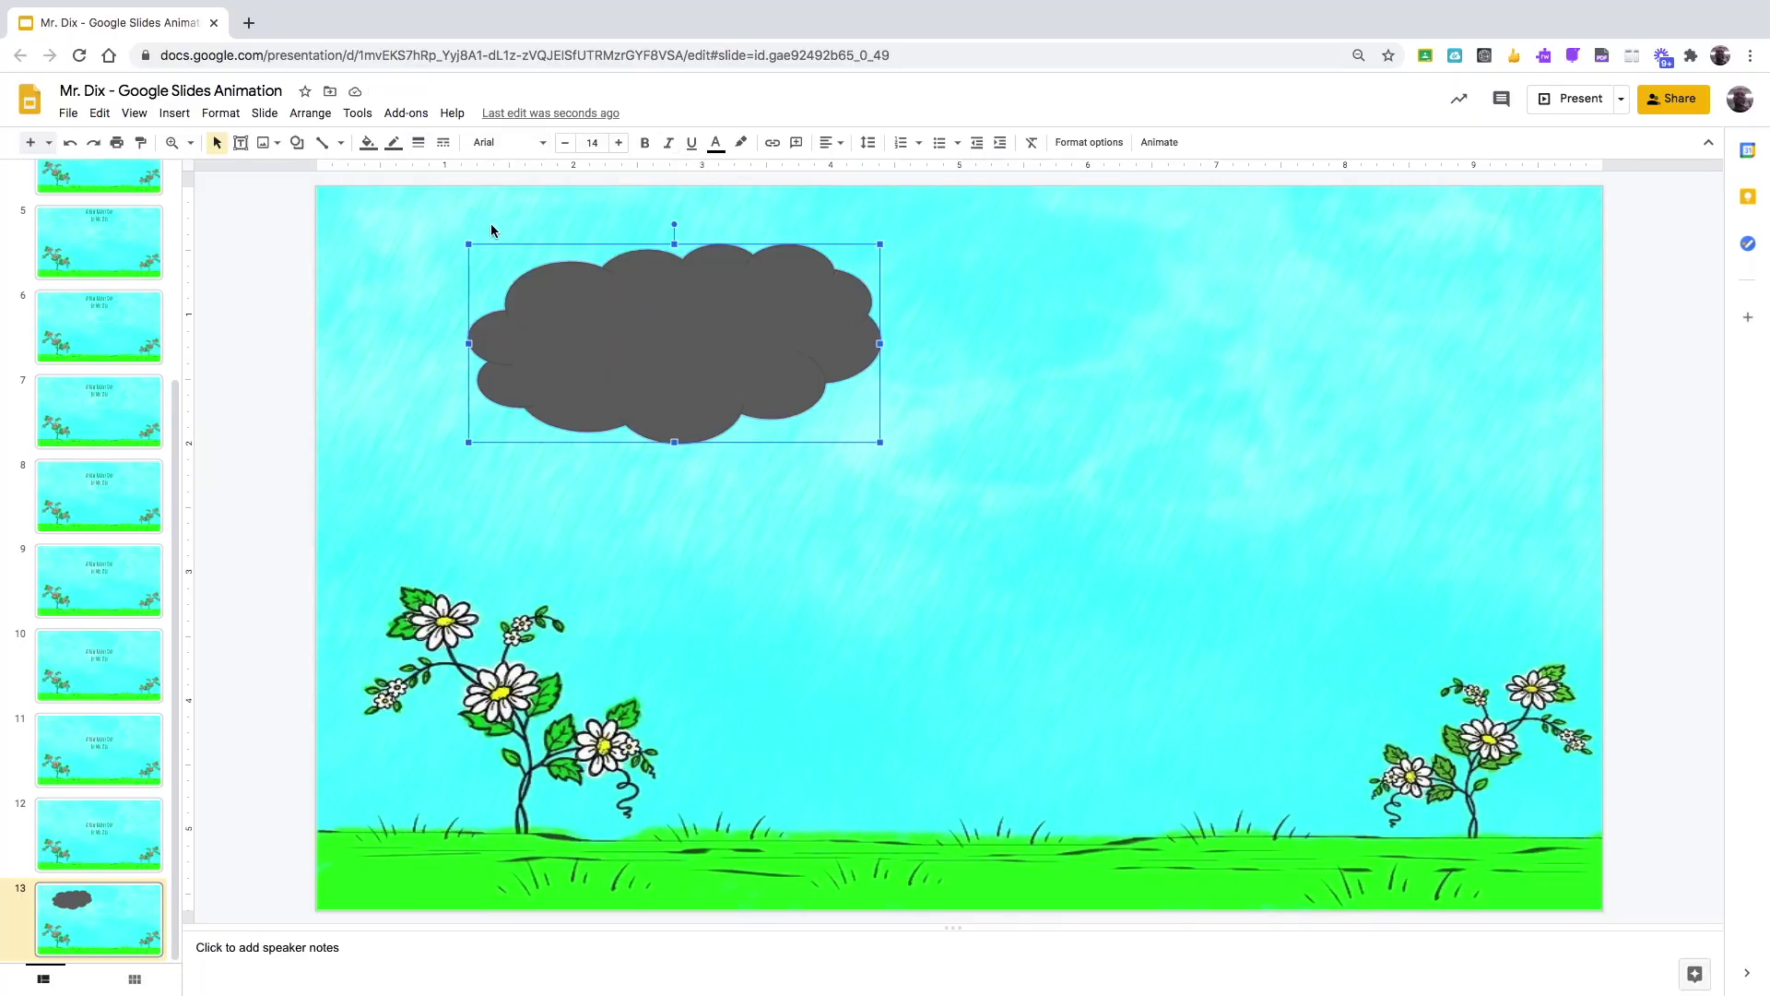
Step: Paste two copies of the dark cloud and place them to its right, overlapping to form one wide cloud bank
key("ctrl+v")
left_click_drag(794, 336, 1090, 368)
left_click(1000, 553)
left_click(930, 391)
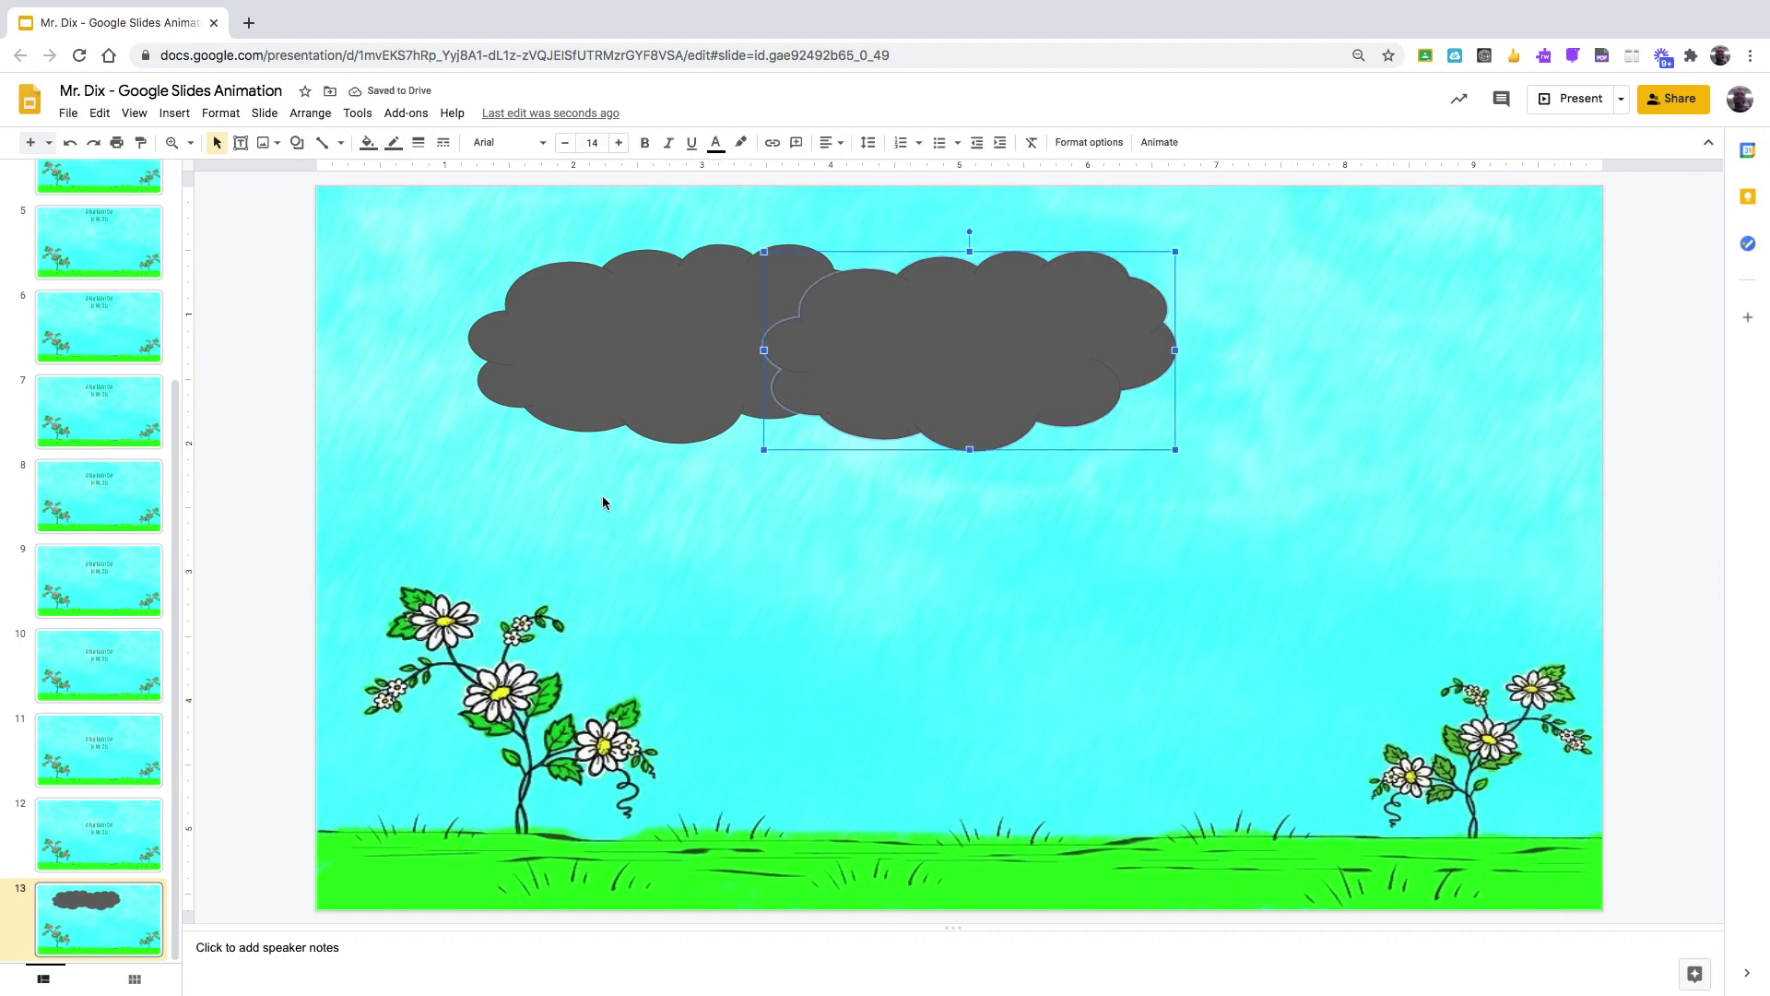
key("ctrl+v")
left_click_drag(727, 314, 1234, 333)
left_click(1187, 519)
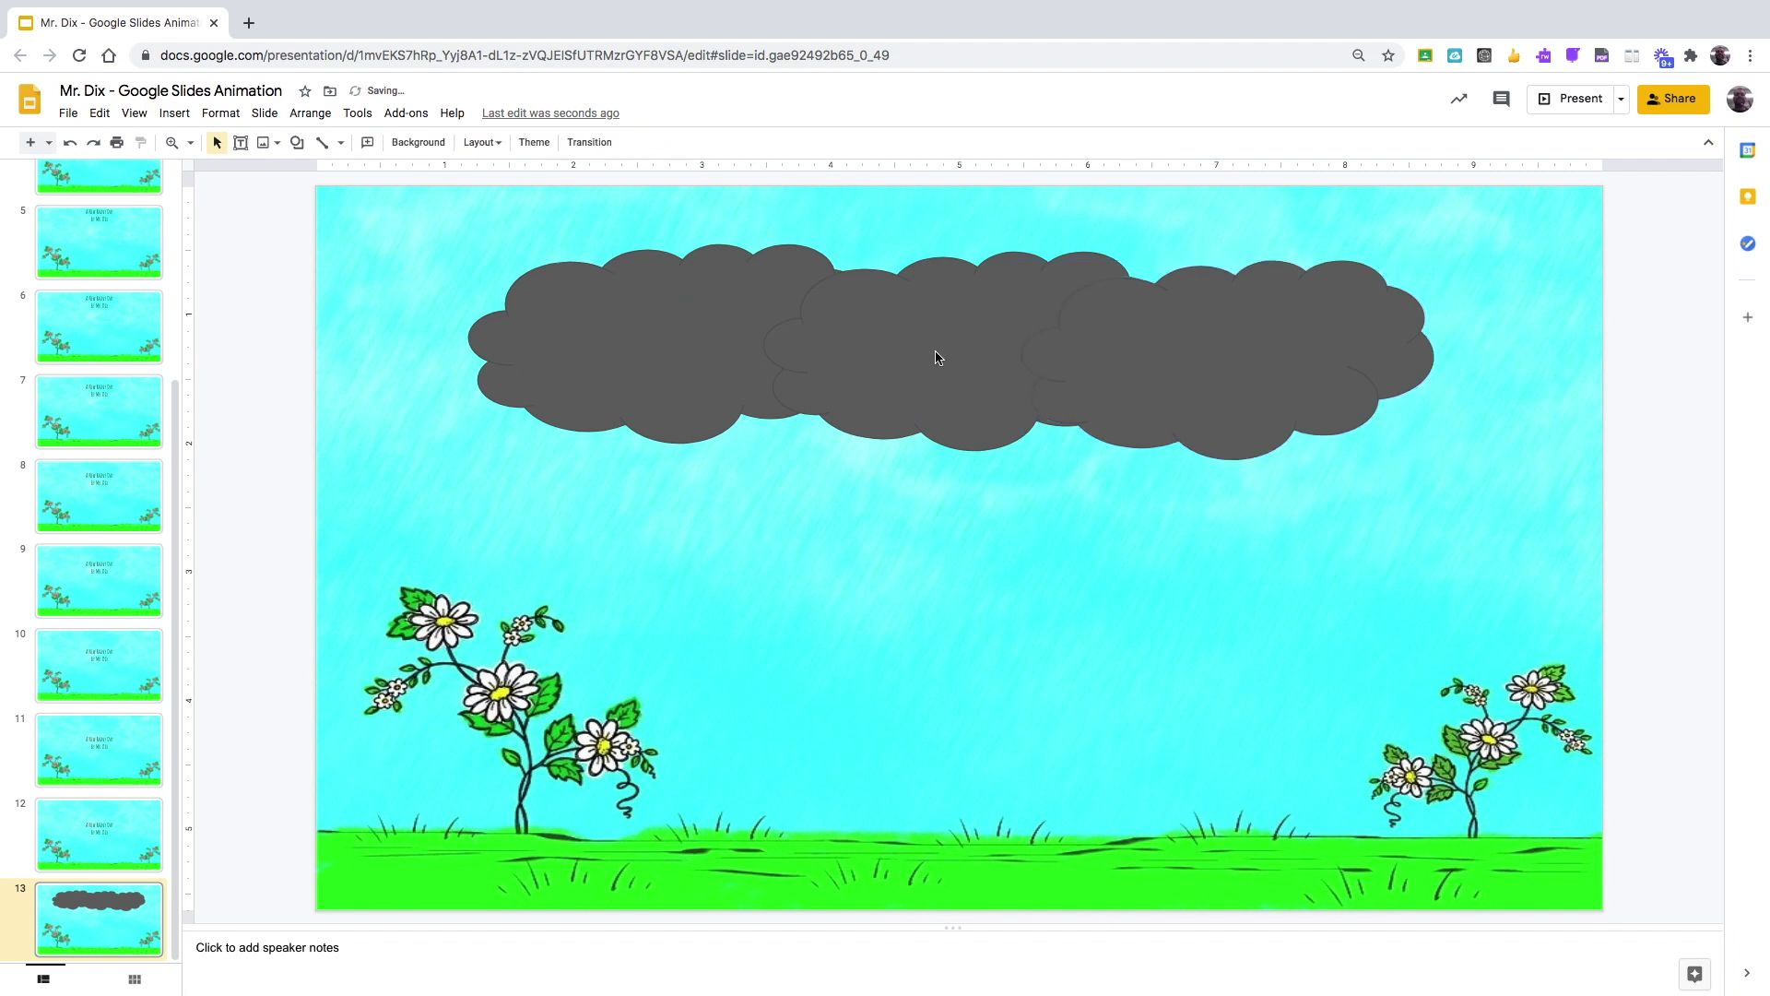
Step: Bring the middle cloud to the front of the other two clouds
left_click(833, 340)
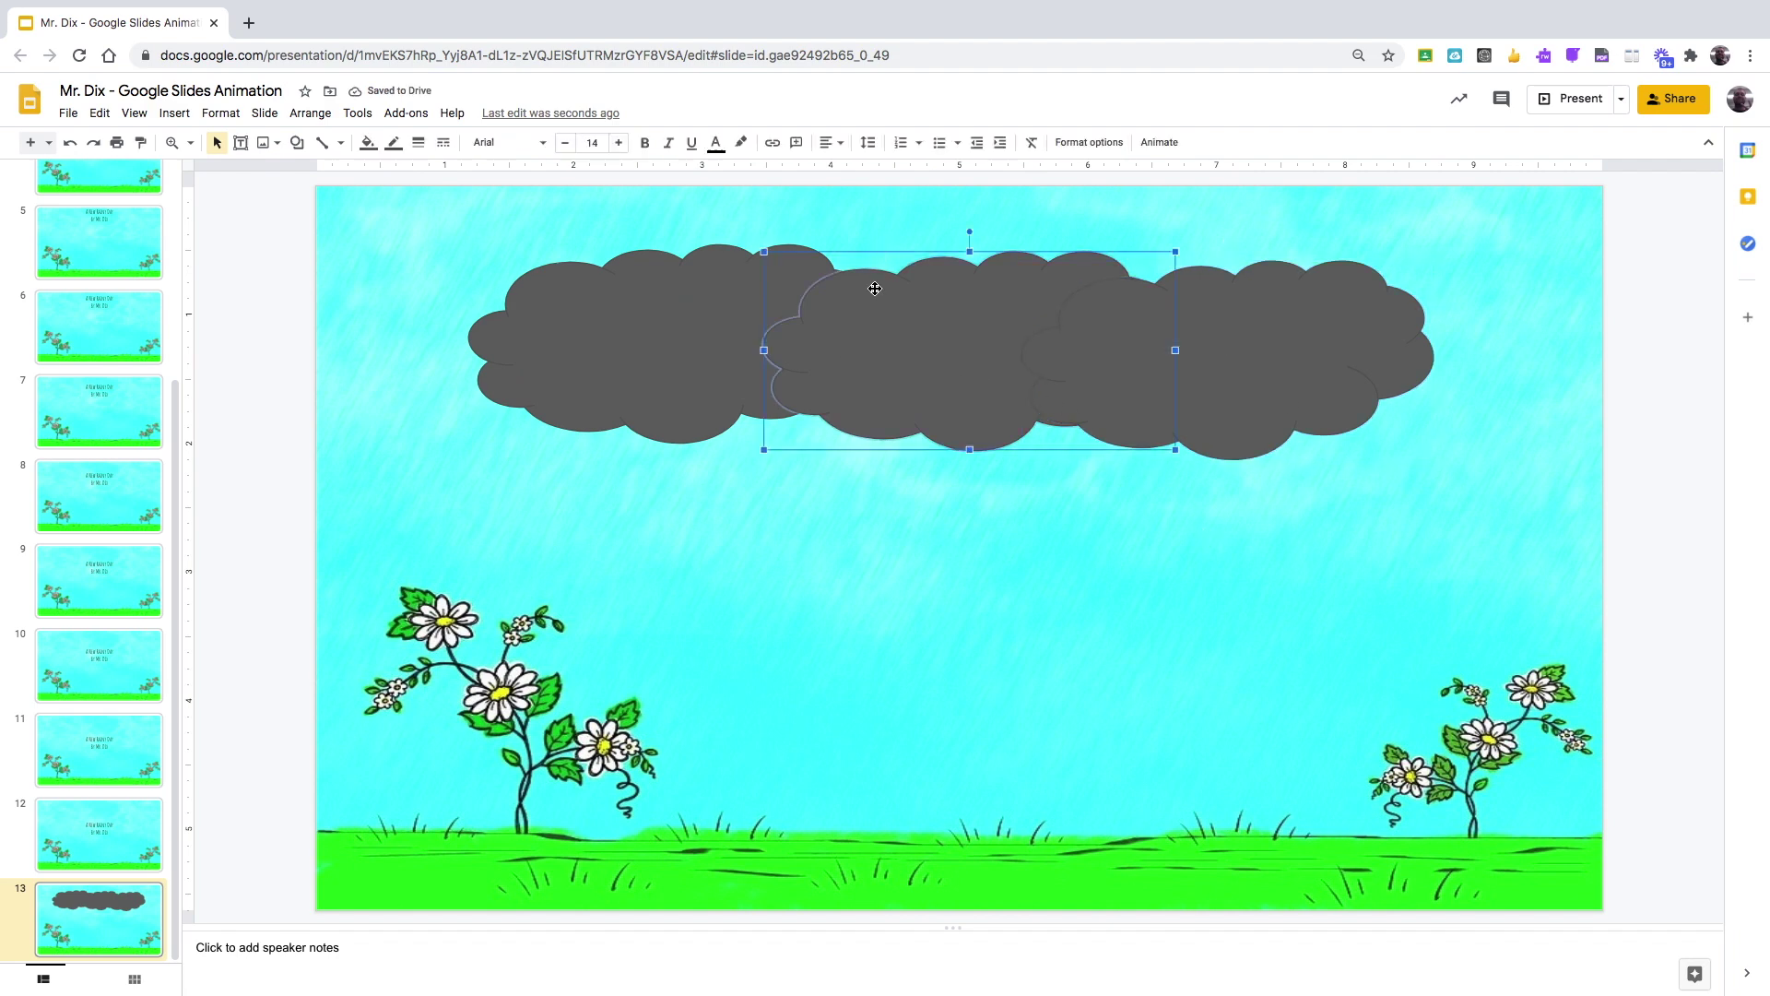
left_click(305, 116)
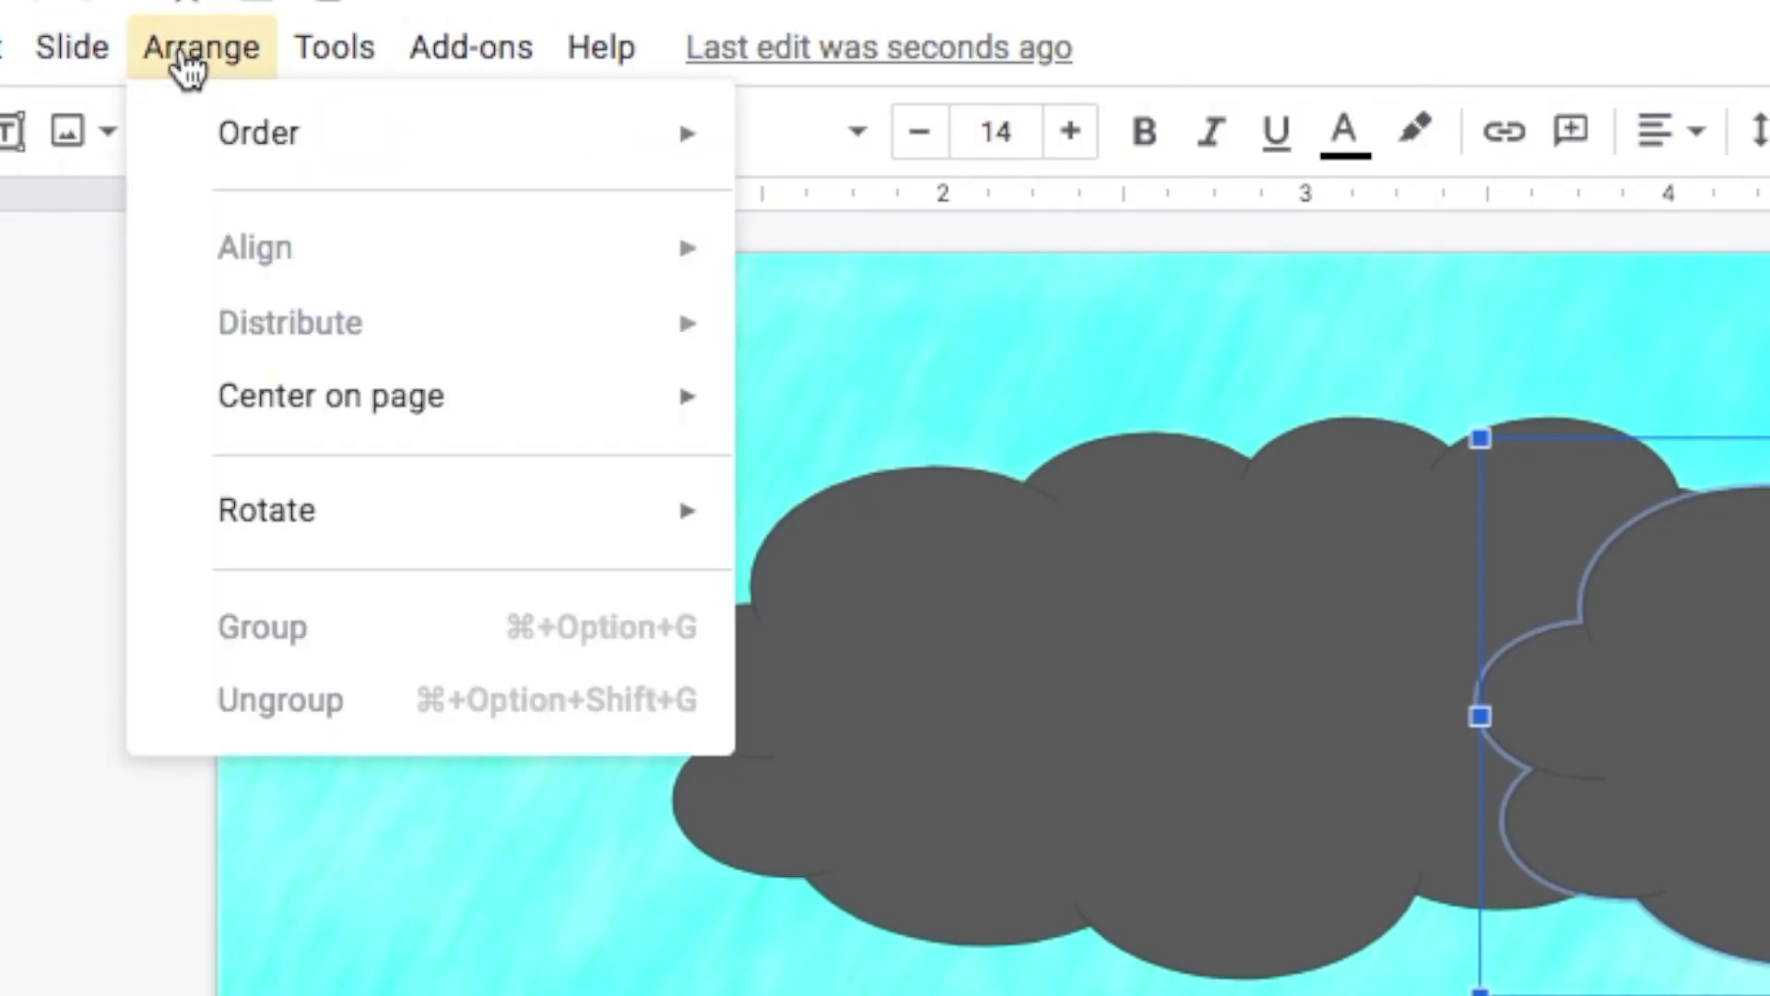
mouse_move(201, 139)
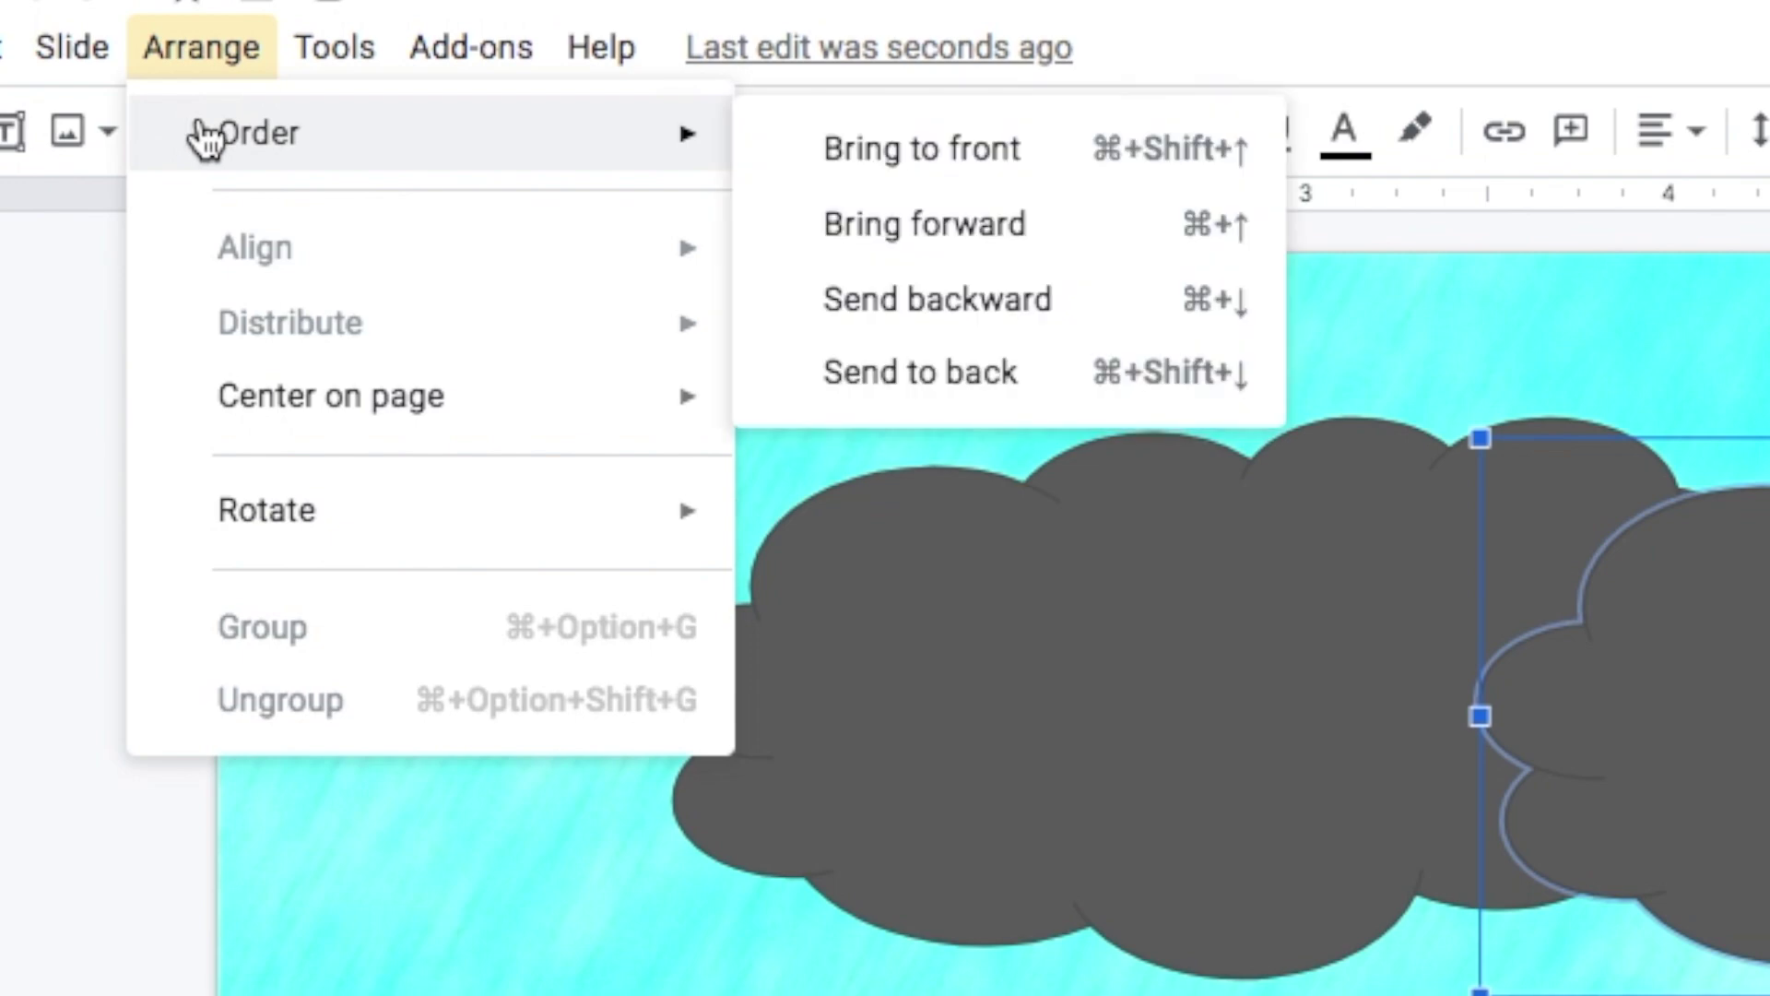
left_click(959, 166)
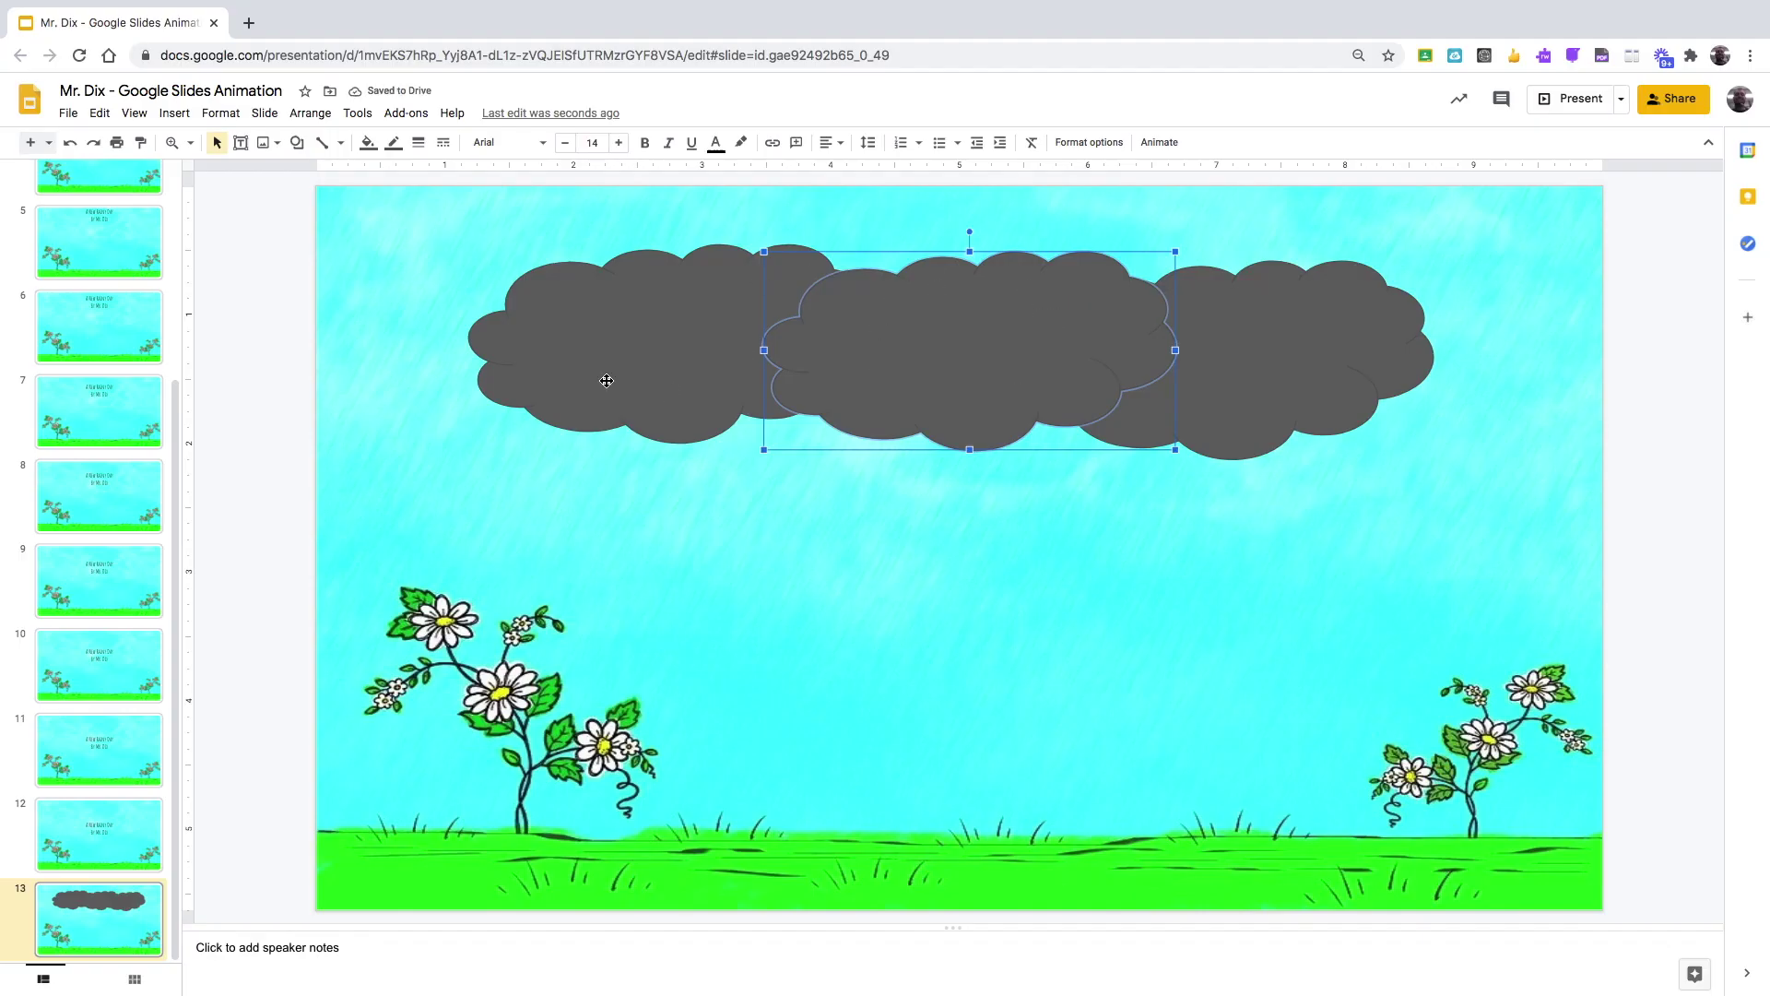
Step: Try sending the middle cloud behind the other two clouds and undo the reordering
left_click(1269, 347)
left_click(816, 323)
left_click(311, 114)
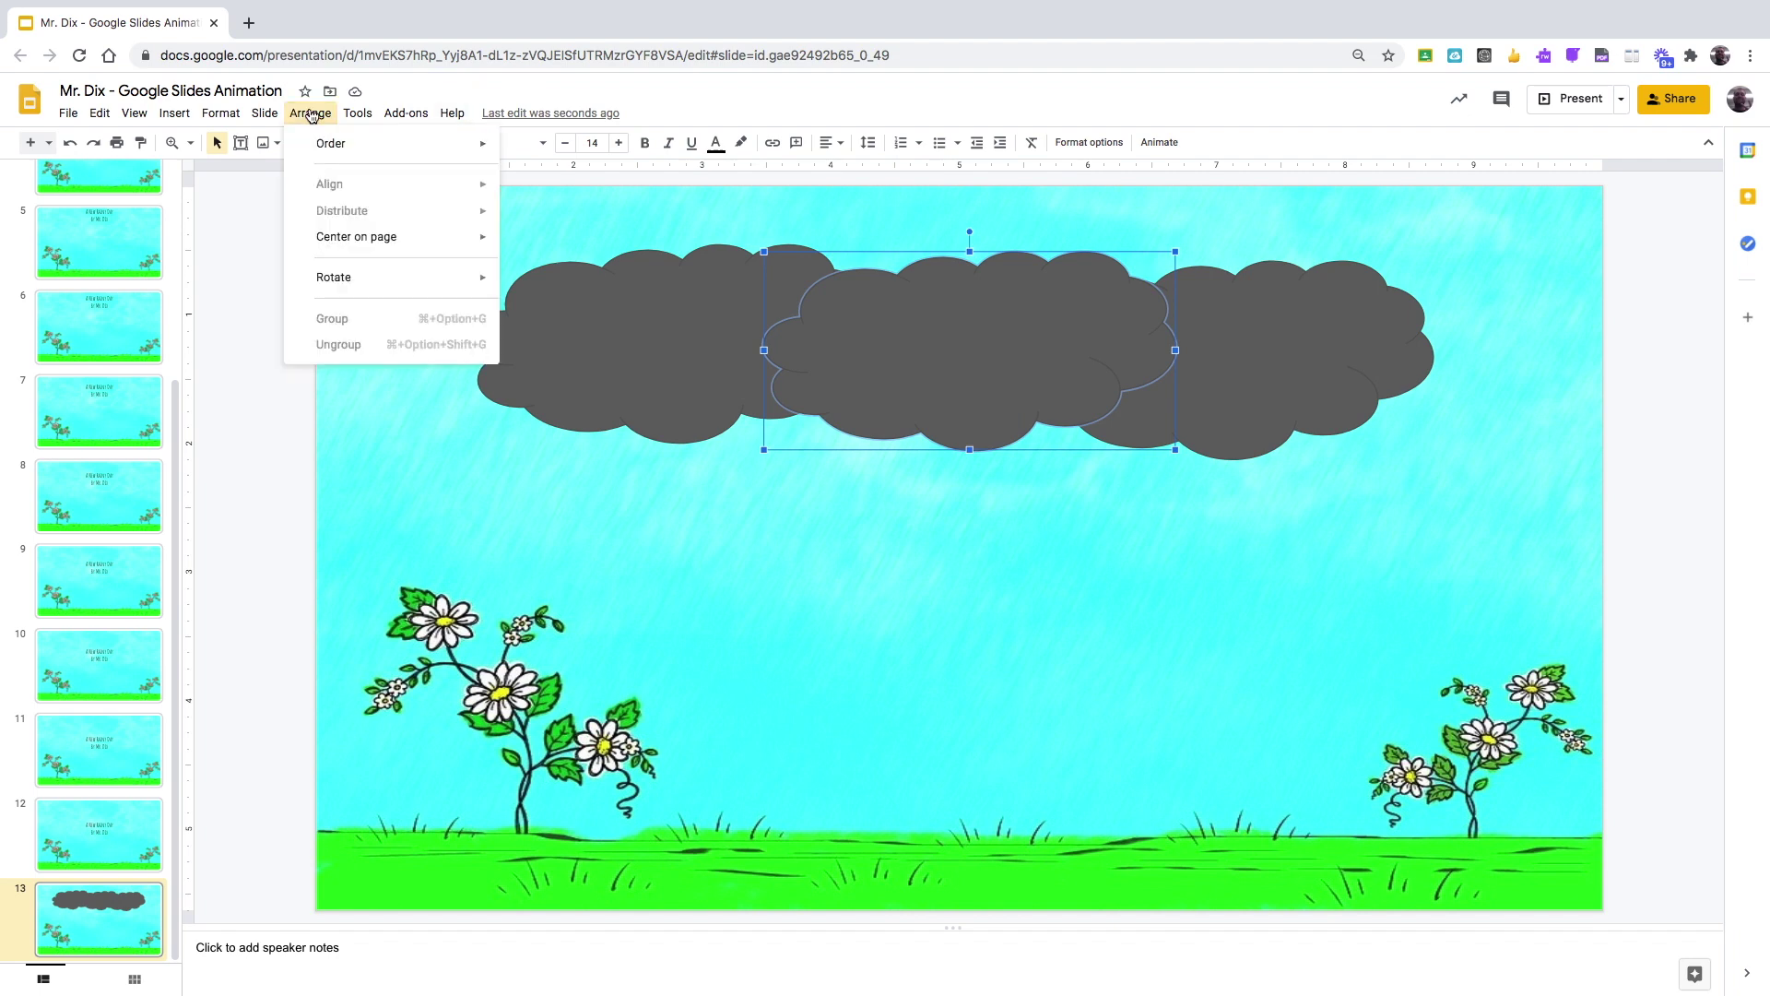
mouse_move(304, 141)
left_click(574, 228)
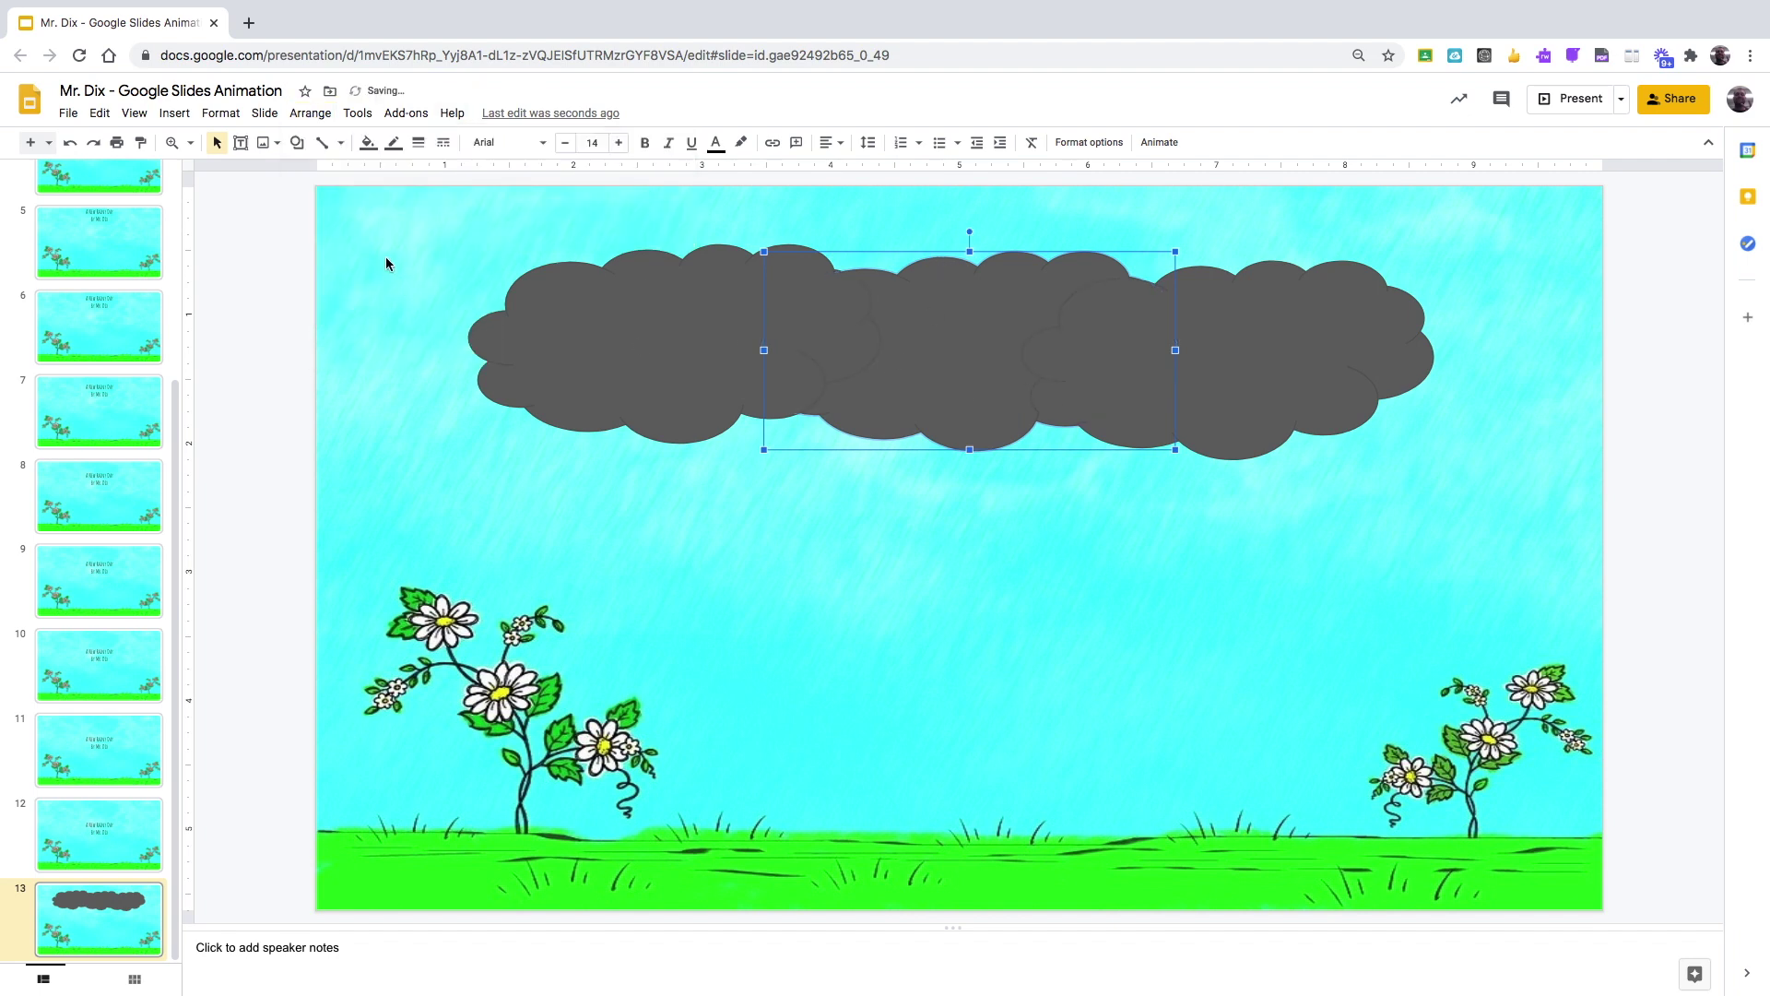
key("ctrl+z")
left_click(721, 521)
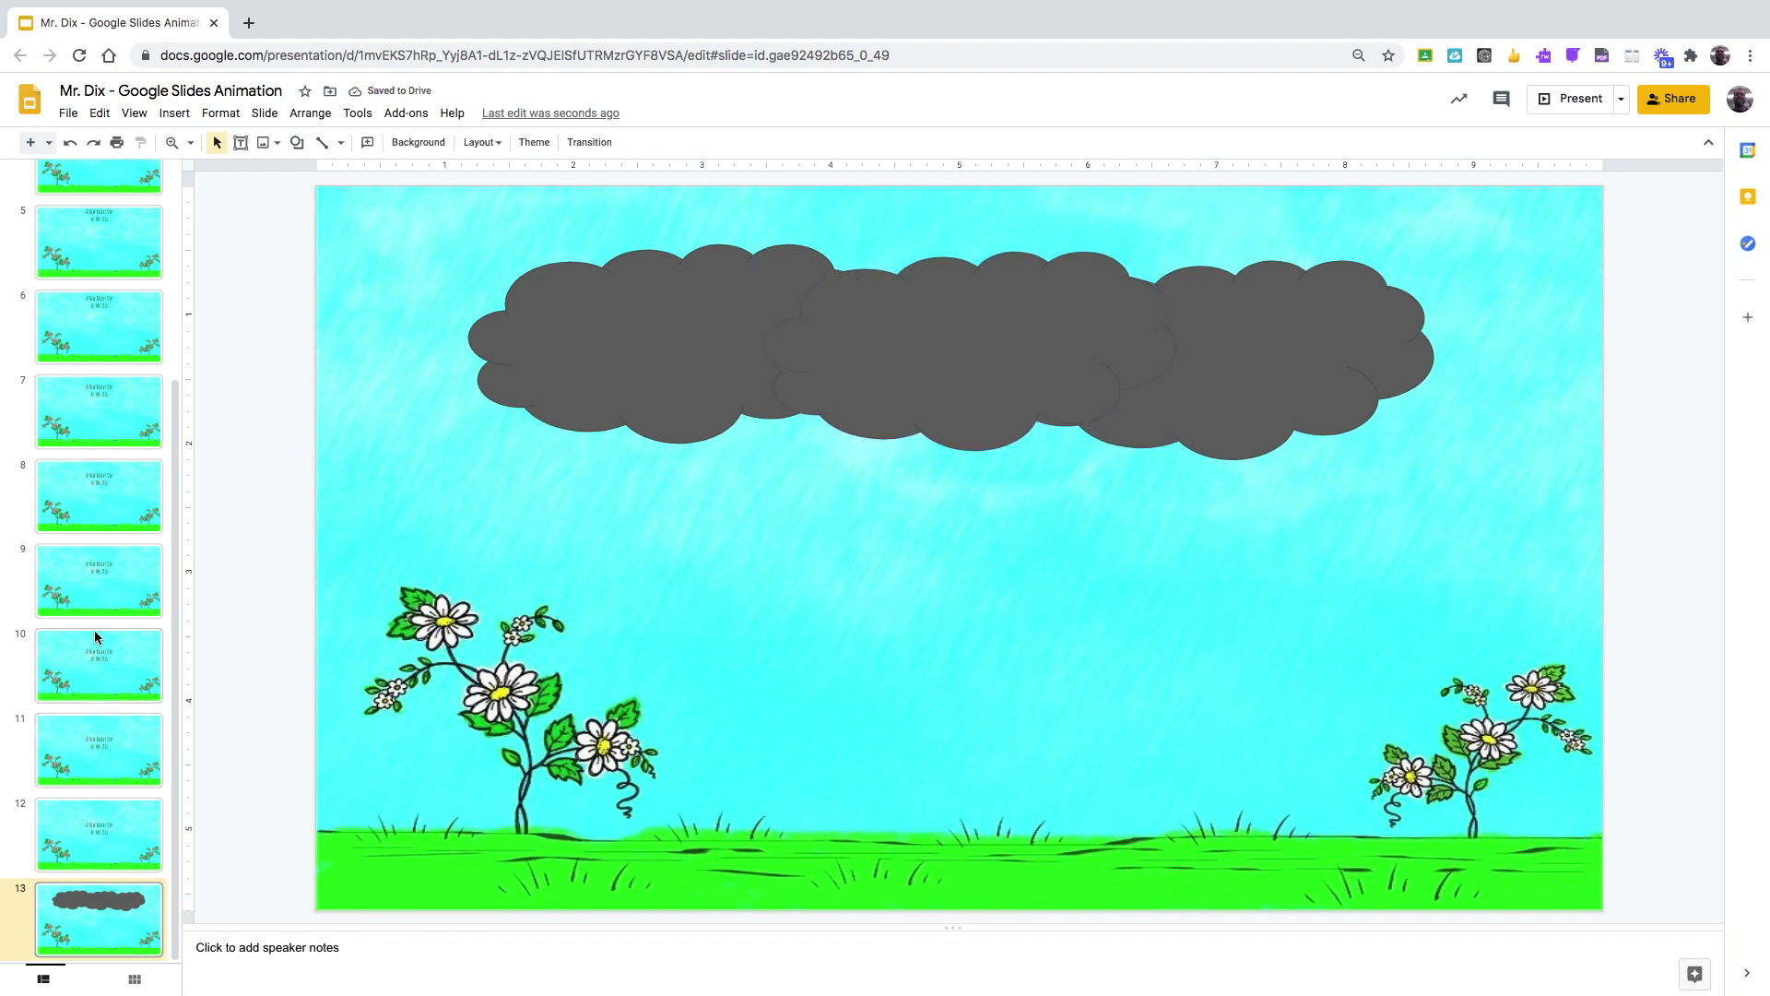
Step: Step through the later title frames up to slide 13 to review the transition to the cloud scene
left_click(90, 415)
key("Down")
key("Down")
key("Down")
key("Down")
key("Down")
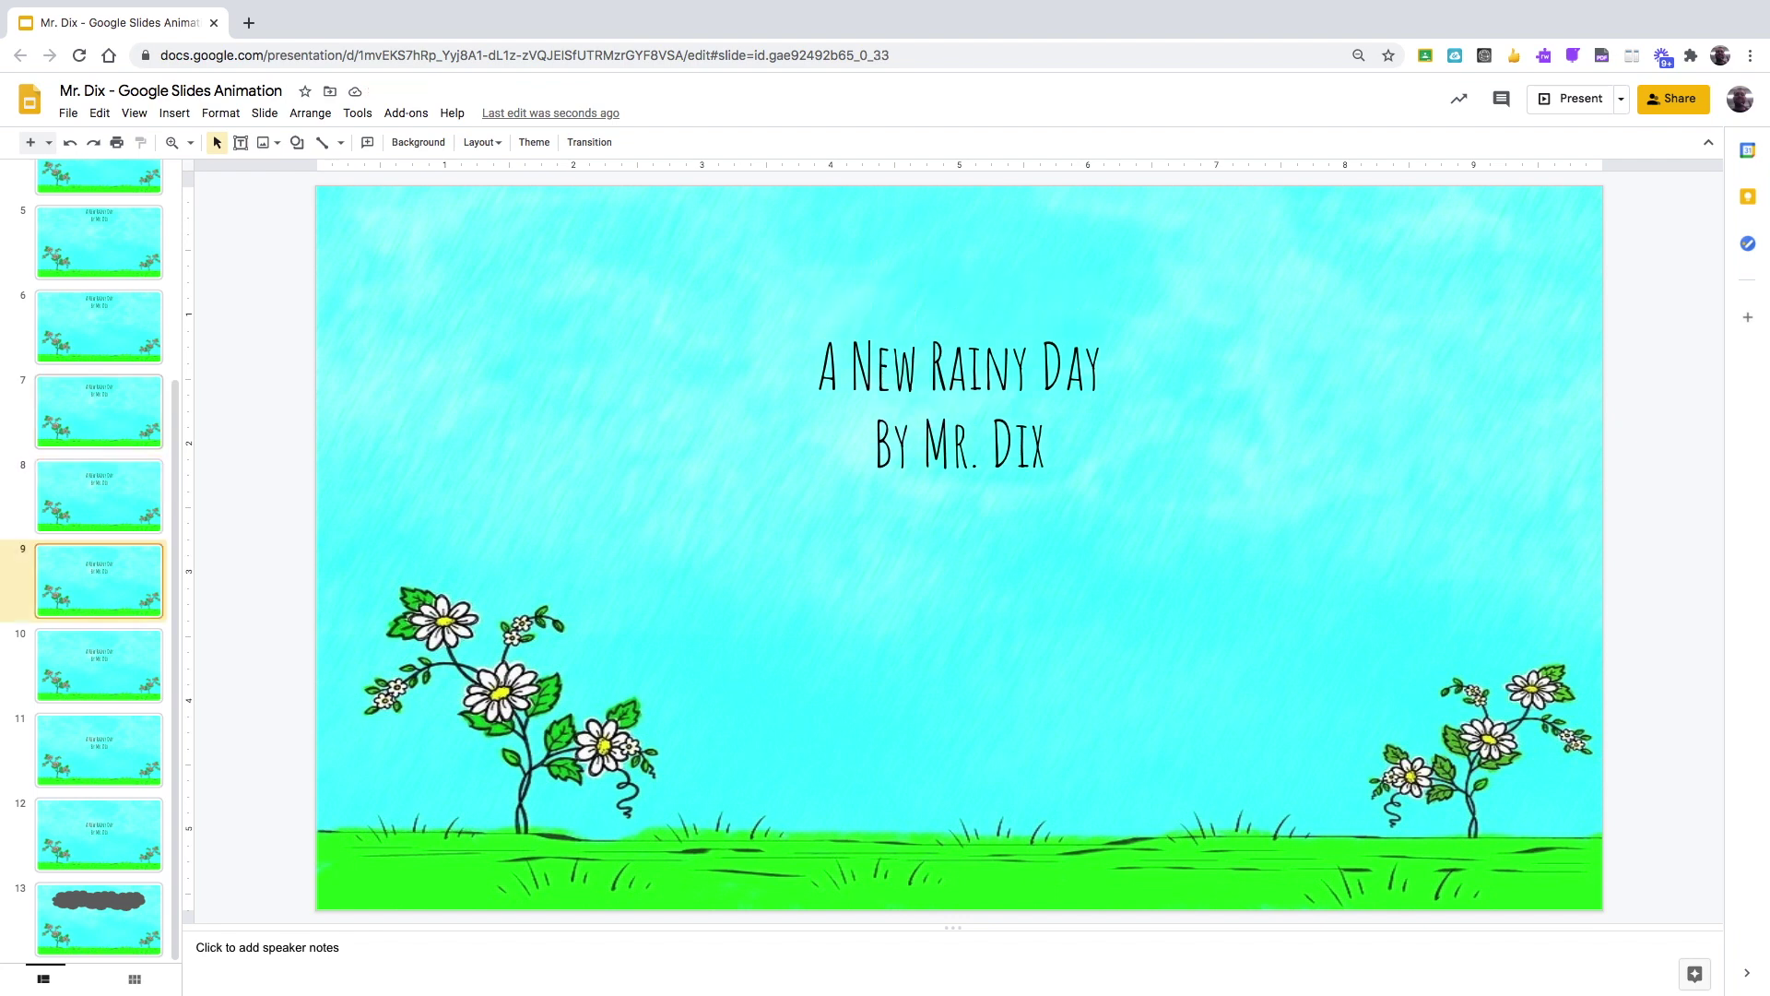
key("Down")
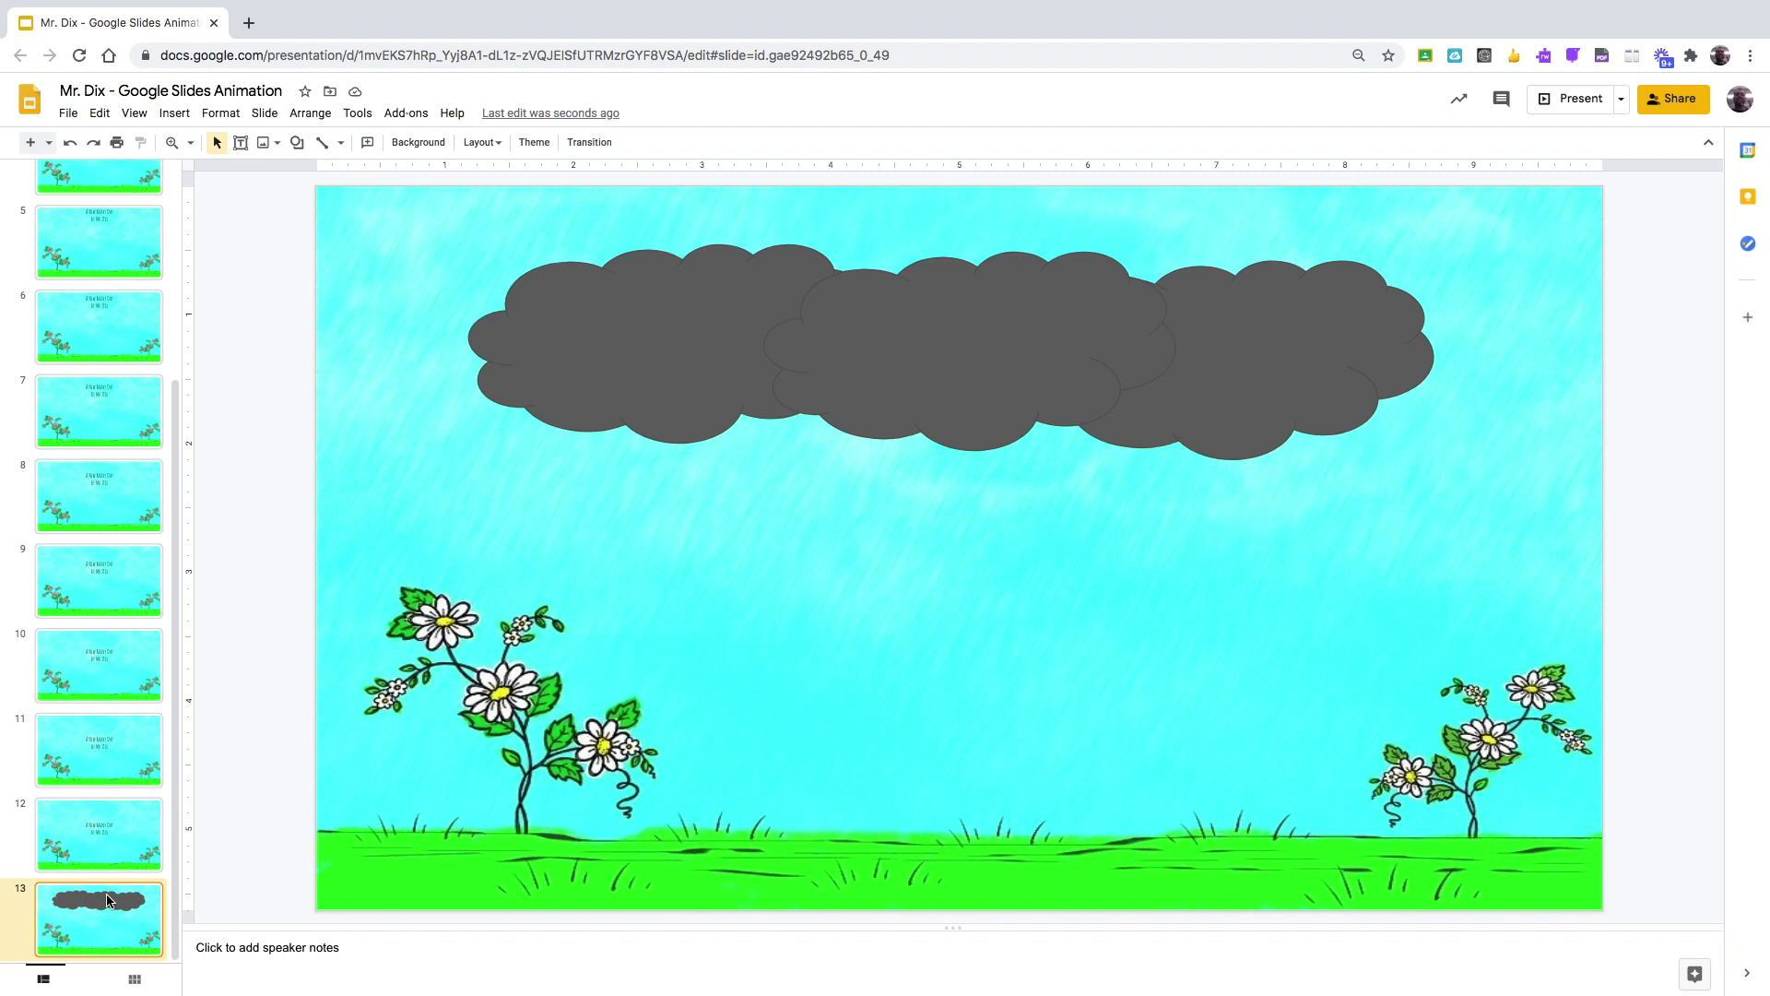
Step: Duplicate slide 13 and search the web for an image of a "cartoon rain drop"
key("ctrl+d")
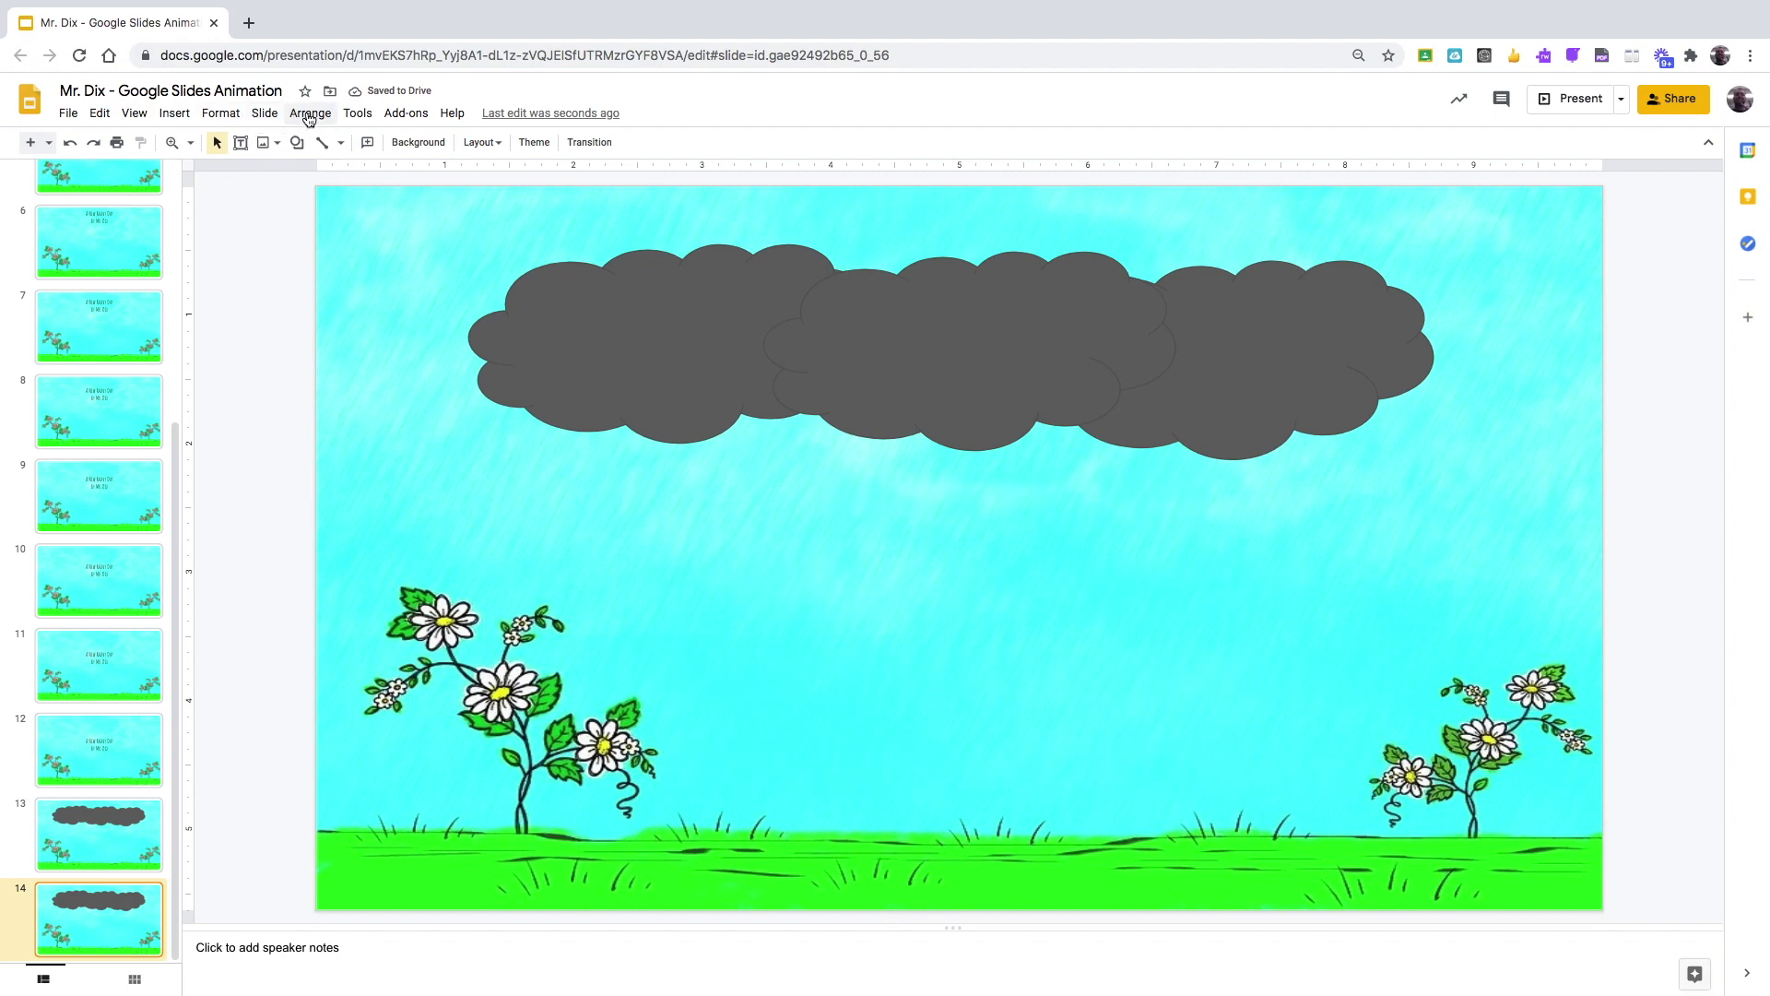
left_click(174, 113)
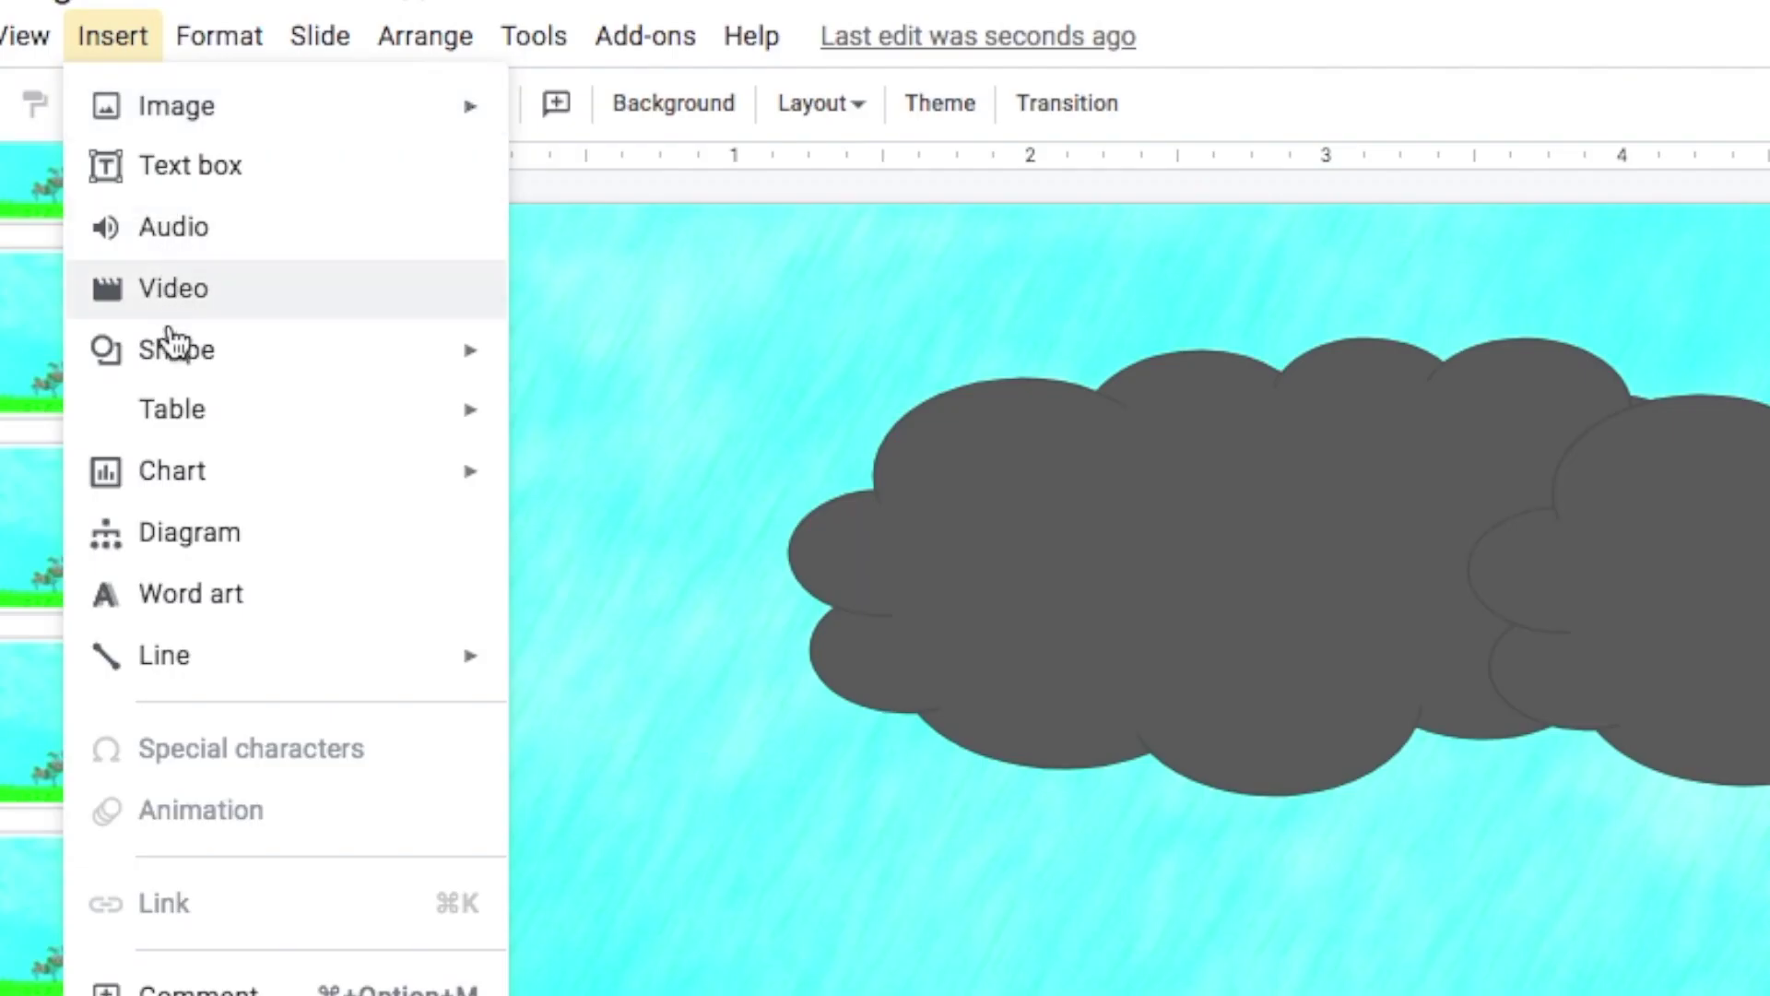
mouse_move(230, 121)
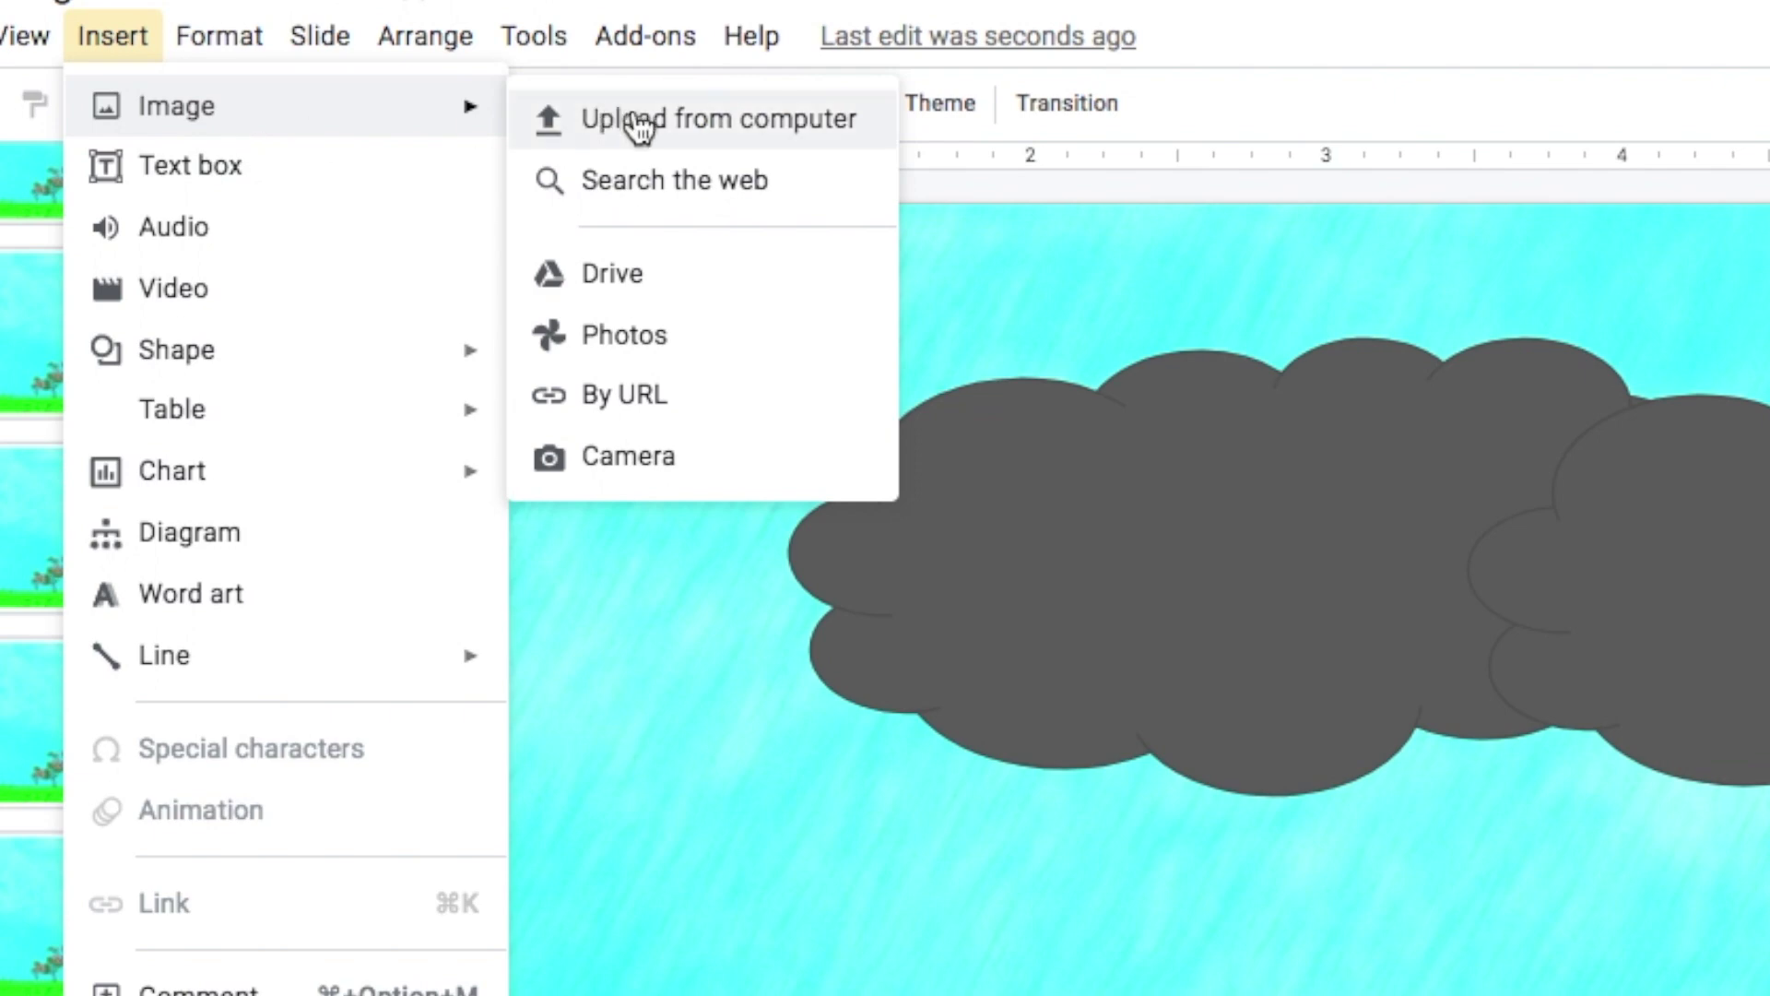
left_click(688, 177)
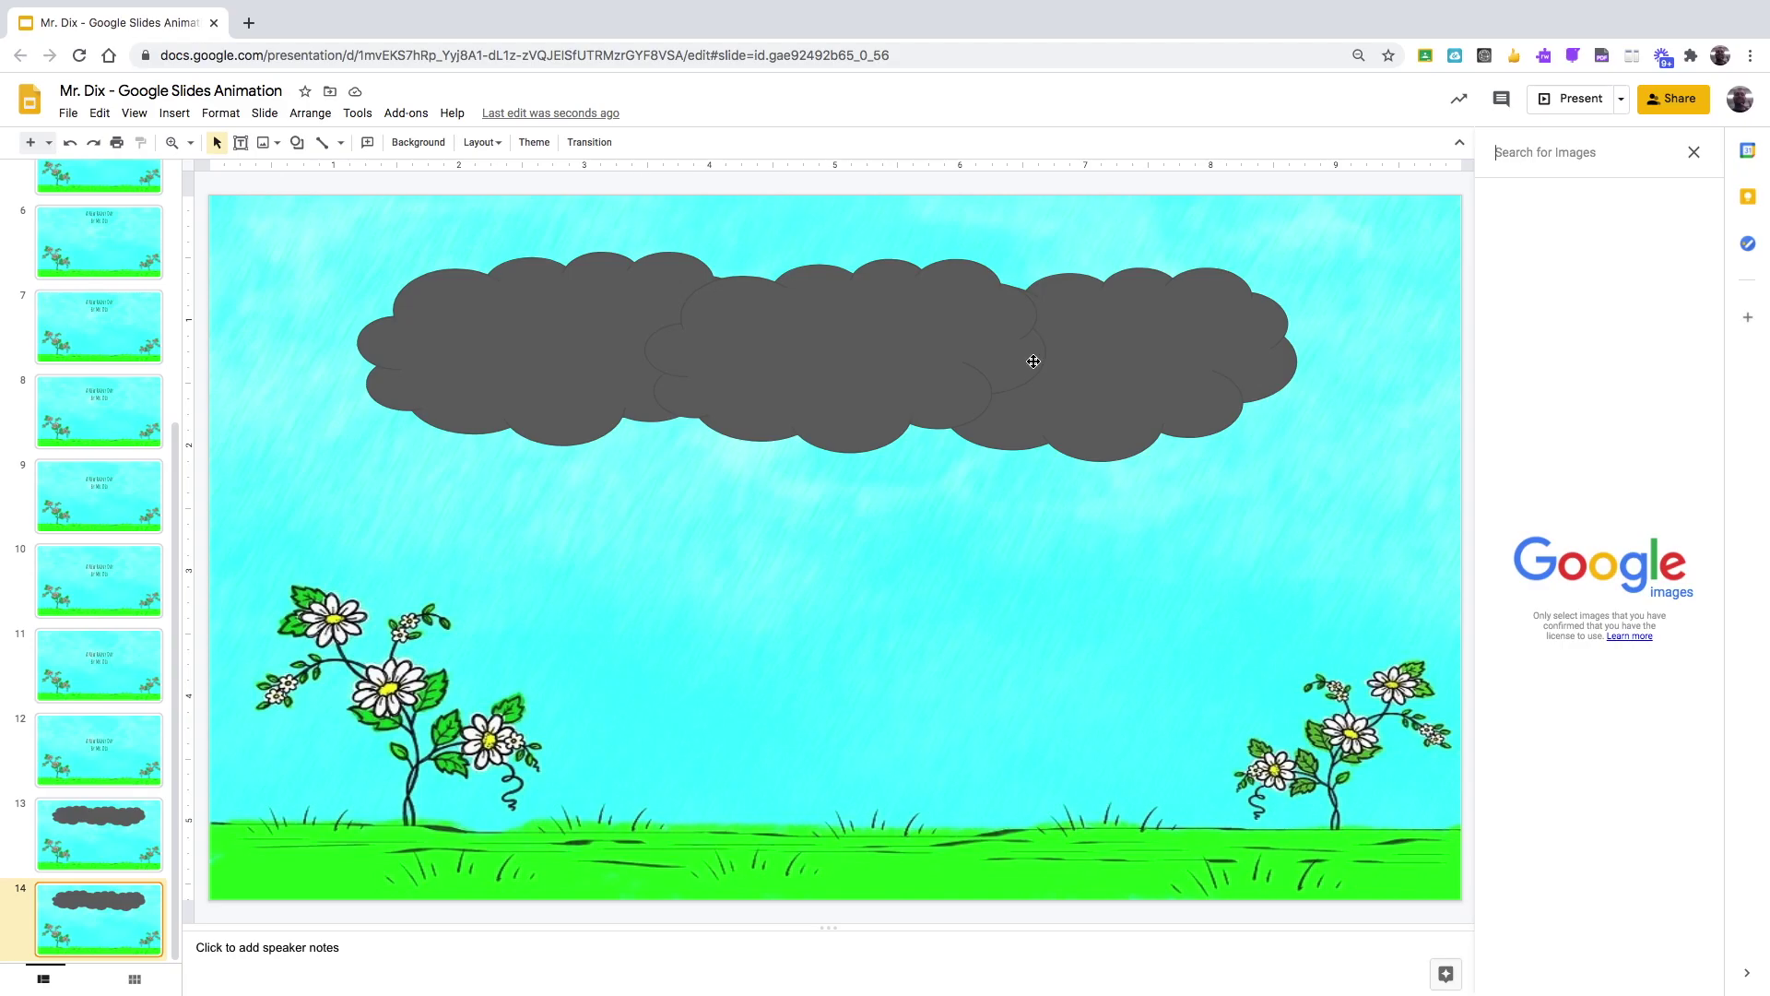
left_click(1599, 151)
type("cartoon rain drop")
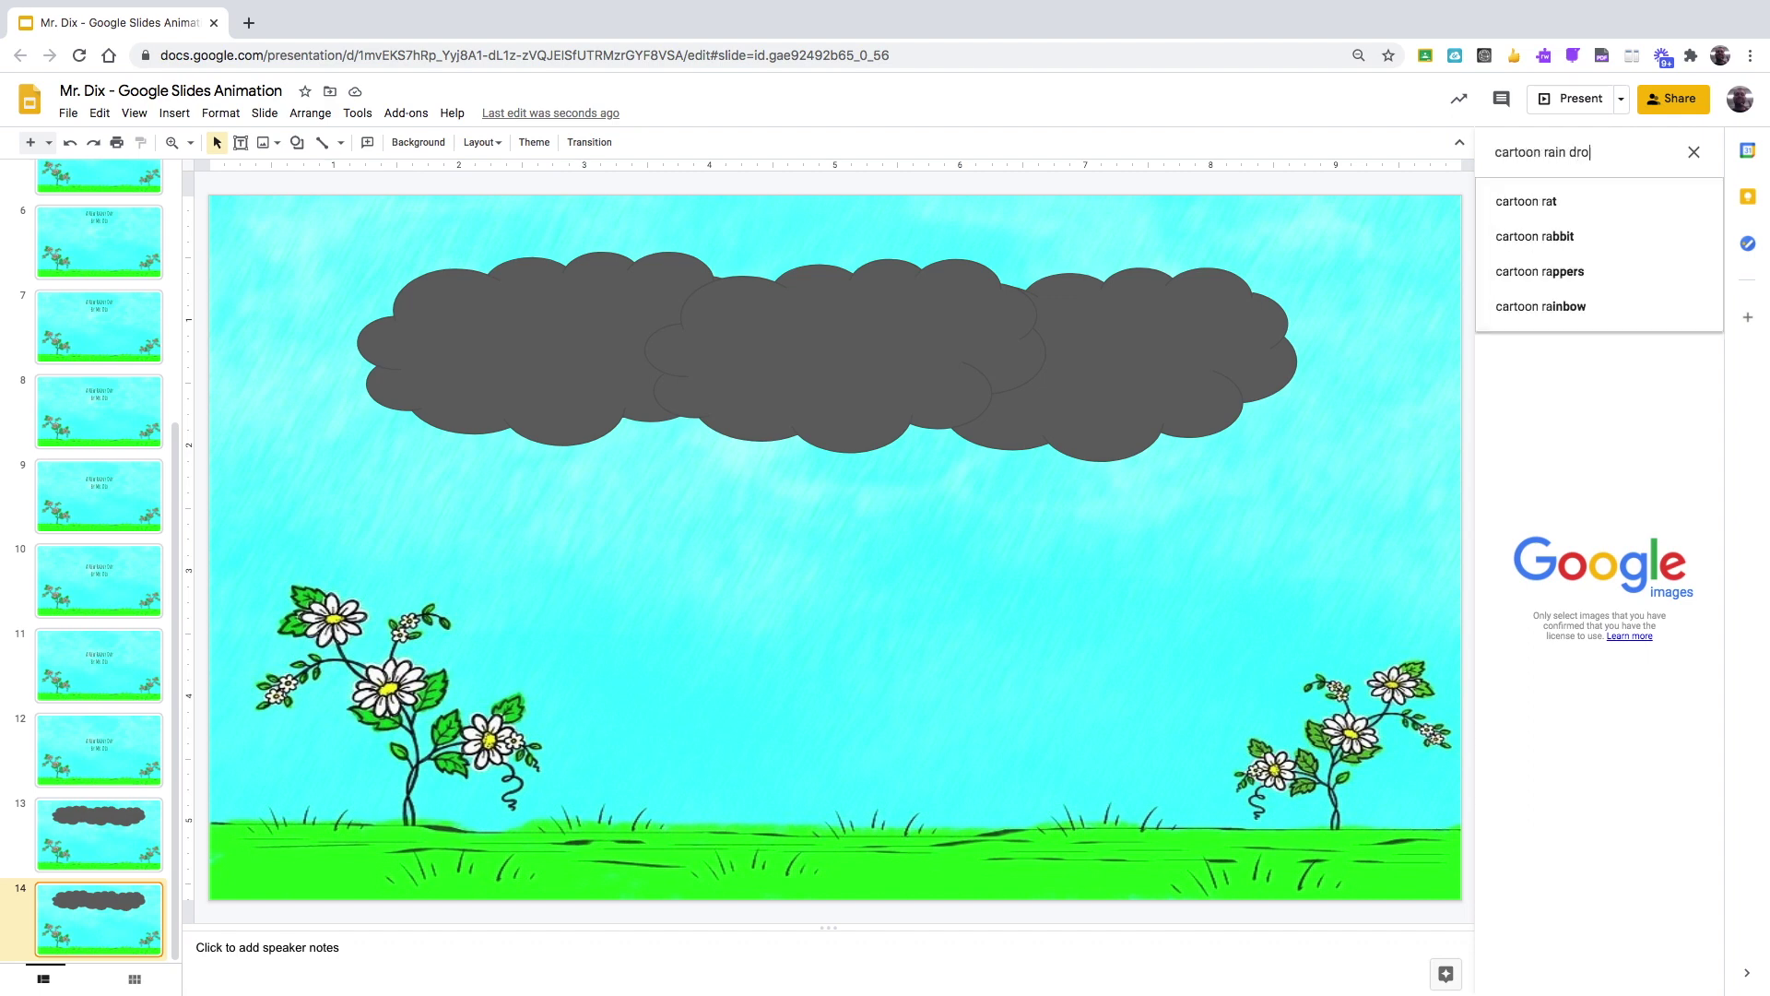
key("Return")
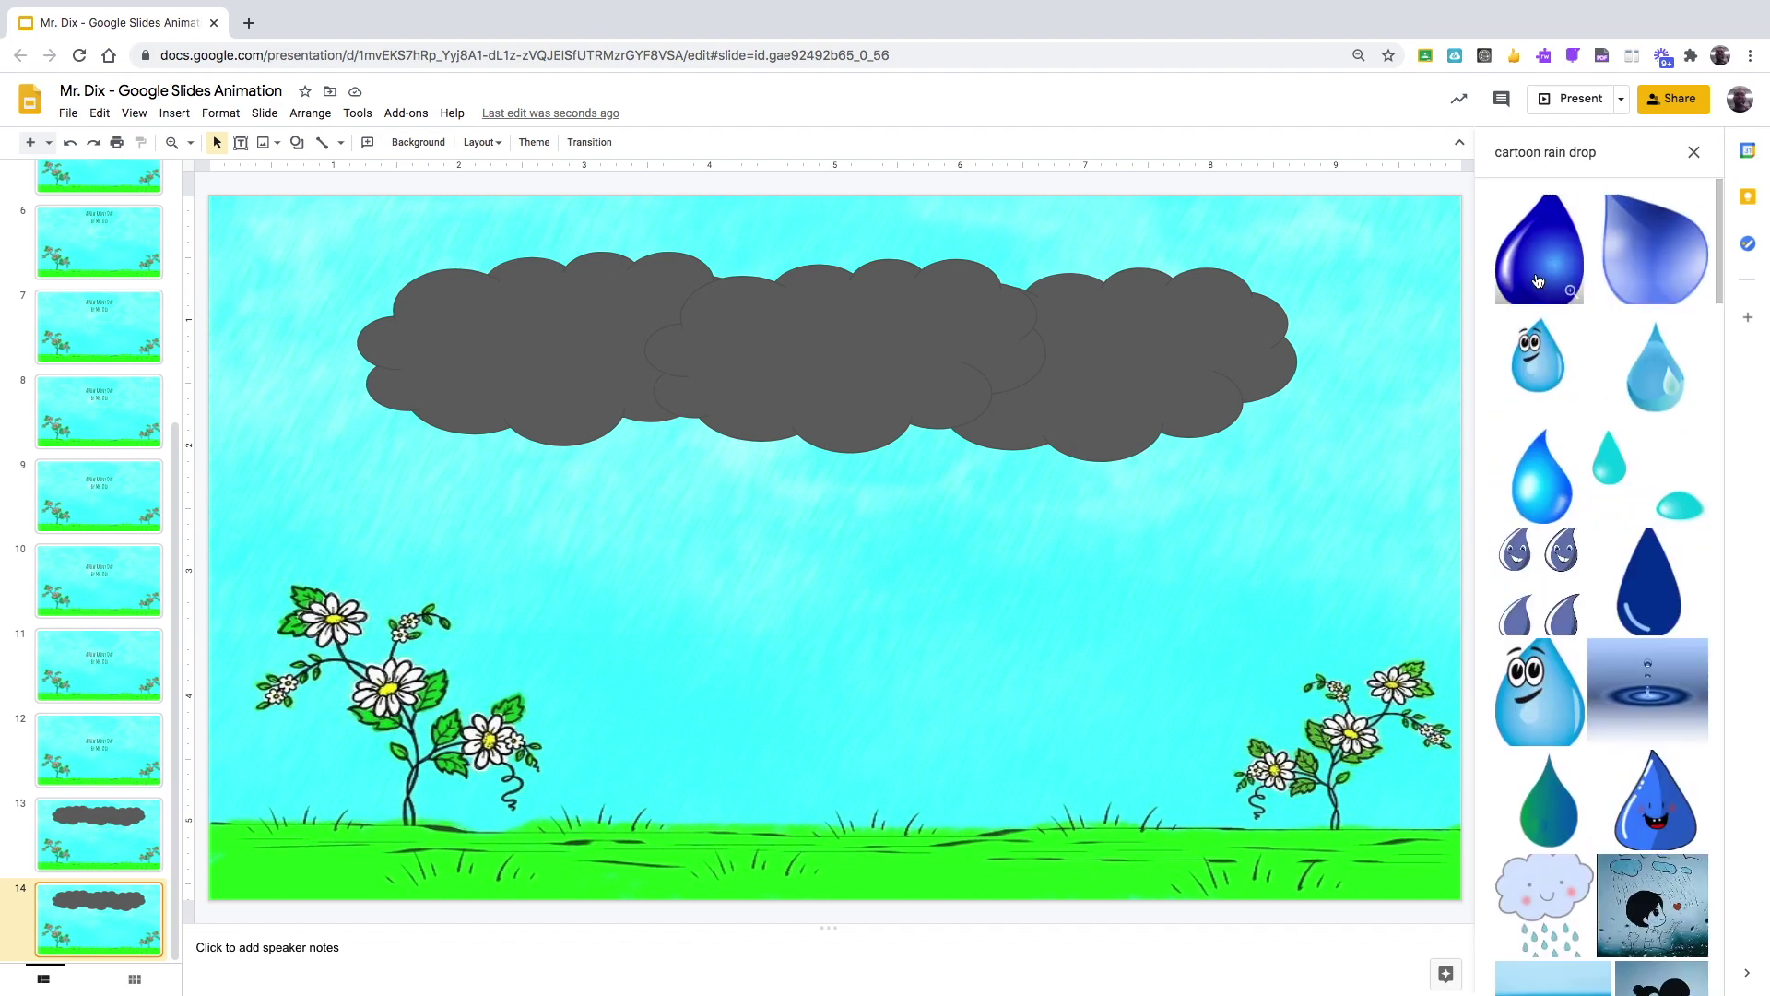
Step: Insert the glossy dark-blue raindrop image, shrink it to a small drop and place it under the left cloud's lower edge
left_click(1536, 279)
left_click(1667, 986)
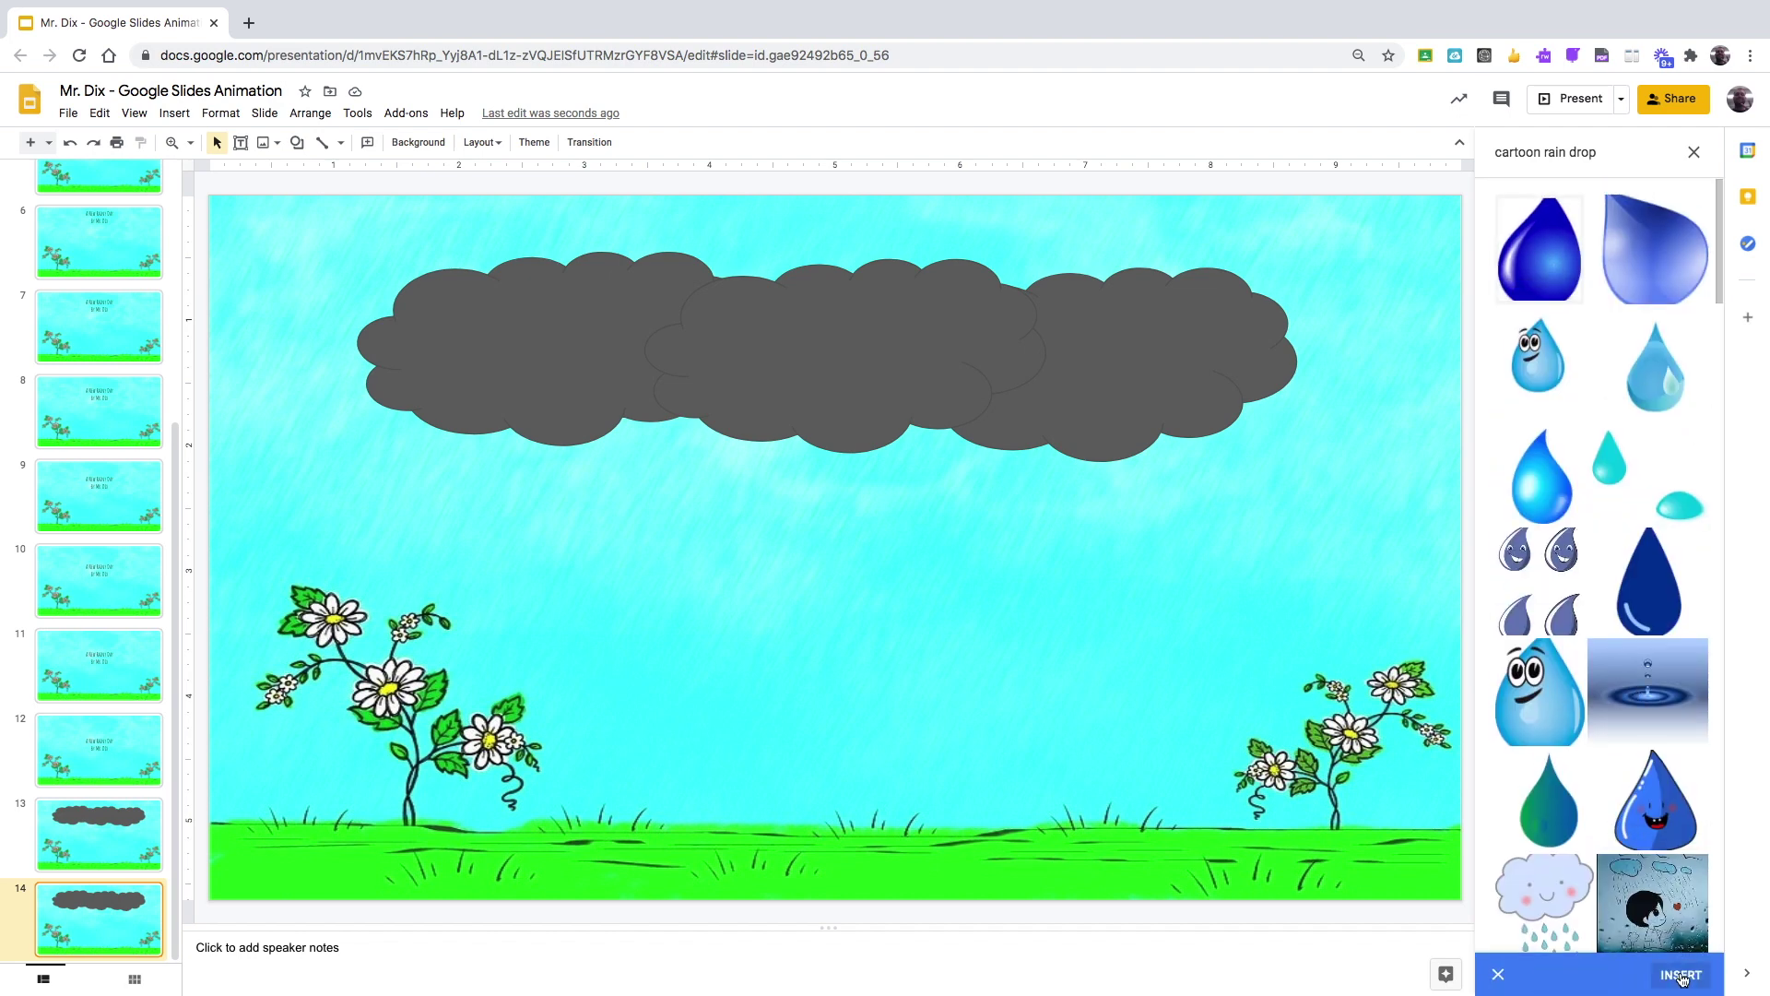
left_click_drag(578, 590, 895, 526)
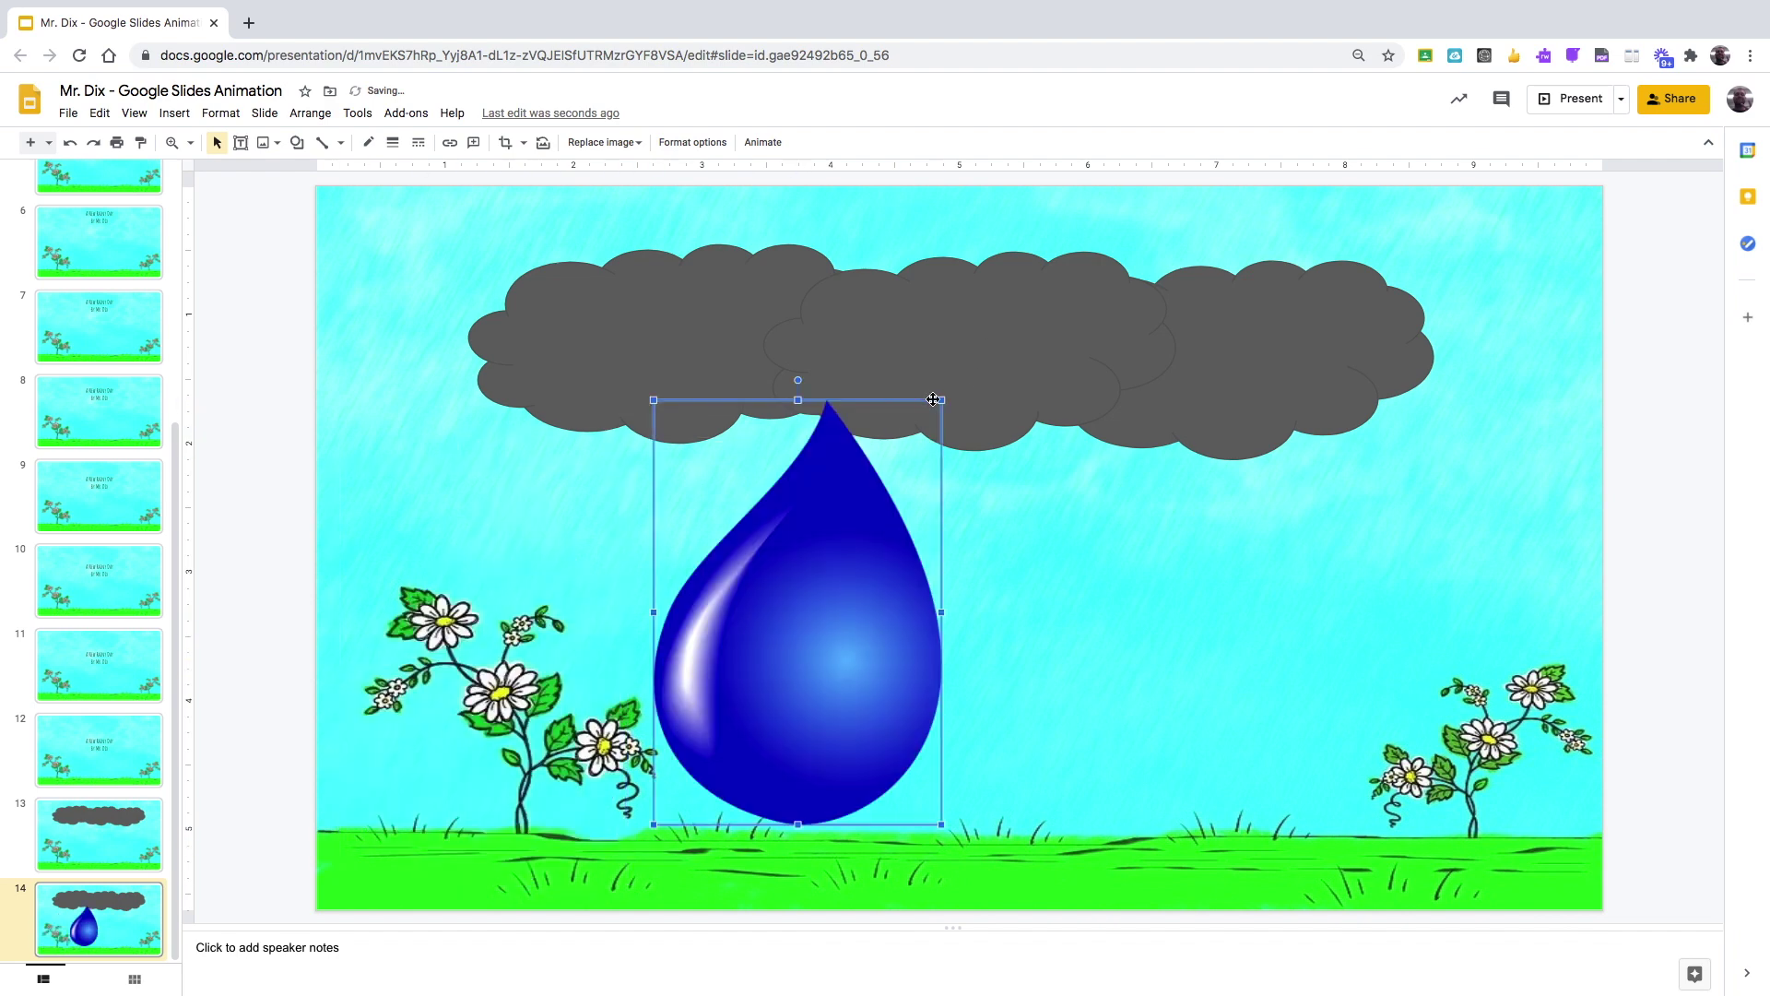
left_click_drag(947, 403, 600, 438)
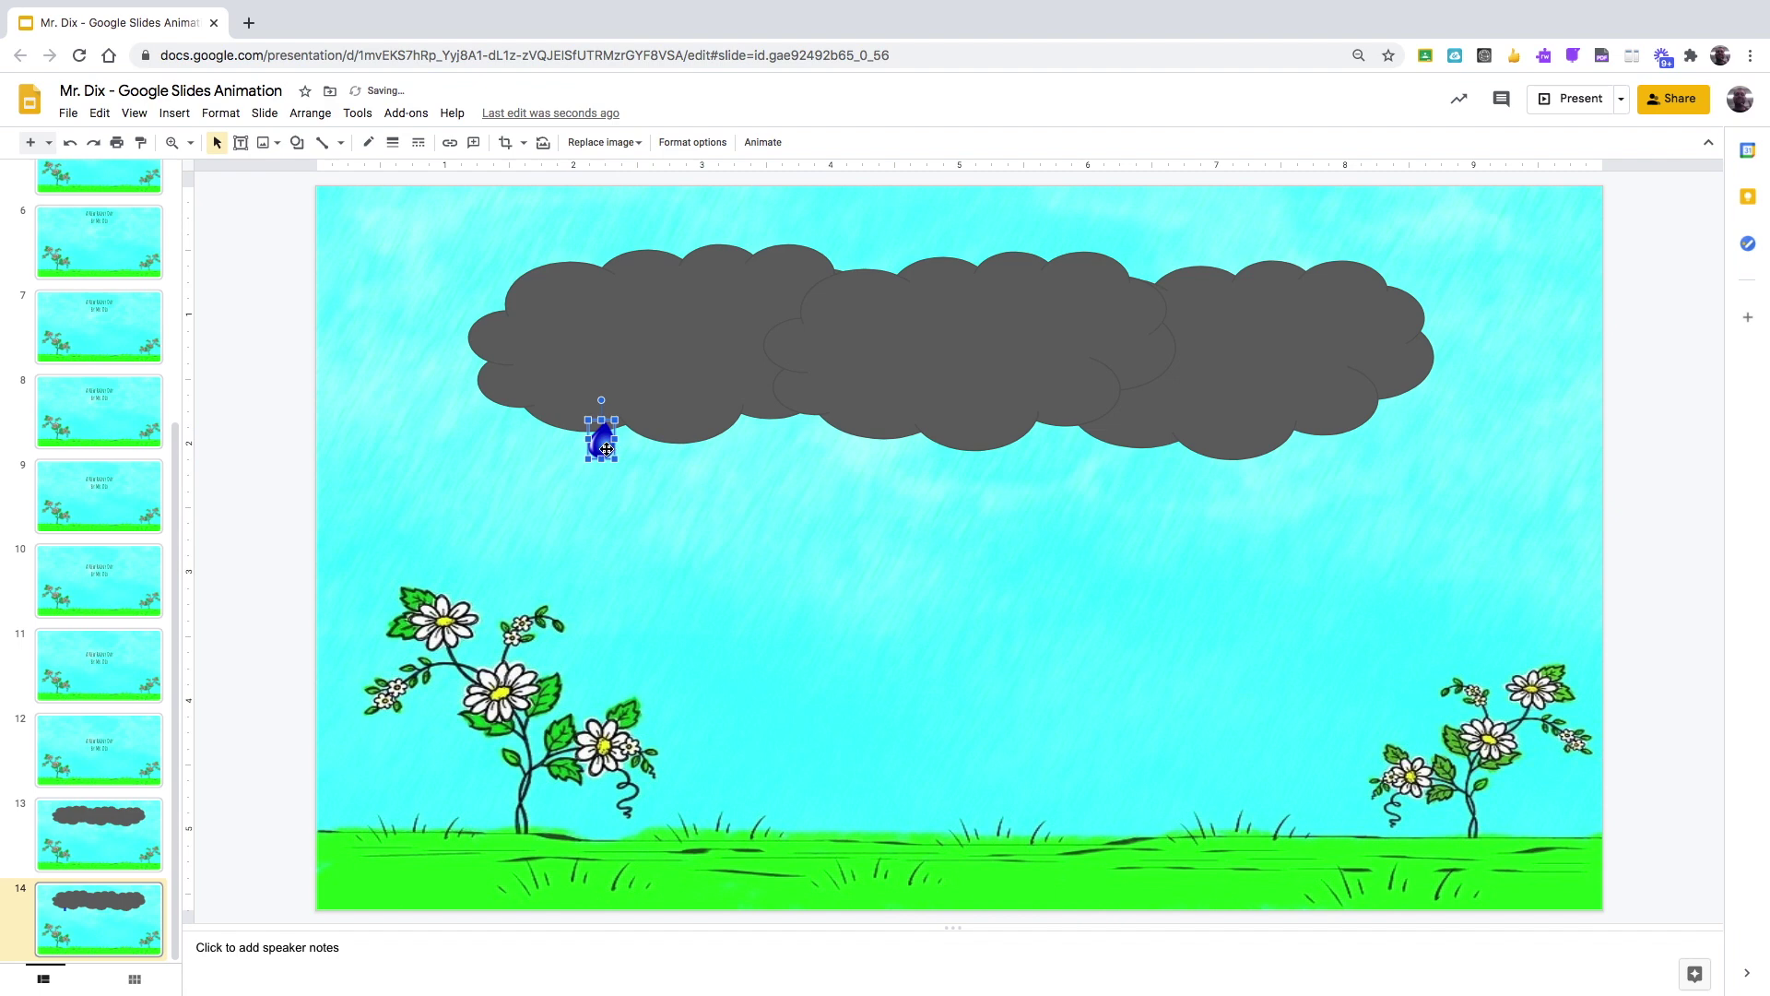
Step: Make seven copies of the raindrop and spread them at uneven heights along the underside of the cloud bank
key("ctrl+d")
left_click_drag(621, 465, 1039, 435)
key("ctrl+v")
key("ctrl+v")
key("ctrl+v")
left_click_drag(850, 472, 909, 461)
key("ctrl+v")
left_click_drag(875, 496, 1154, 466)
key("ctrl+v")
left_click_drag(893, 514, 1303, 447)
key("ctrl+v")
left_click_drag(956, 532, 1091, 462)
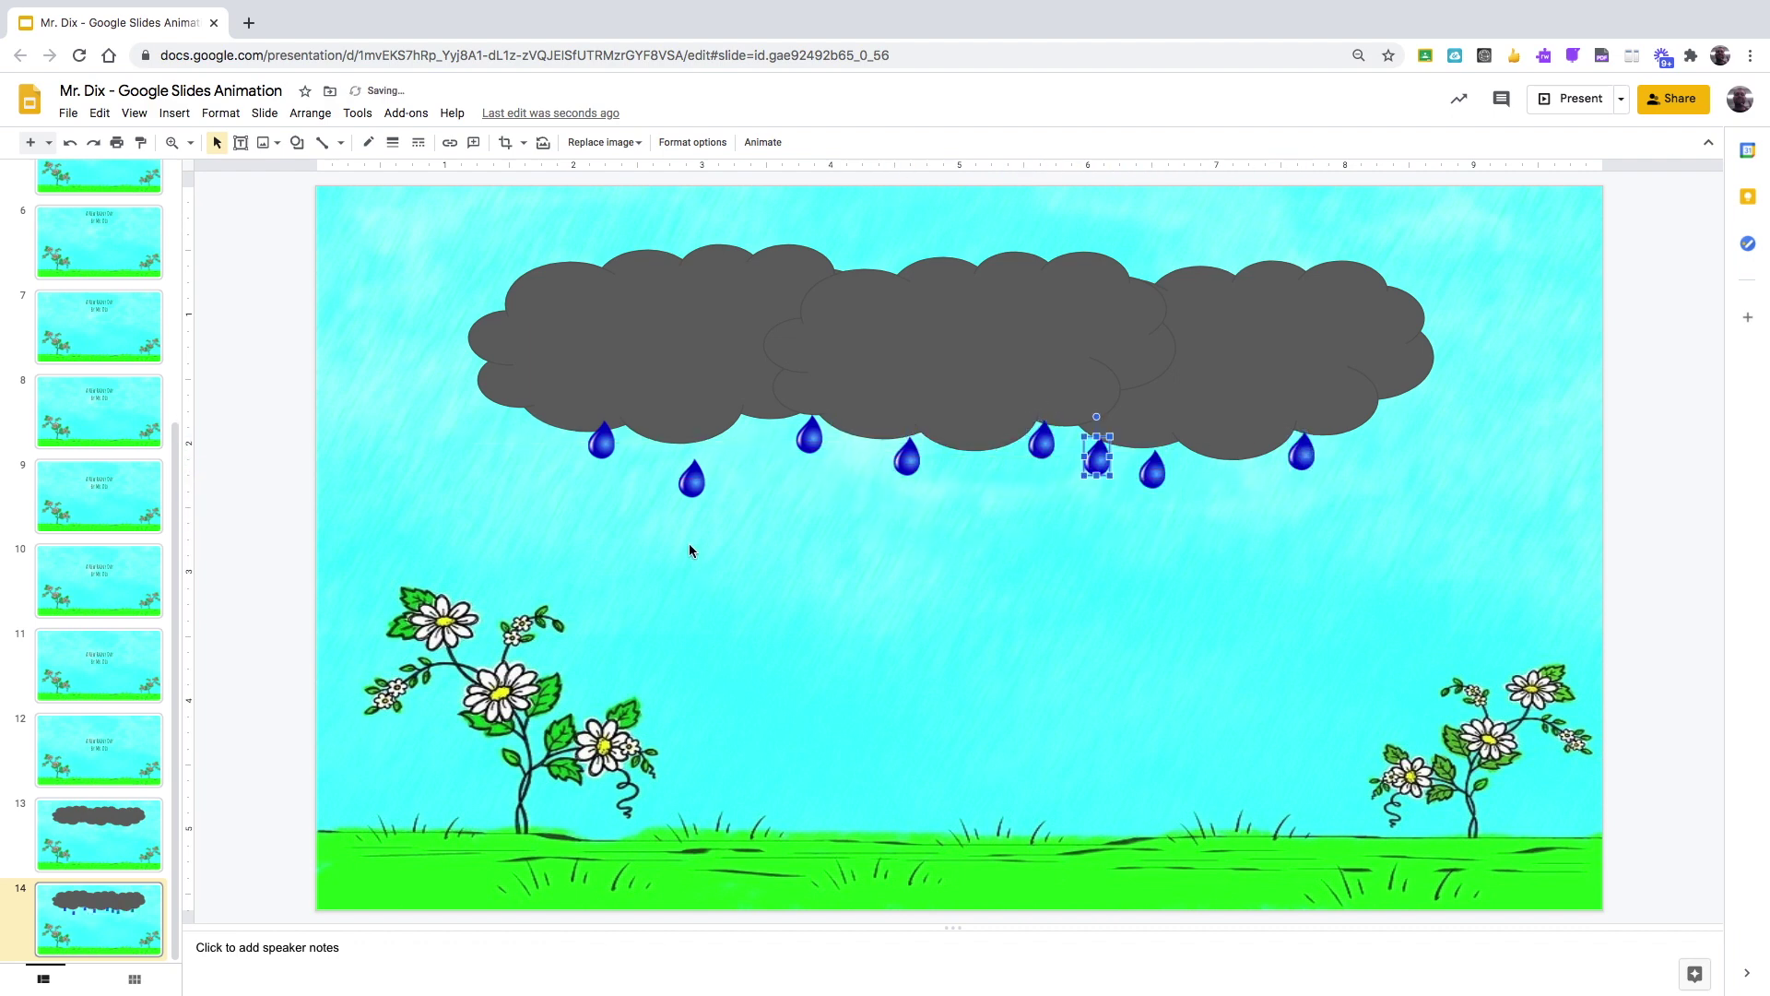
left_click(500, 552)
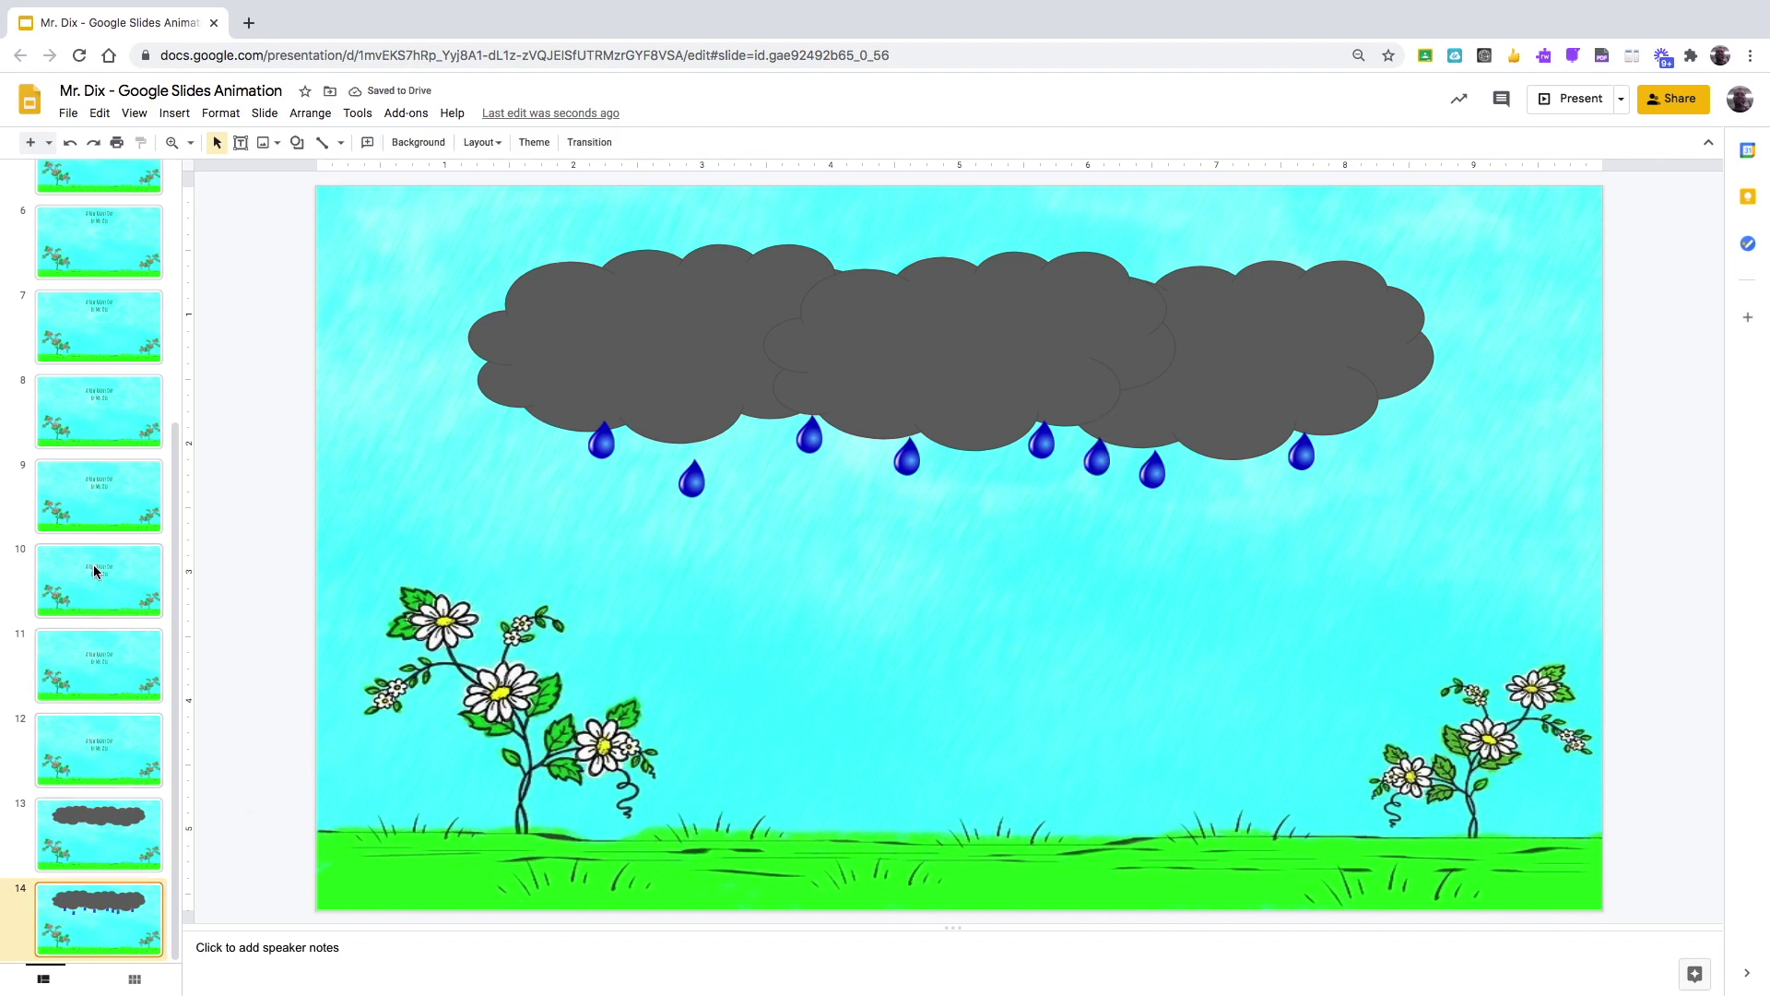
Step: Step through slides 9 to 14 to preview the change from title to clouds to first raindrops
left_click(96, 488)
key("Down")
key("Down")
key("Down")
key("Down")
key("Down")
Step: Duplicate slide 14 and move each raindrop slightly down on slide 15
key("ctrl+d")
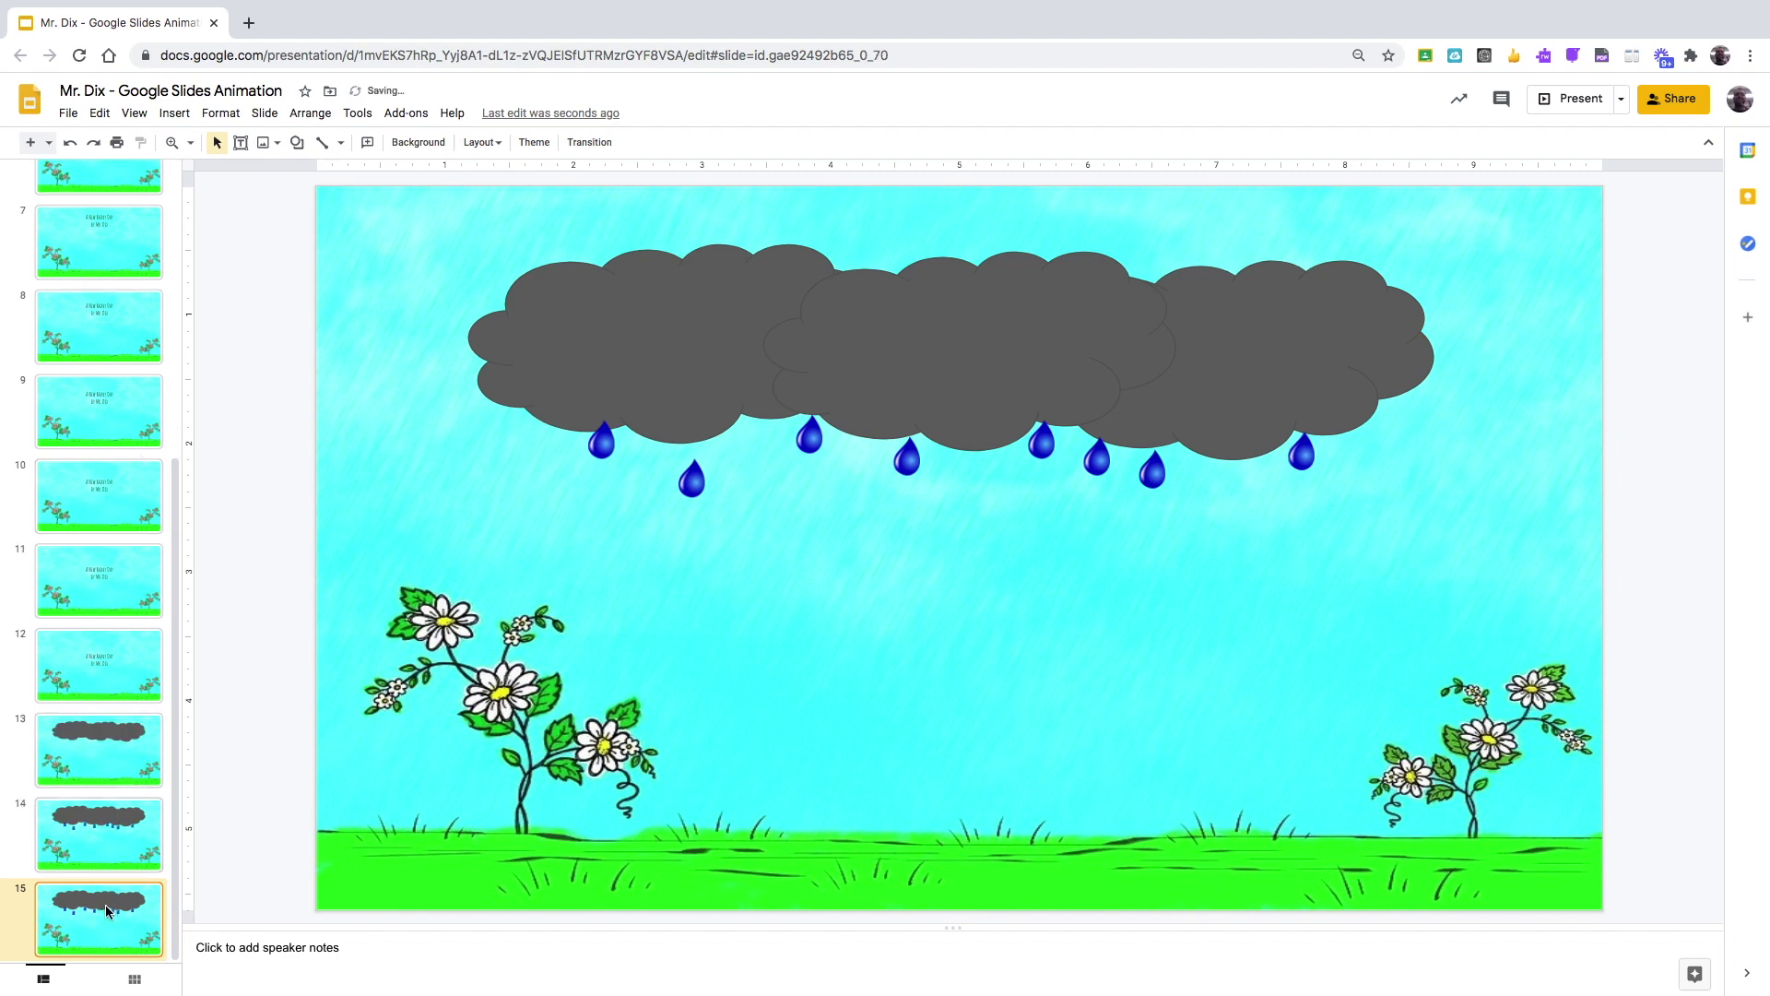
left_click_drag(615, 441, 693, 493)
left_click_drag(810, 435, 809, 454)
left_click_drag(908, 459, 907, 479)
left_click_drag(1042, 443, 1096, 478)
left_click_drag(1152, 472, 1155, 502)
left_click_drag(1301, 454, 1302, 463)
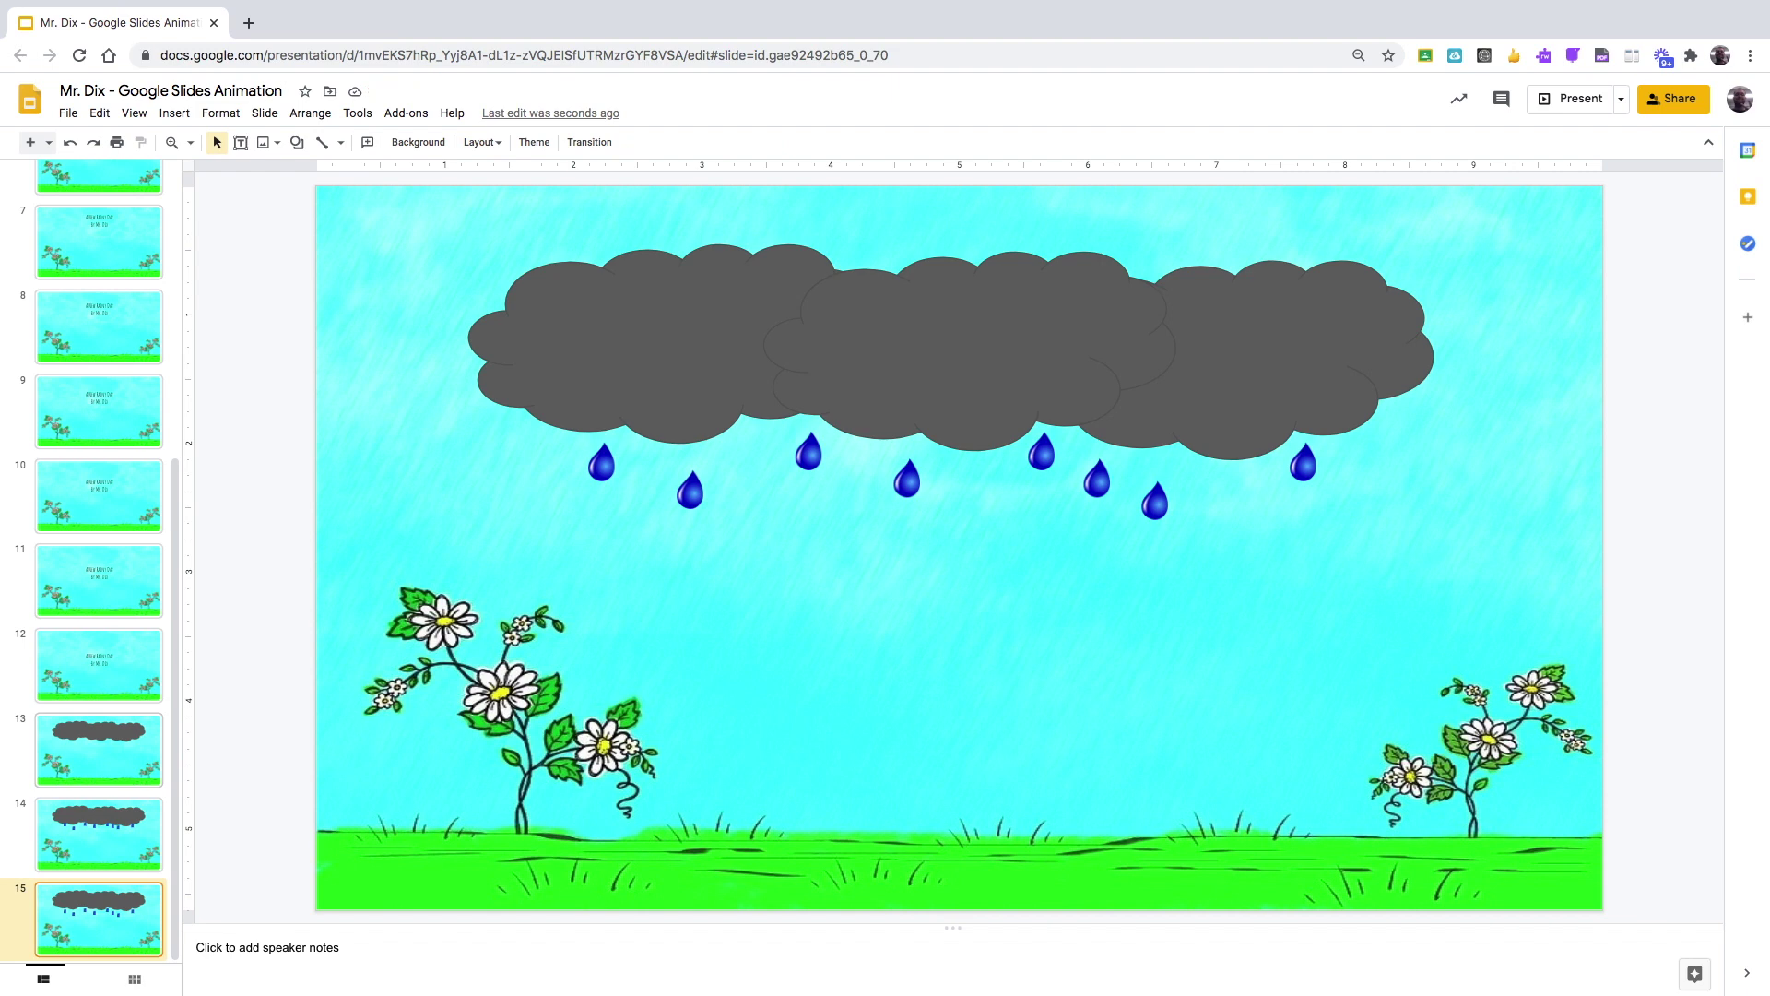
Step: Duplicate slide 15, then select all eight raindrops on slide 16 and move them slightly down together
key("ctrl+d")
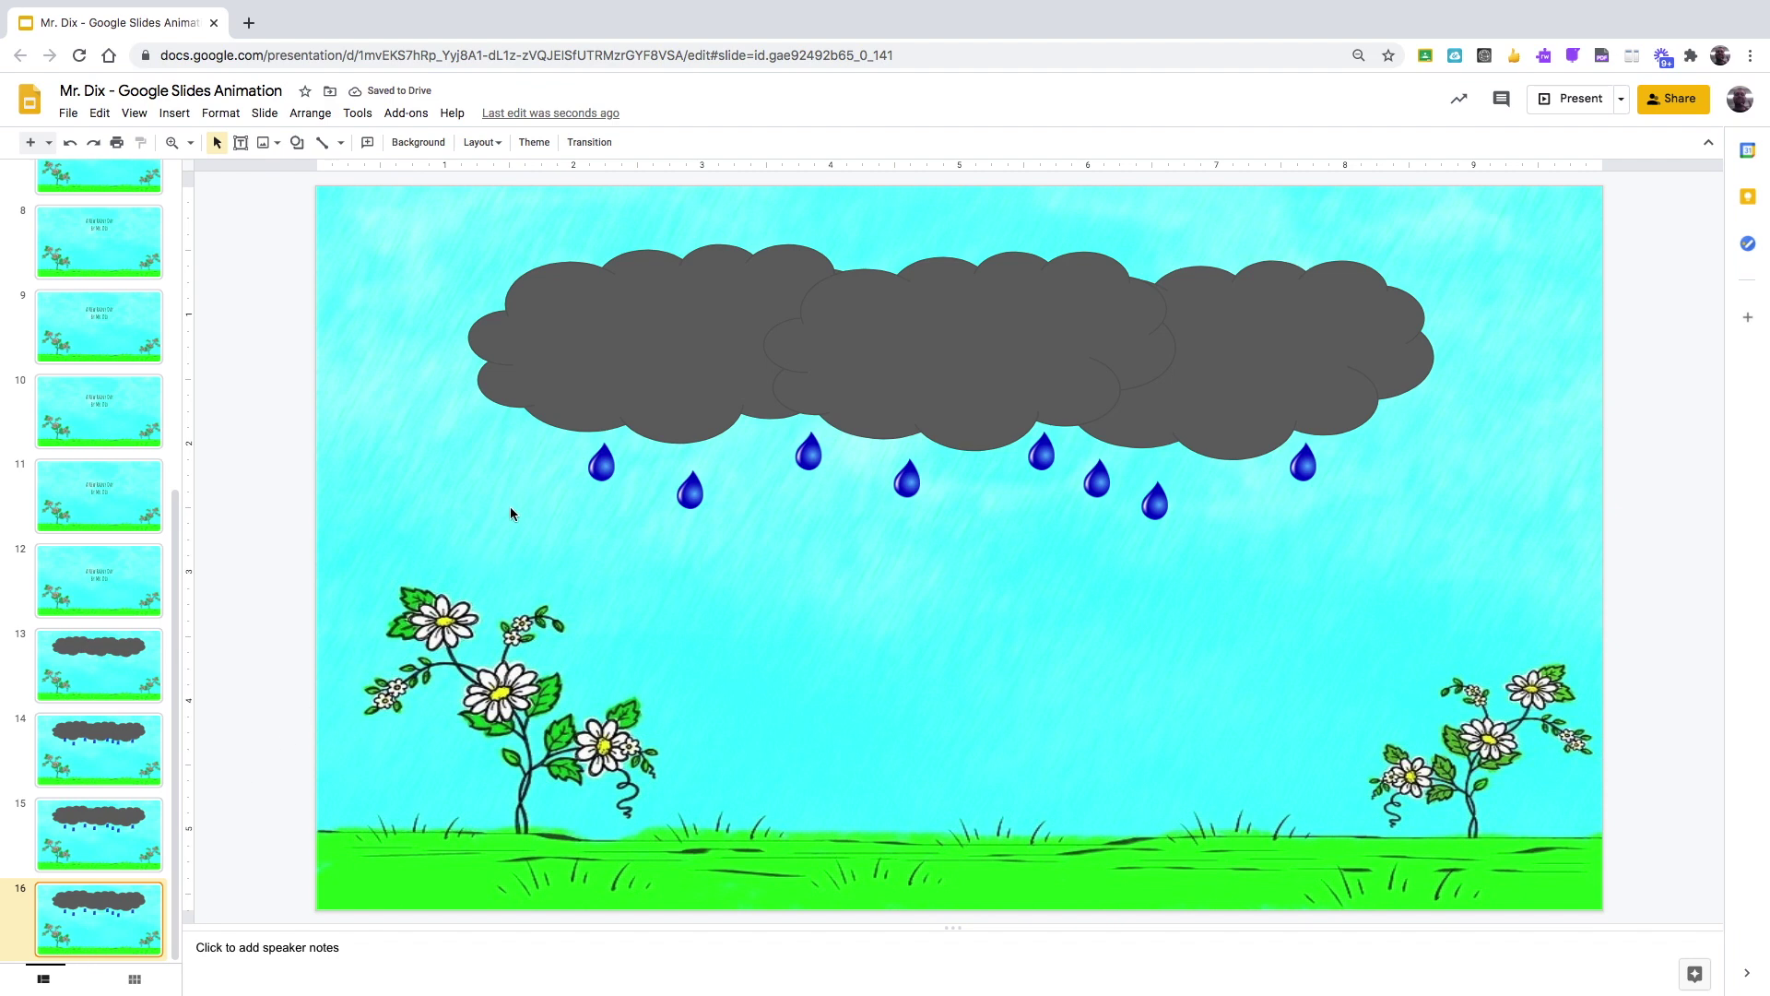
left_click(607, 467)
left_click(678, 497, "shift")
left_click(801, 458, "shift")
left_click(905, 480, "shift")
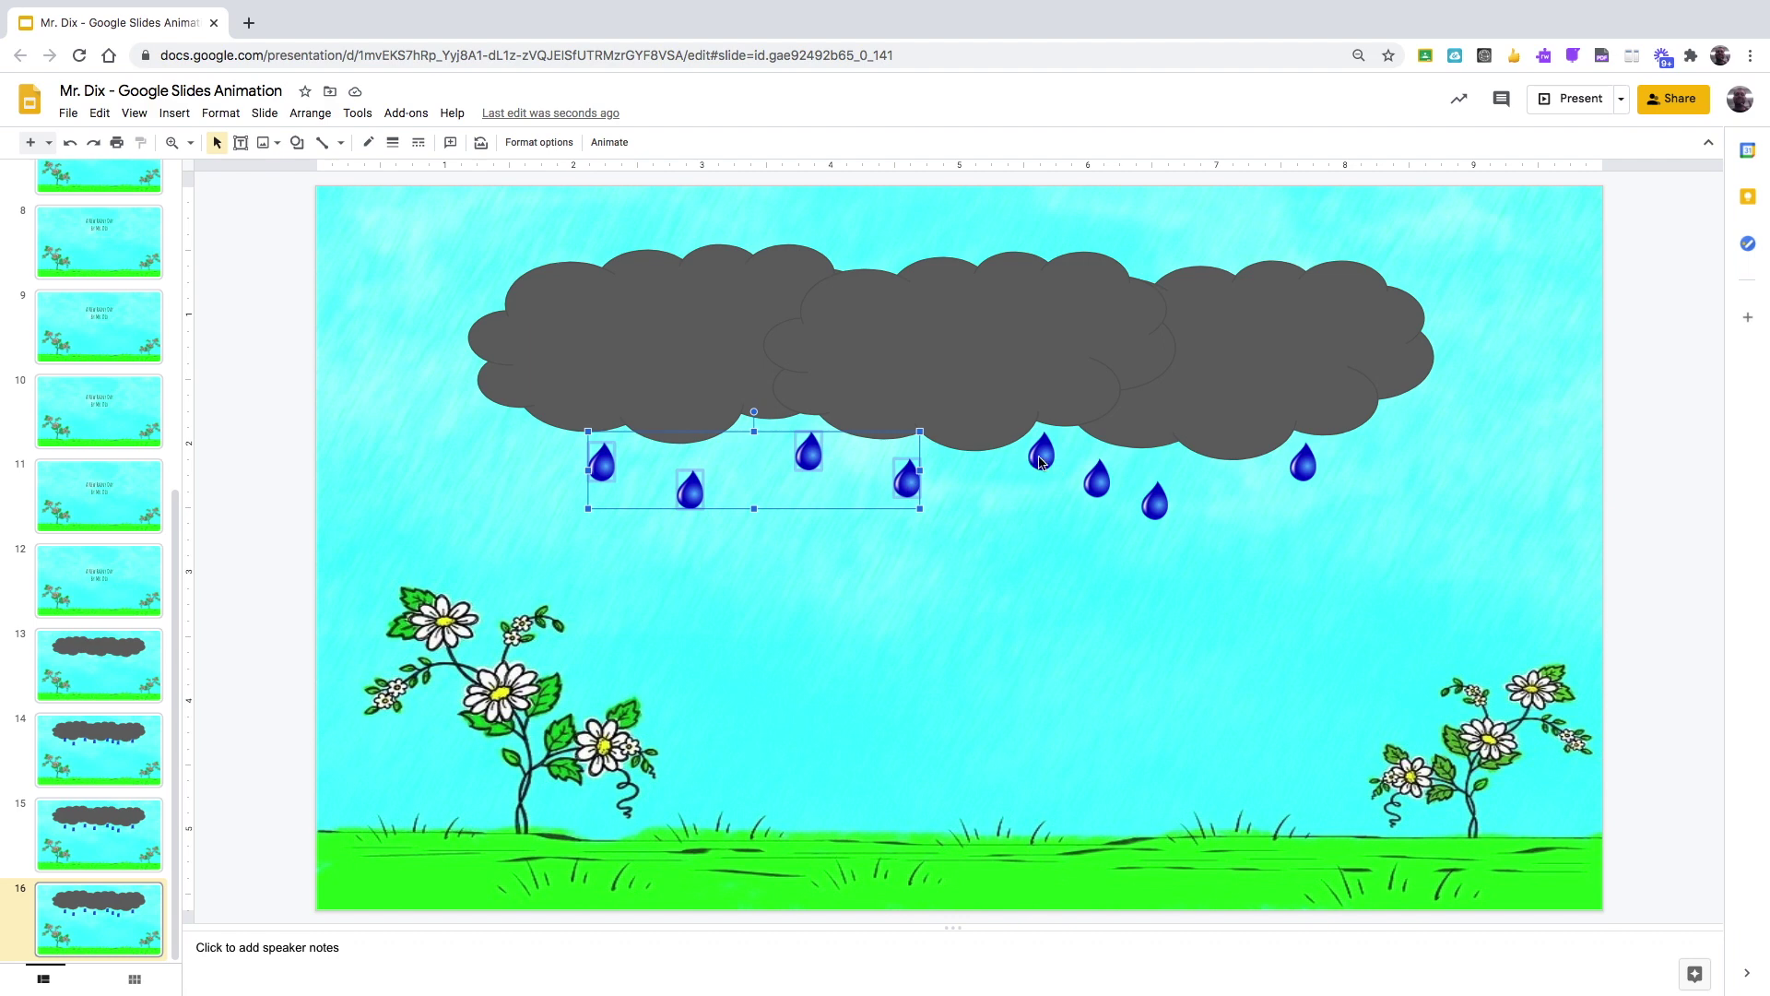
left_click(1040, 459, "shift")
left_click(1097, 480, "shift")
left_click(1155, 503, "shift")
left_click(1308, 467, "shift")
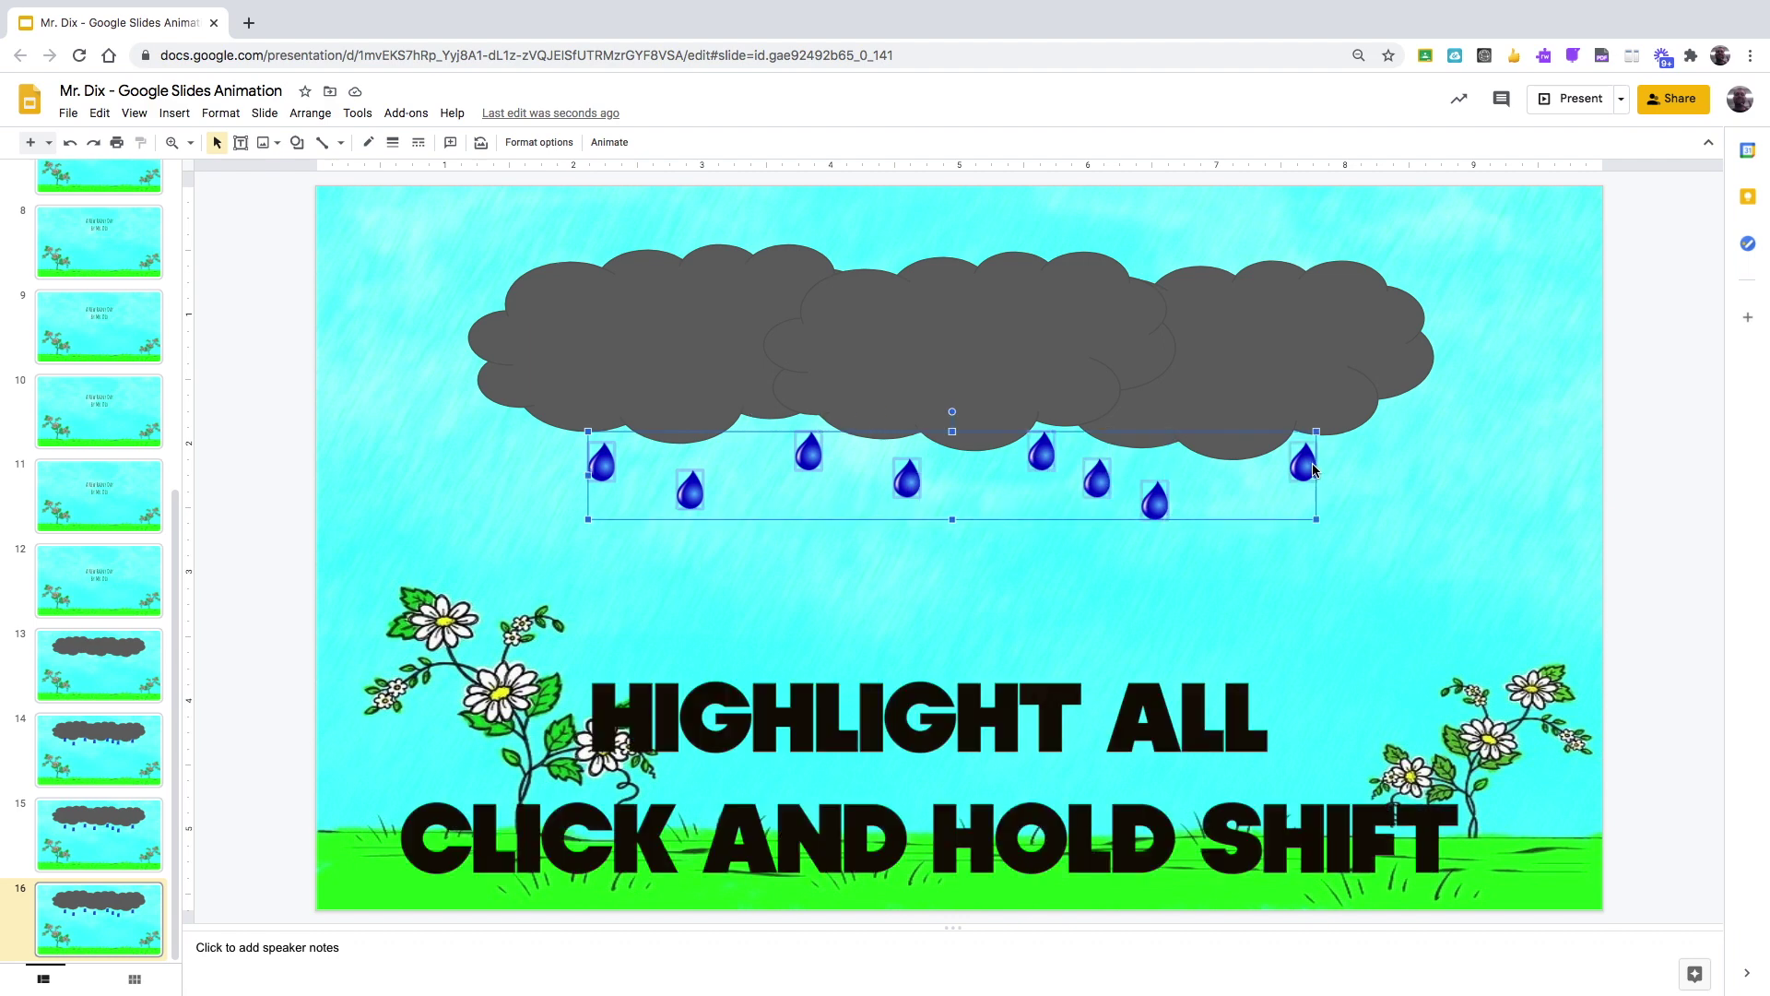
left_click_drag(1301, 474, 1302, 496)
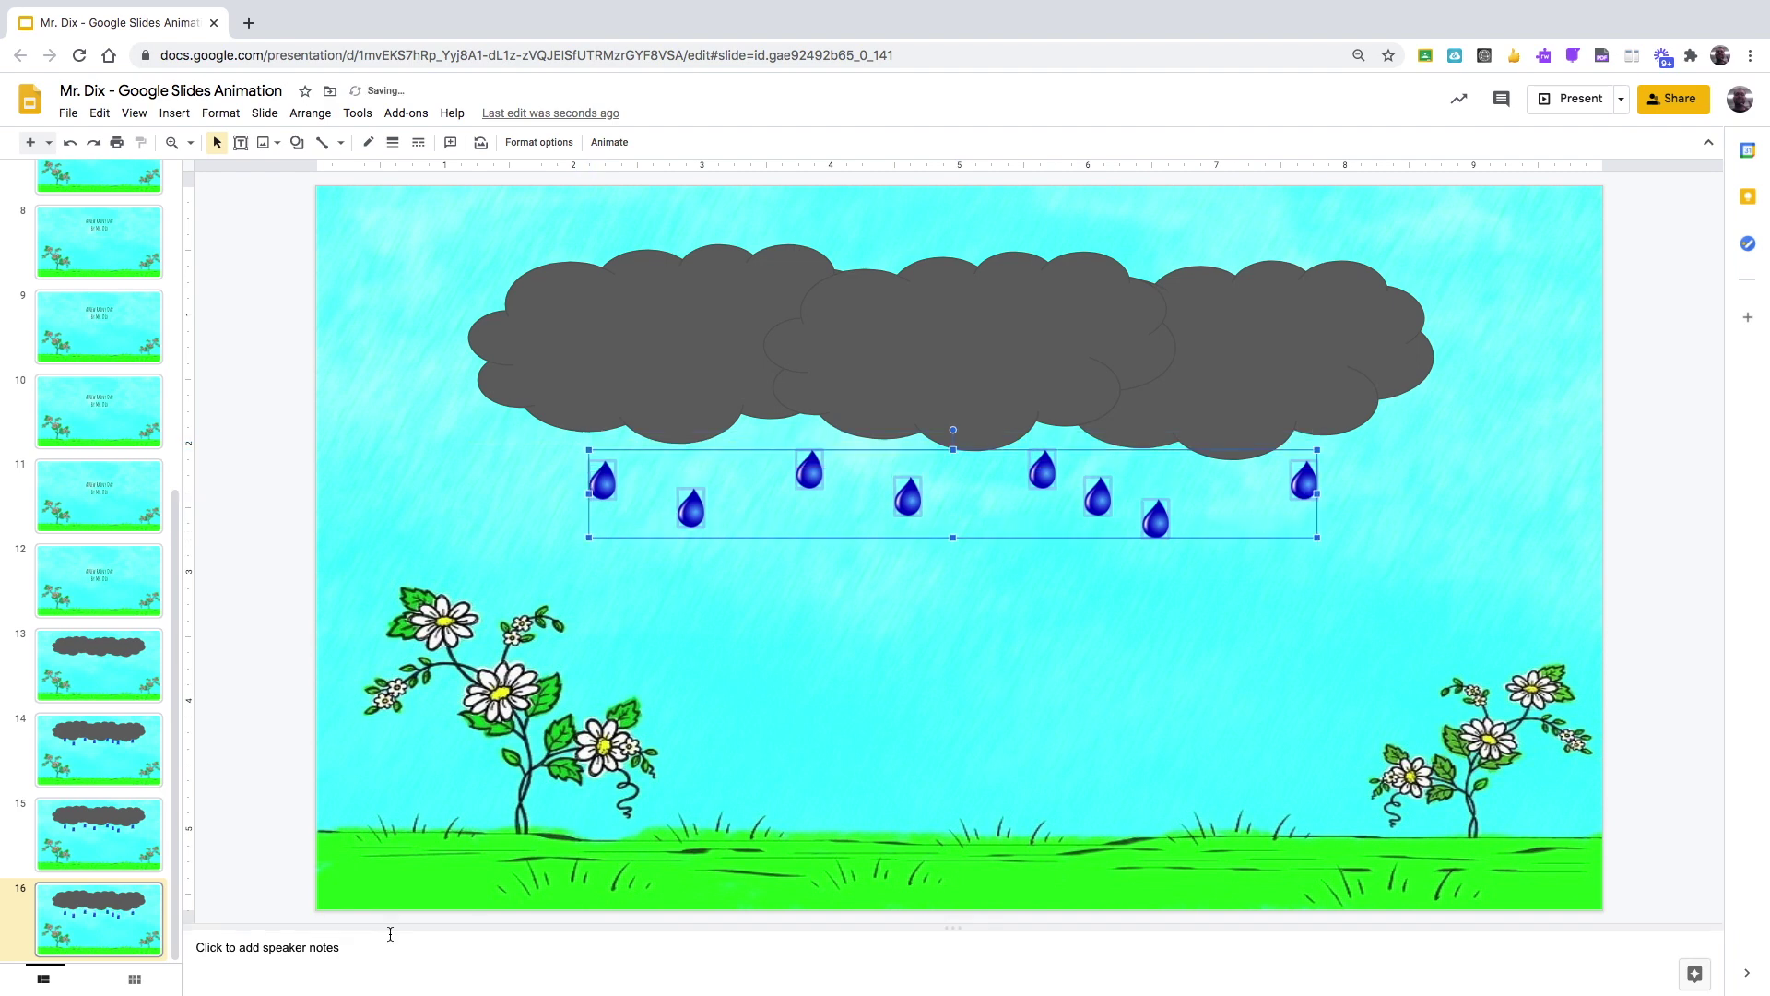
Step: Duplicate slide 16 and move all eight raindrops on slide 17 slightly further down as one selection
left_click(111, 929)
key("ctrl+d")
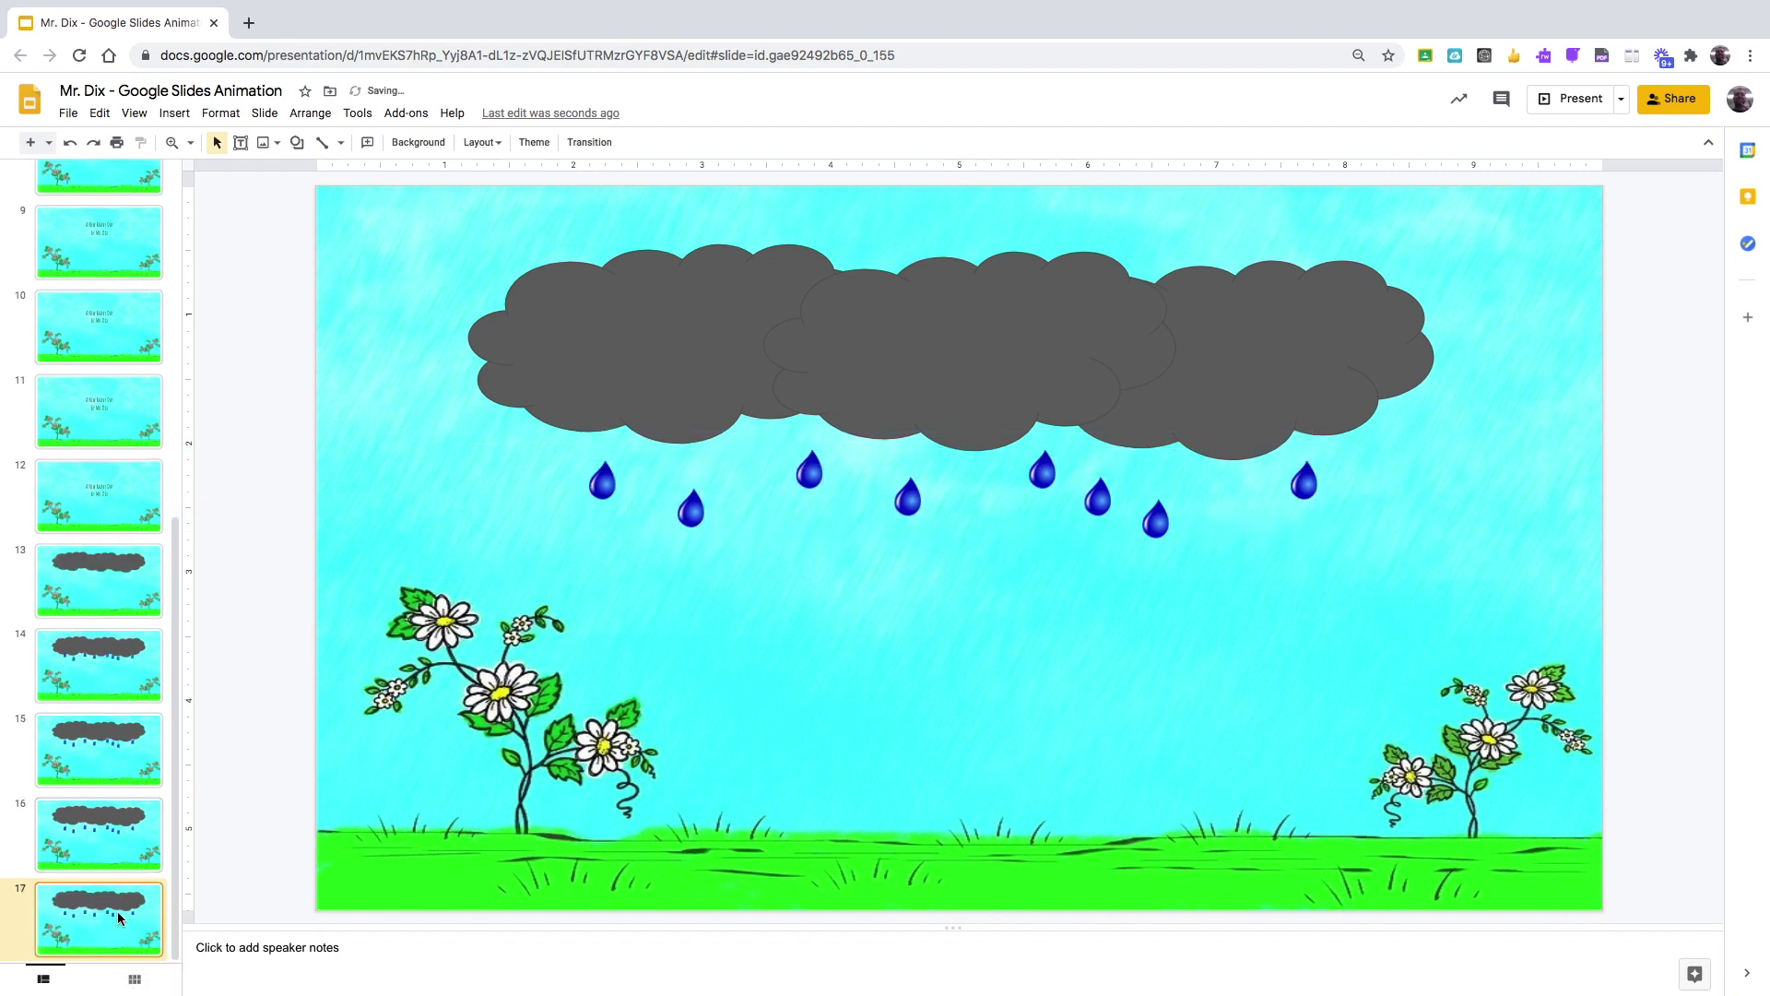
left_click(604, 485)
left_click(691, 509, "shift")
left_click(809, 470, "shift")
left_click(899, 509, "shift")
left_click(1051, 471, "shift")
left_click(1097, 498, "shift")
left_click(1156, 520, "shift")
left_click(1305, 487, "shift")
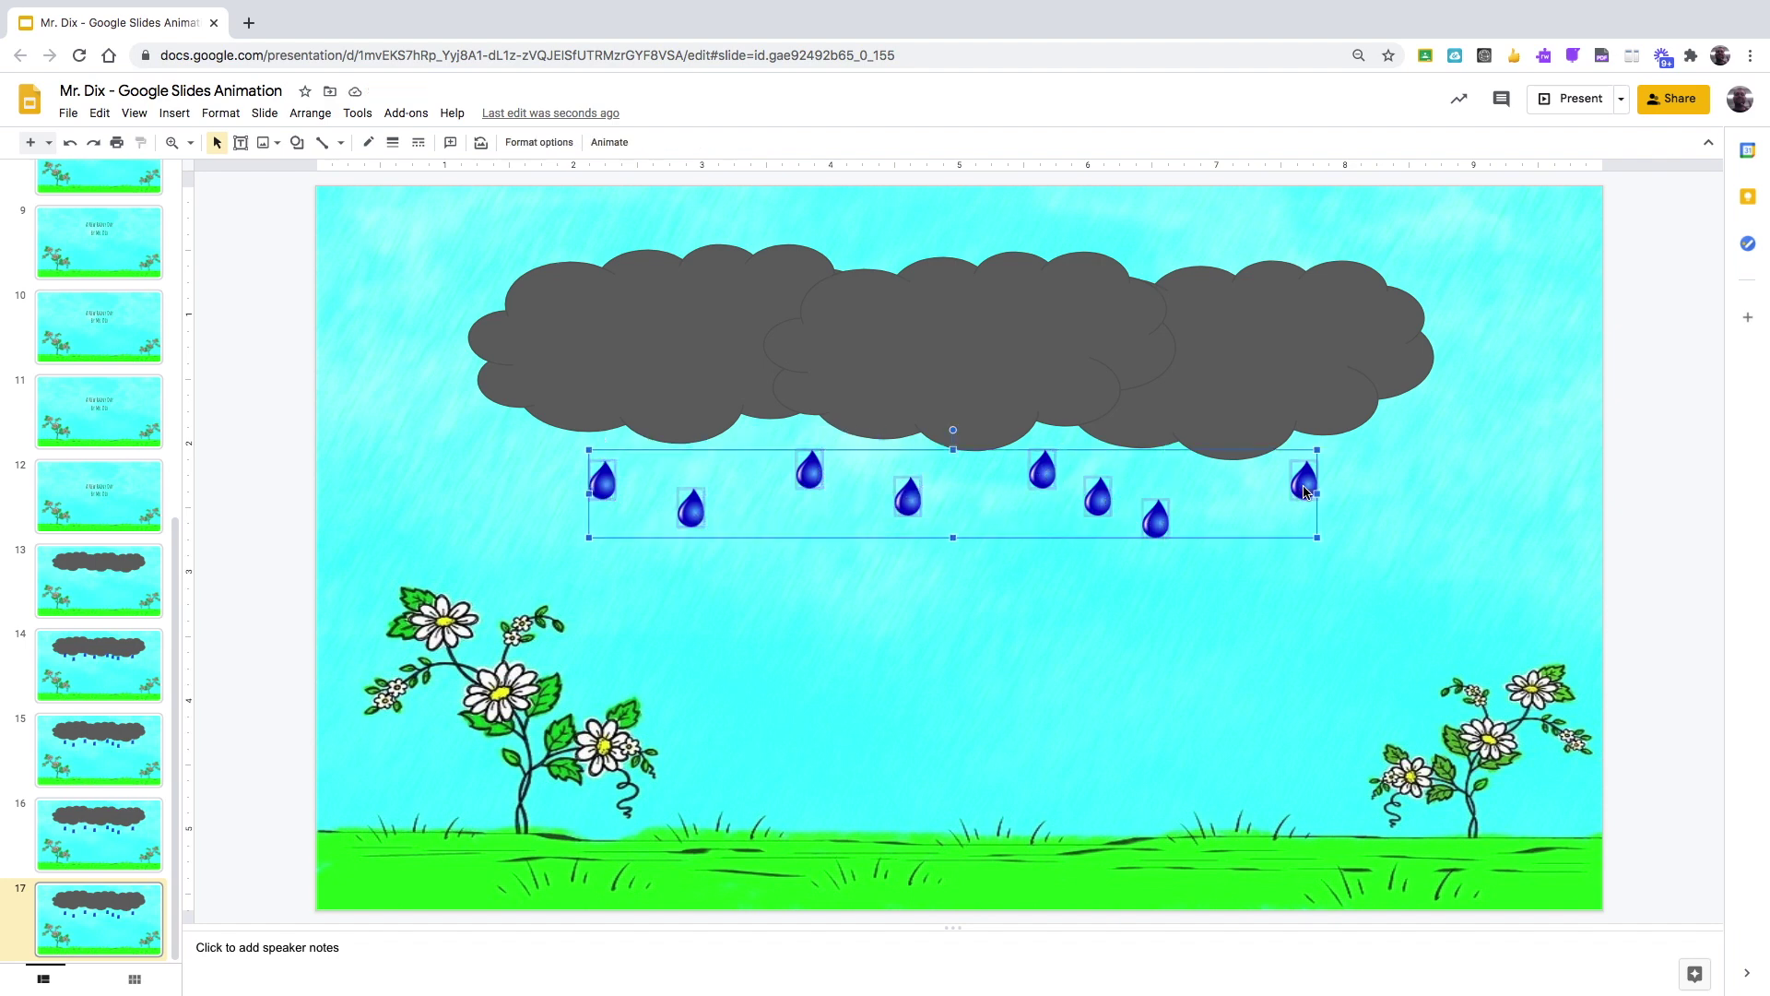
left_click_drag(1303, 487, 1302, 507)
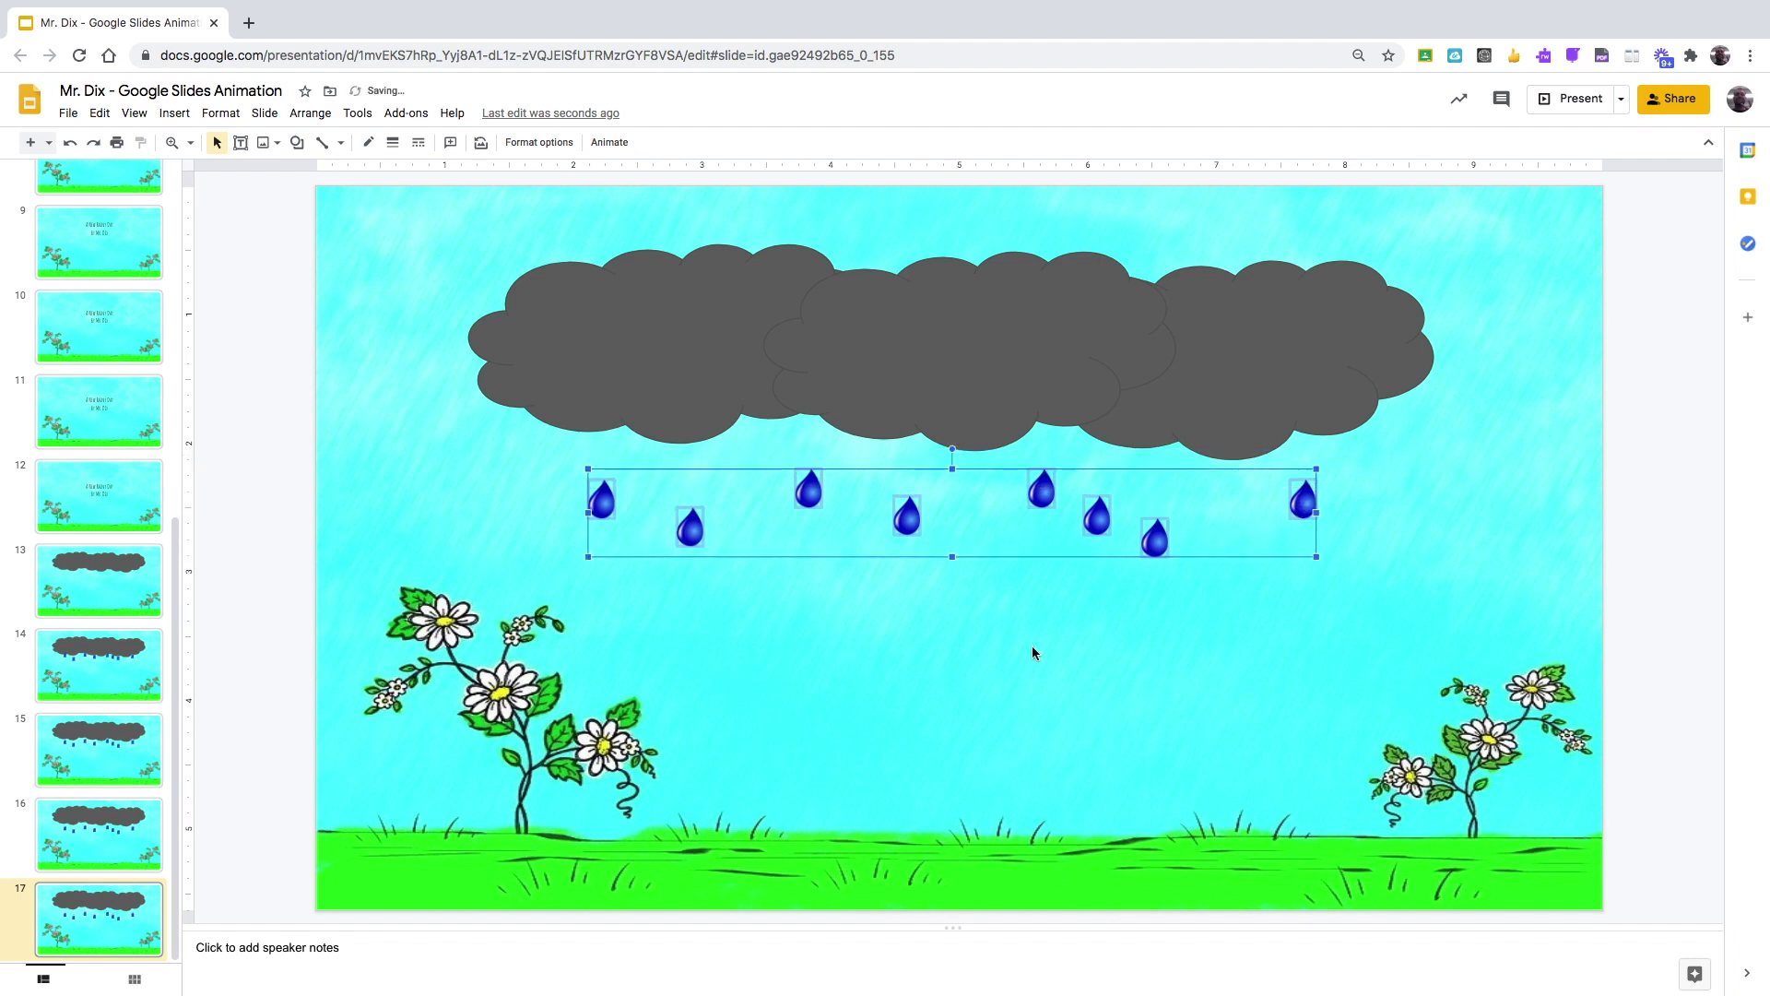
left_click(701, 584)
Step: Add eight more raindrops to slide 17 by duplicating existing ones and spacing the copies along the cloud's lower edge
left_click(609, 507)
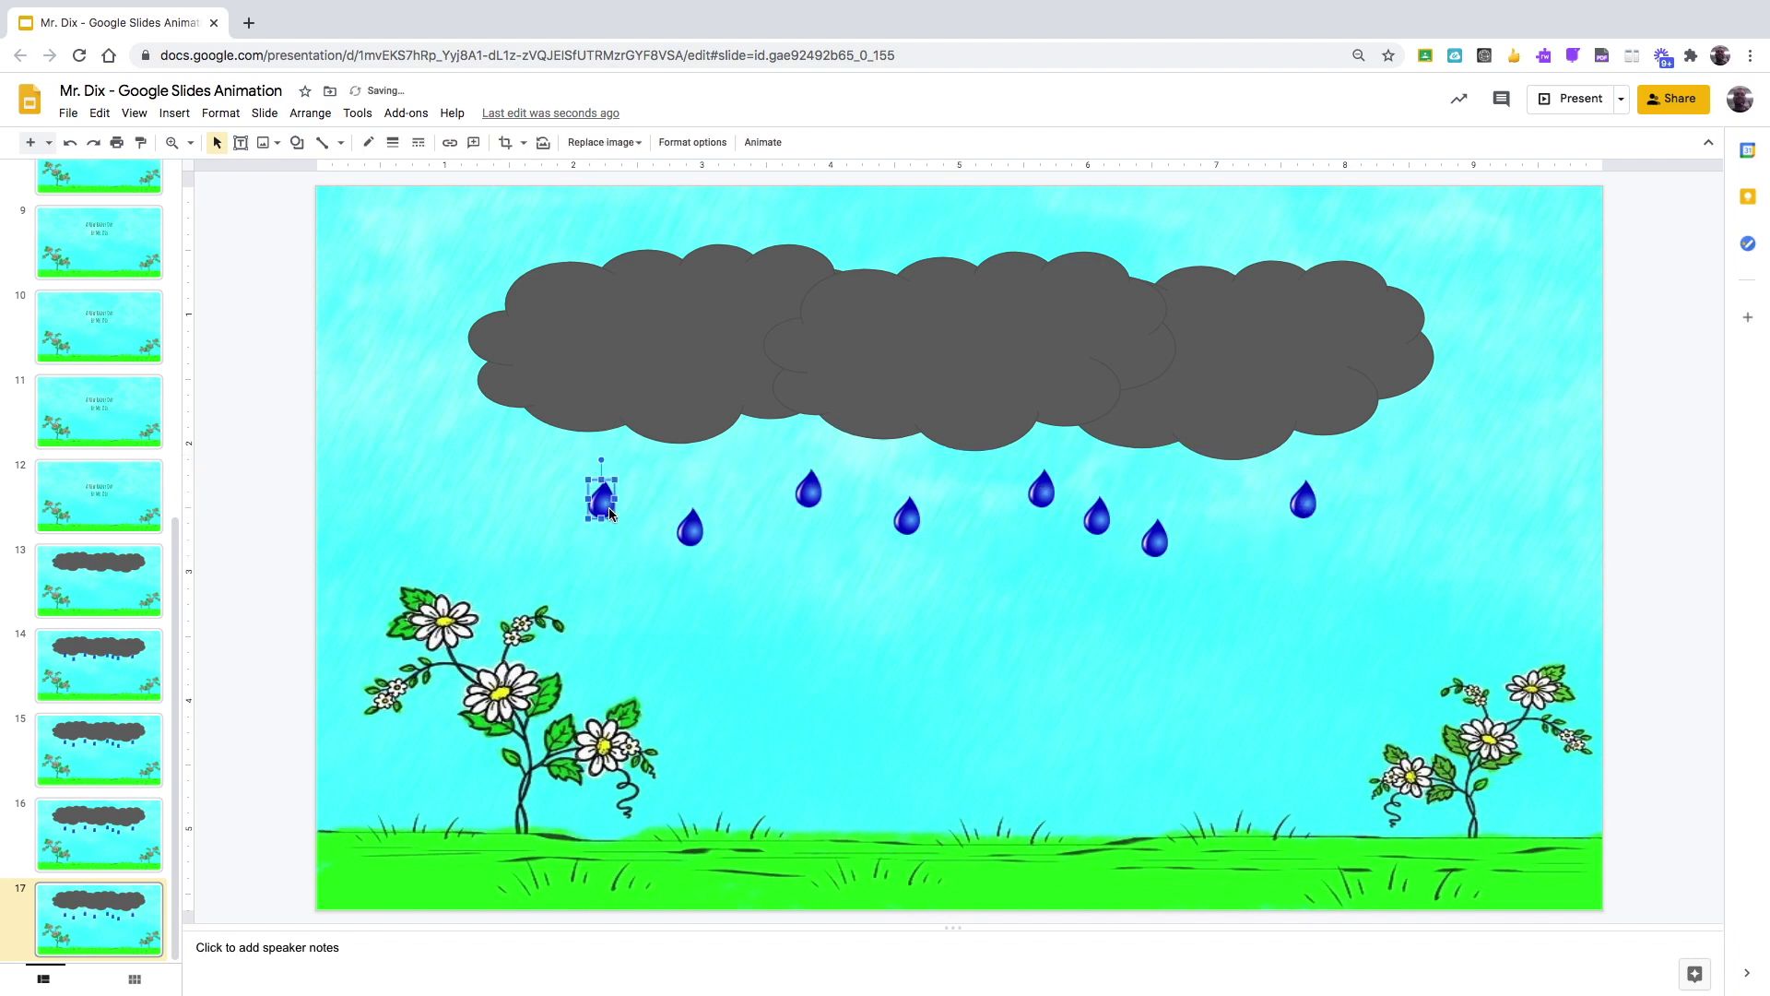
key("ctrl+d")
left_click_drag(625, 522, 602, 432)
left_click(694, 531)
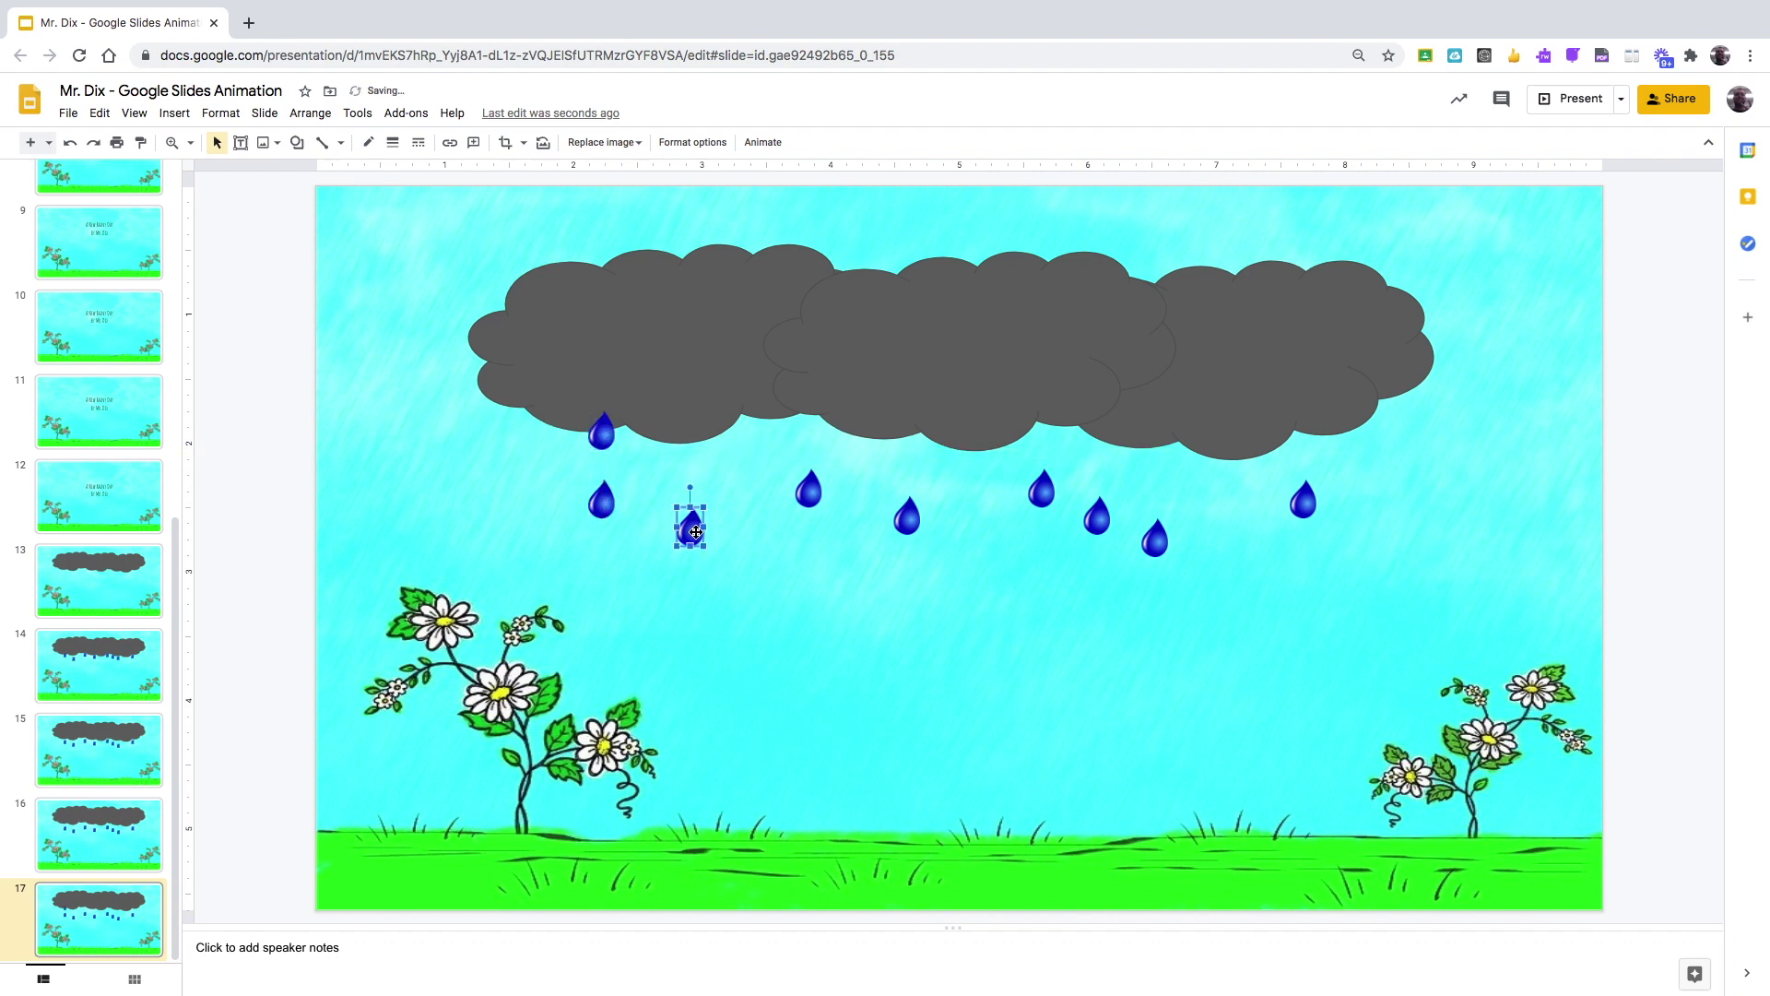
key("ctrl+d")
left_click_drag(712, 548, 980, 463)
key("ctrl+d")
key("ctrl+d")
key("ctrl+d")
left_click_drag(1135, 474, 1220, 467)
left_click_drag(915, 595, 1275, 450)
key("ctrl+d")
left_click_drag(1285, 459, 1334, 444)
Step: Add slides 18 and 19 as rain frames, moving all the raindrops slightly lower
left_click_drag(584, 407, 1171, 559)
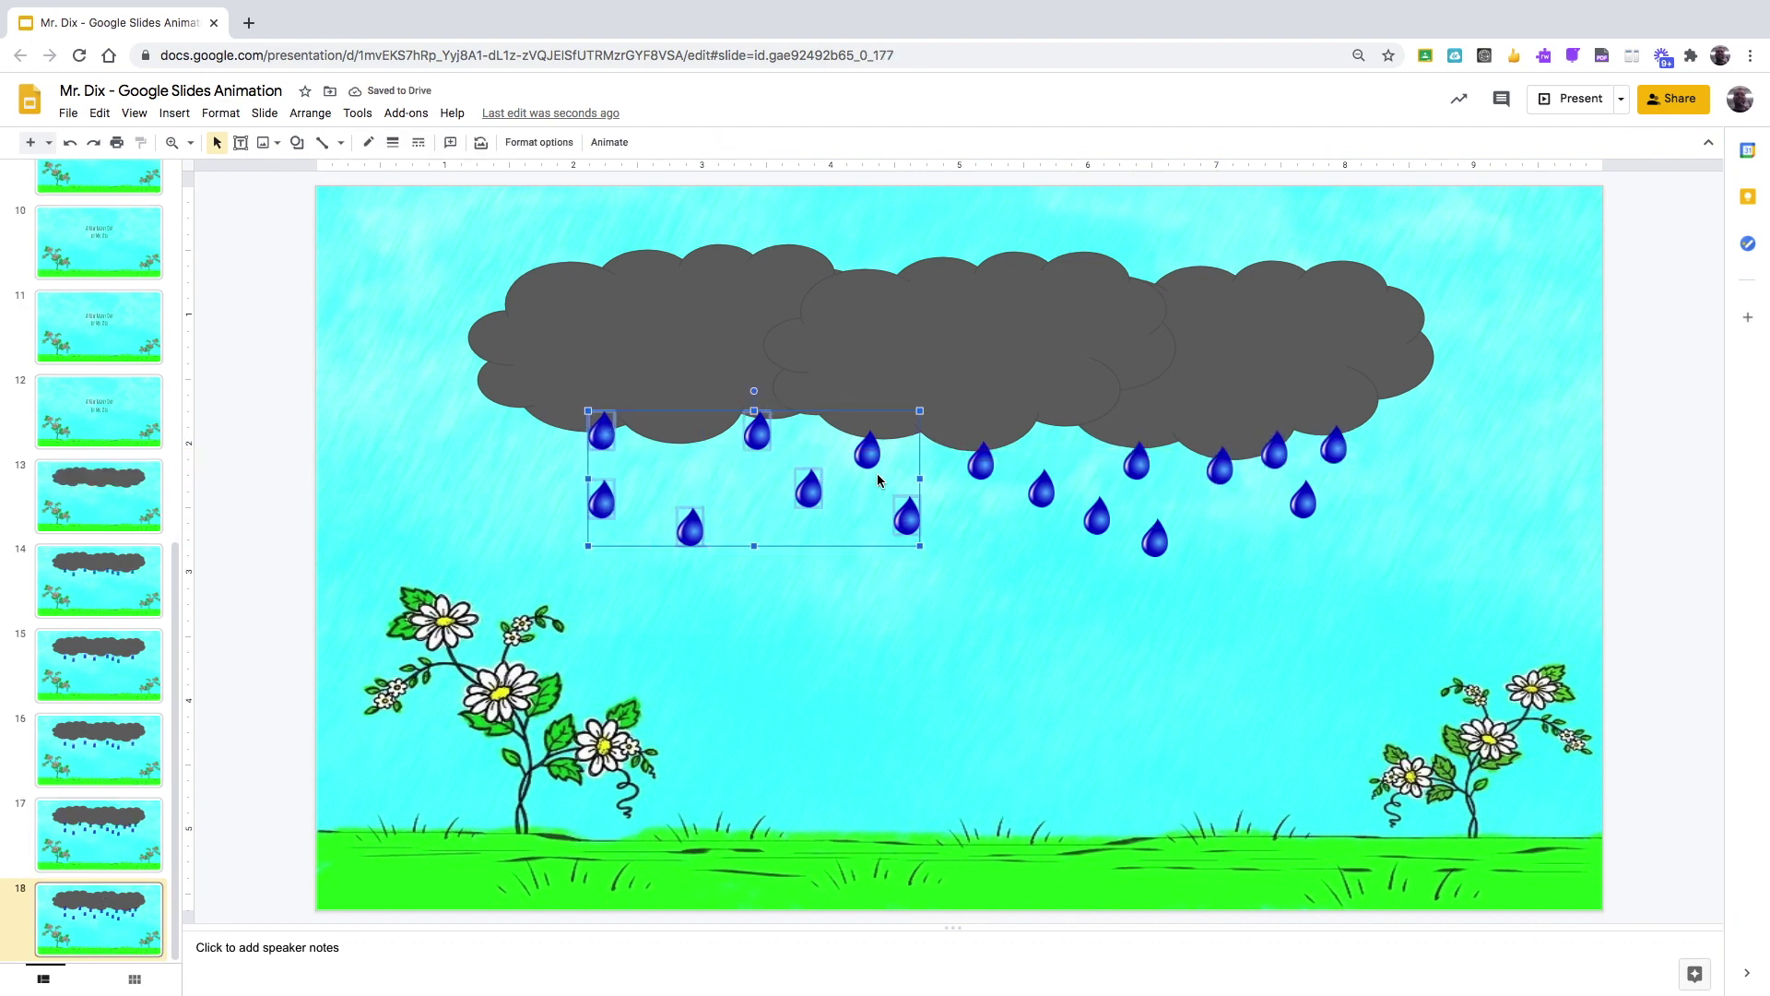
left_click(1220, 468, "shift")
left_click_drag(1042, 489, 1045, 534)
left_click_drag(553, 433, 1356, 571)
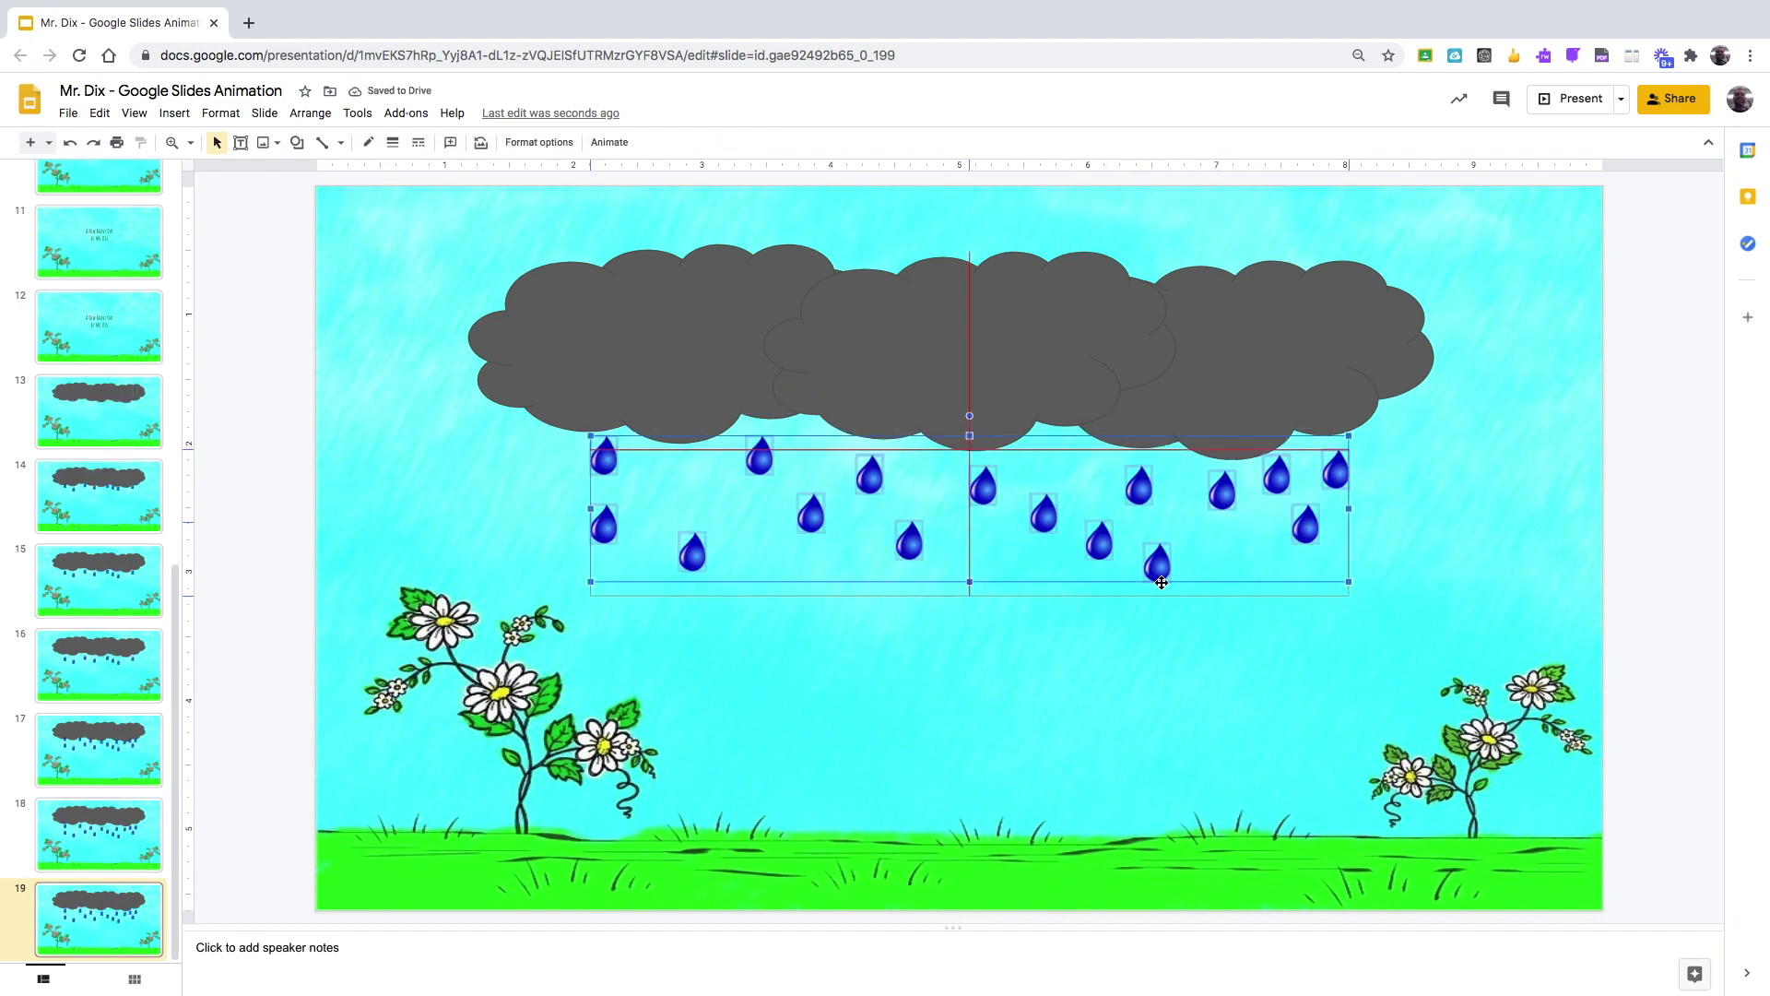
left_click_drag(1042, 516, 1045, 553)
Step: Duplicate a raindrop six times and space the copies in a fresh row just below the cloud bank
left_click(516, 576)
left_click(604, 498)
key("ctrl+d")
left_click_drag(616, 510, 712, 449)
key("ctrl+d")
key("ctrl+d")
left_click_drag(724, 461, 935, 458)
key("ctrl+d")
left_click_drag(948, 471, 1196, 470)
key("ctrl+d")
Step: Duplicate slide 21 and move the raindrops slightly down on the copy
left_click(99, 834)
scroll(153, 454, "down", 1)
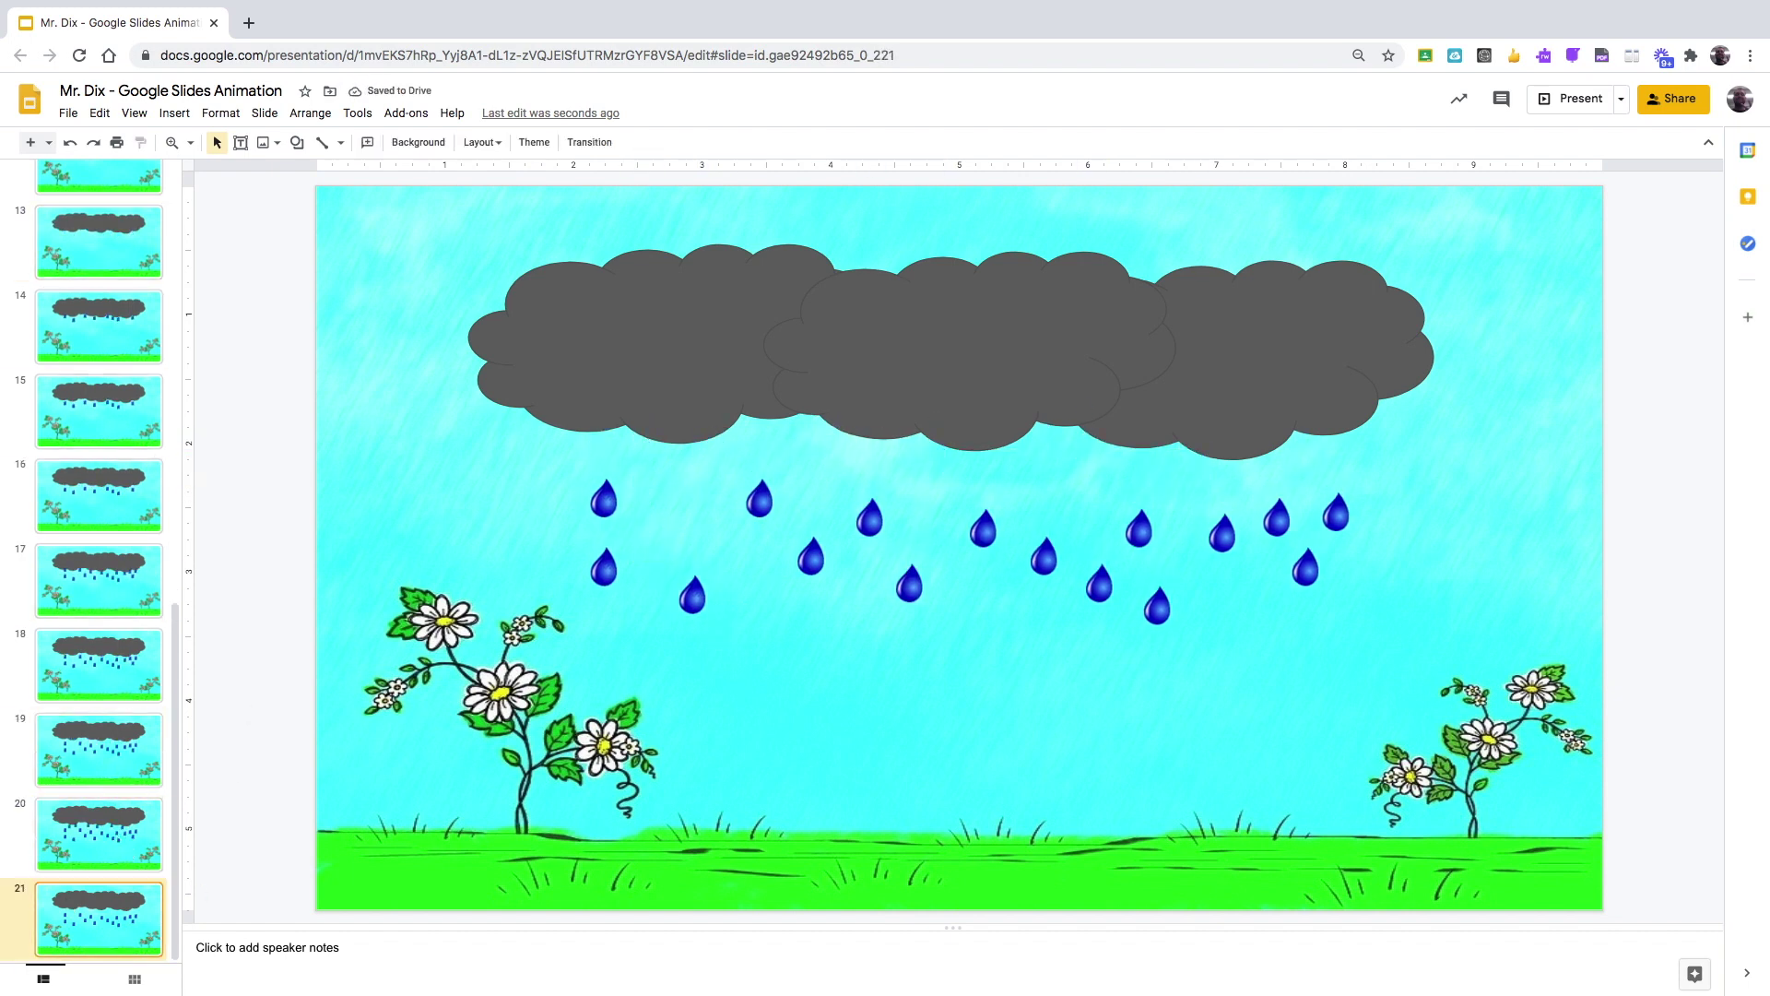
key("ctrl+d")
left_click_drag(586, 419, 1177, 631)
left_click_drag(1211, 472, 1211, 501)
Step: Select all the raindrops on slide 22 and move them a little further toward the meadow
left_click(461, 494)
key("ctrl+d")
left_click_drag(494, 466, 1297, 578)
left_click_drag(1376, 663, 1375, 666)
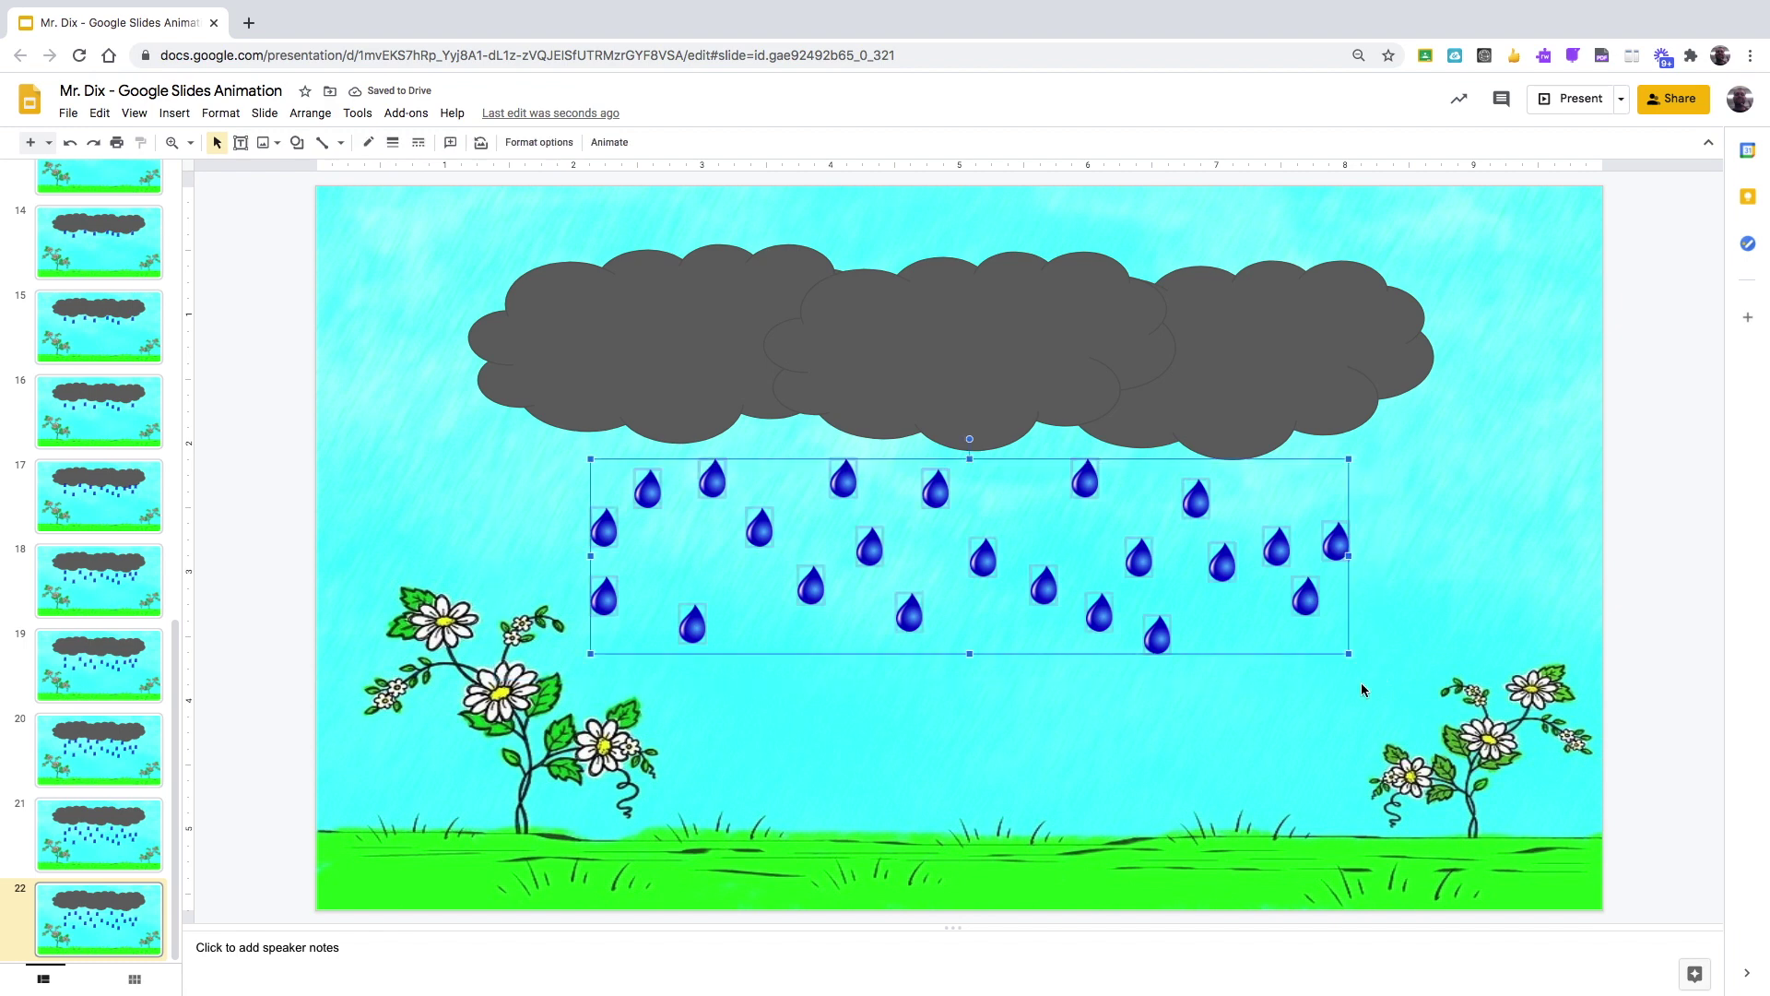
left_click_drag(1169, 633, 1169, 659)
Step: Add slides 23 and 24 as duplicates of the preceding frame, moving all the raindrops slightly lower on each
left_click(98, 911)
key("ctrl+d")
left_click_drag(568, 497, 1349, 694)
left_click_drag(1156, 661, 1160, 685)
left_click(52, 907)
key("ctrl+d")
left_click_drag(587, 517, 1289, 728)
left_click_drag(1167, 687, 1166, 712)
Step: Add slides 25 and 26 as duplicates of the preceding frame, moving all the raindrops slightly lower on each
left_click(74, 908)
key("ctrl+d")
left_click_drag(572, 518, 1327, 756)
left_click_drag(1158, 713, 1158, 738)
left_click(152, 910)
key("ctrl+d")
left_click_drag(569, 553, 1333, 758)
left_click_drag(1159, 738, 1161, 766)
Step: Add slides 27 and 28 as duplicates, moving all the raindrops lower until the lowest one reaches the grass
left_click(149, 920)
key("ctrl+d")
left_click_drag(624, 570, 1354, 816)
left_click_drag(1157, 766, 1157, 791)
left_click(131, 913)
key("ctrl+d")
left_click_drag(565, 588, 1422, 844)
left_click_drag(1157, 791, 1157, 819)
left_click(743, 541)
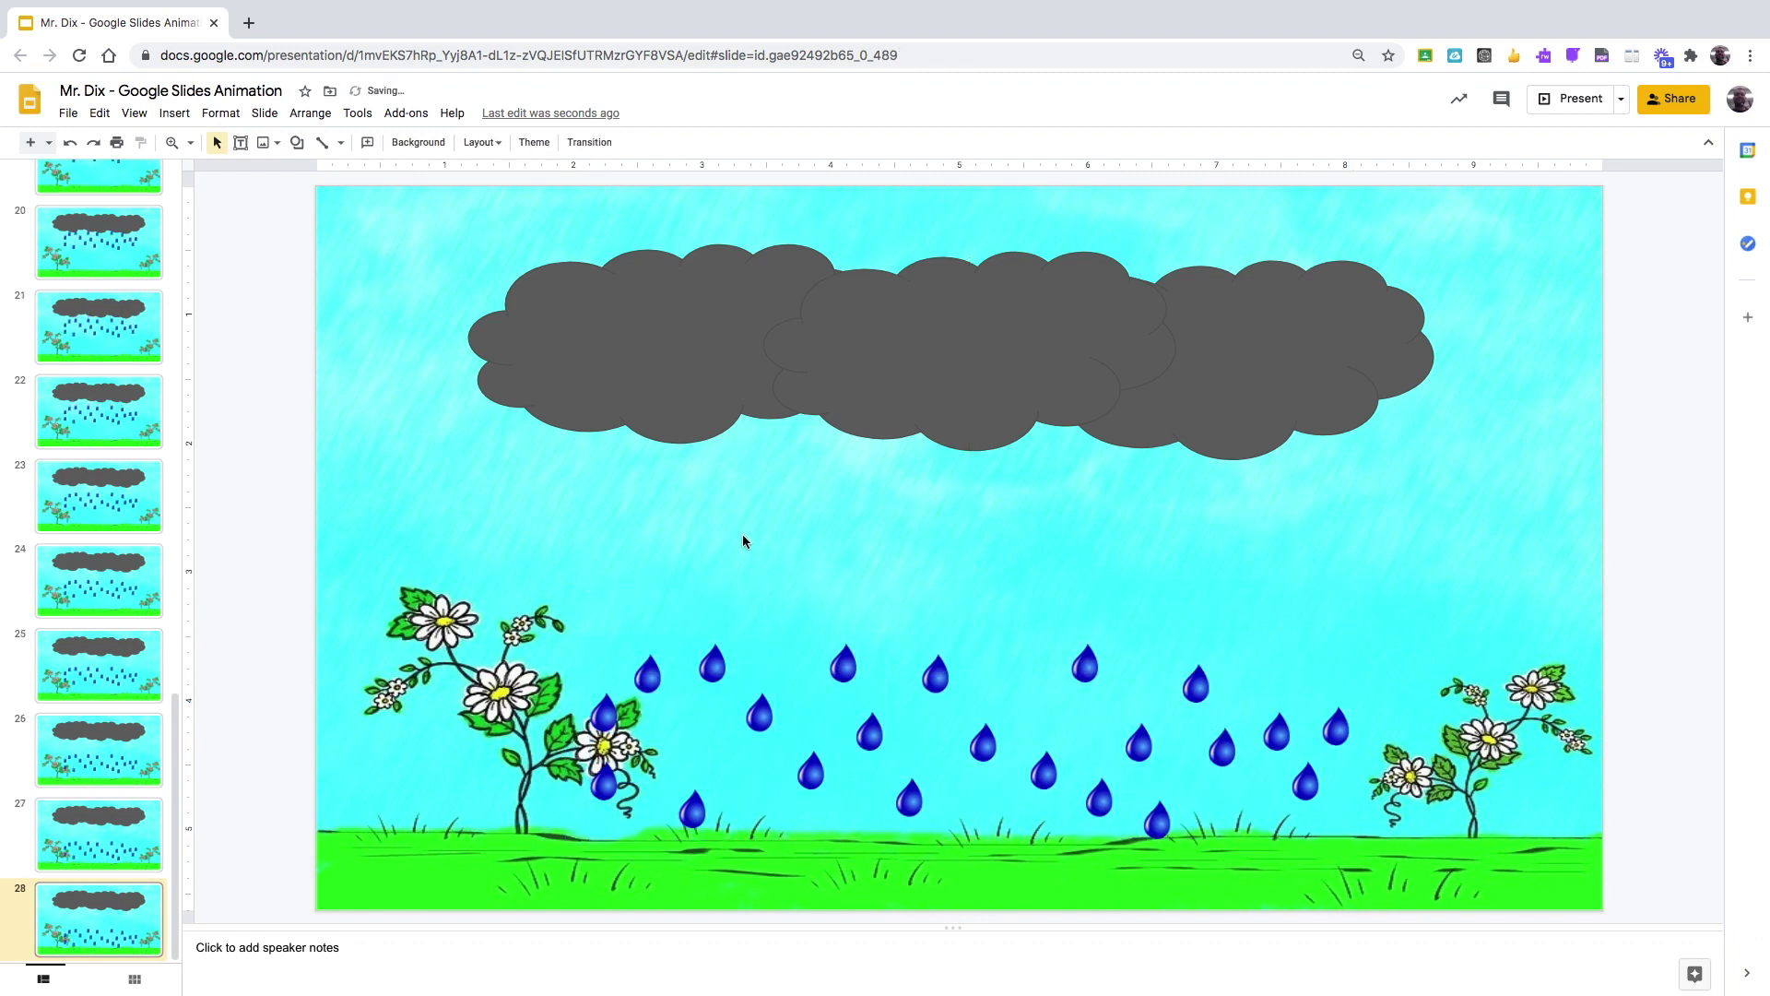
Step: Duplicate slide 28, deleting the two lowest raindrops on the copy and moving the remaining ones slightly down
key("ctrl+d")
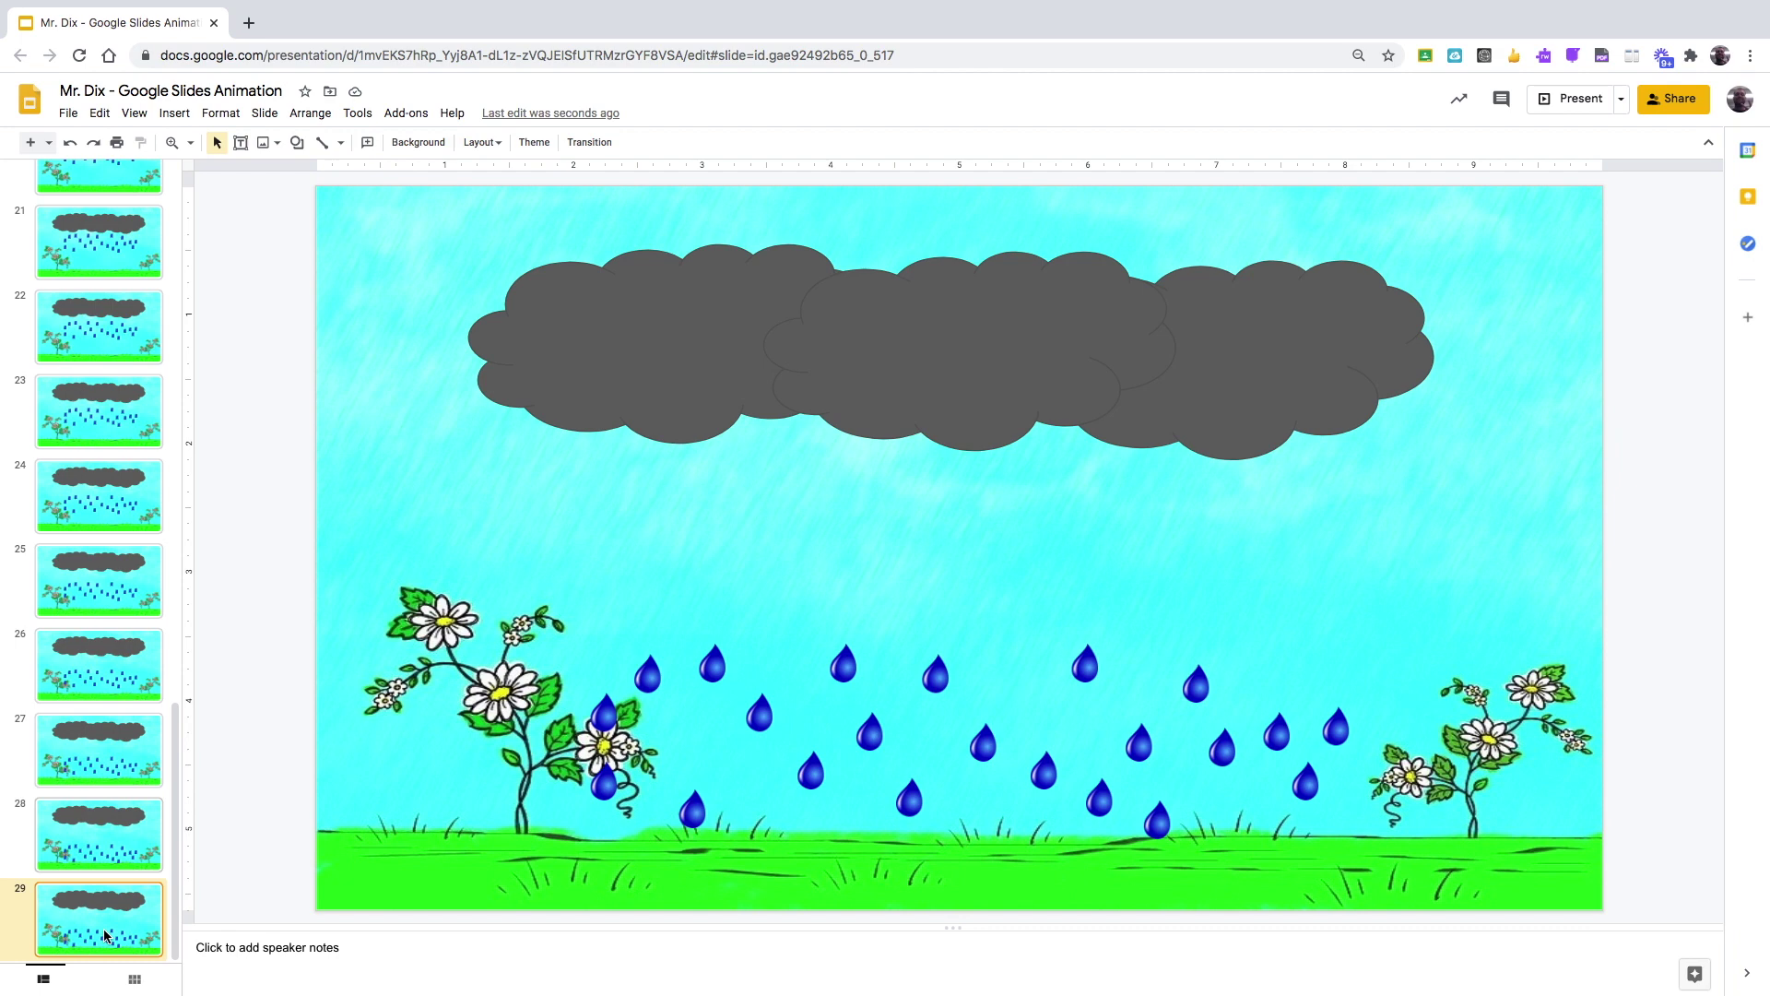
left_click(1166, 817)
key("Delete")
left_click(693, 810)
key("Delete")
left_click_drag(553, 658, 1410, 825)
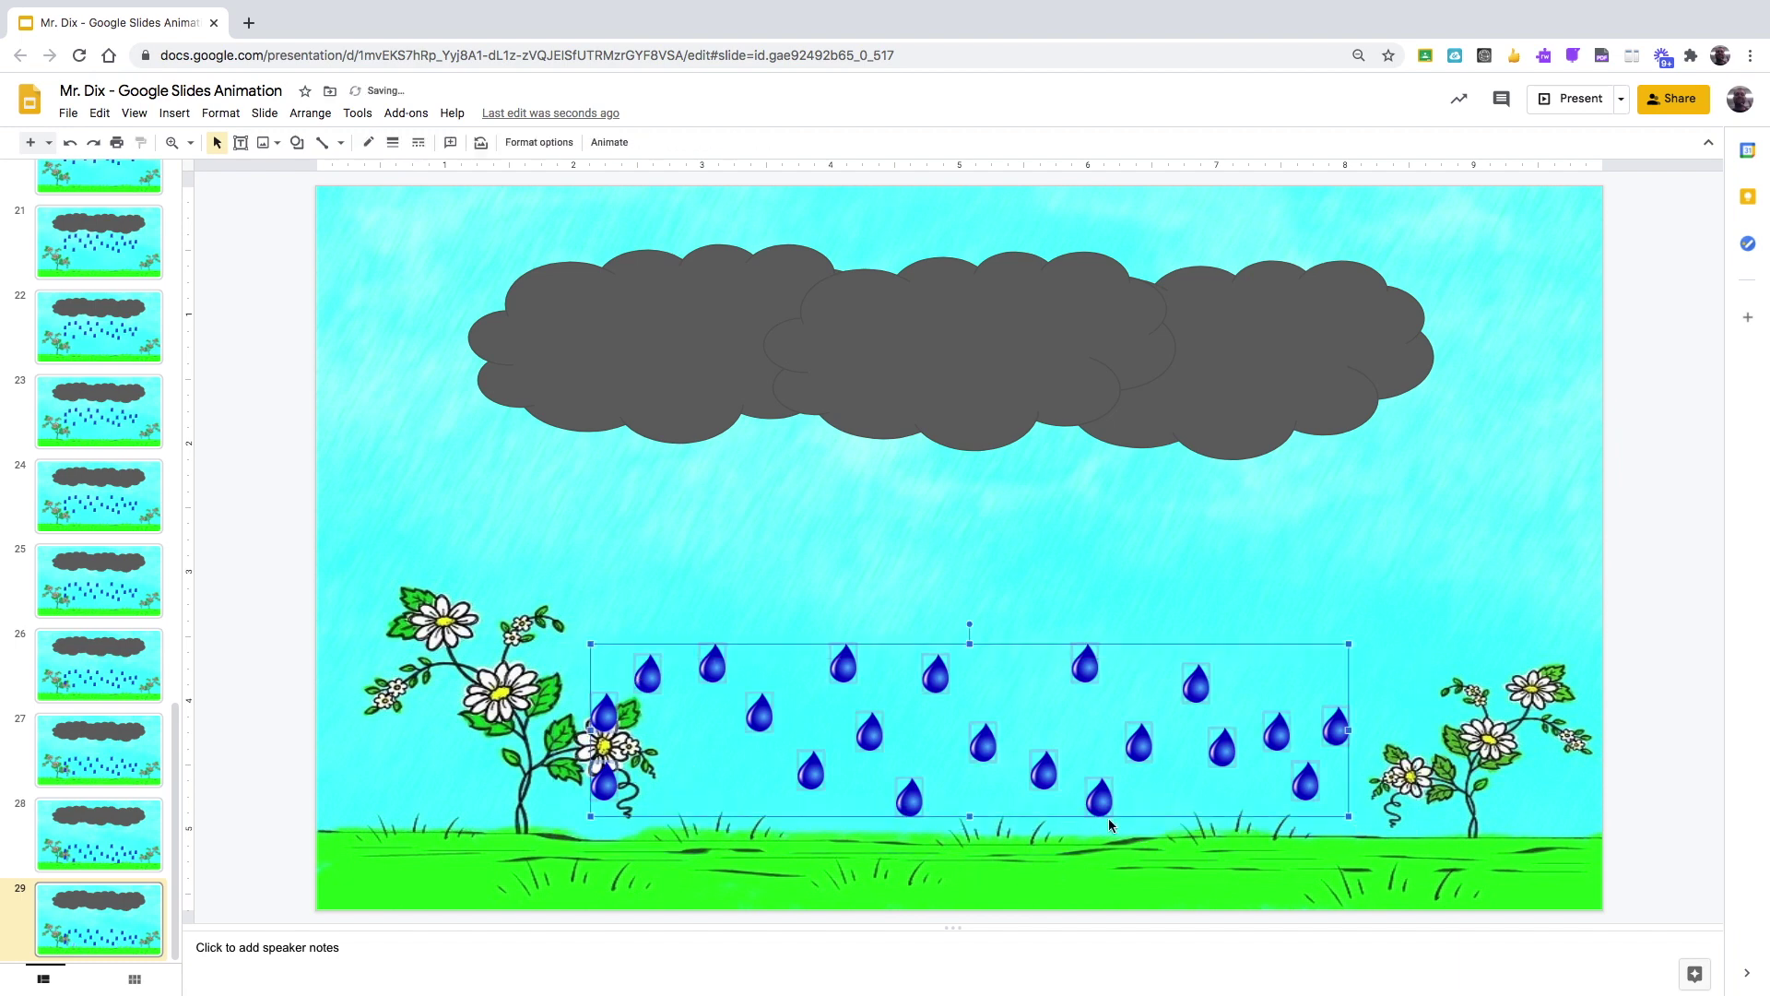
left_click_drag(1094, 806, 1094, 832)
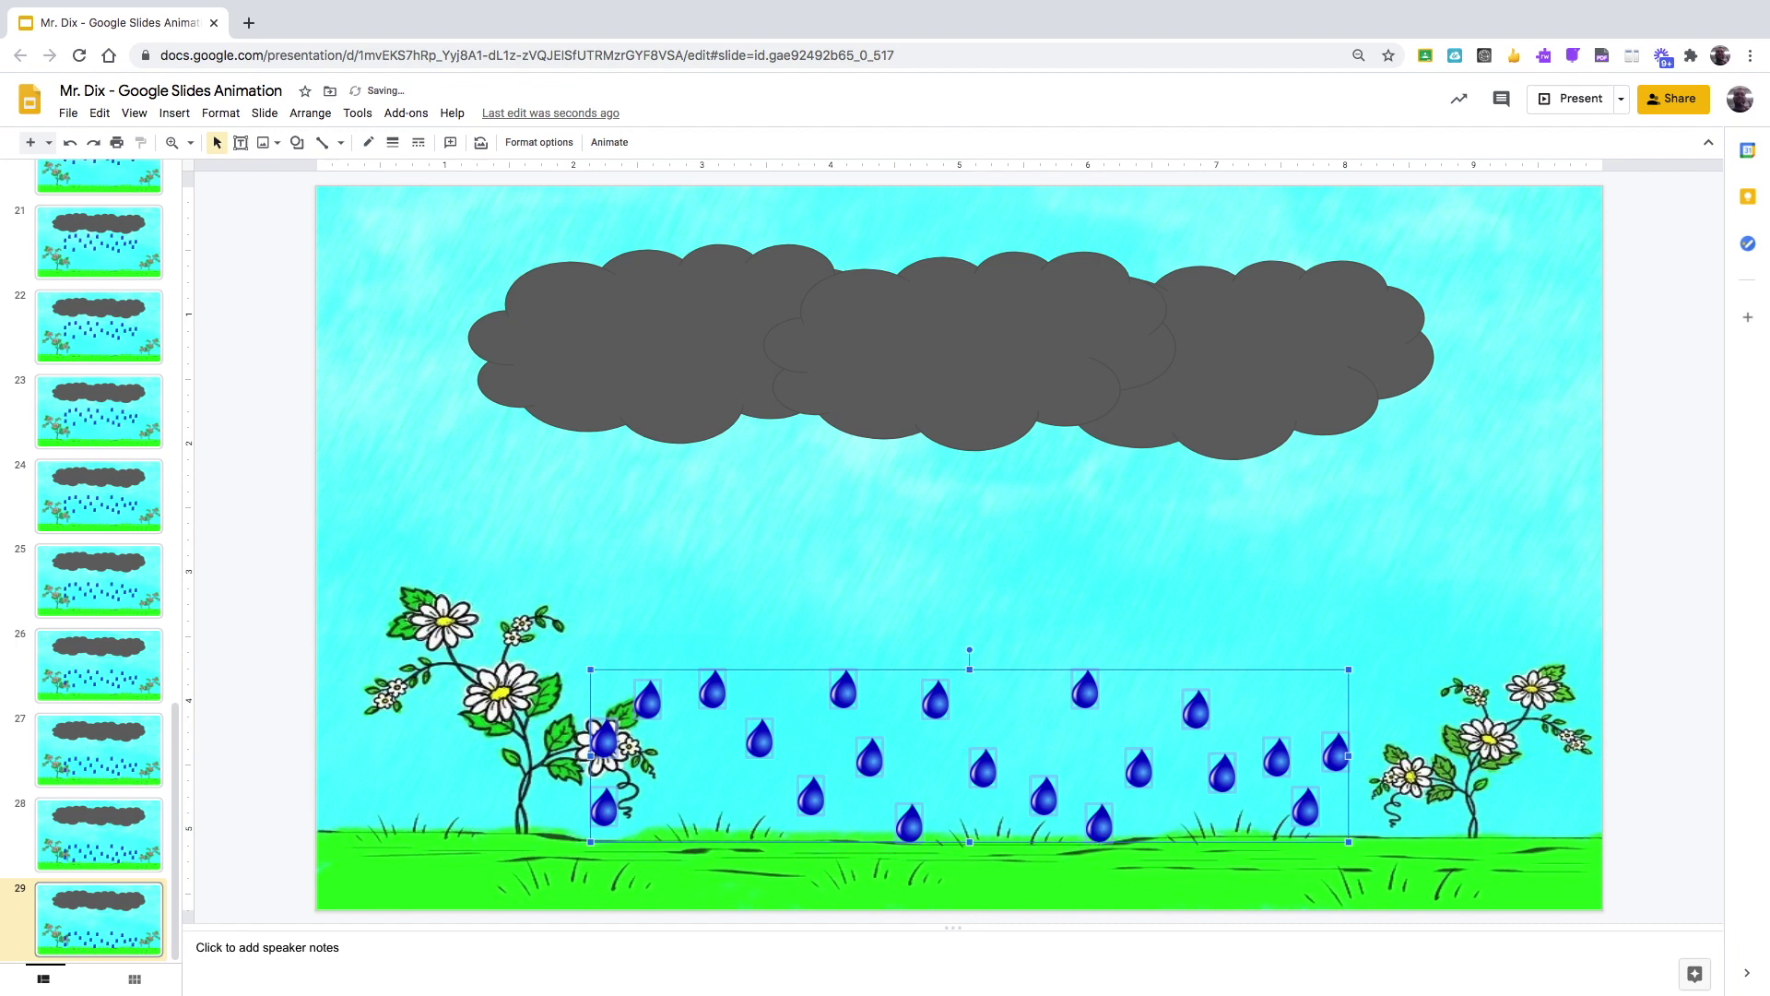
Step: Duplicate slide 29, deleting the two raindrops touching the grass on slide 30 and moving the others slightly down
left_click(139, 922)
key("ctrl+d")
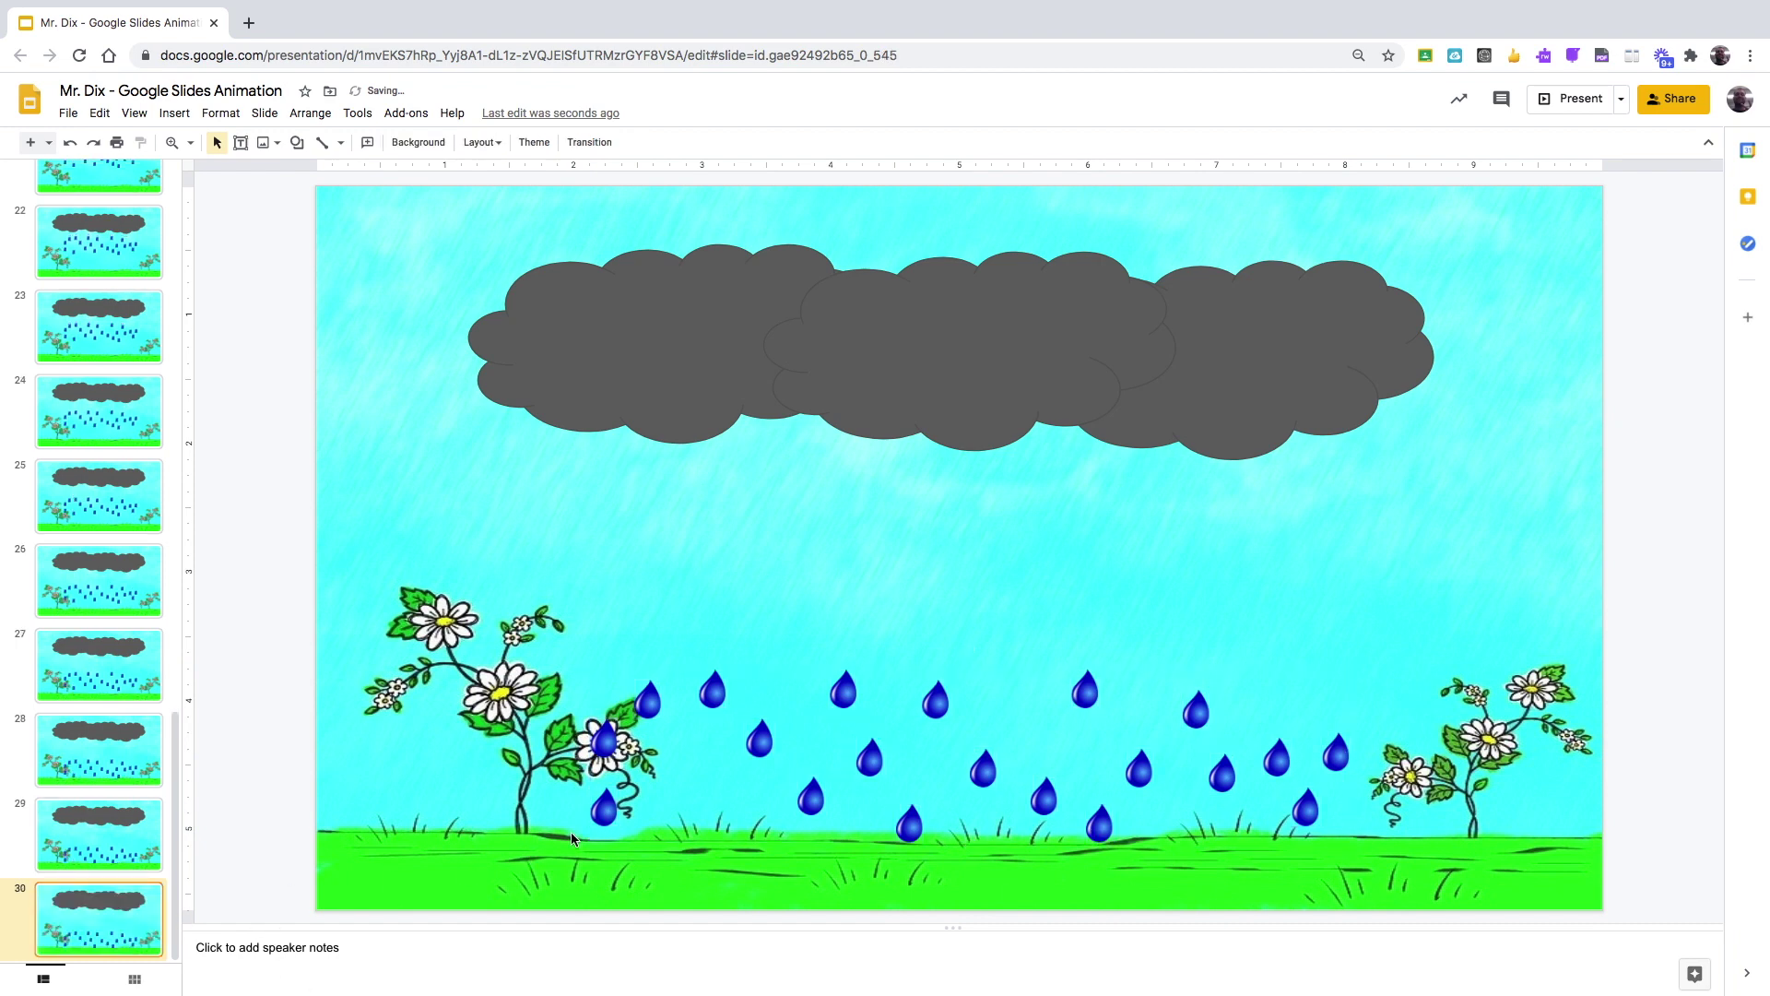
left_click(907, 829)
key("Delete")
left_click(1098, 822)
key("Delete")
left_click_drag(558, 650, 1418, 857)
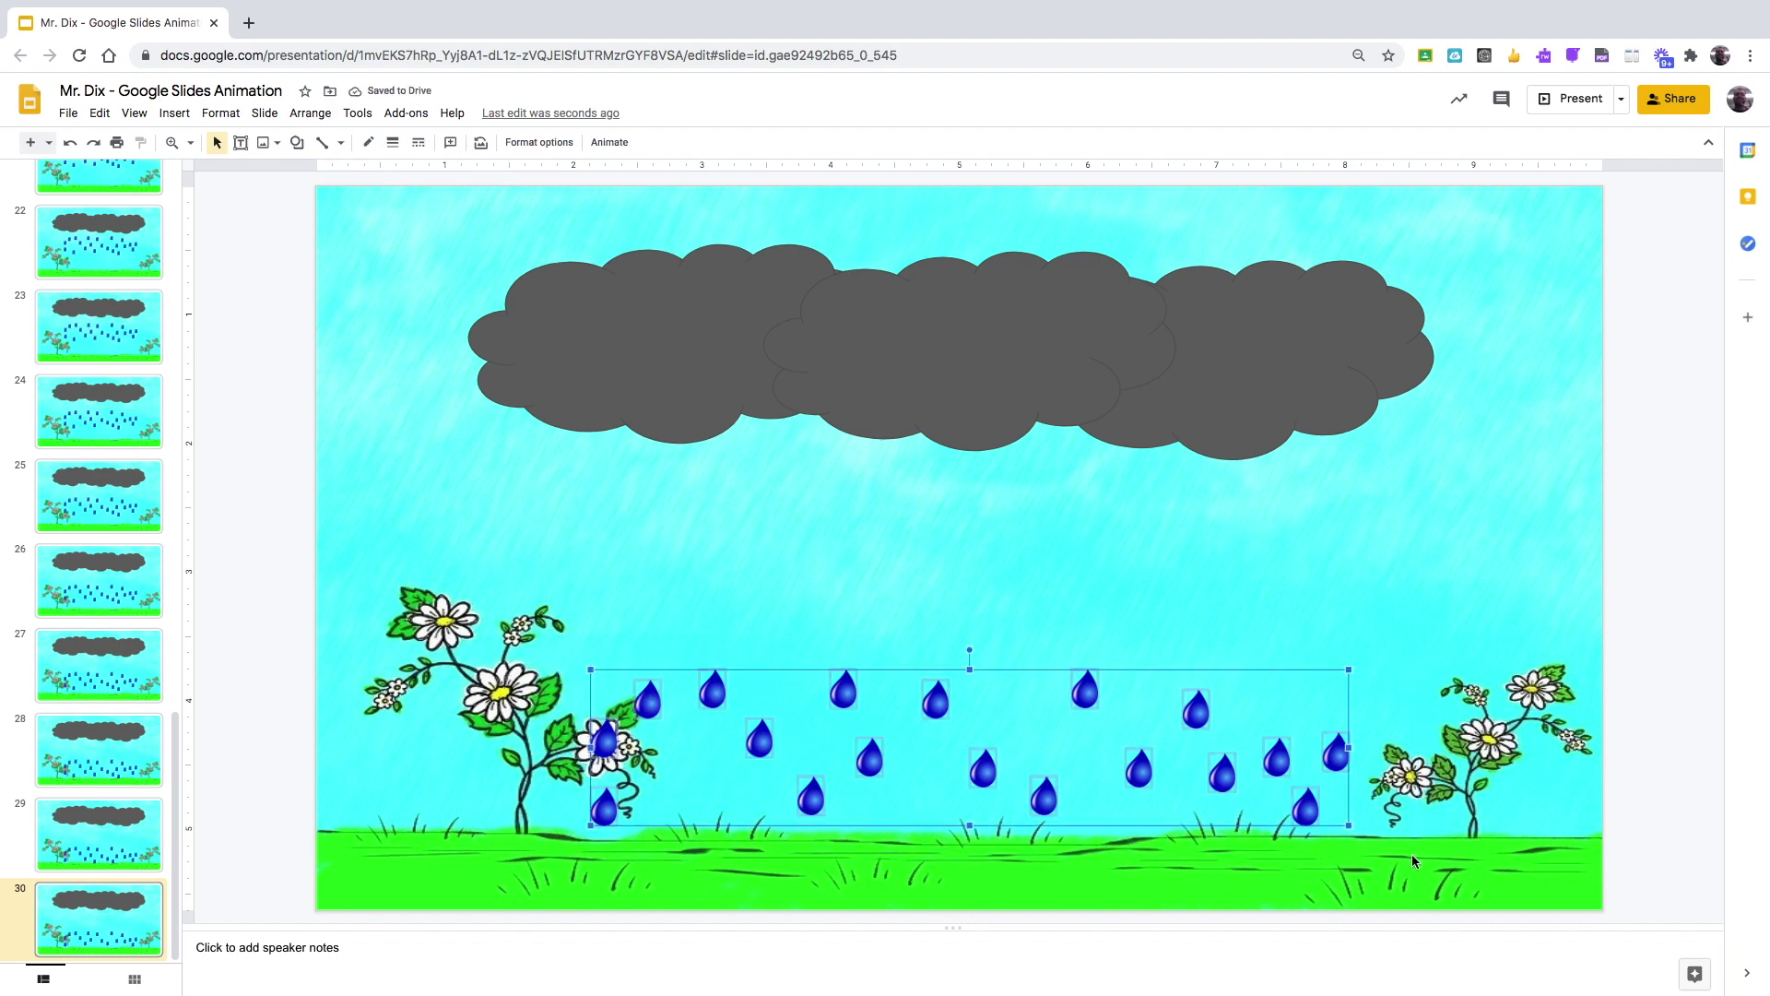
left_click_drag(1045, 796, 1046, 829)
Step: Duplicate slide 30 and delete the four lowest raindrops on slide 31
key("ctrl+d")
left_click(604, 841)
key("Delete")
left_click(812, 831)
key("Delete")
left_click(1043, 831)
key("Delete")
left_click(1306, 841)
key("Delete")
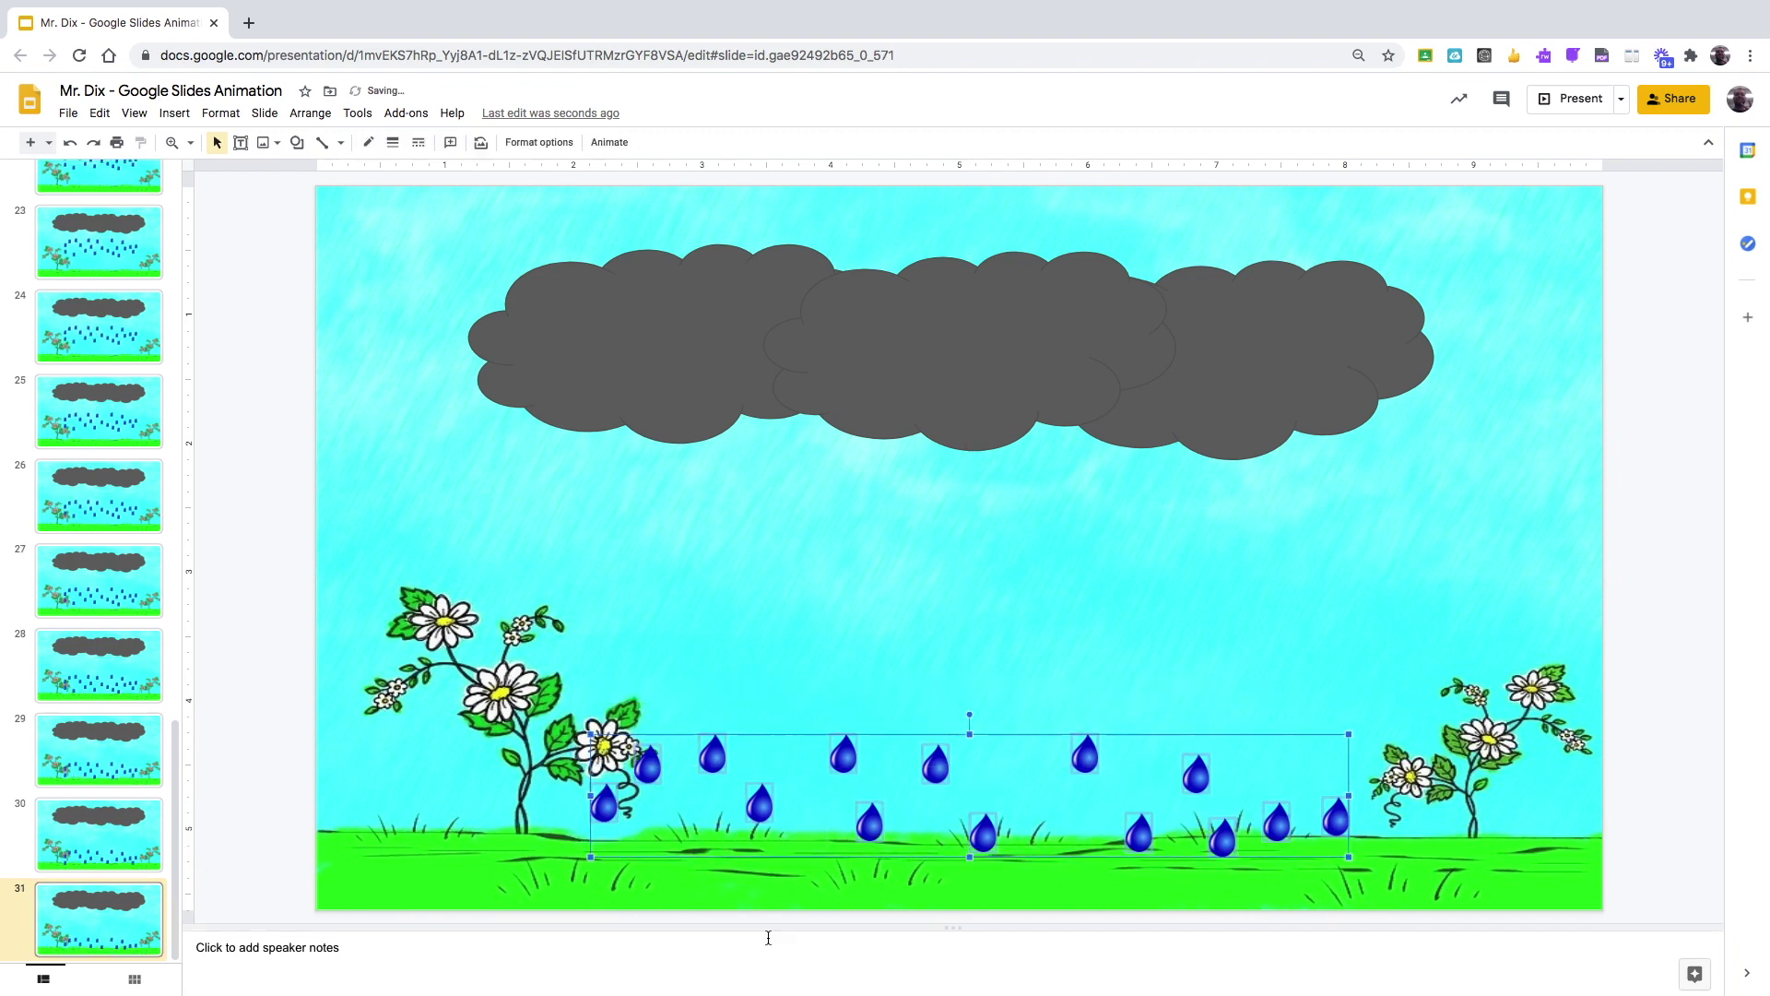
Step: Duplicate slide 31 into further frames, lowering the remaining raindrops and deleting those that reach the grass
key("ctrl+d")
left_click_drag(568, 705, 1208, 834)
left_click_drag(843, 758, 840, 794)
left_click(129, 911)
key("ctrl+d")
left_click(757, 840)
key("Delete")
left_click(601, 840)
Step: Continue the duplicated frames up to slide 35, lowering the last raindrops and deleting all but the two rightmost ones
key("ctrl+d")
left_click_drag(582, 733, 1236, 833)
left_click_drag(1082, 791, 1085, 826)
left_click(649, 835)
key("Delete")
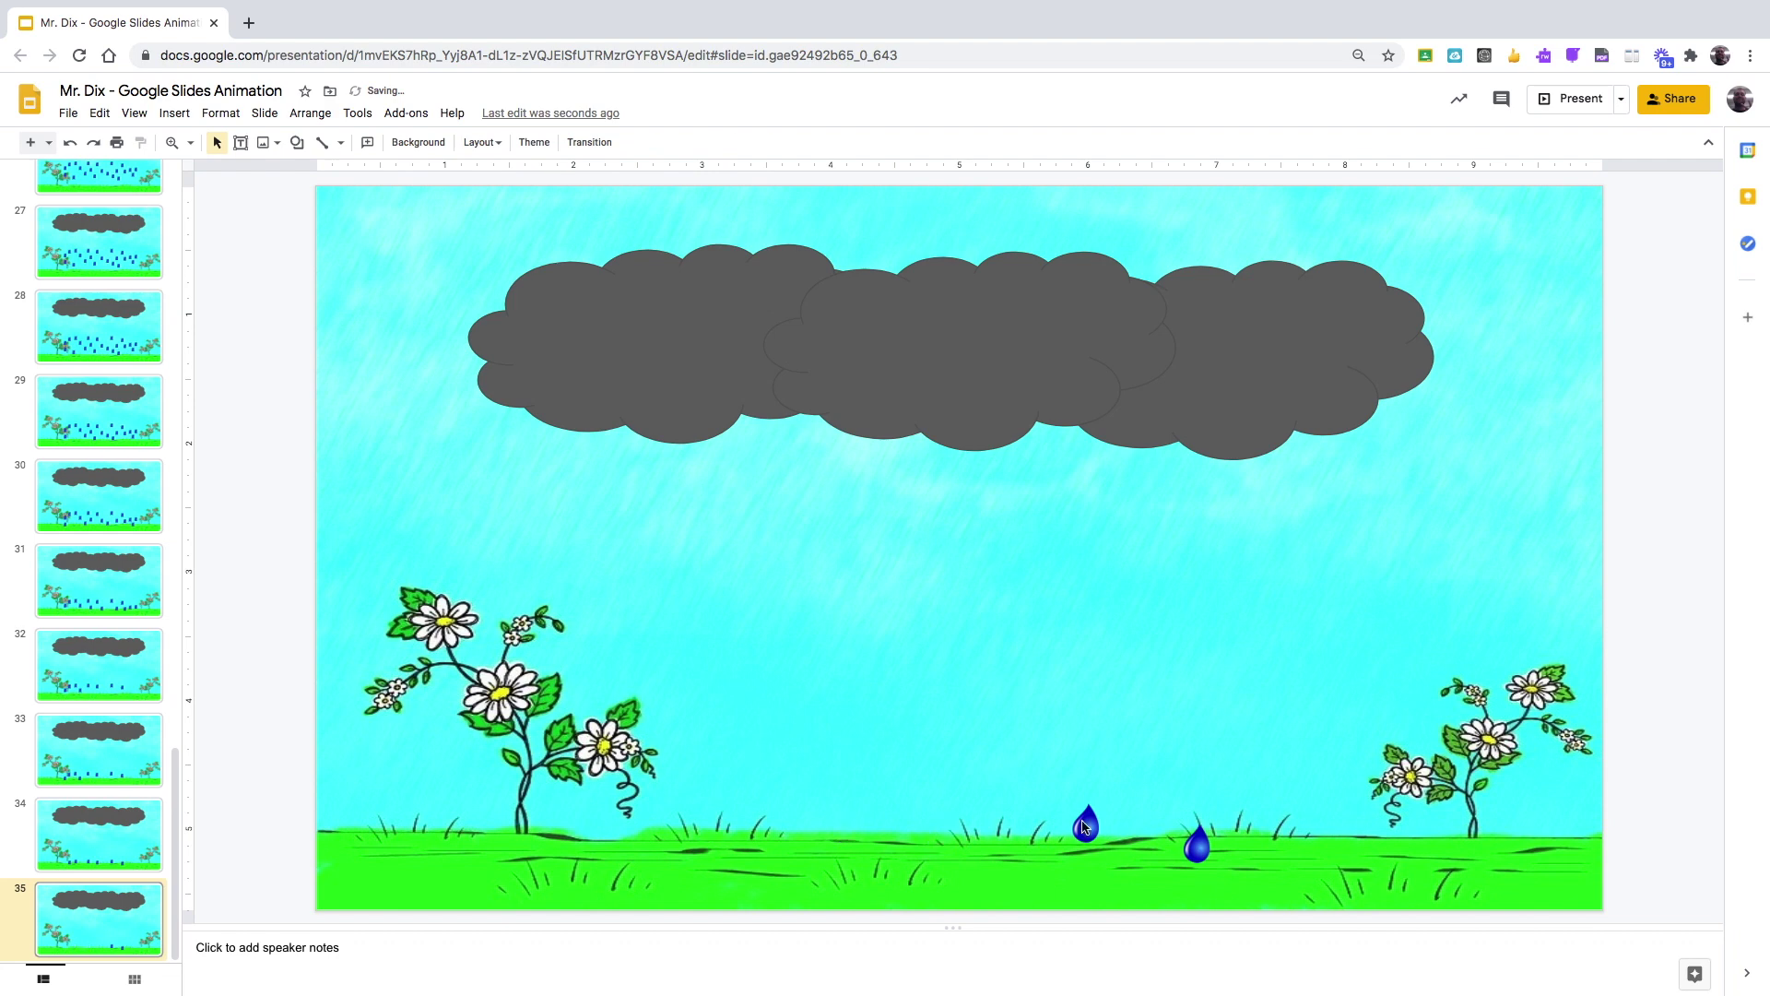
Step: Delete the remaining raindrops on slide 35
left_click(1086, 827)
key("Delete")
Step: Step through the slides from slide 1 to slide 35 to check the title and rain animation
scroll(113, 214, "up", 20)
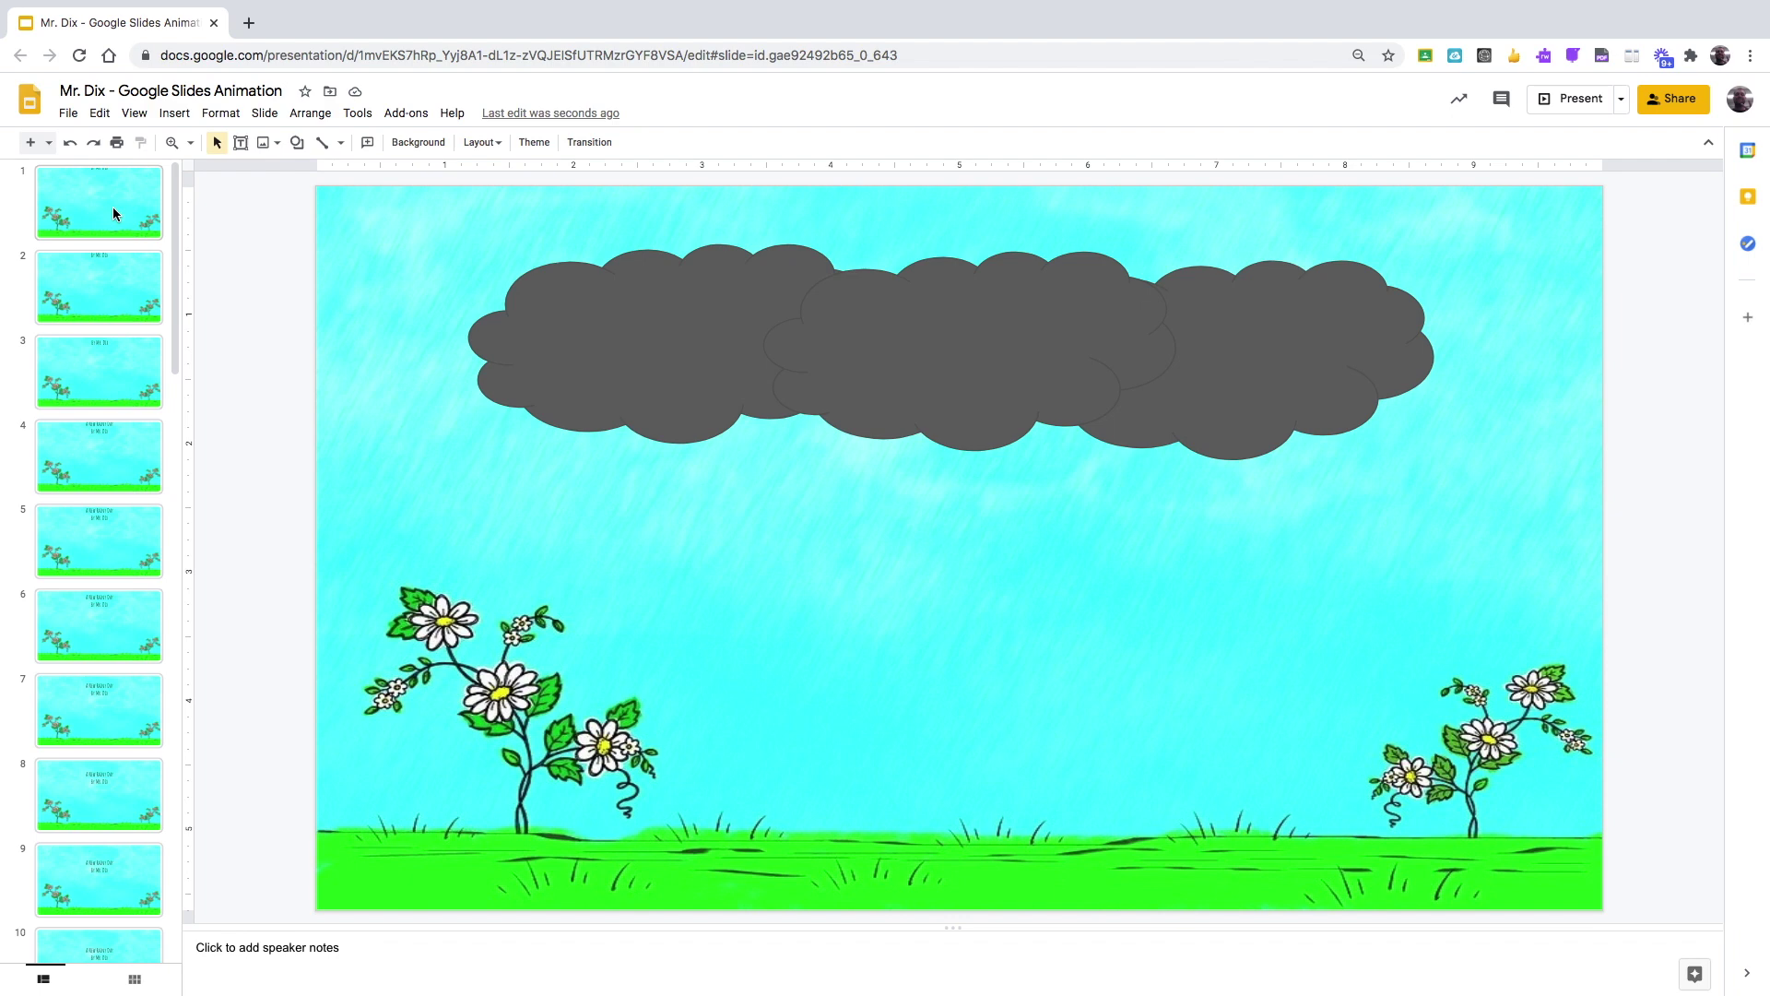
left_click(113, 213)
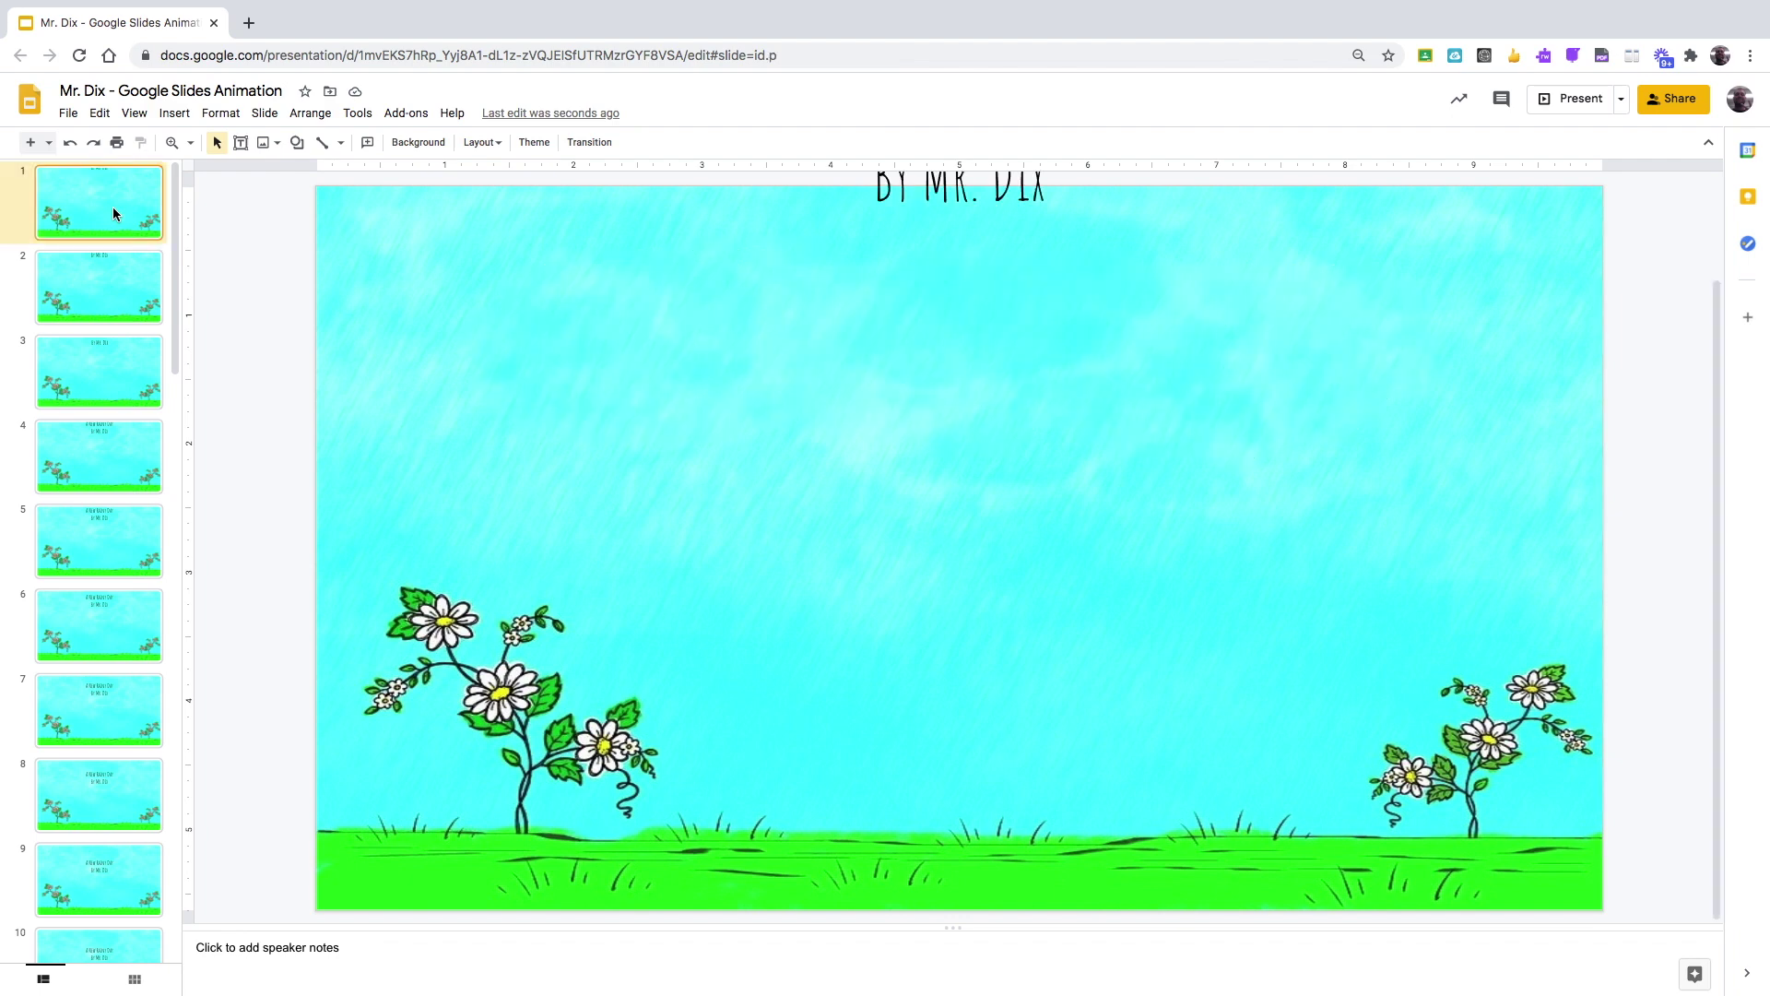
key("Down")
key("Down")
key("Down")
key("Down")
key("Down")
key("Down")
key("Down")
key("Down")
key("Down")
key("Down")
key("Down")
key("Down")
key("Down")
key("Down")
key("Down")
key("Down")
key("Down")
key("Down")
key("Down")
key("Down")
key("Down")
key("Down")
key("Down")
key("Down")
key("Down")
key("Down")
key("Down")
key("Down")
key("Down")
key("Down")
key("Down")
key("Down")
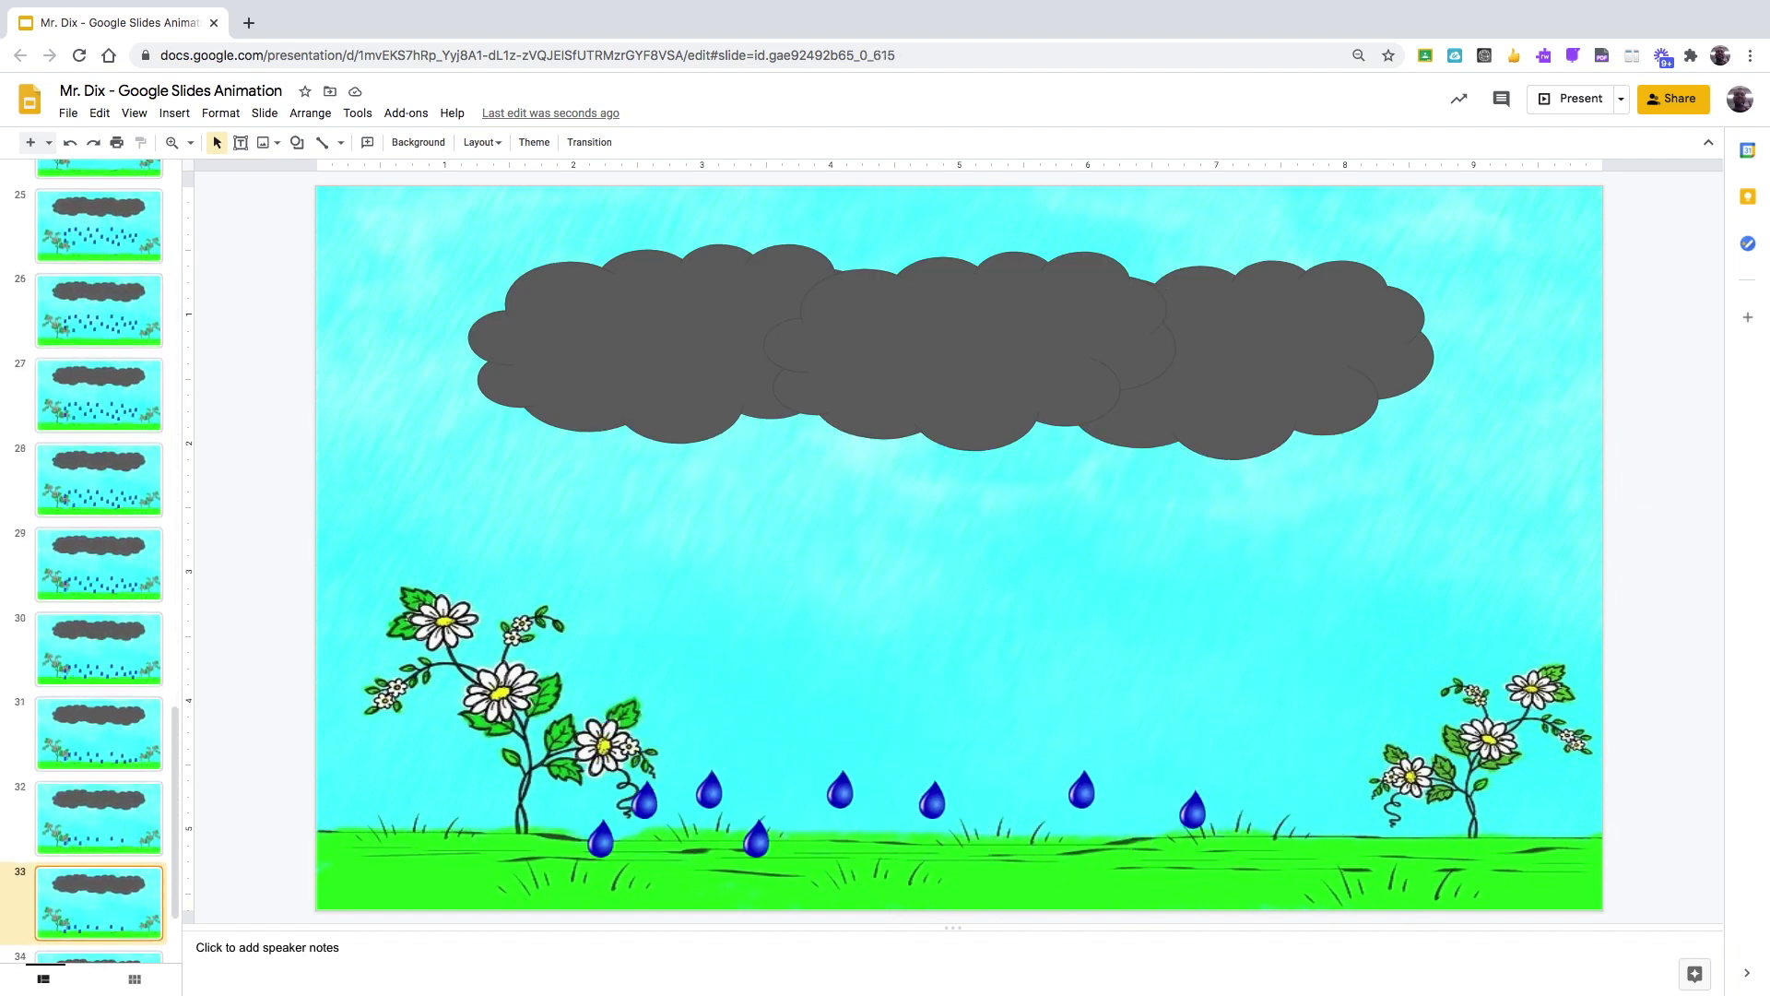
key("Down")
key("Down")
Step: Duplicate slide 35 and insert the orange-petalled flower from a web image search for "cartoon flower" on slide 36
key("ctrl+d")
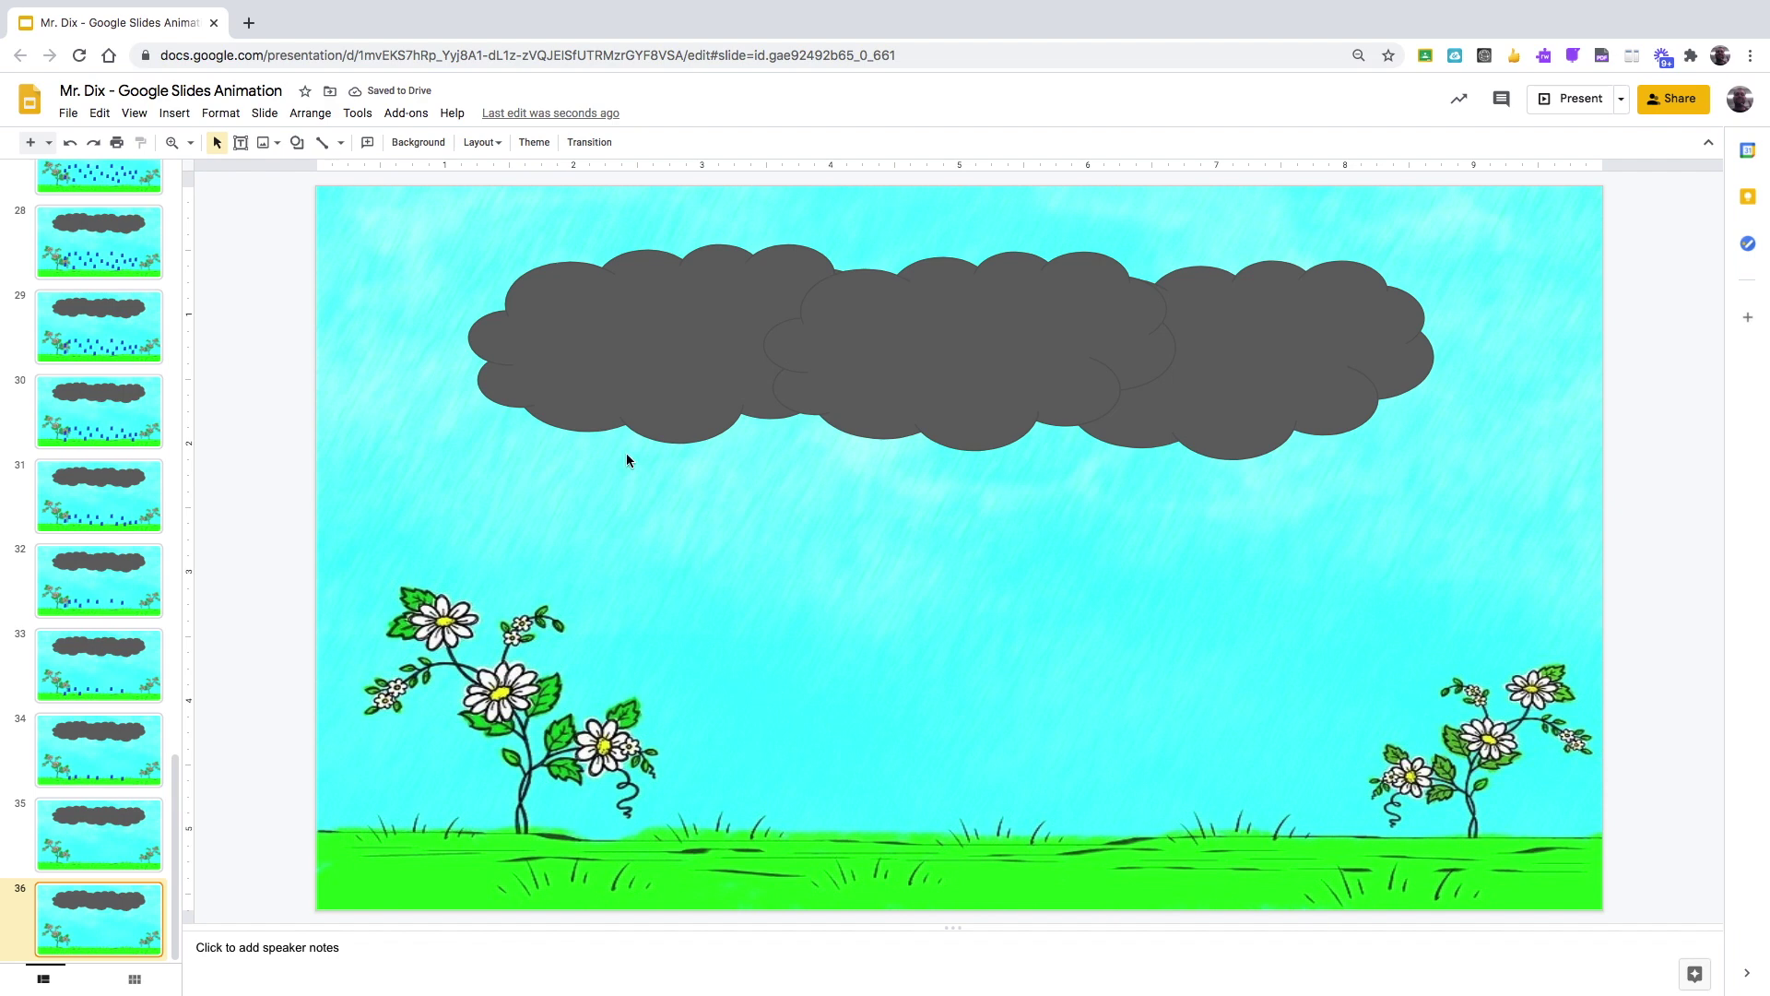
left_click(174, 112)
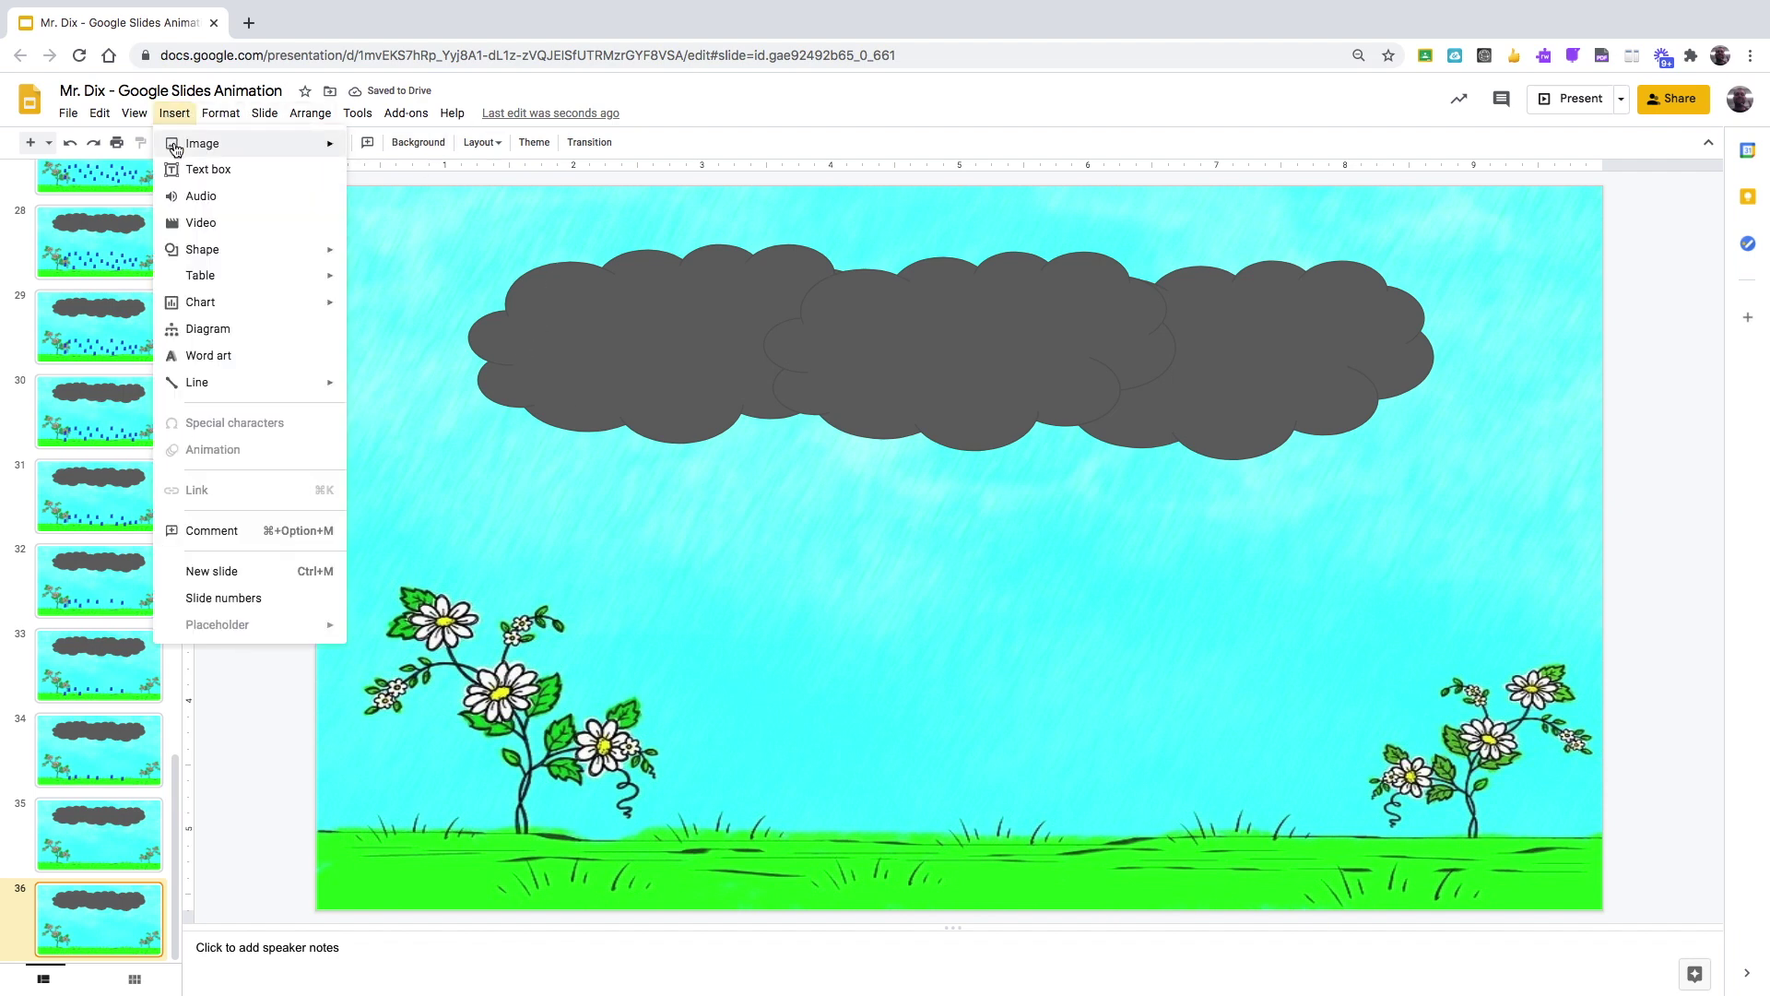
mouse_move(304, 144)
left_click(396, 175)
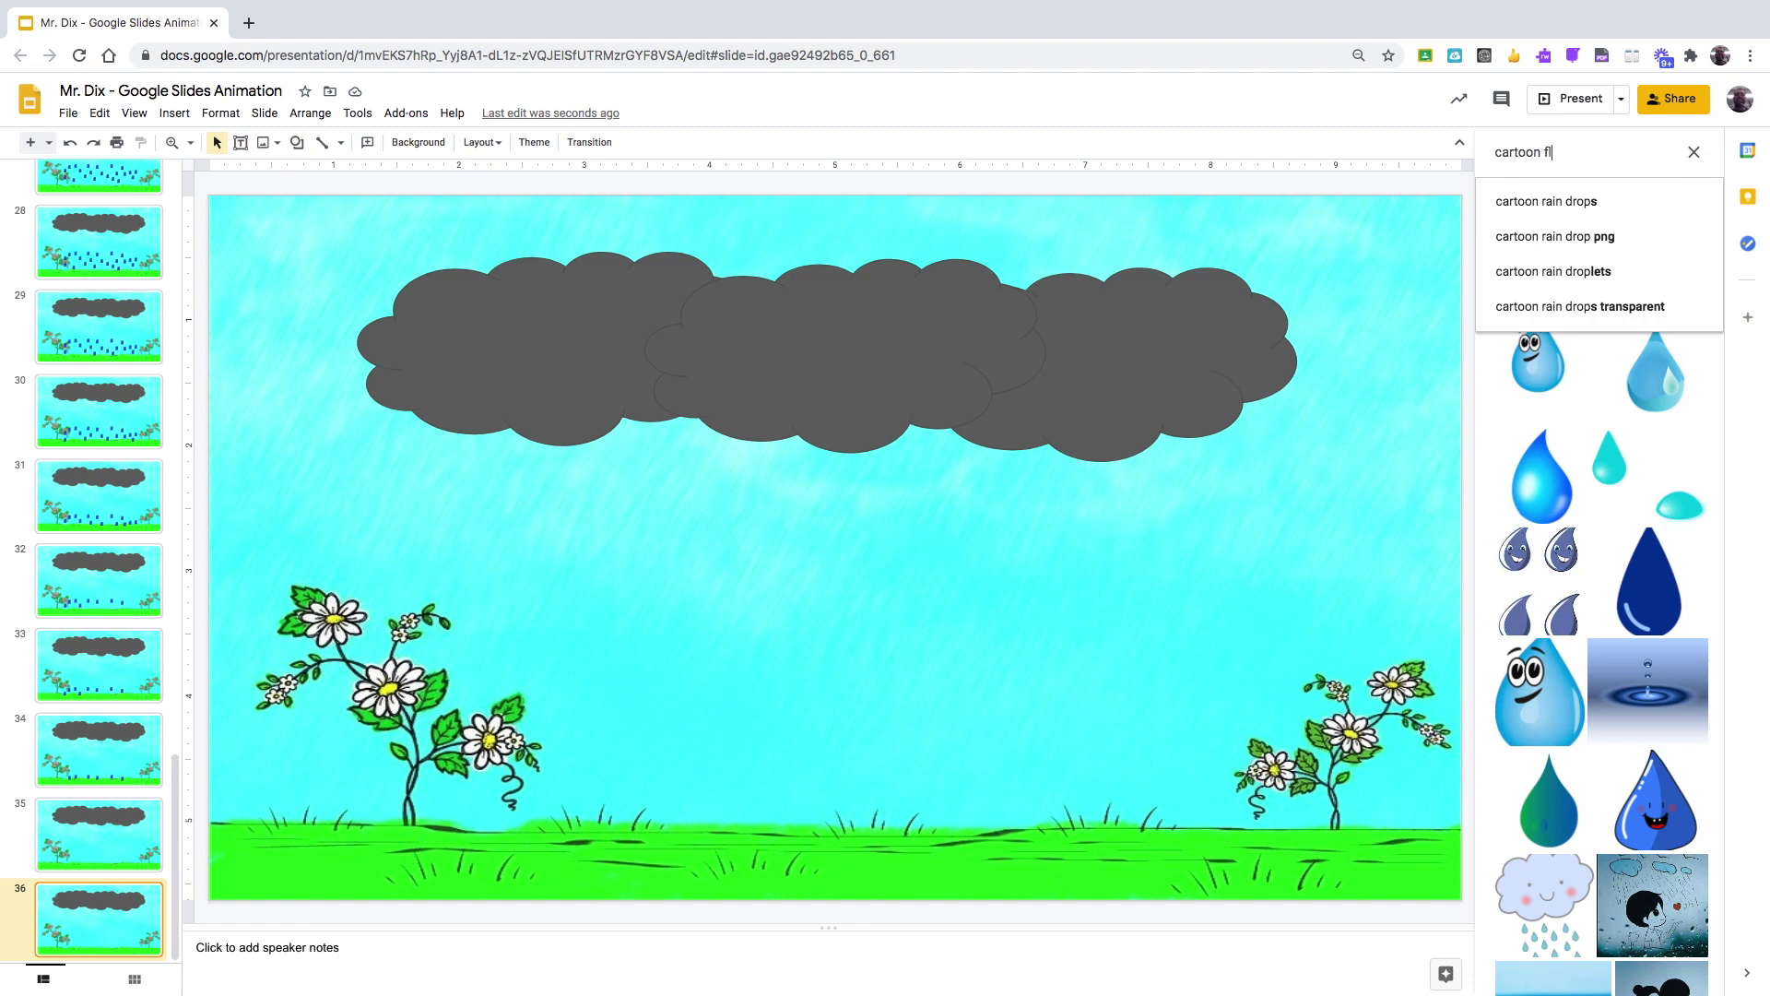
type("ower")
key("Return")
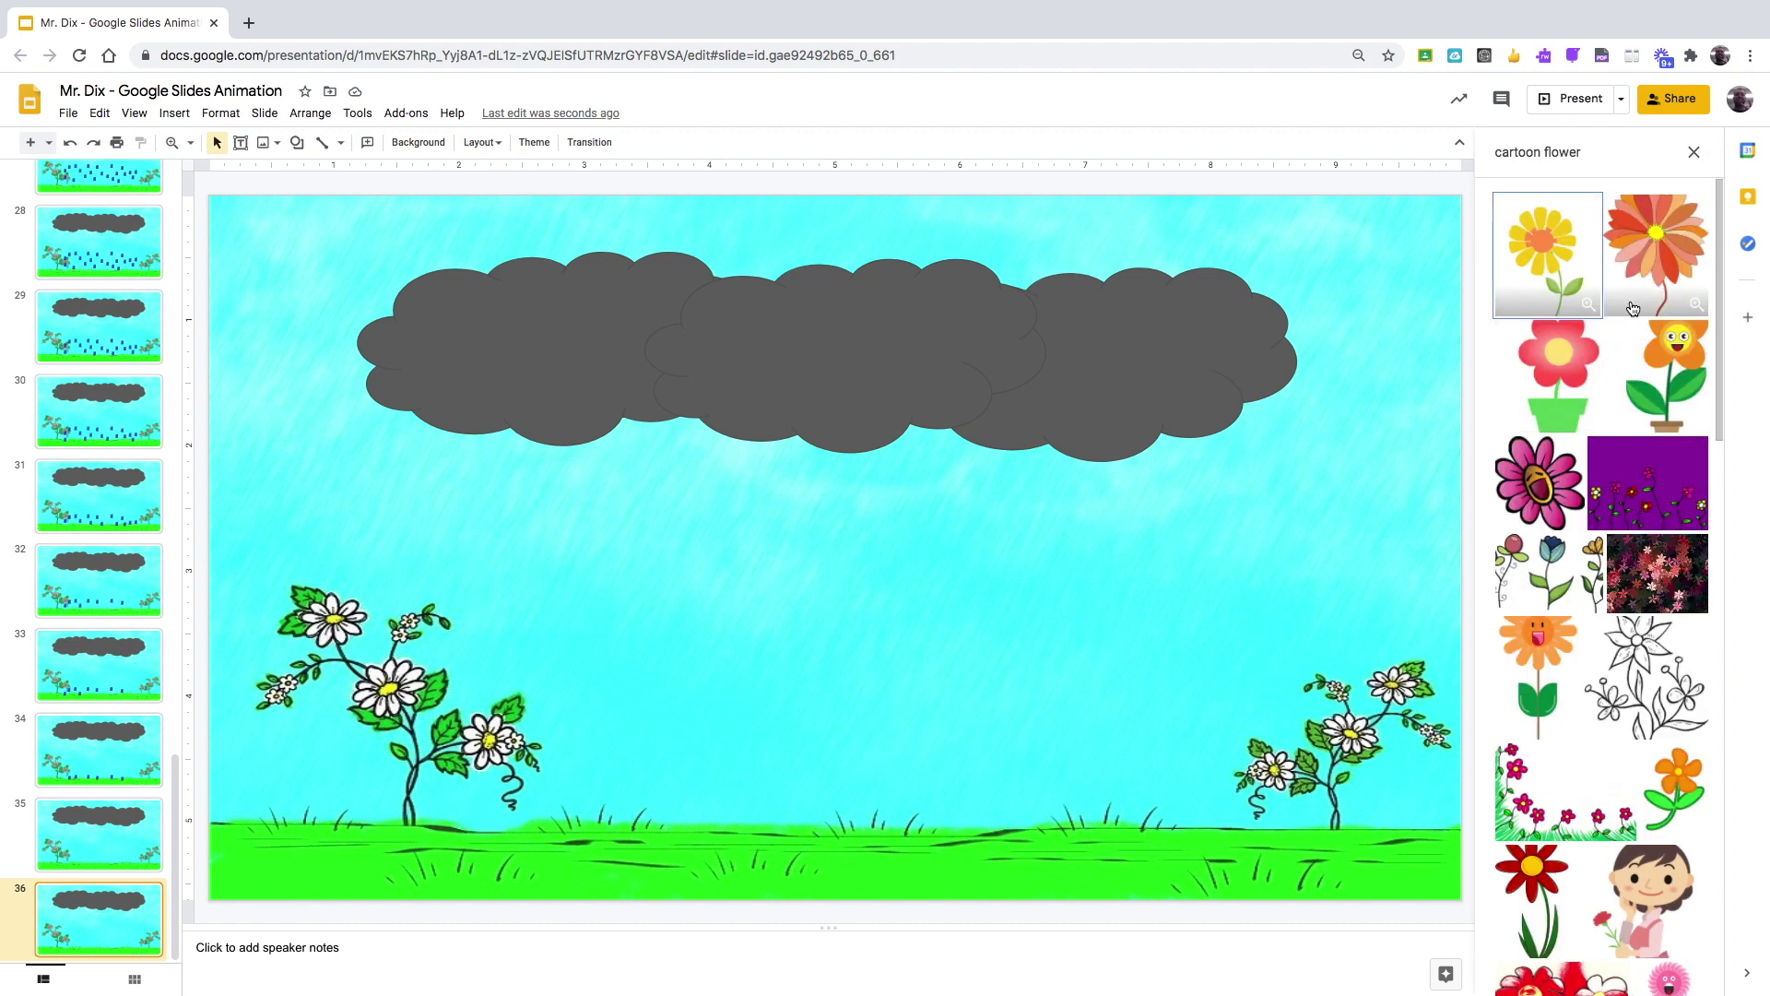
left_click(1640, 283)
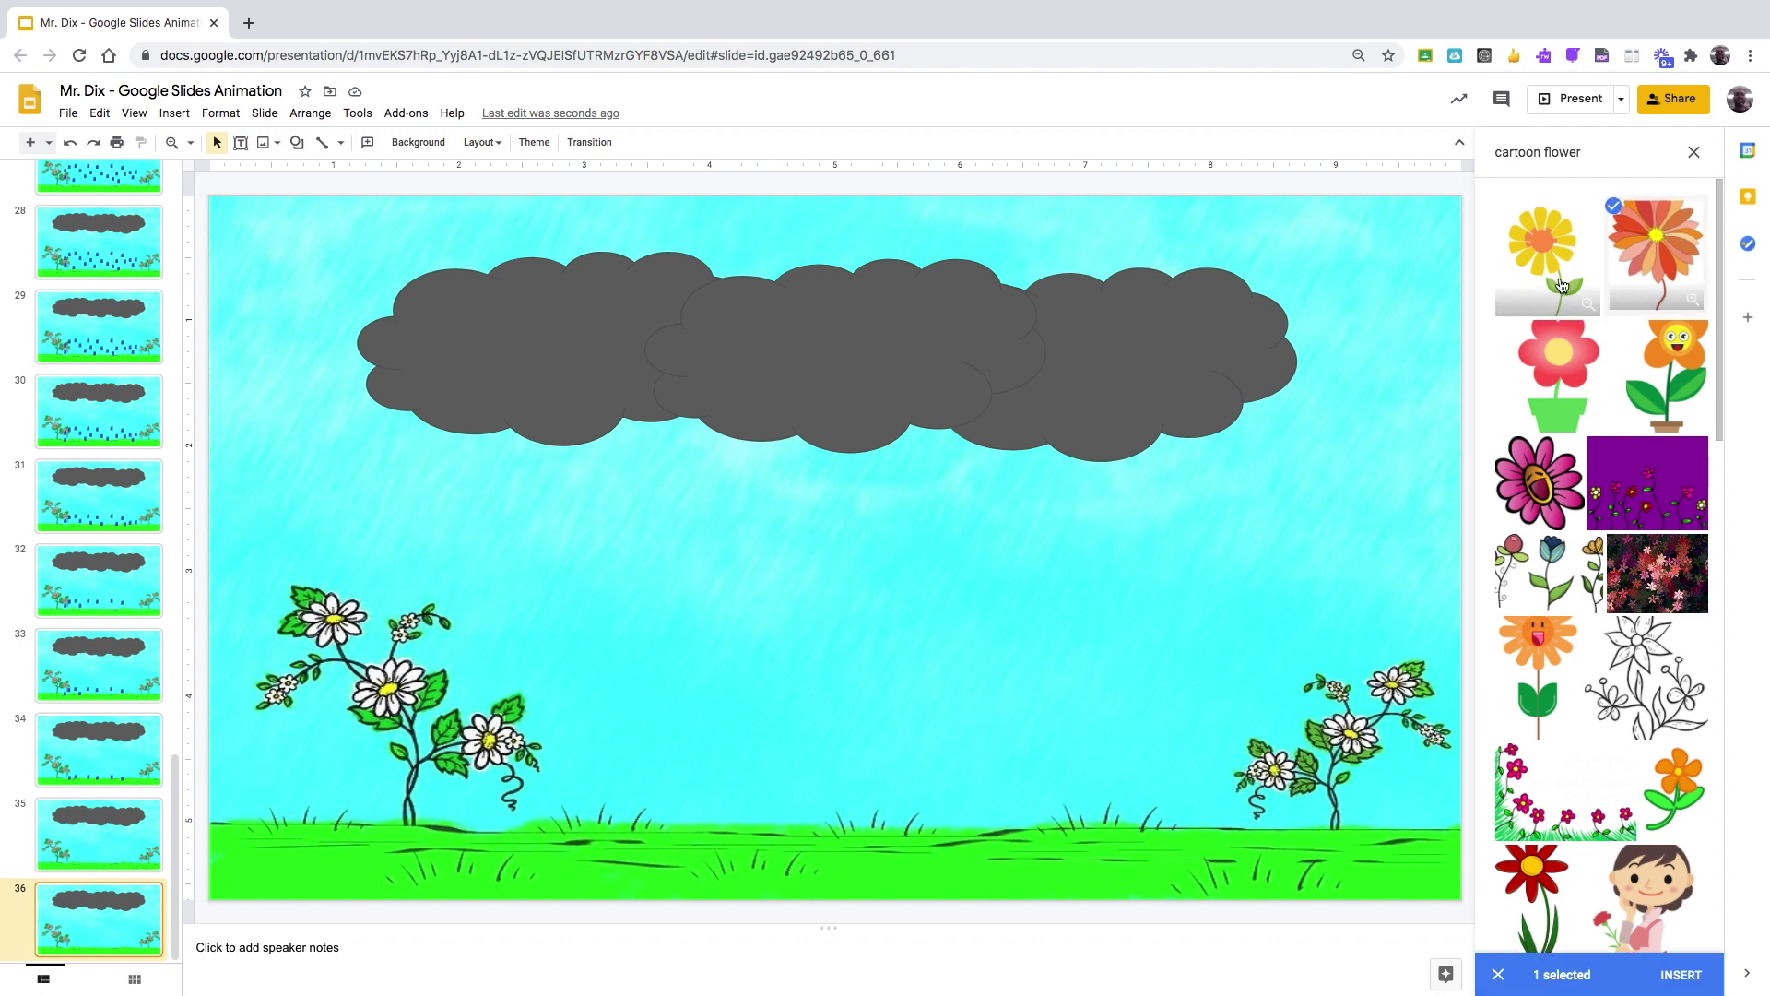
left_click(1552, 277)
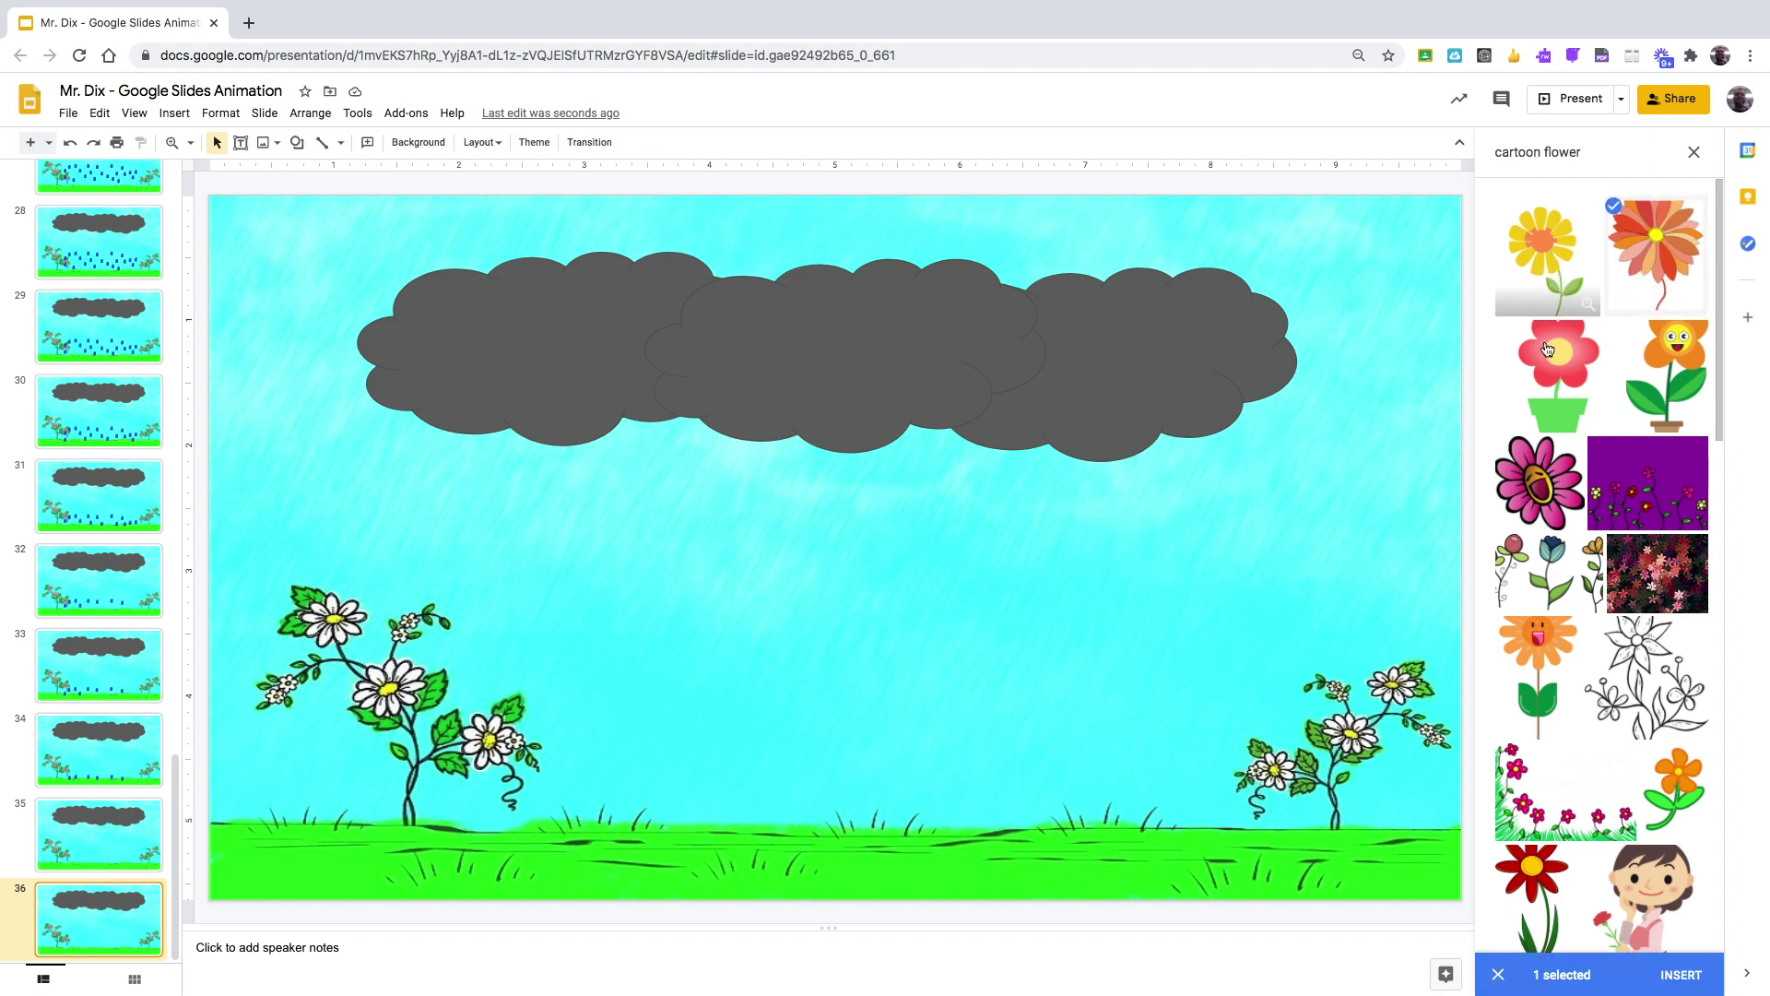
left_click(1679, 976)
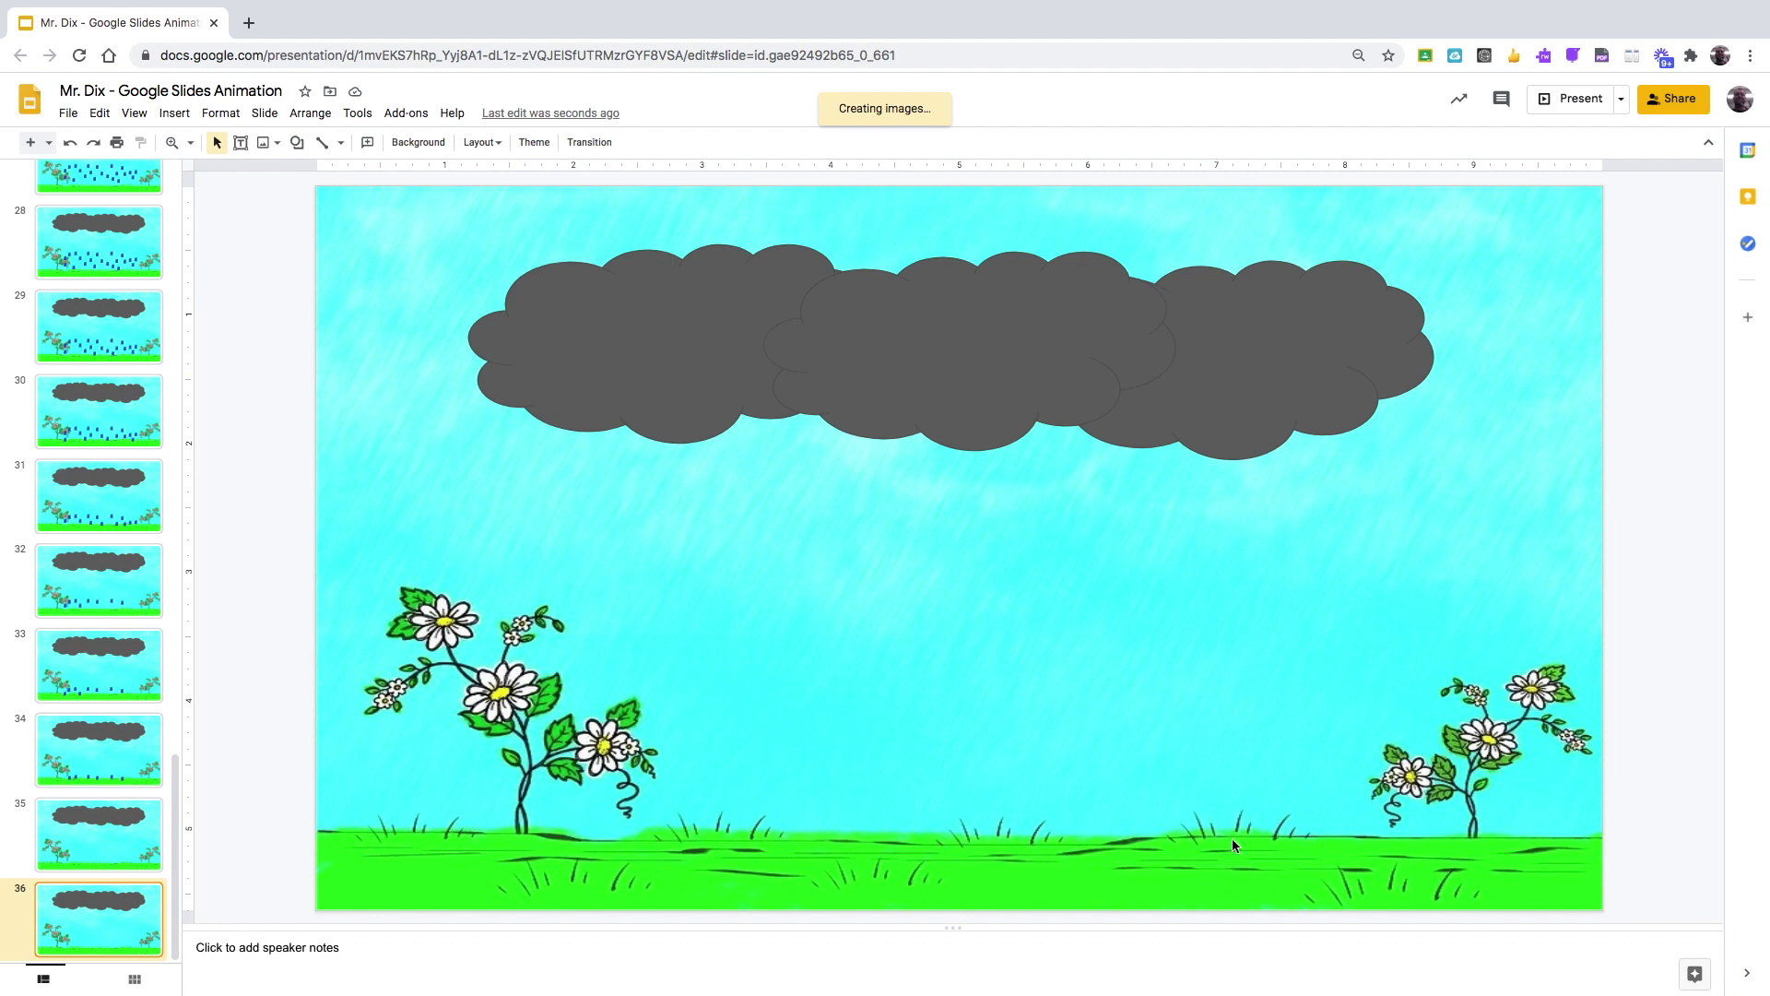
Step: Delete the extra inserted picture and move the orange flower clear of the white daisies
left_click(1109, 655)
left_click(822, 655)
key("Delete")
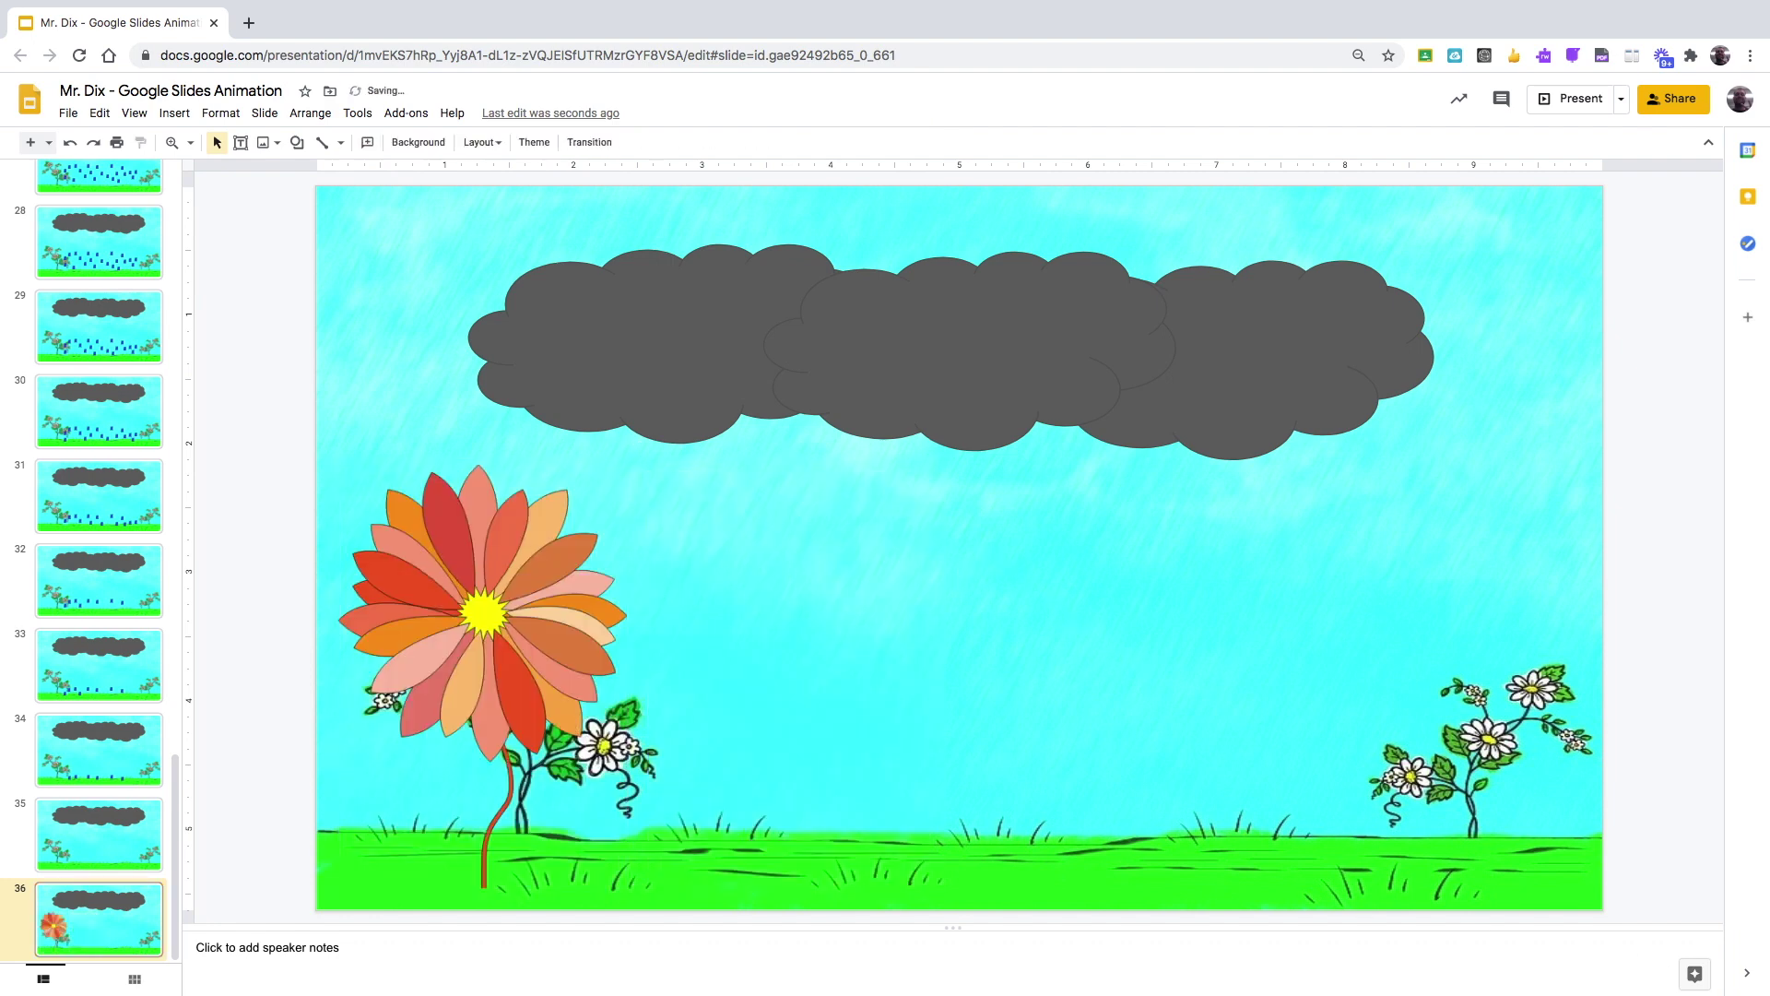
left_click_drag(572, 616, 893, 619)
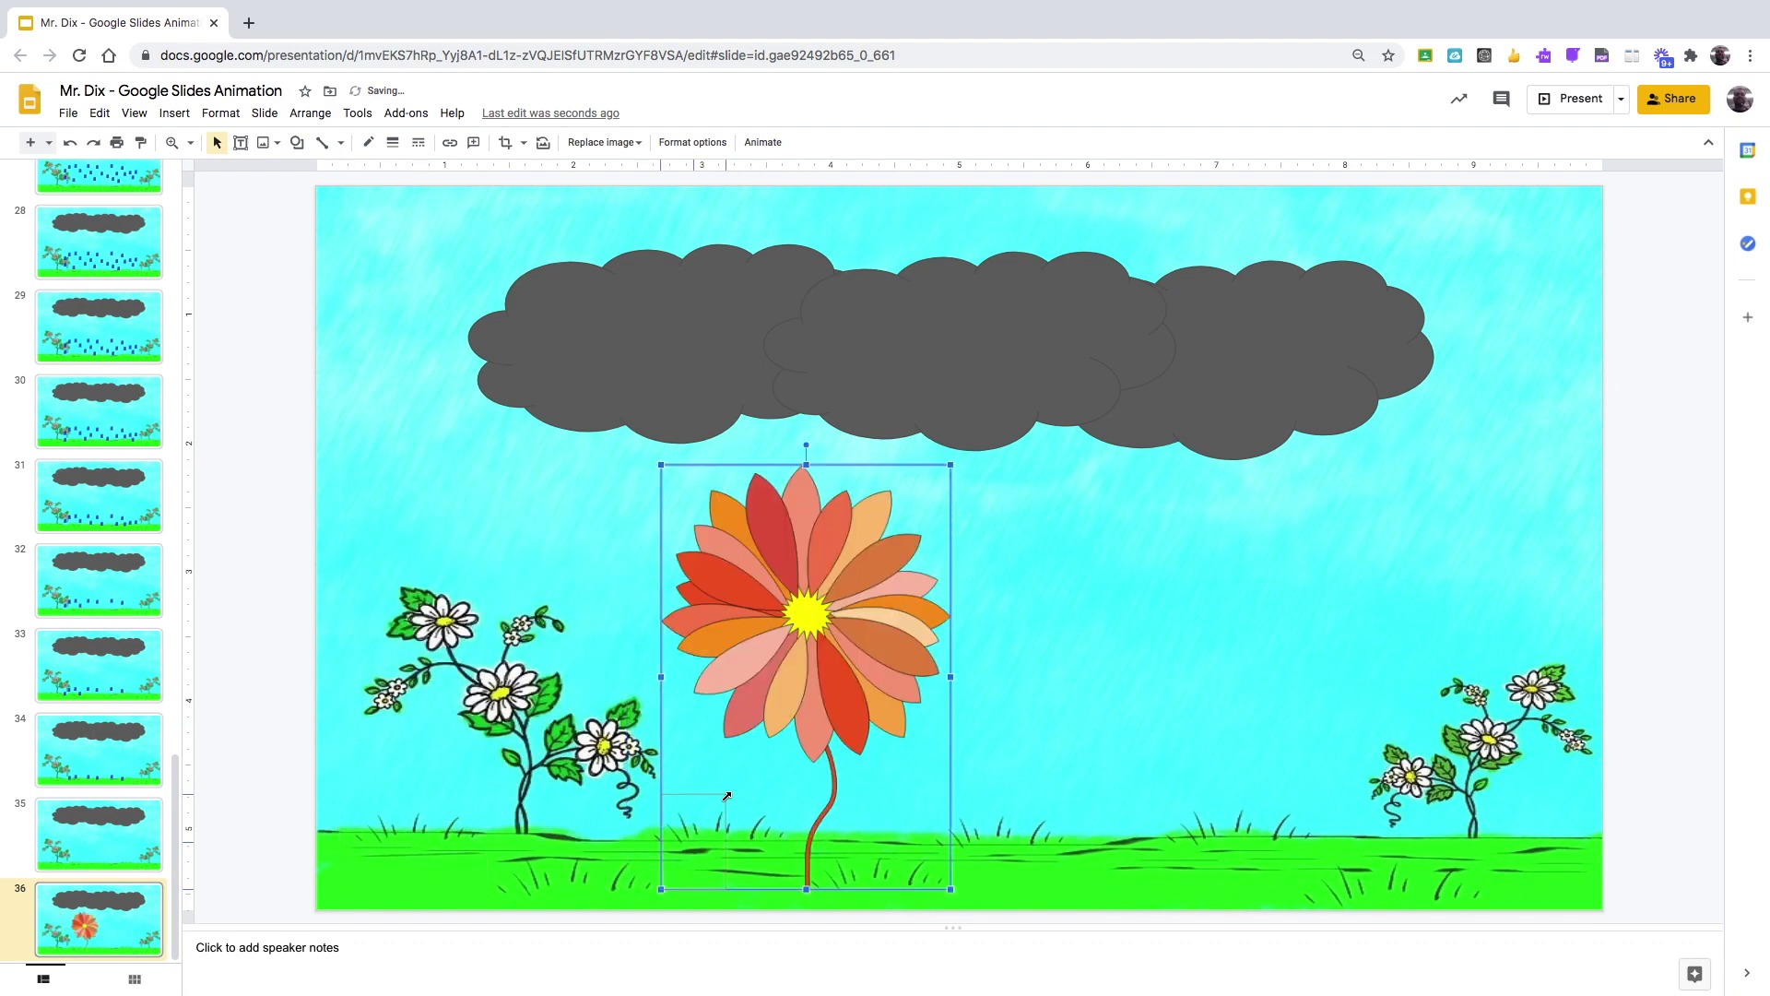
Step: Shrink the orange flower to a tiny blossom and duplicate it into a row of five along the grass
left_click_drag(951, 465, 1041, 829)
key("ctrl+d")
key("ctrl+d")
left_click_drag(1226, 842, 1252, 880)
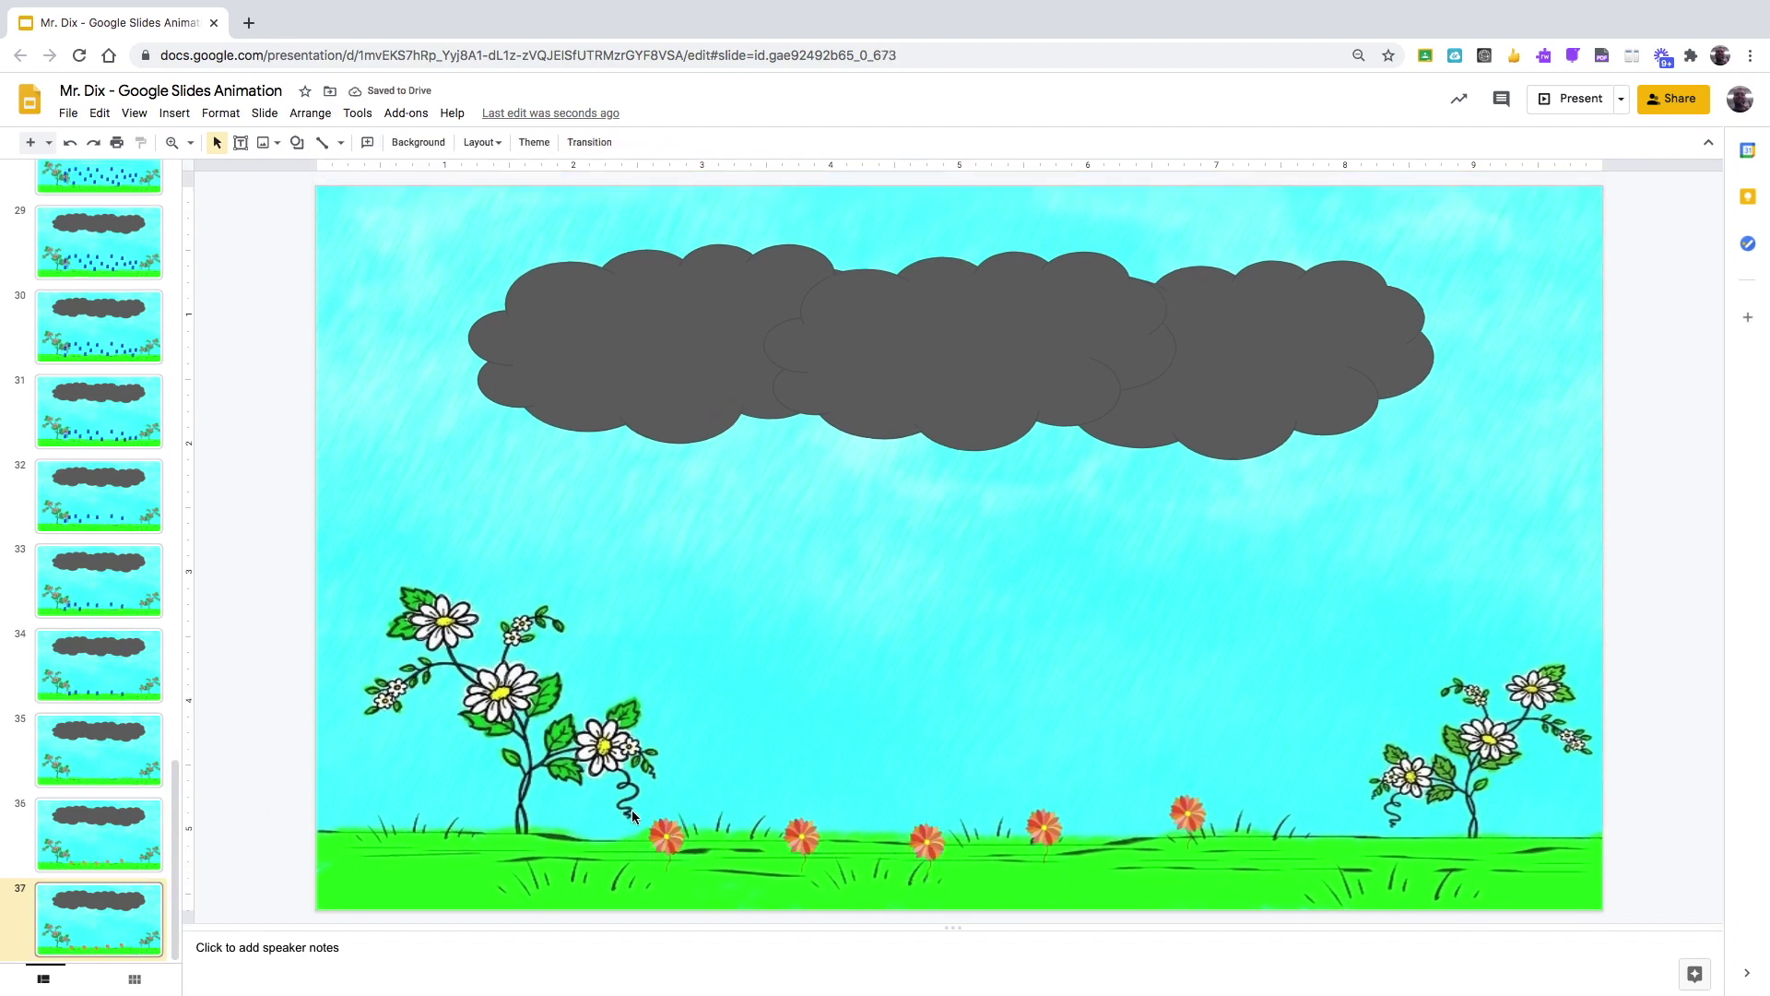
Step: Duplicate the flower slide into further frames up to slide 45, stretching the five flowers slightly taller in each one
left_click_drag(633, 815, 1210, 884)
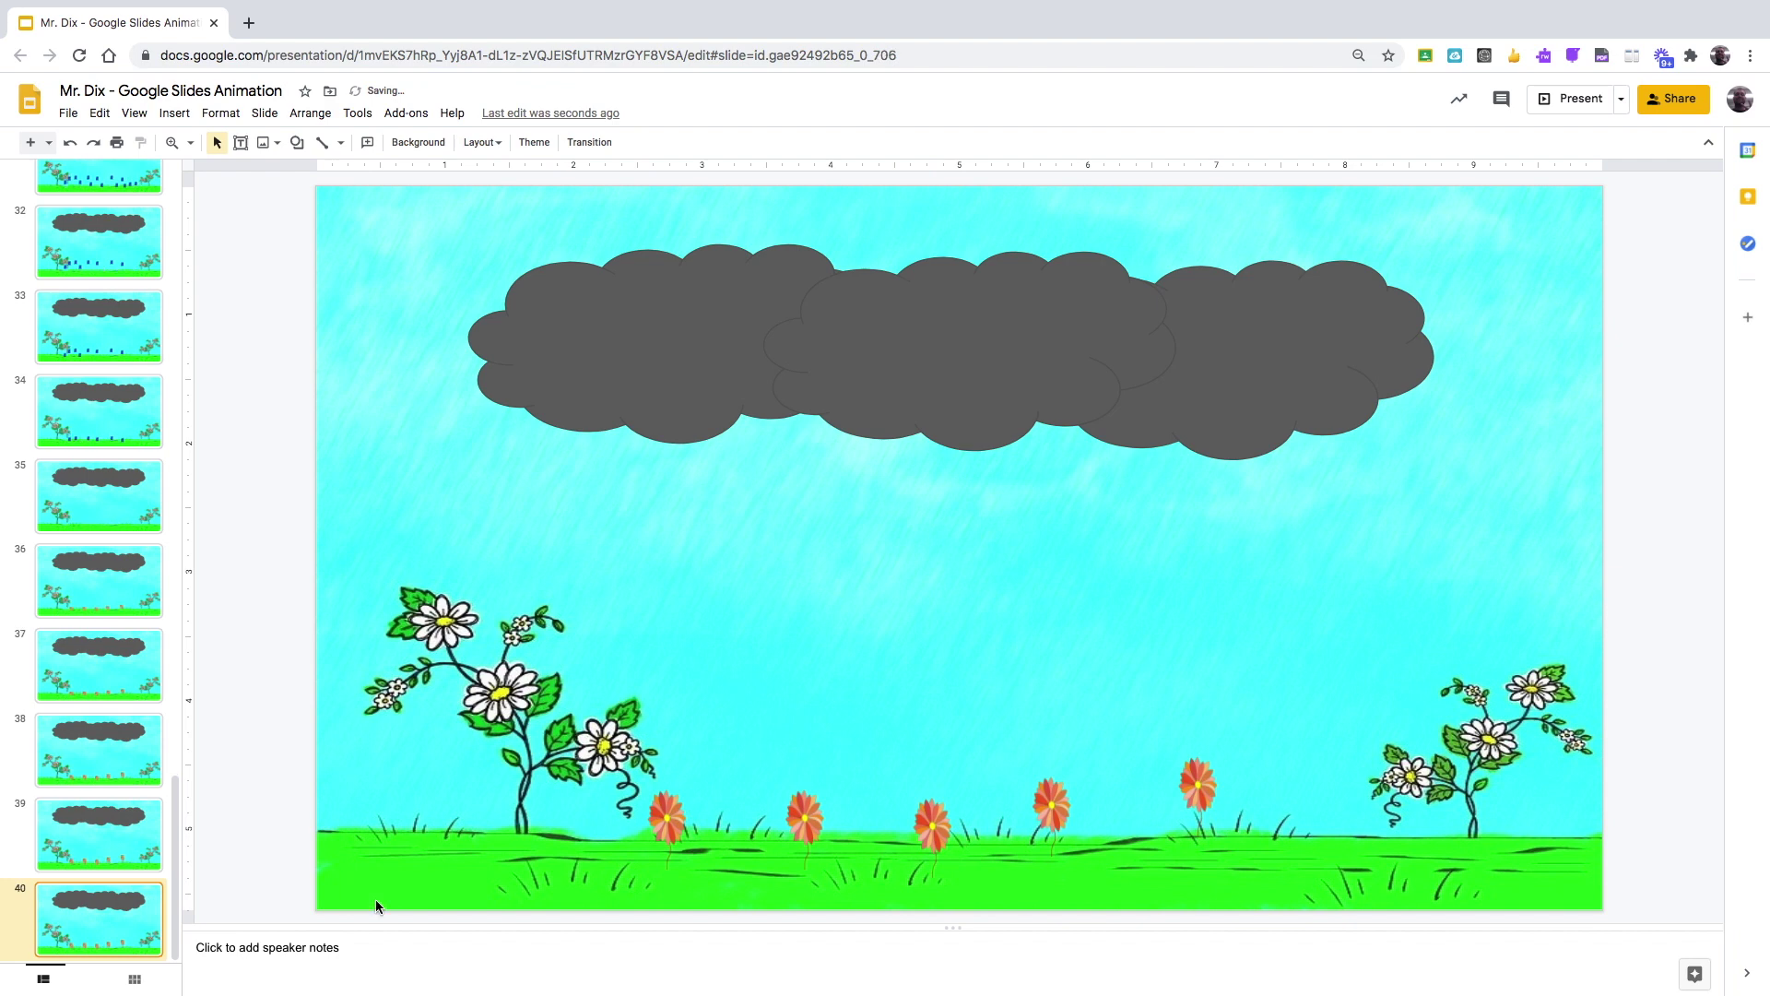
left_click_drag(1217, 790, 1236, 745)
key("Escape")
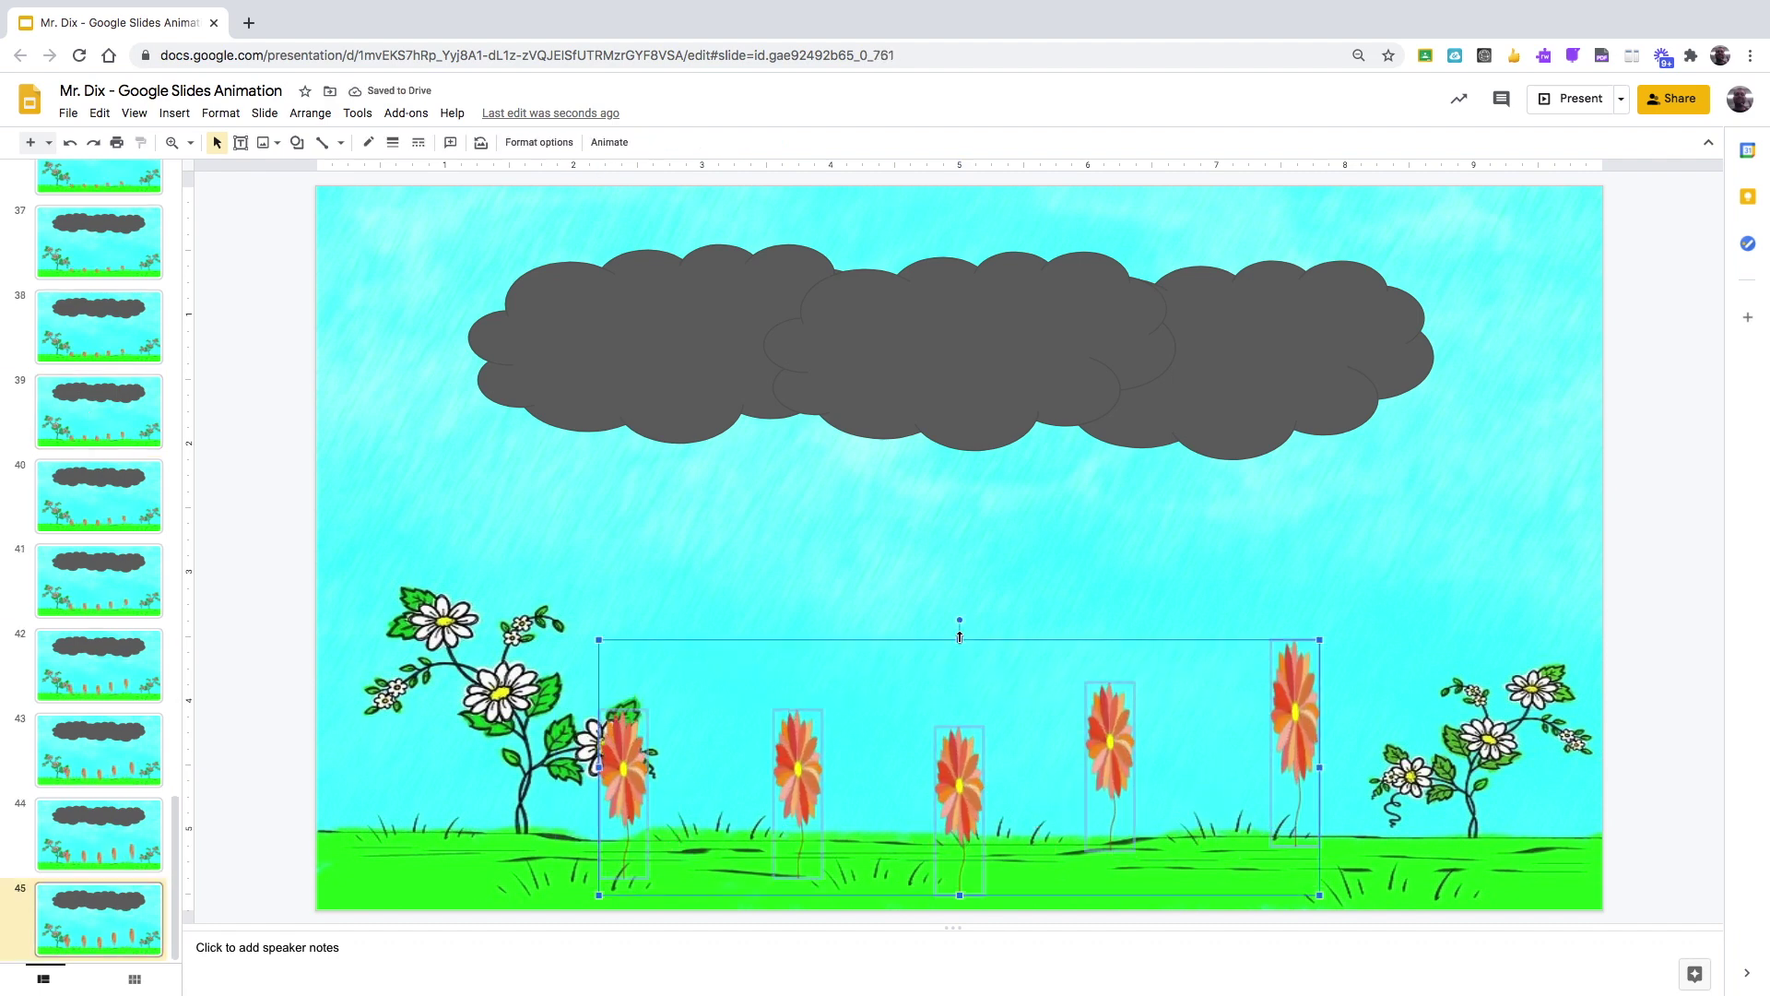
left_click_drag(960, 636, 959, 601)
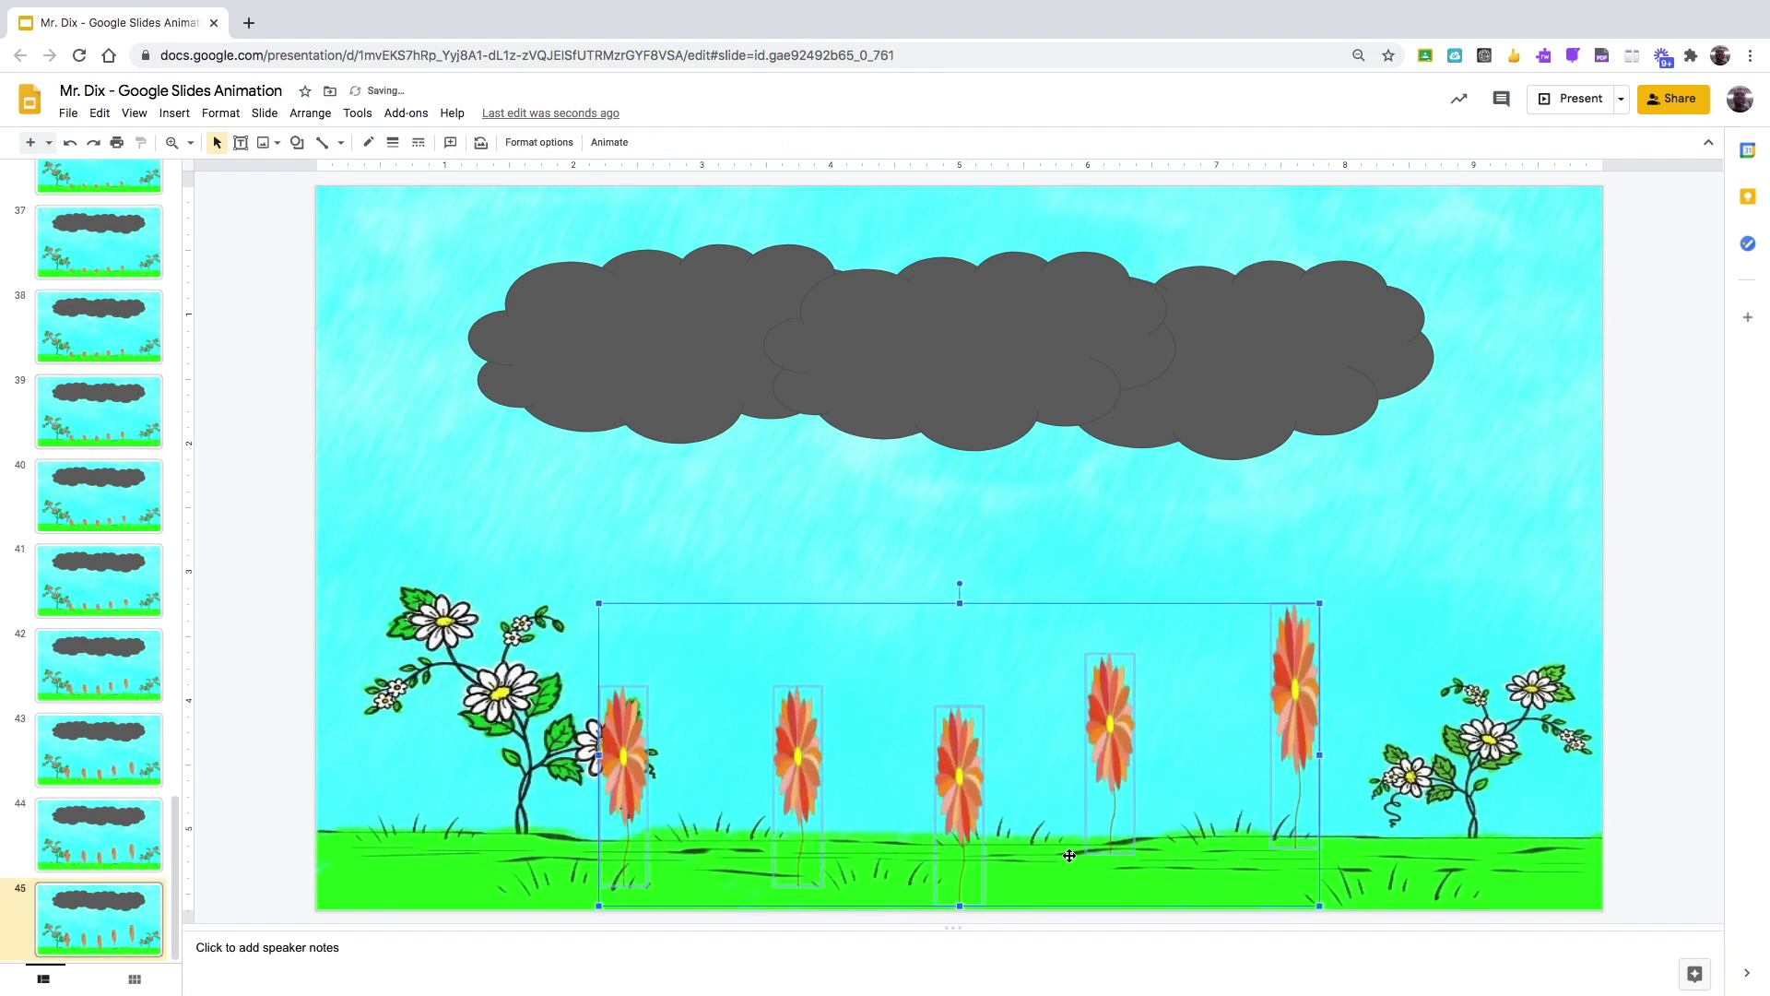
Step: Step through the slides from slide 1 to slide 45 to check the rain and growing flowers
key("Home")
key("Down")
key("Down")
key("Down")
key("Down")
key("Down")
key("Down")
key("Down")
key("Down")
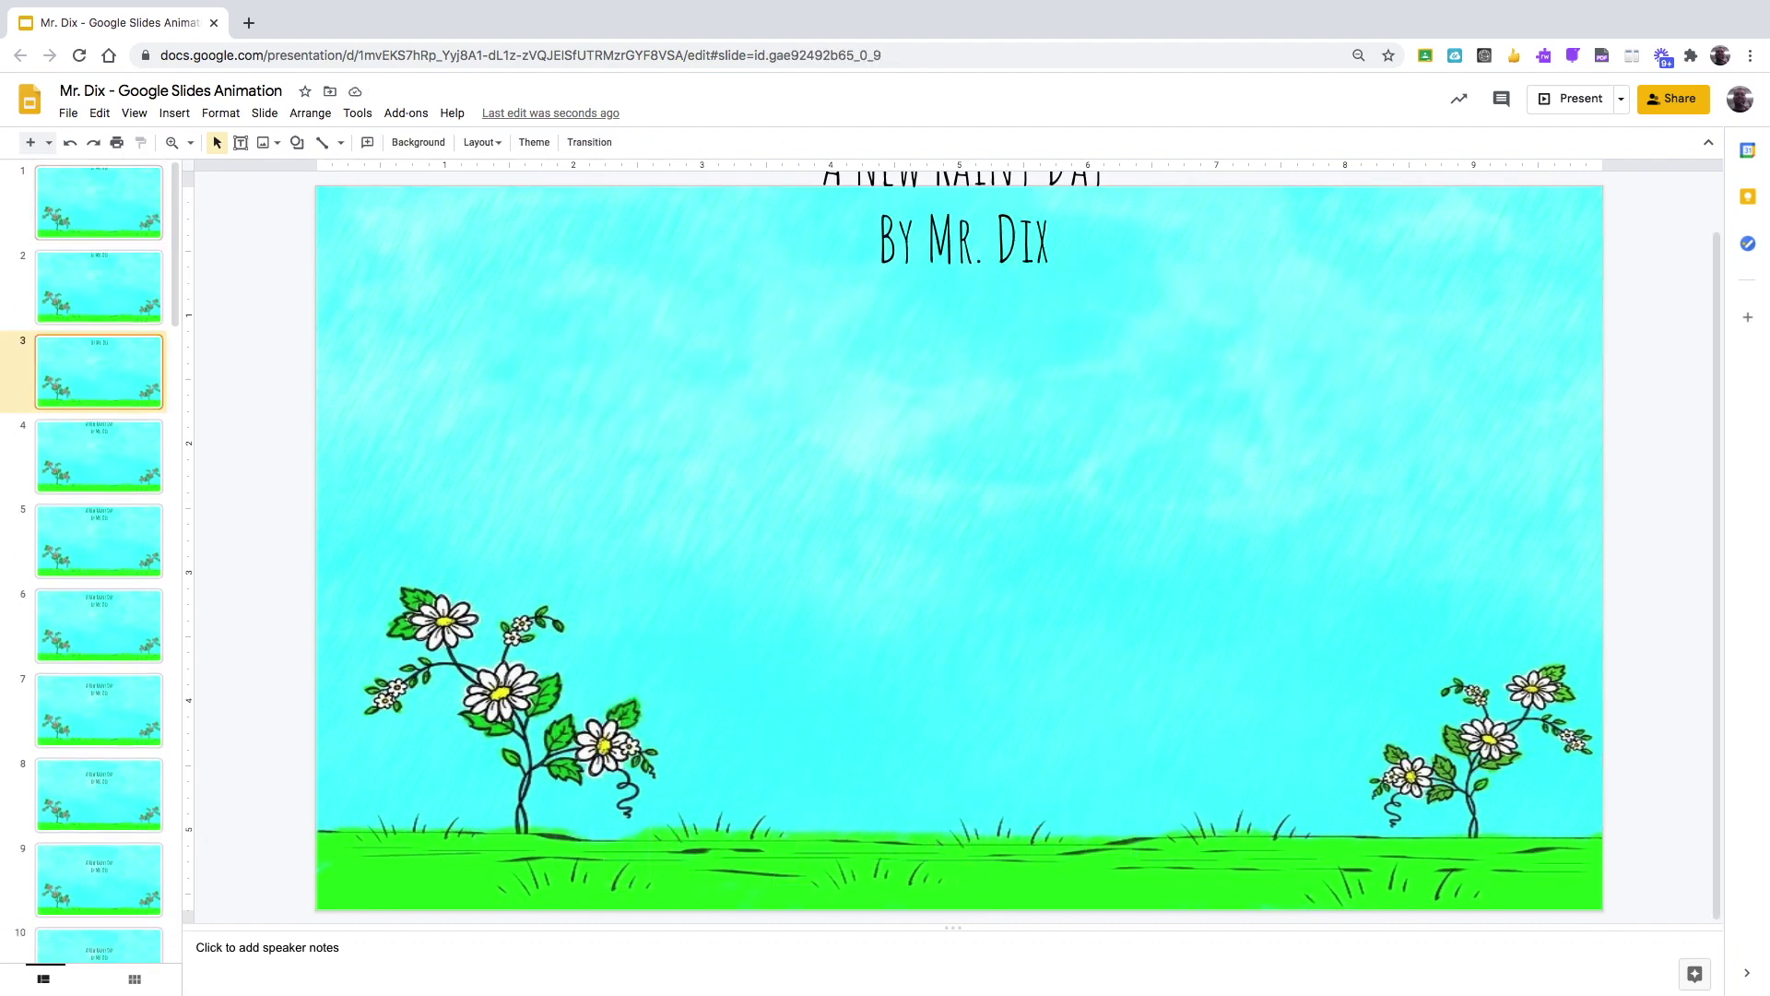
key("Down")
key("Down")
key("Down")
key("Down")
key("Down")
key("Down")
key("Down")
key("Down")
key("Down")
key("Down")
key("Down")
key("Down")
key("Down")
key("Down")
key("Down")
key("Down")
key("Down")
key("Down")
key("Down")
key("Down")
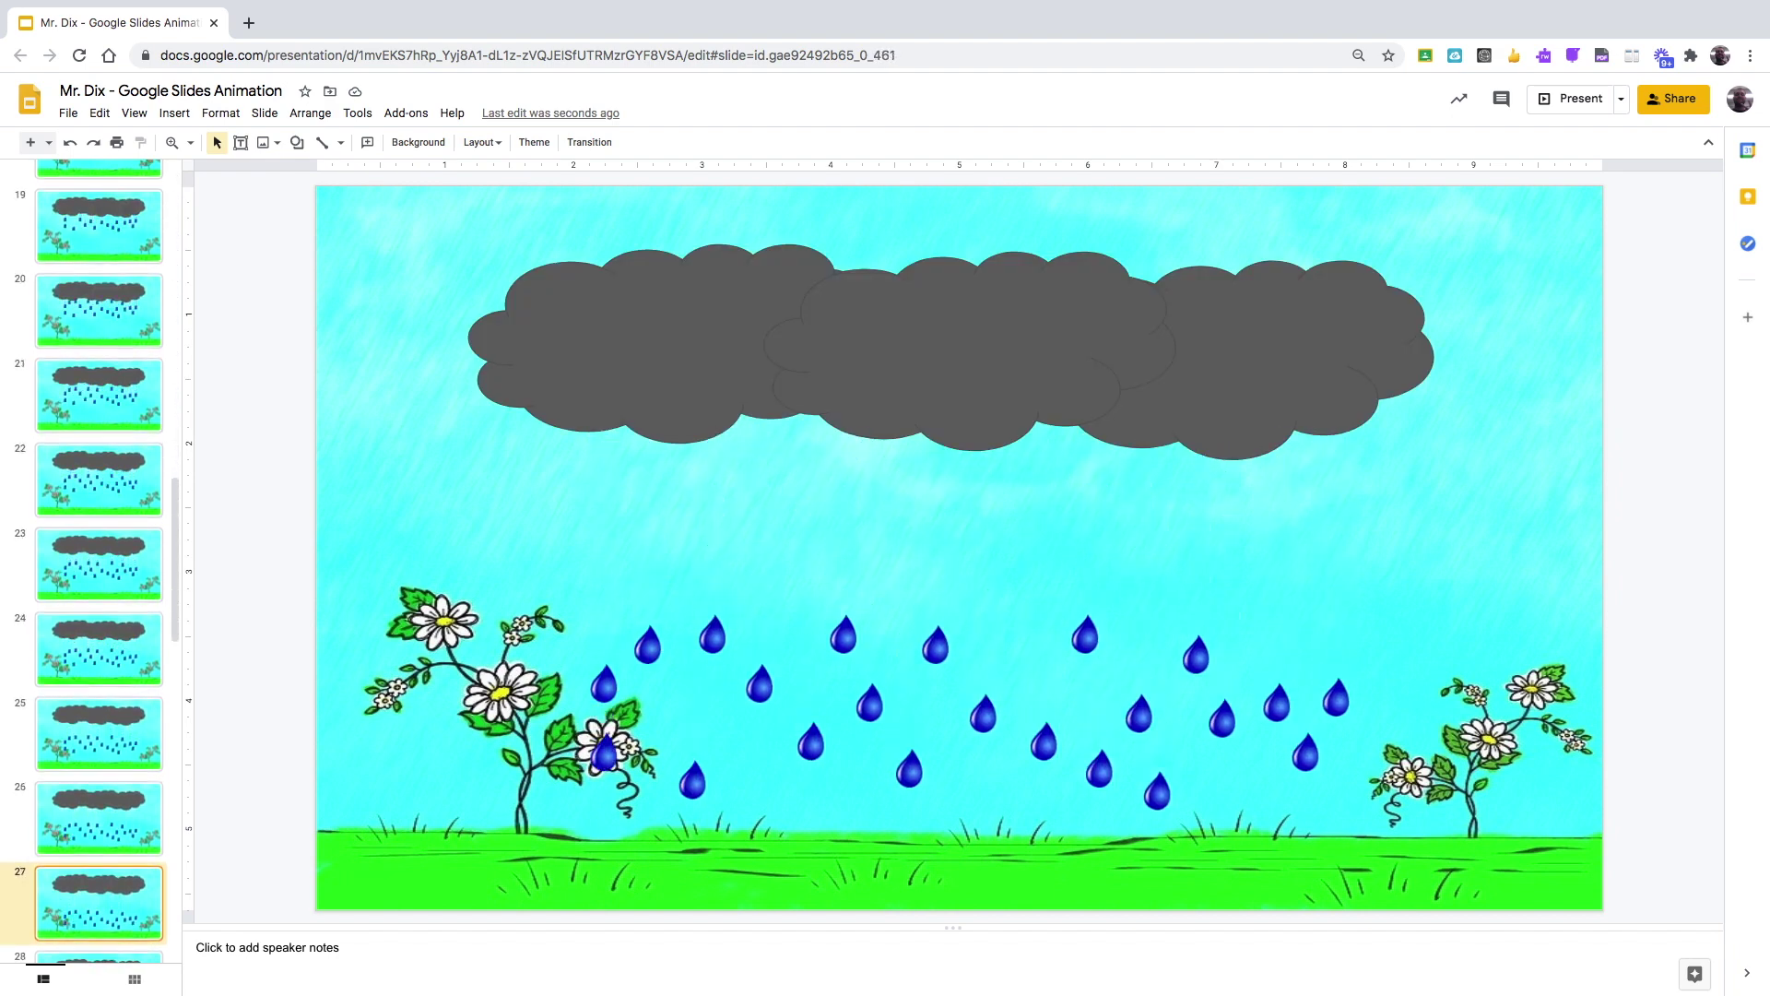
key("Down")
key("Down")
key("Down")
key("Down")
key("Down")
key("Down")
key("Down")
key("Down")
key("Down")
key("Down")
key("Down")
key("Down")
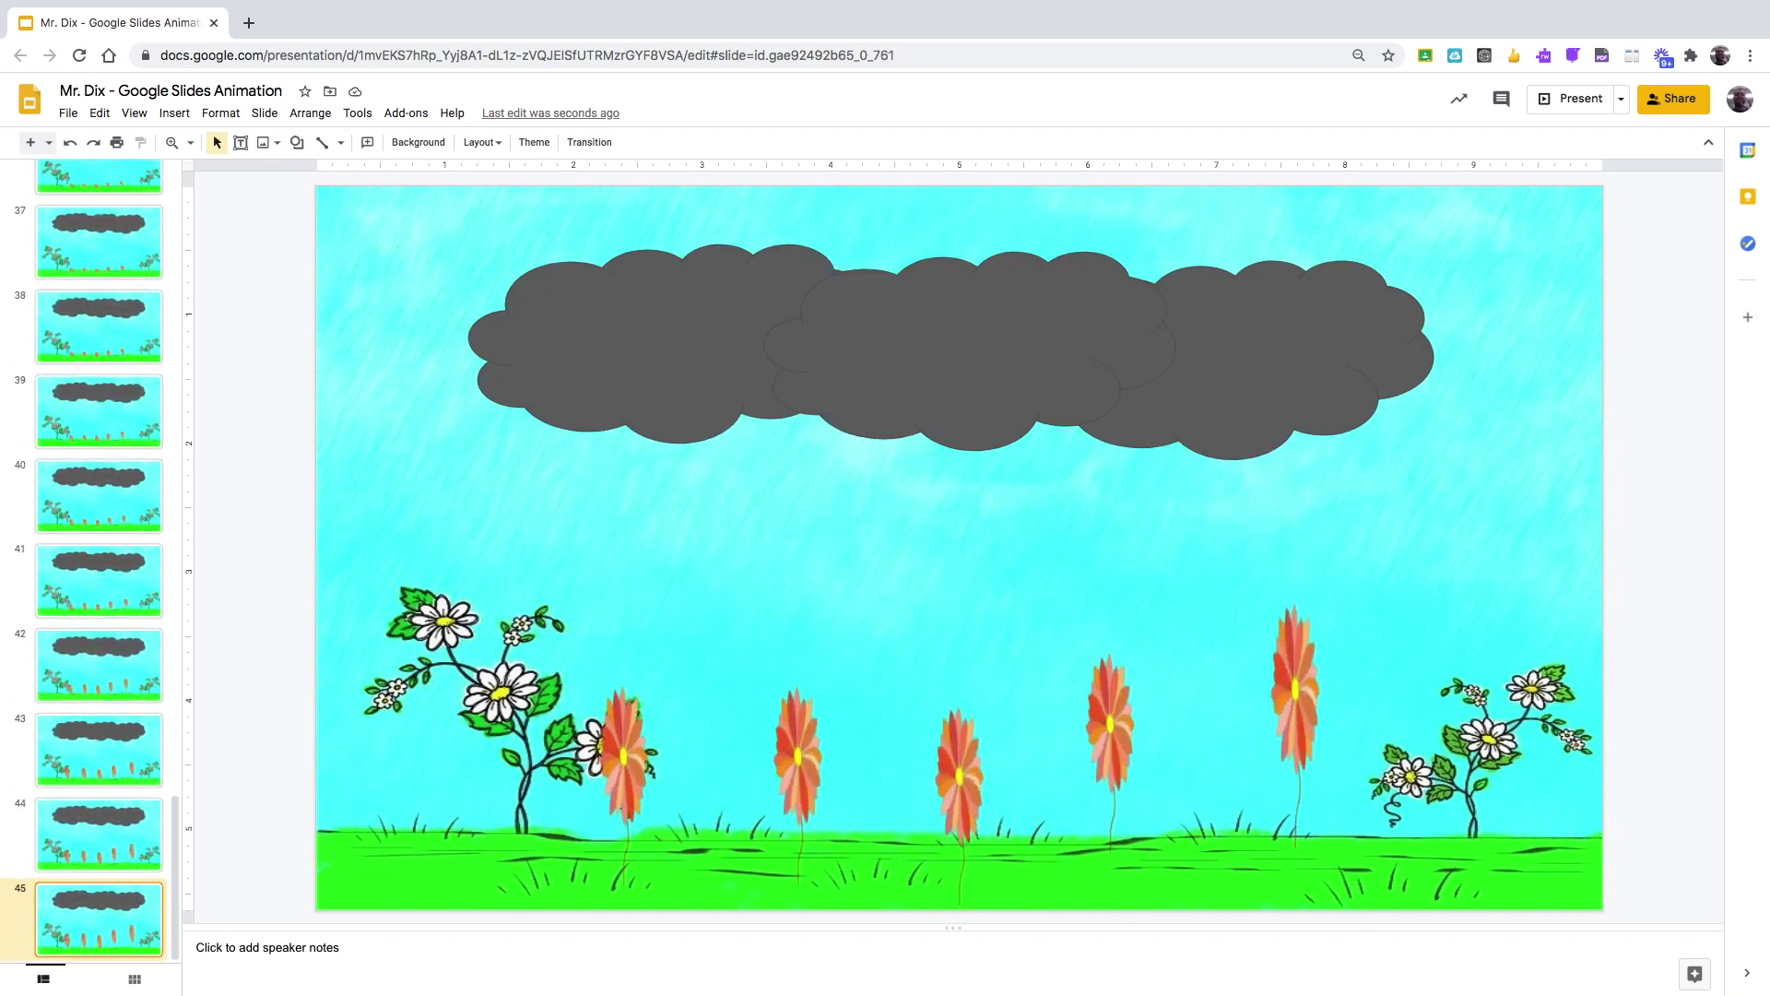
key("Down")
Step: Add frames up to slide 47 with the clouds slightly spread, and insert the winking sun from a web image search for "cartoon sun"
key("ctrl+d")
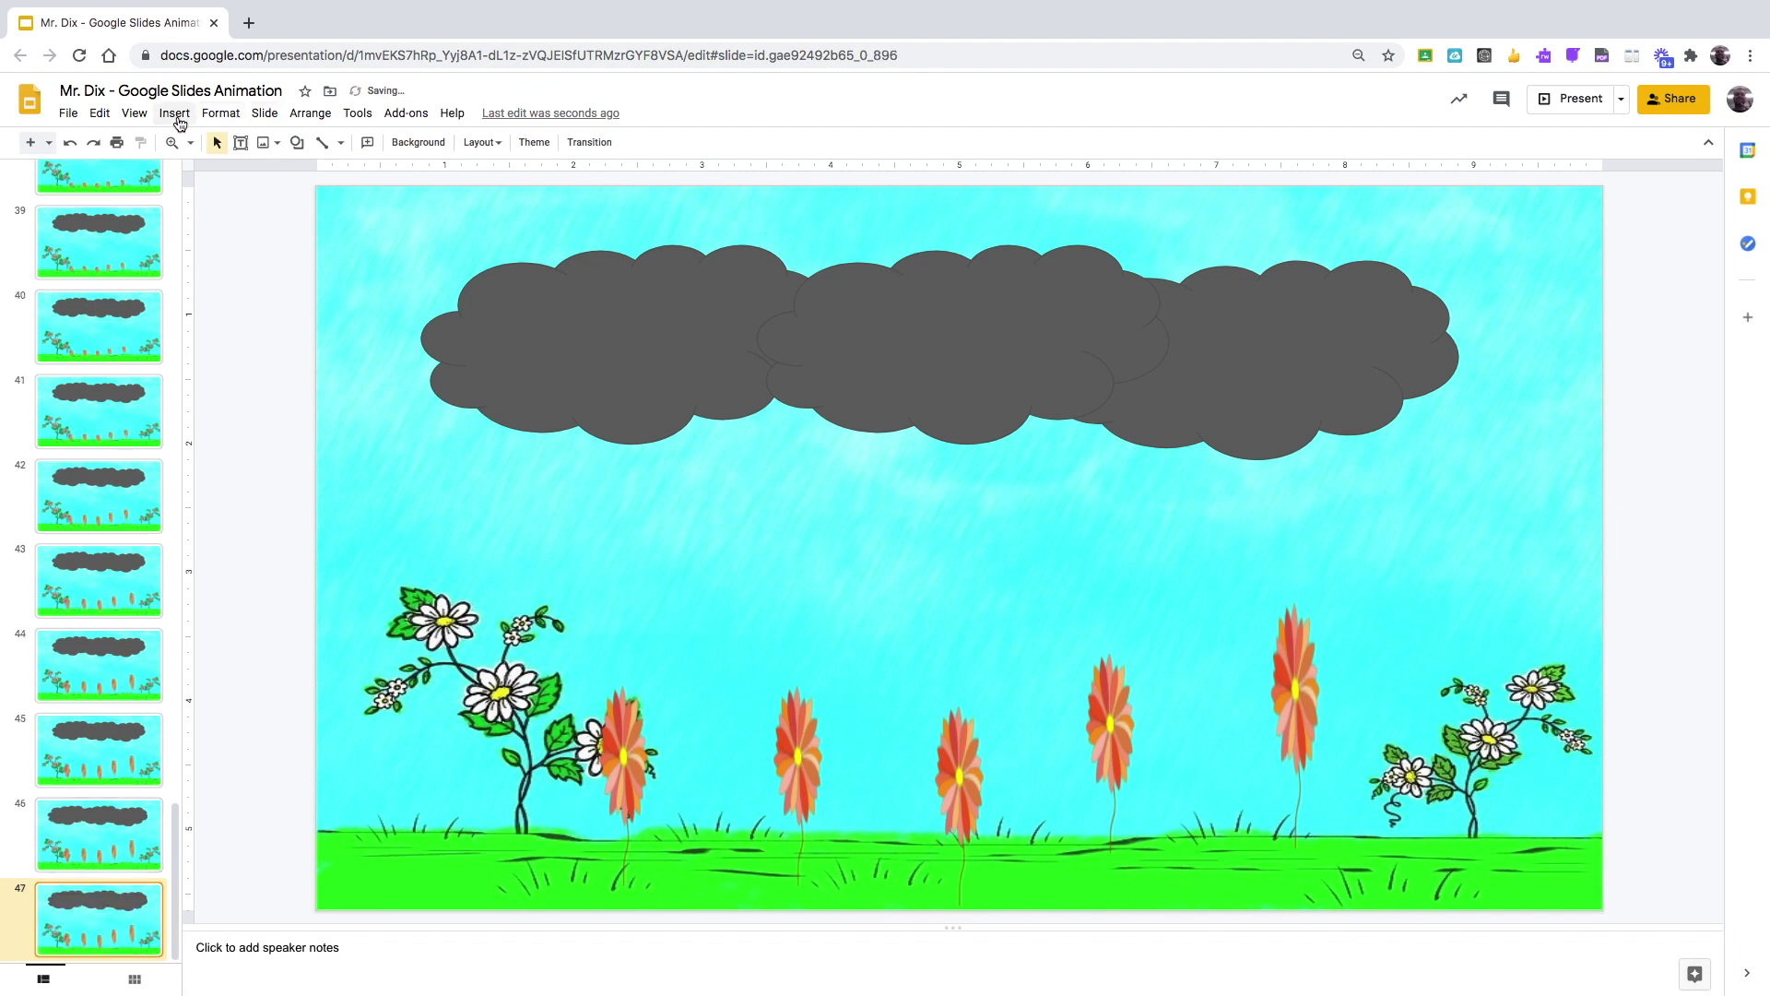
left_click(180, 118)
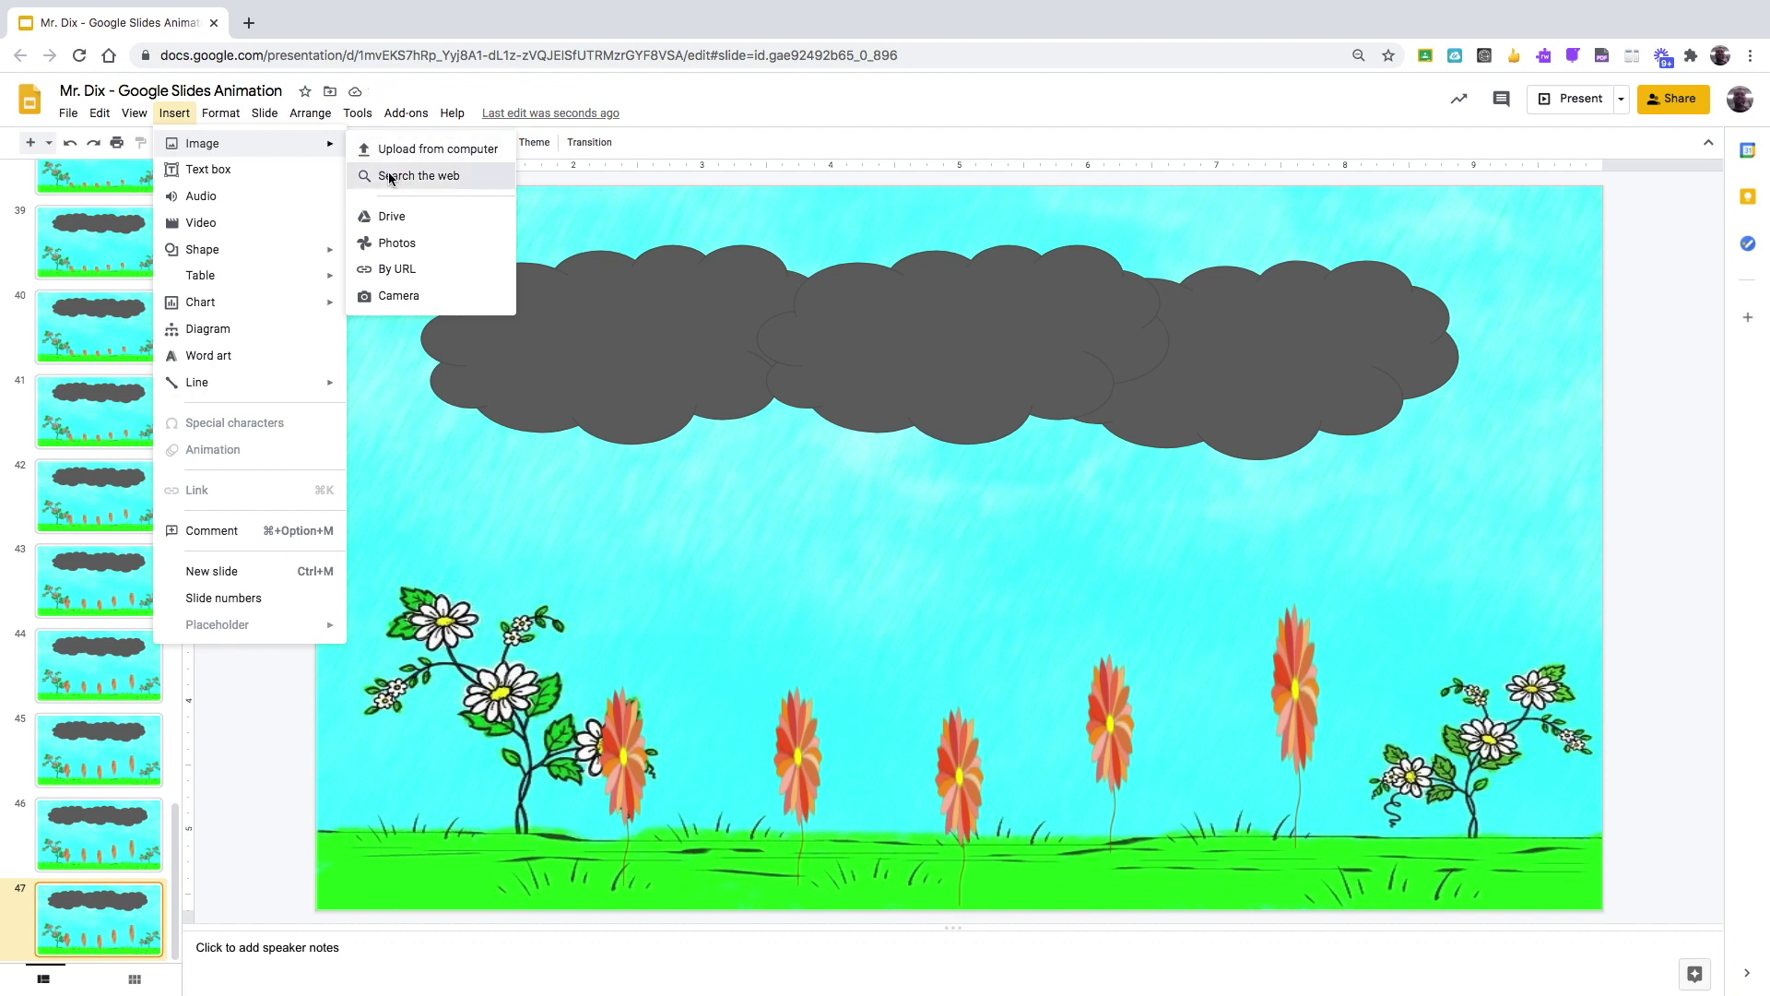
left_click(383, 174)
type("cartoon sun")
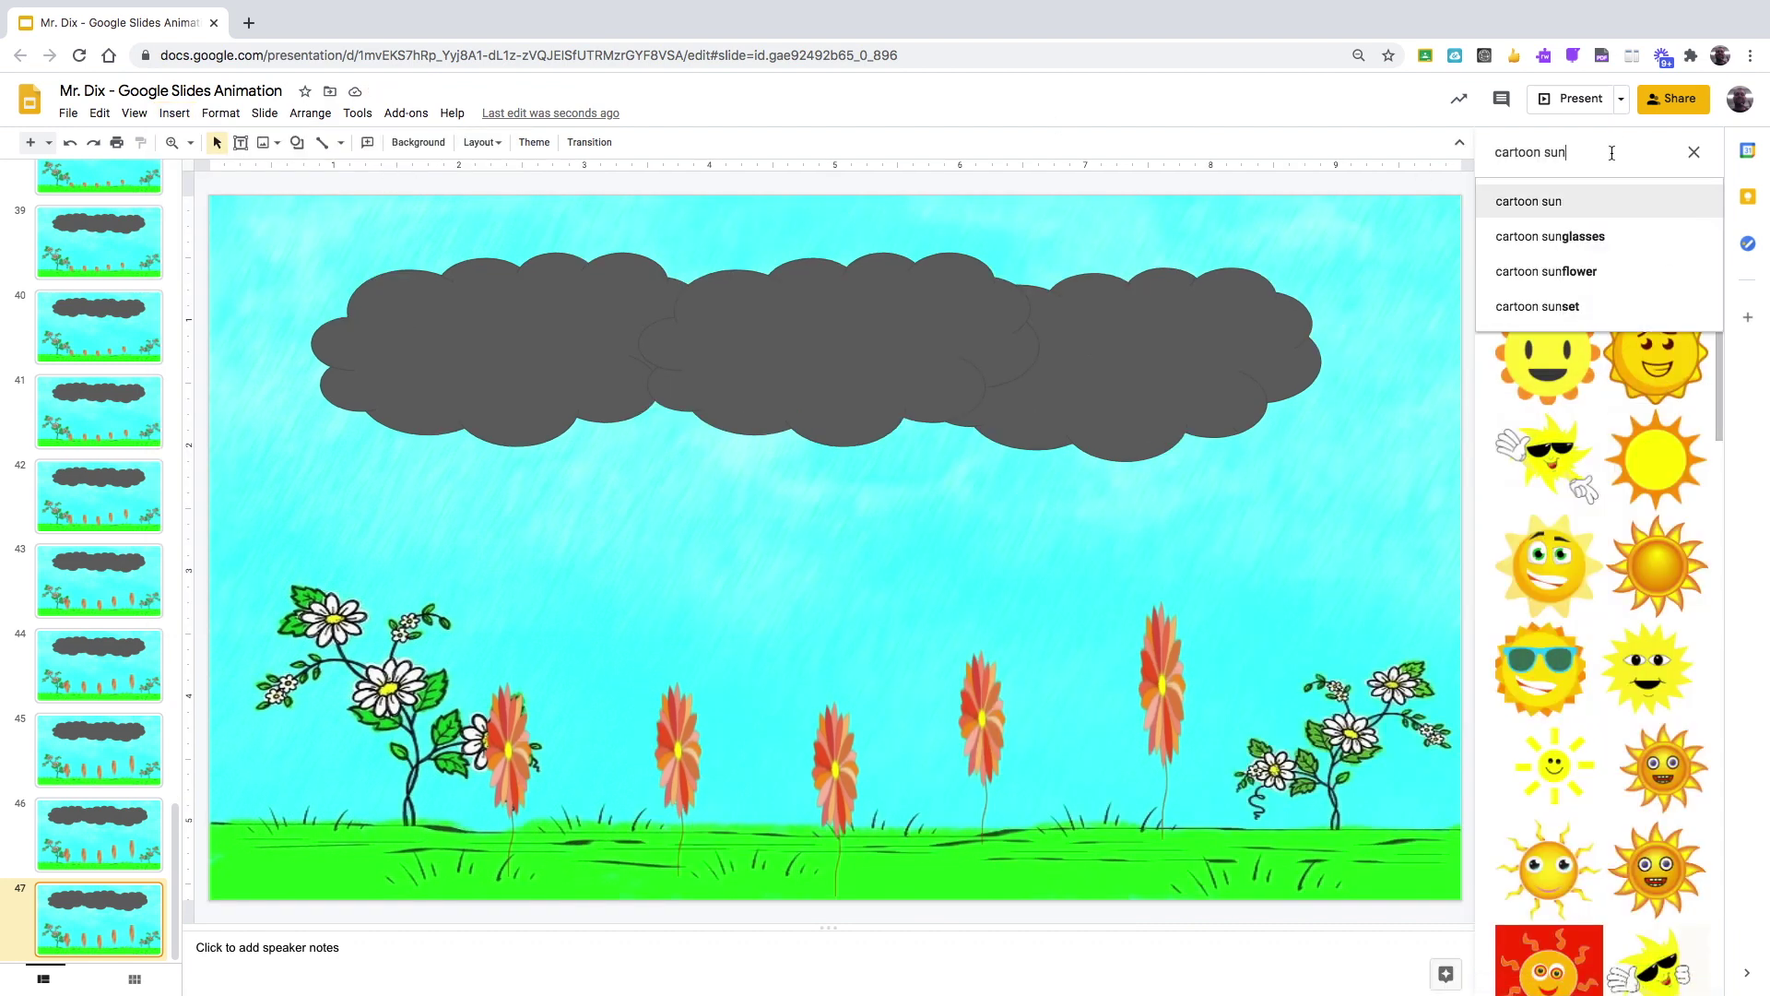
key("Return")
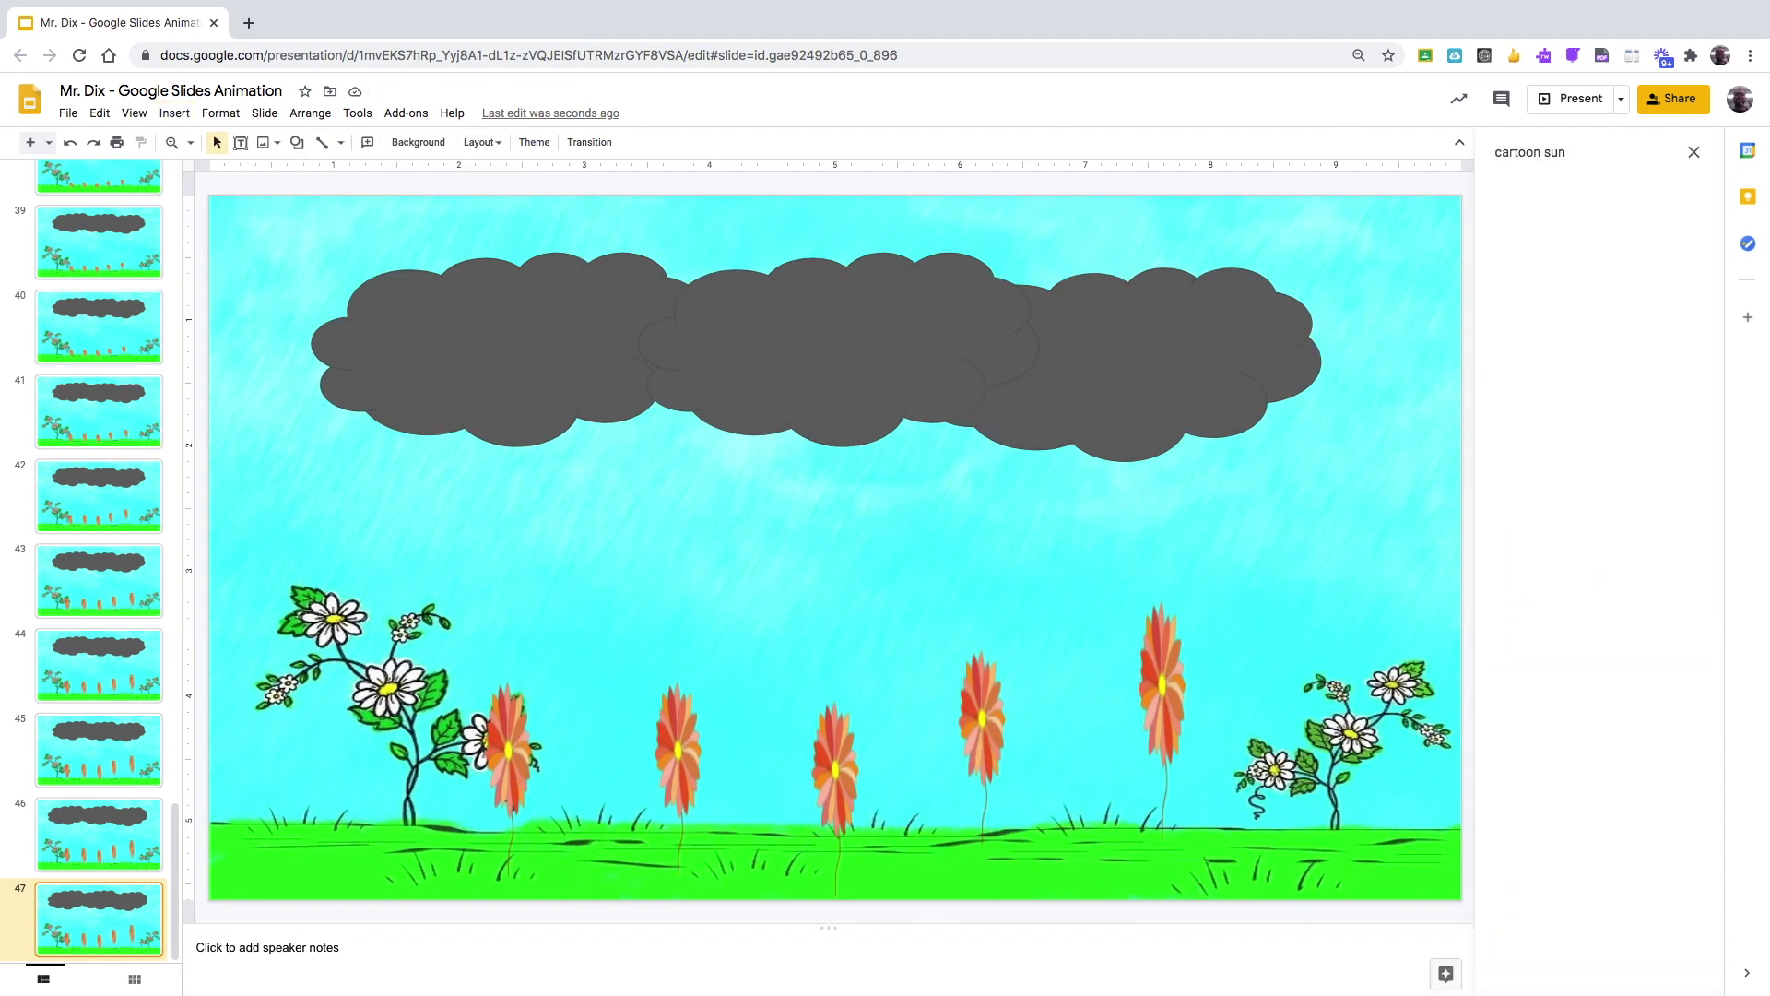
left_click(1676, 244)
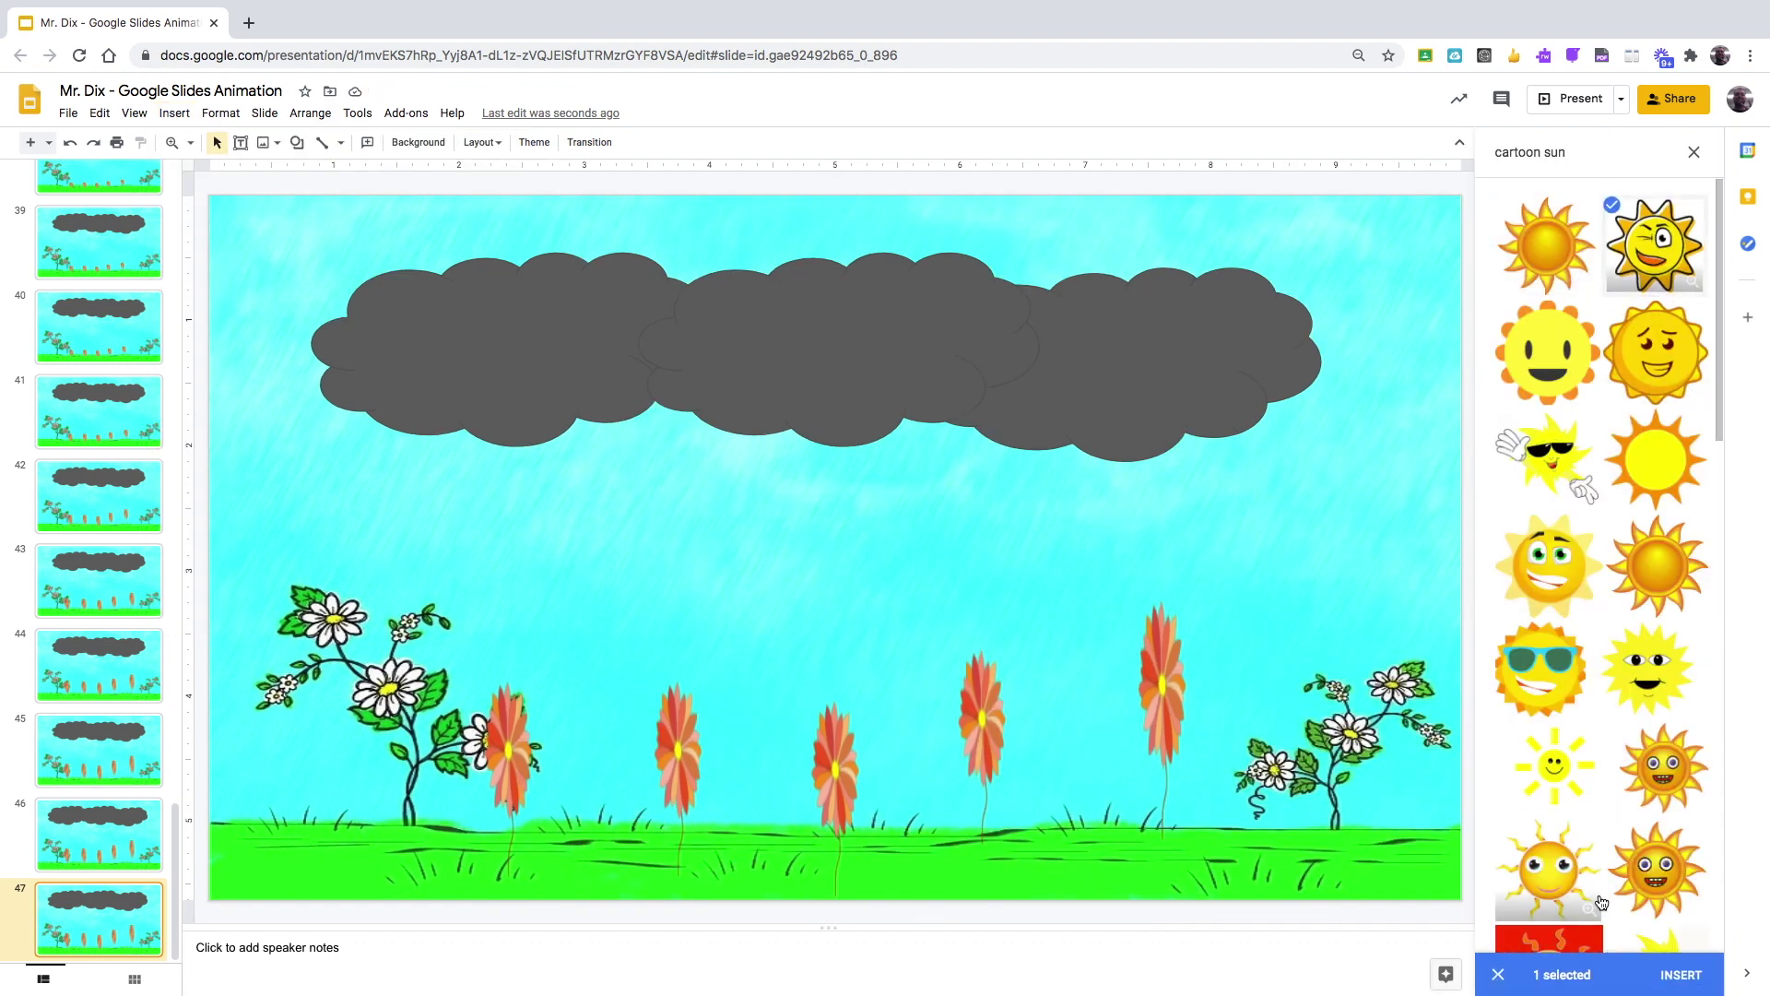
left_click(1671, 979)
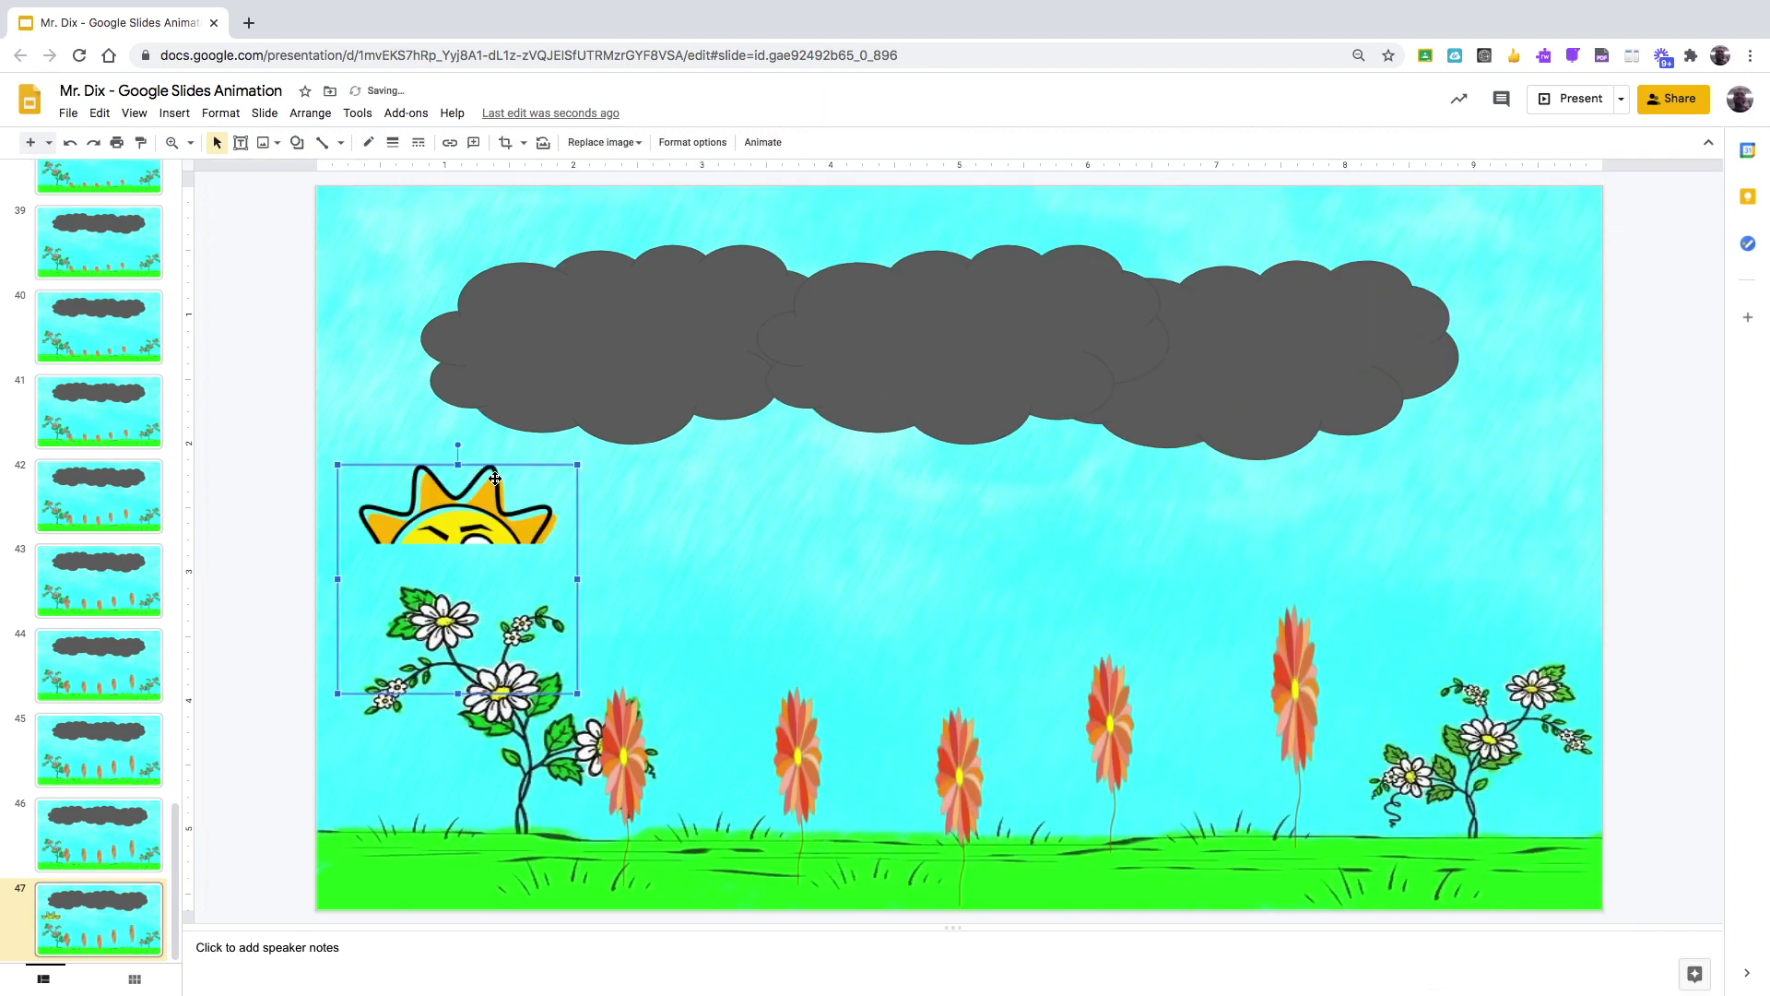
Step: Move the sun onto the middle cloud and shrink it to fit within the cloud's height
left_click_drag(476, 524, 936, 321)
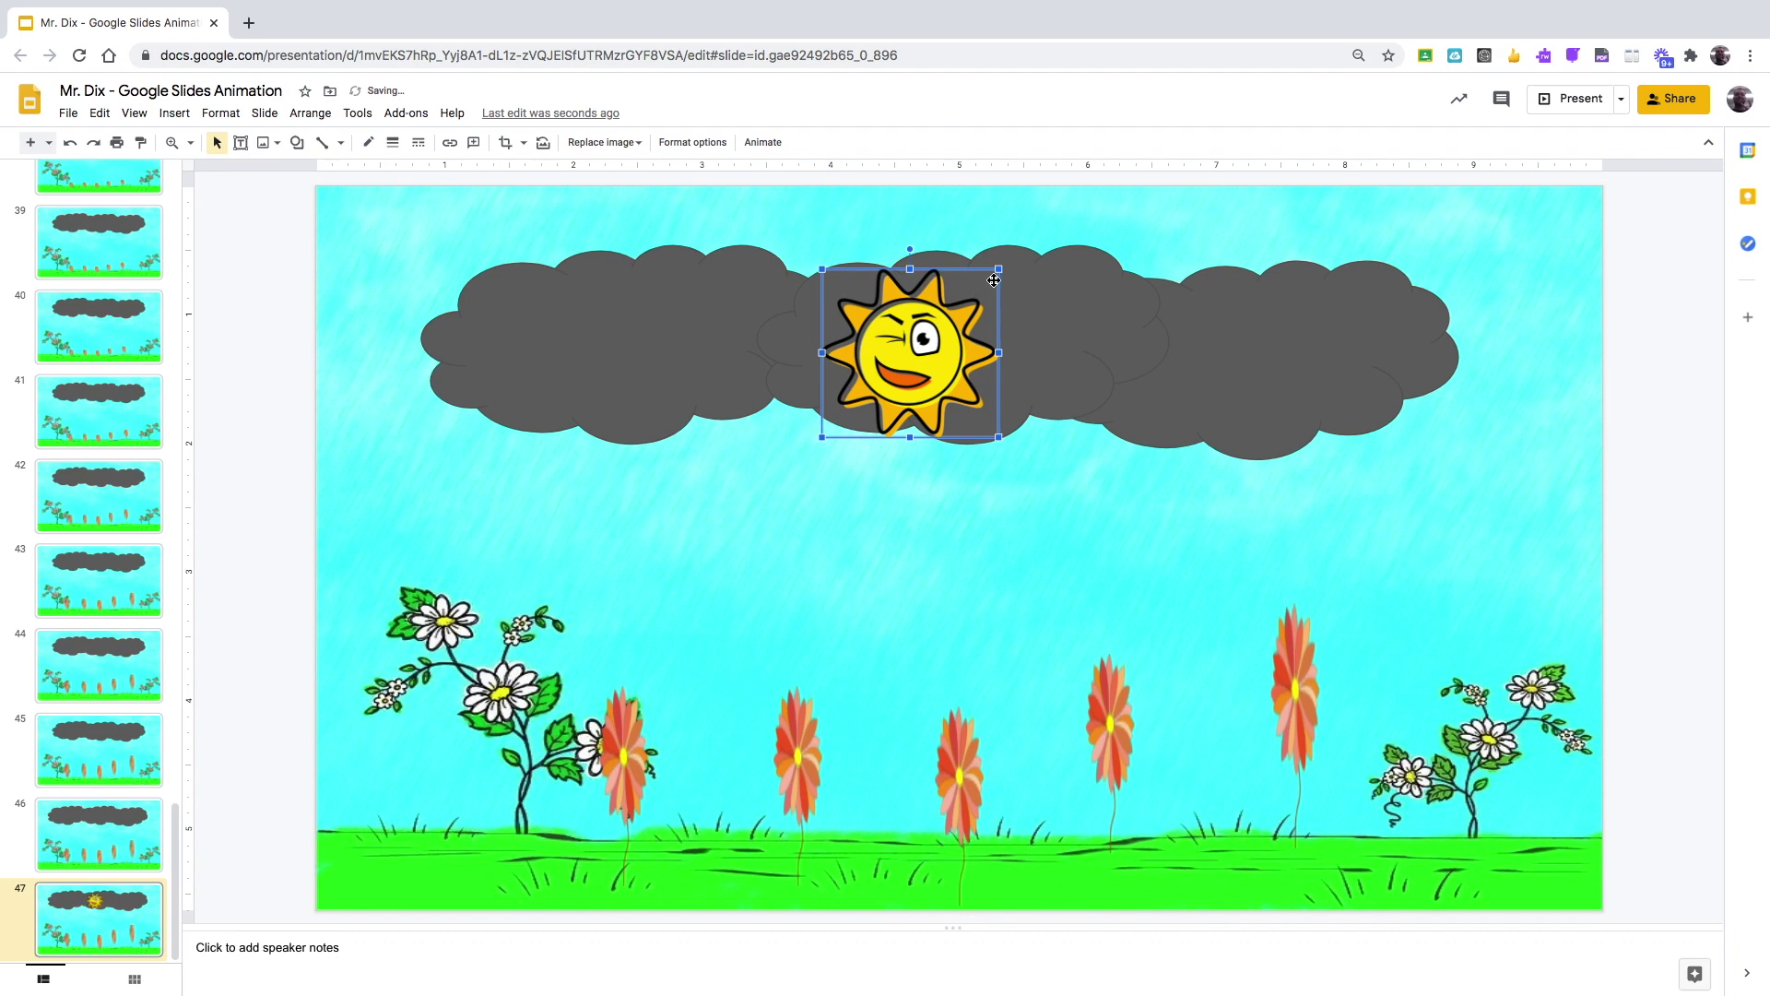
left_click_drag(1000, 268, 980, 279)
left_click_drag(918, 342, 931, 334)
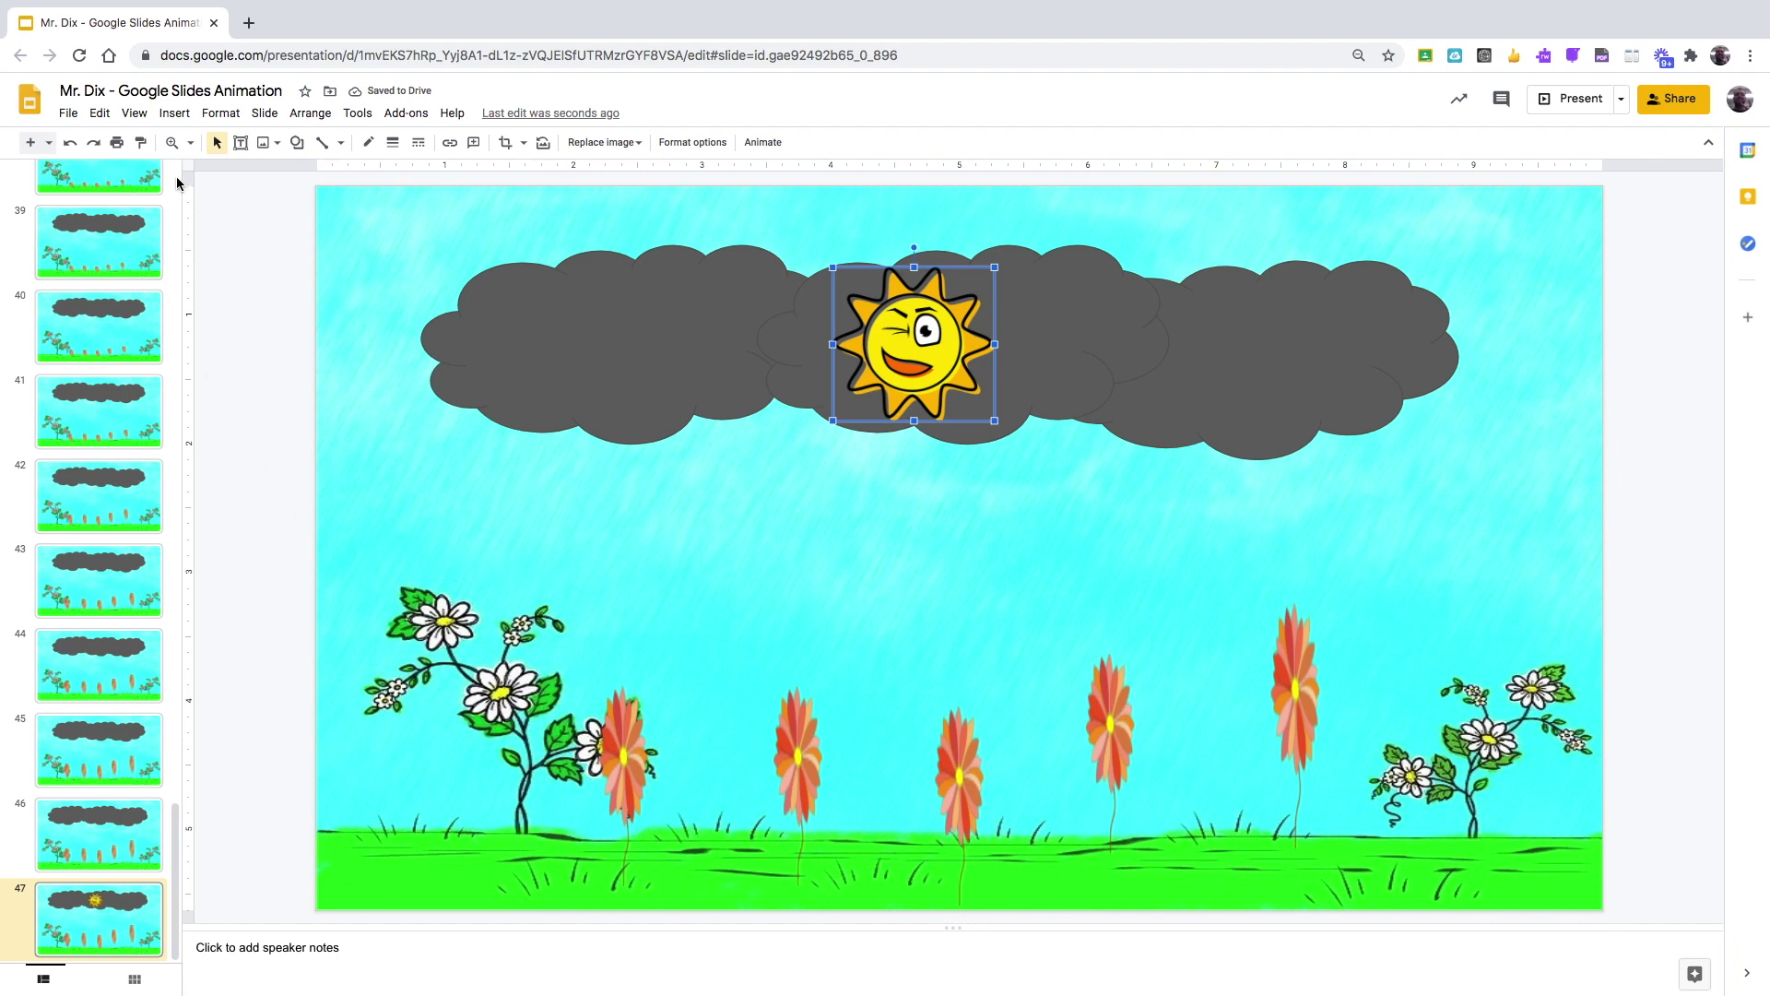
Step: Send the sun behind the dark clouds on slide 47
left_click(308, 114)
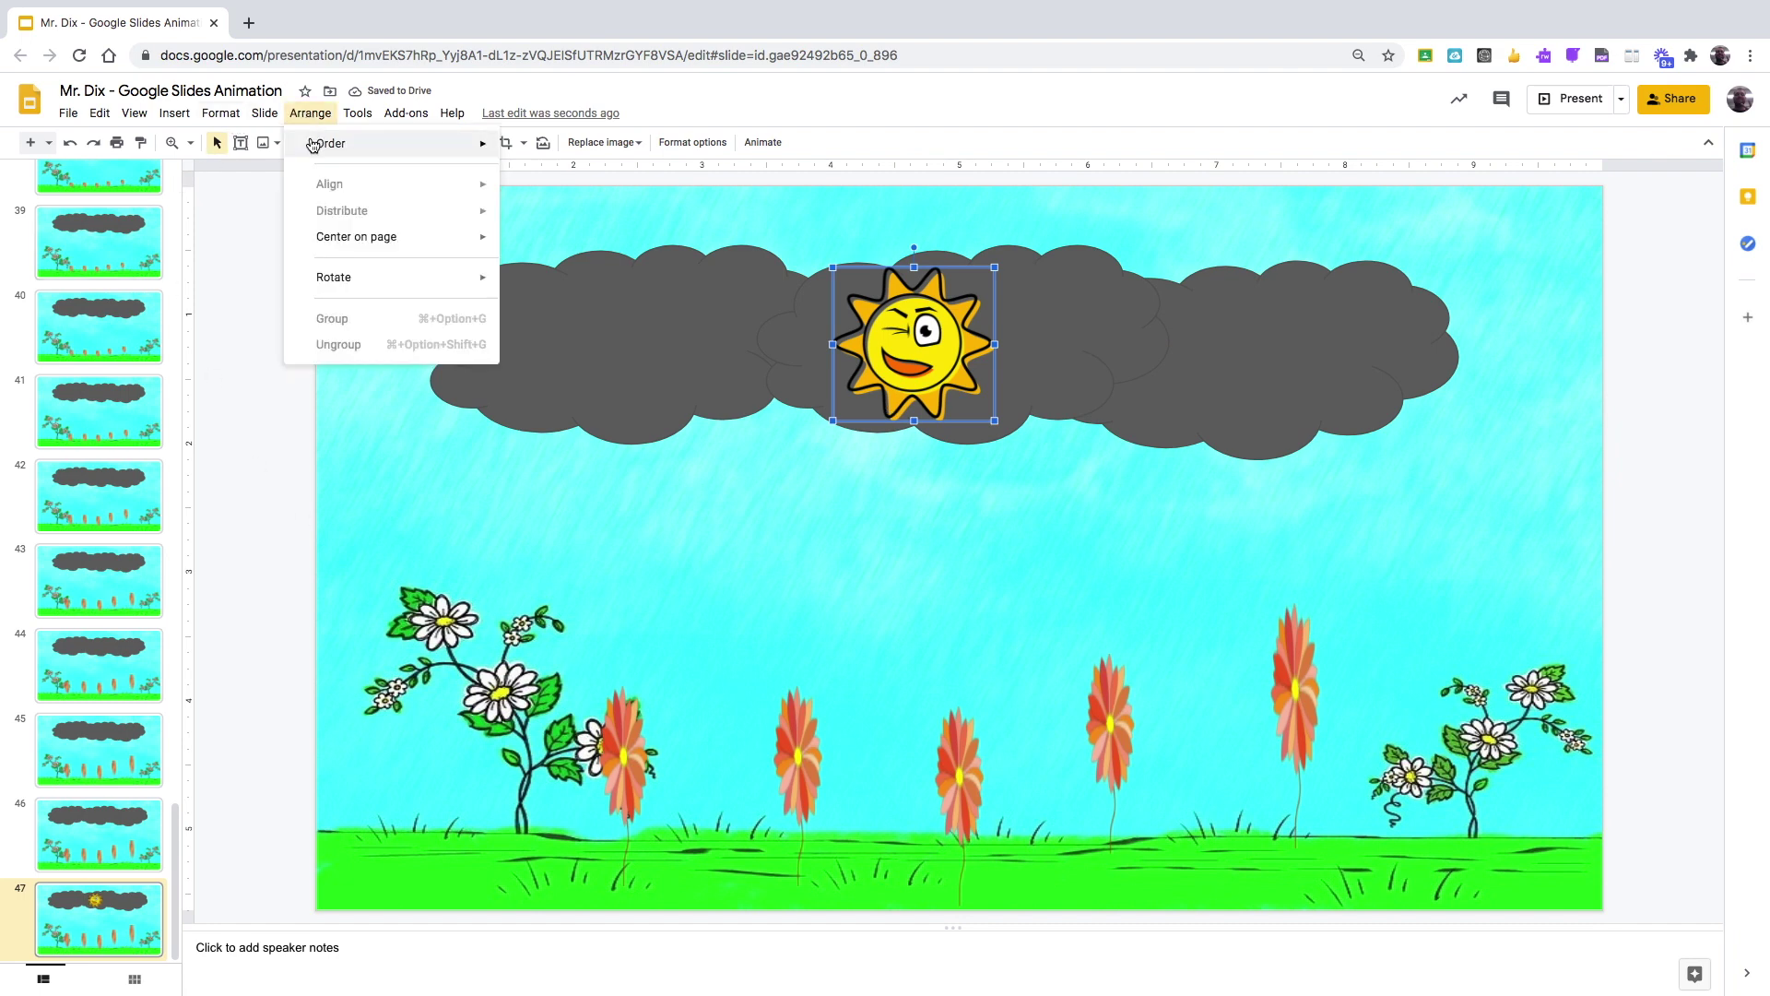
mouse_move(314, 145)
left_click(563, 228)
Step: Duplicate the sun slide into frames up to slide 63, moving the three clouds outward until they leave the slide
left_click(111, 898)
left_click_drag(558, 363, 542, 360)
left_click_drag(887, 359, 887, 345)
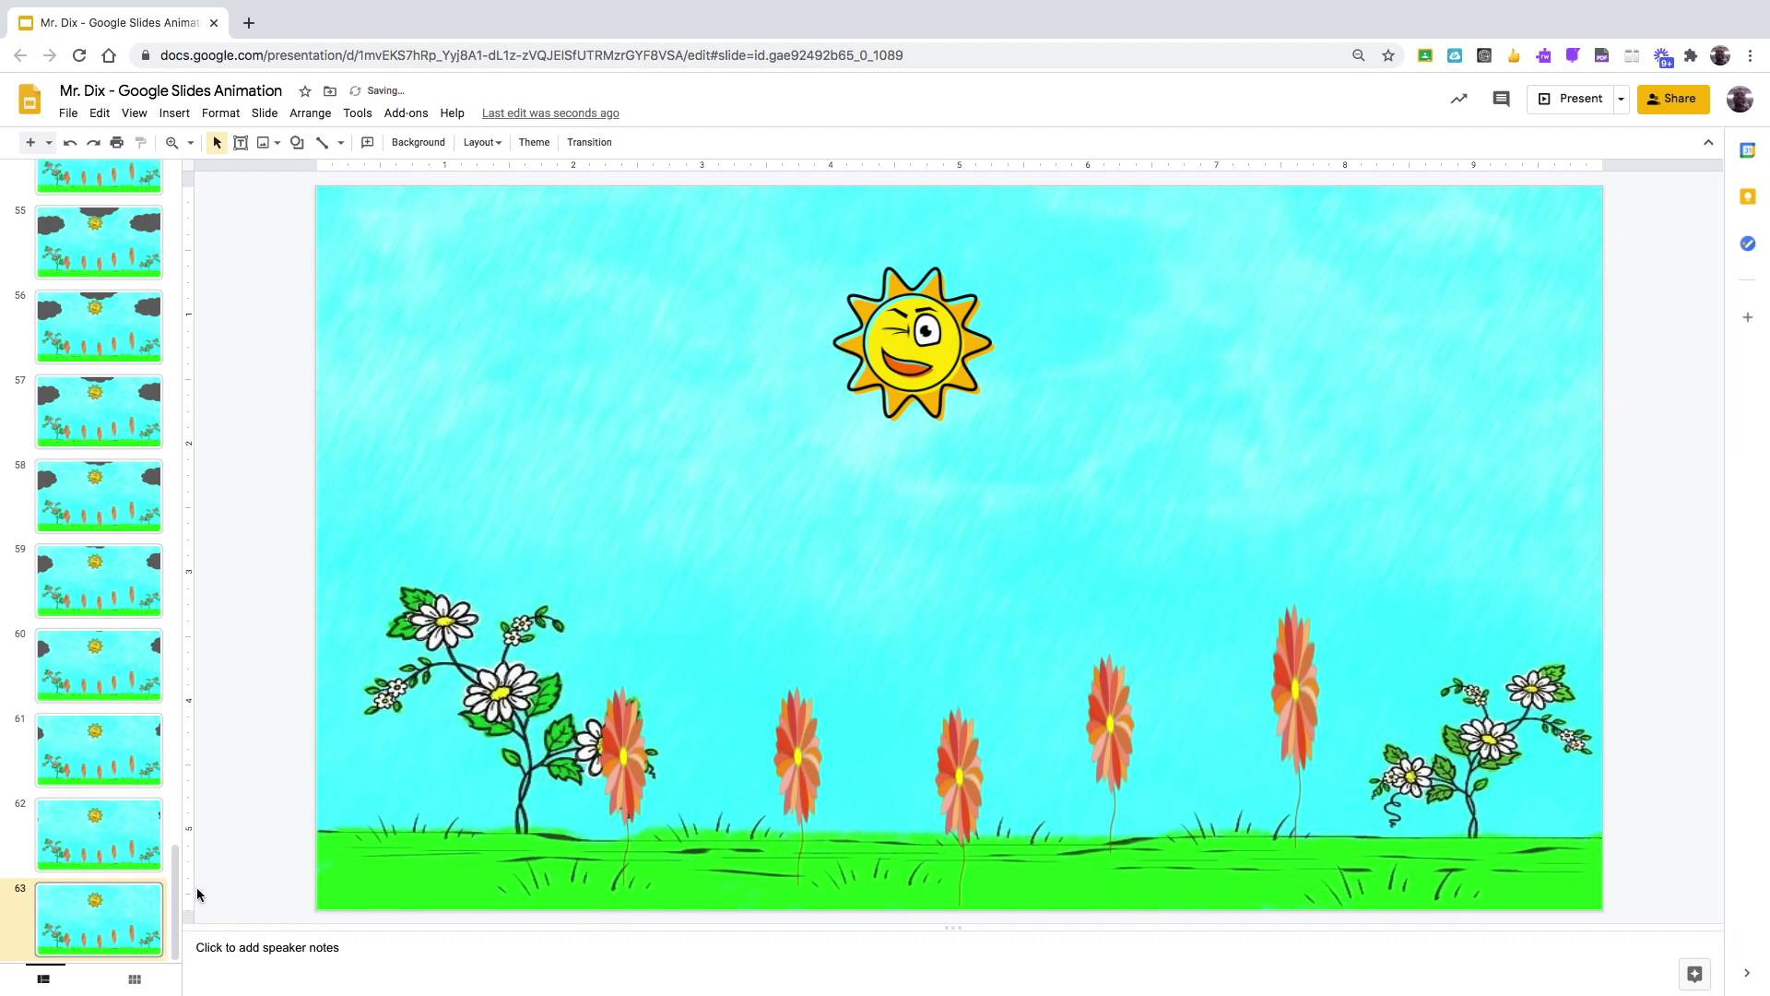
Step: Preview the animation by going through the frames one by one from slide 1 to slide 63
left_click_drag(176, 894, 348, 160)
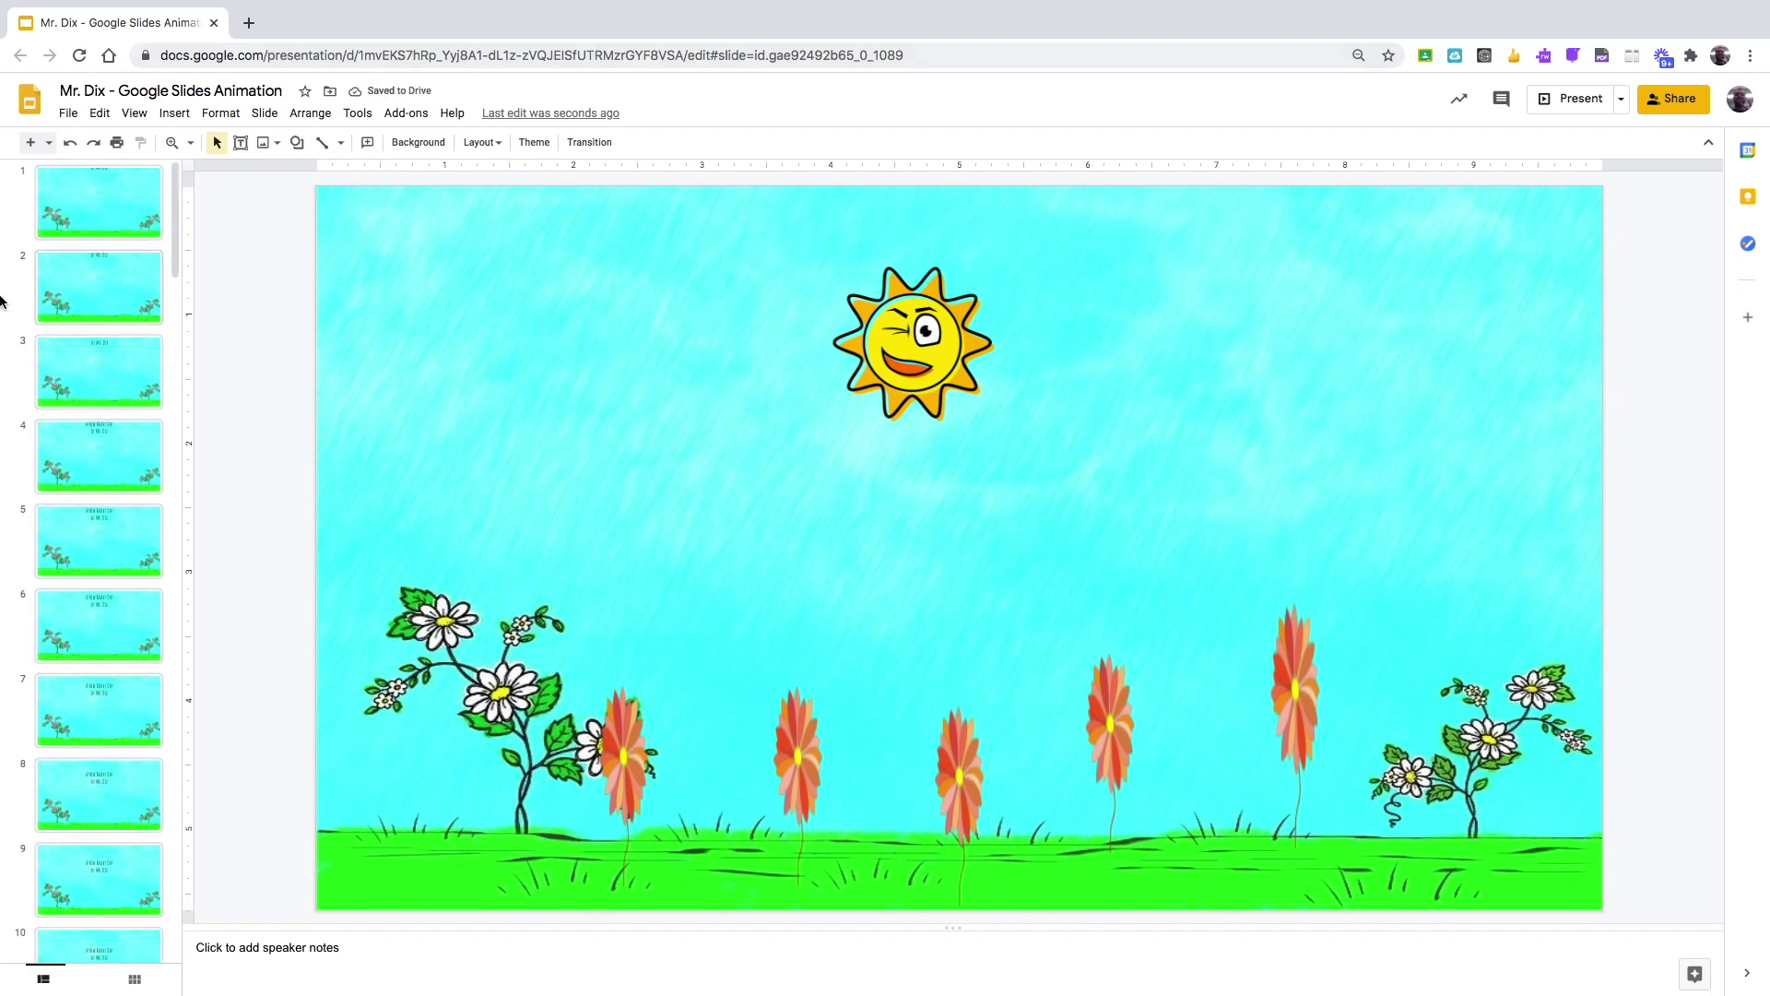
left_click(92, 188)
key("Down")
key("Down")
key("Down")
key("Down")
key("Down")
key("Down")
key("Down")
key("Down")
key("Down")
key("Down")
key("Down")
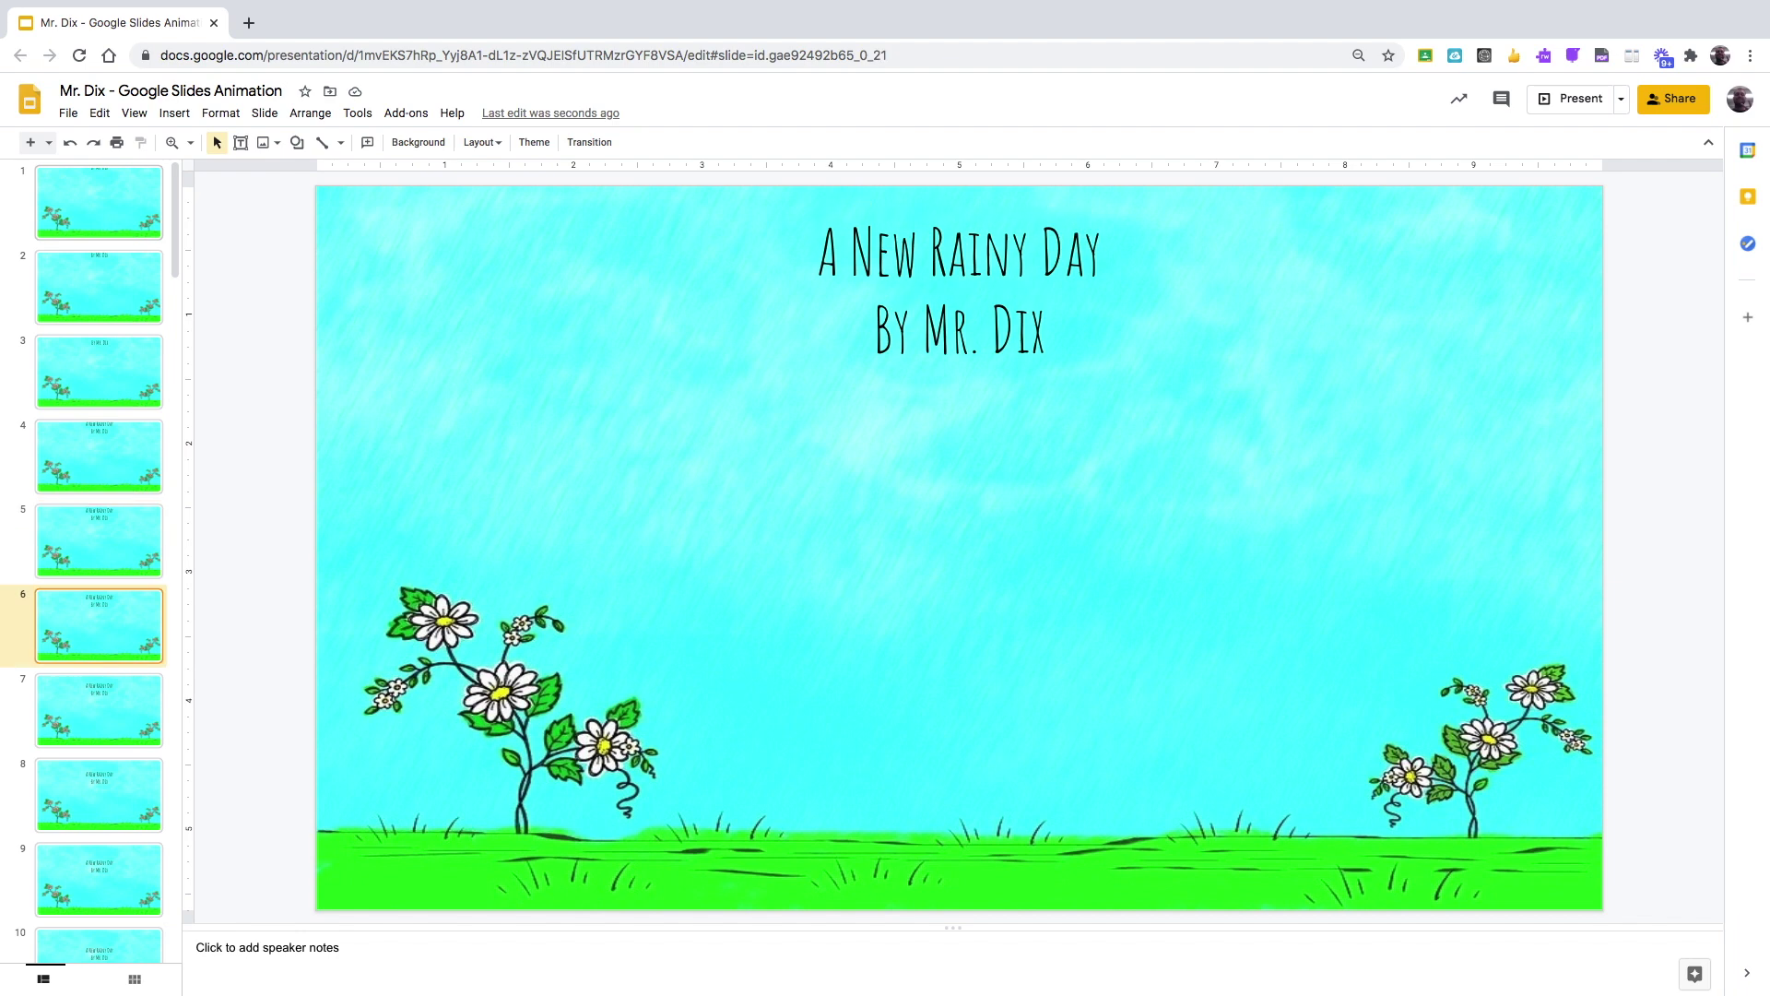
key("Down")
key("Down")
key("Down")
key("Down")
key("Down")
key("Down")
key("Down")
key("Down")
key("Down")
key("Down")
key("Down")
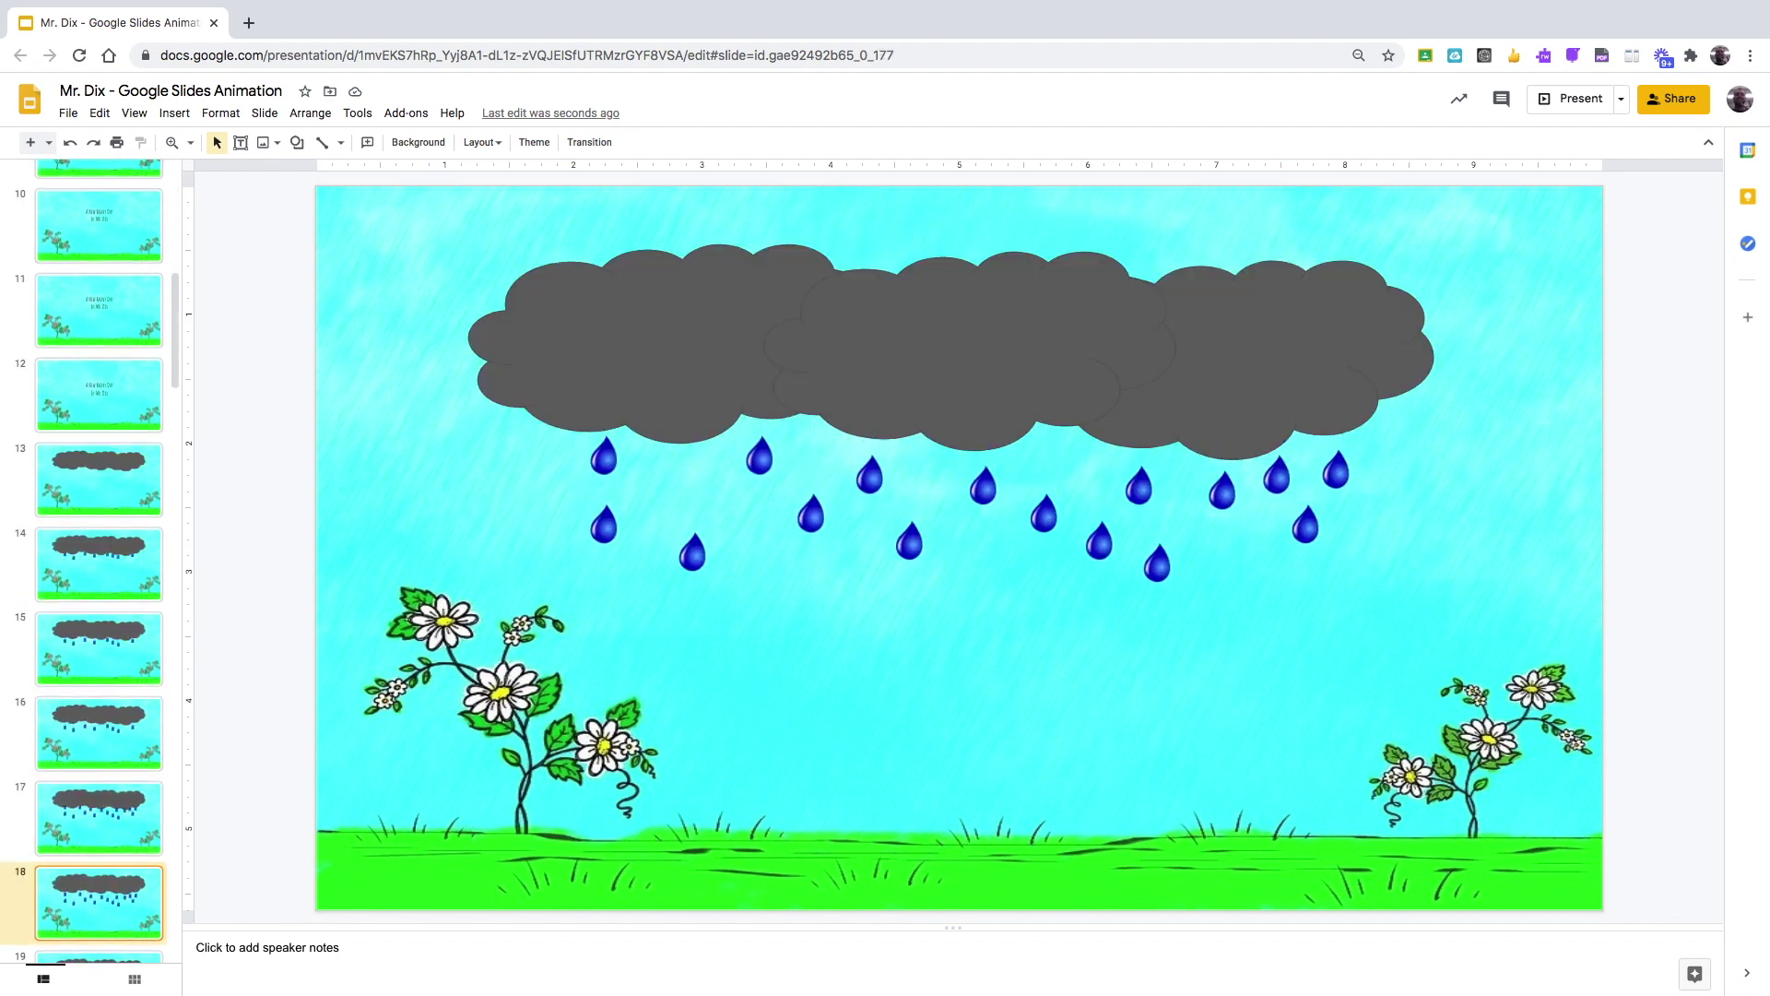
key("Down")
key("Down")
key("Down")
key("Down")
key("Down")
key("Down")
key("Down")
key("Down")
key("Down")
key("Down")
key("Down")
key("Down")
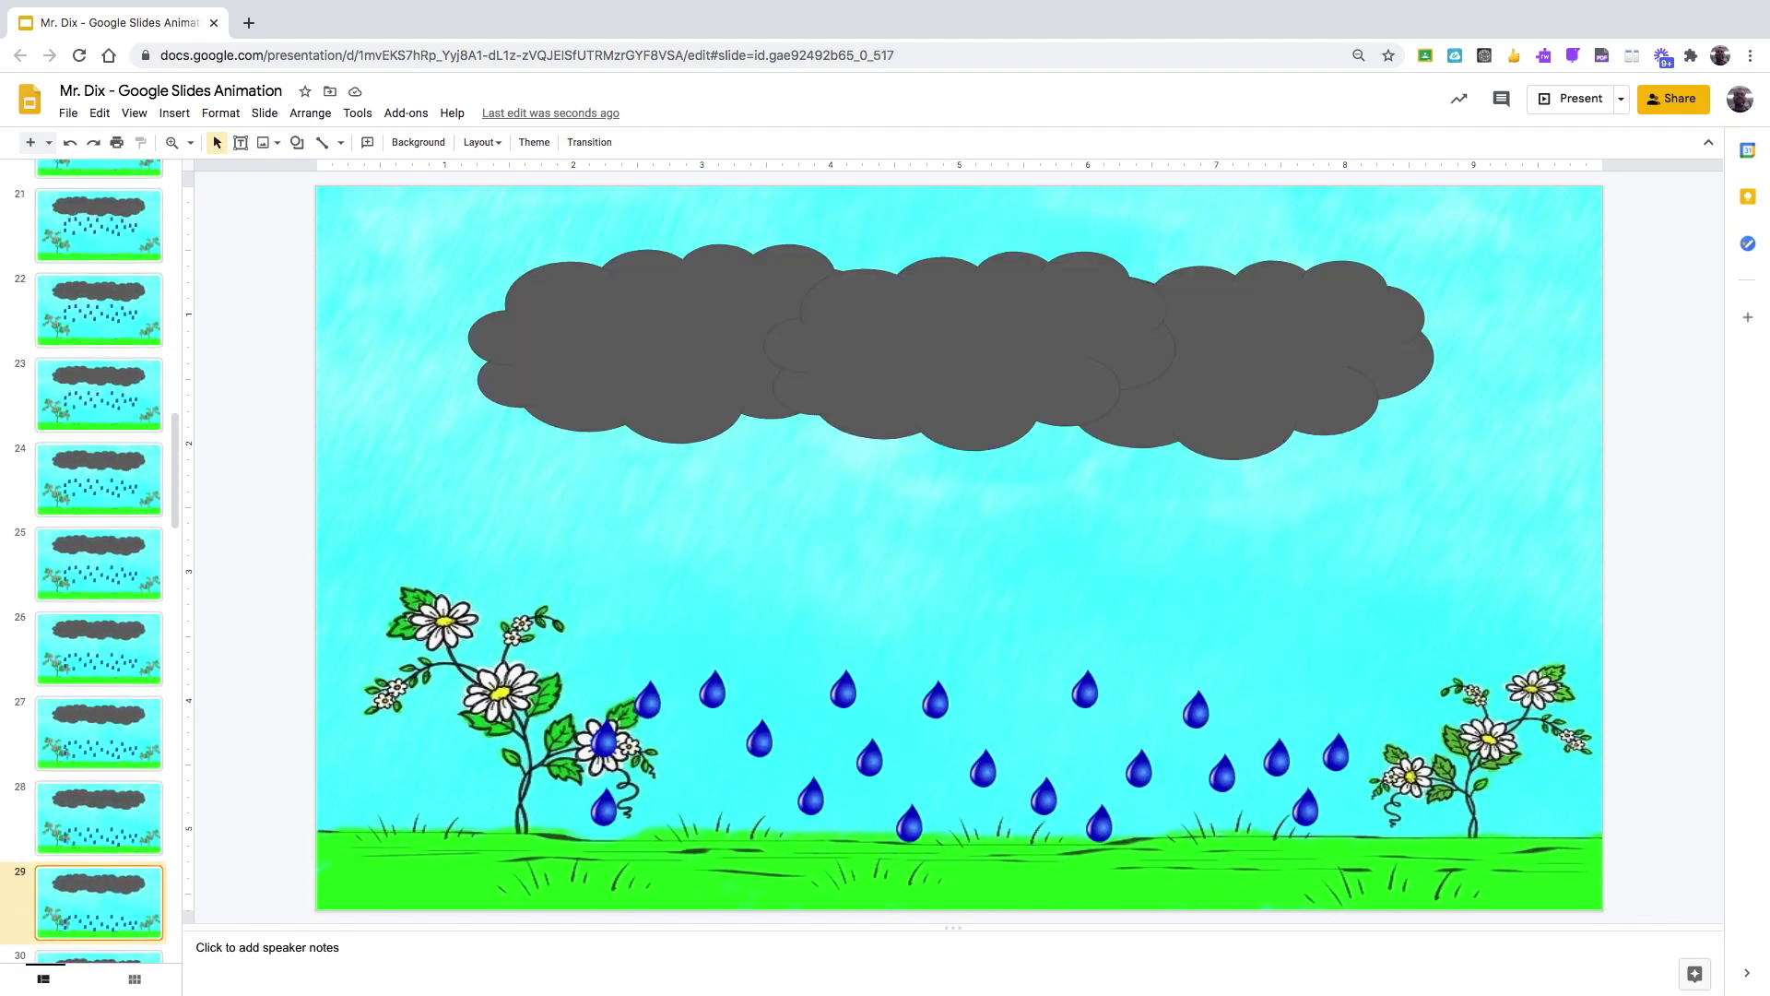
key("Down")
key("Down")
key("Down")
key("Down")
key("Down")
key("Down")
key("Down")
key("Down")
key("Down")
key("Down")
key("Down")
key("Down")
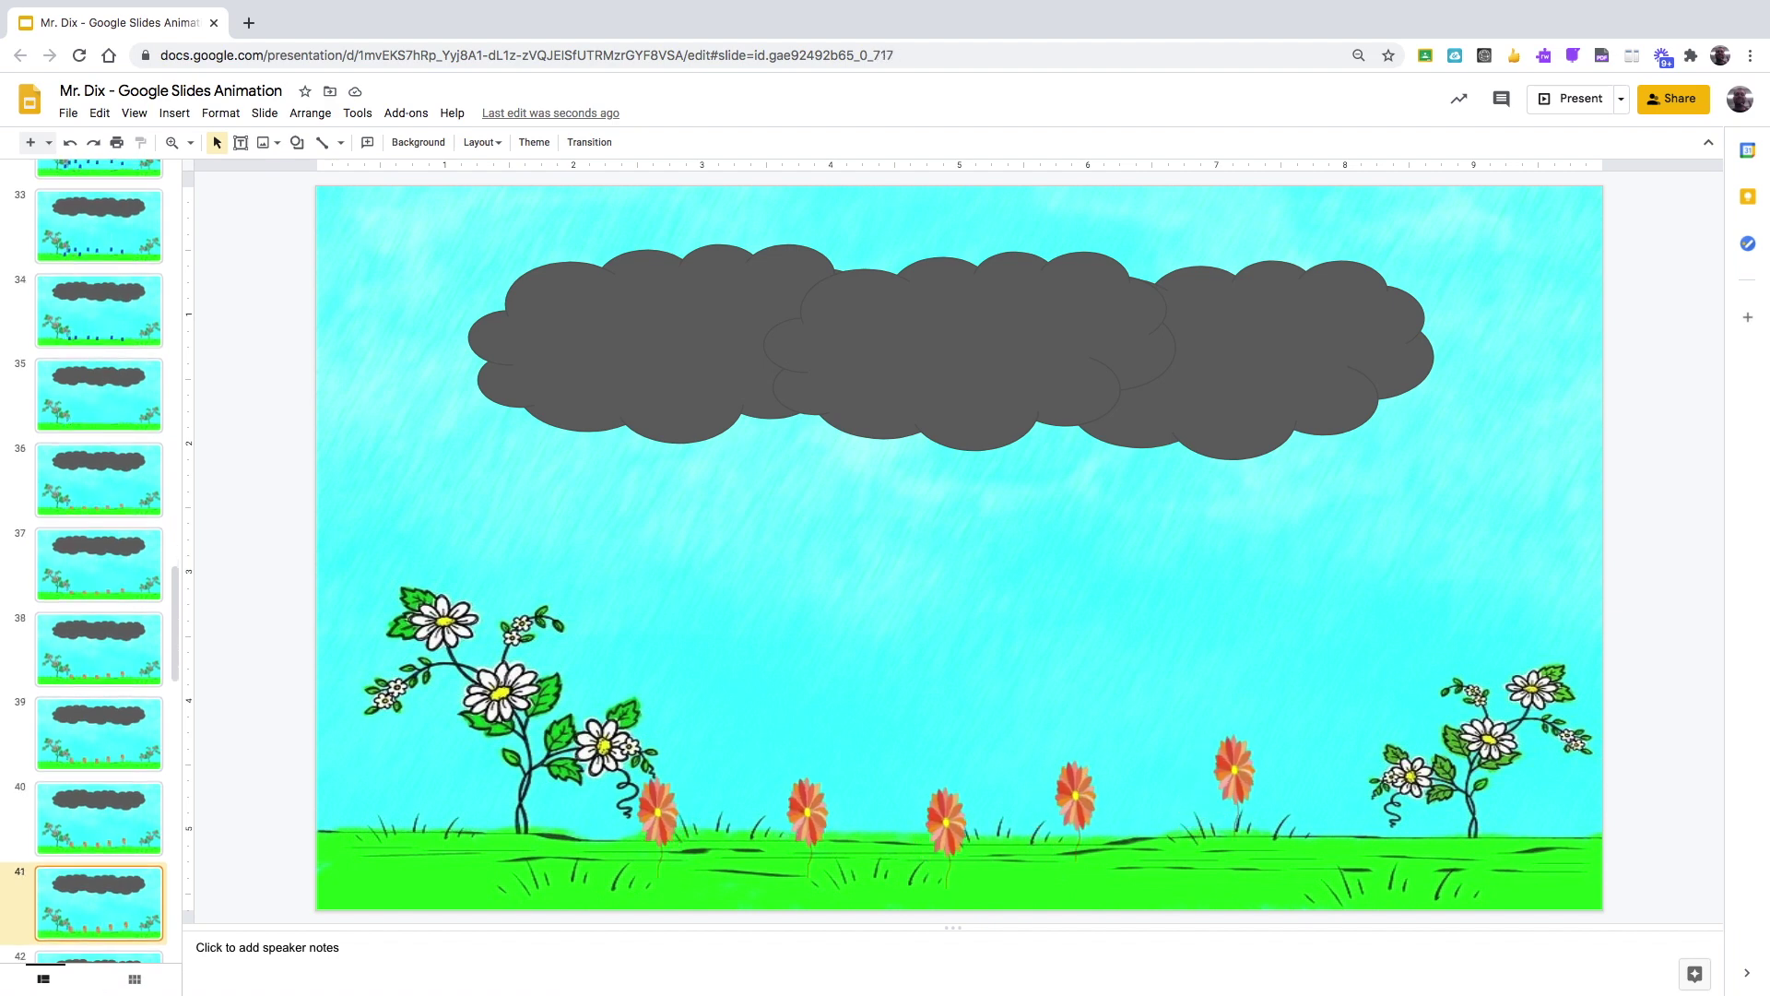
key("Down")
key("Down")
key("Down")
key("Down")
key("Down")
key("Down")
key("Down")
key("Down")
key("Down")
key("Down")
key("Down")
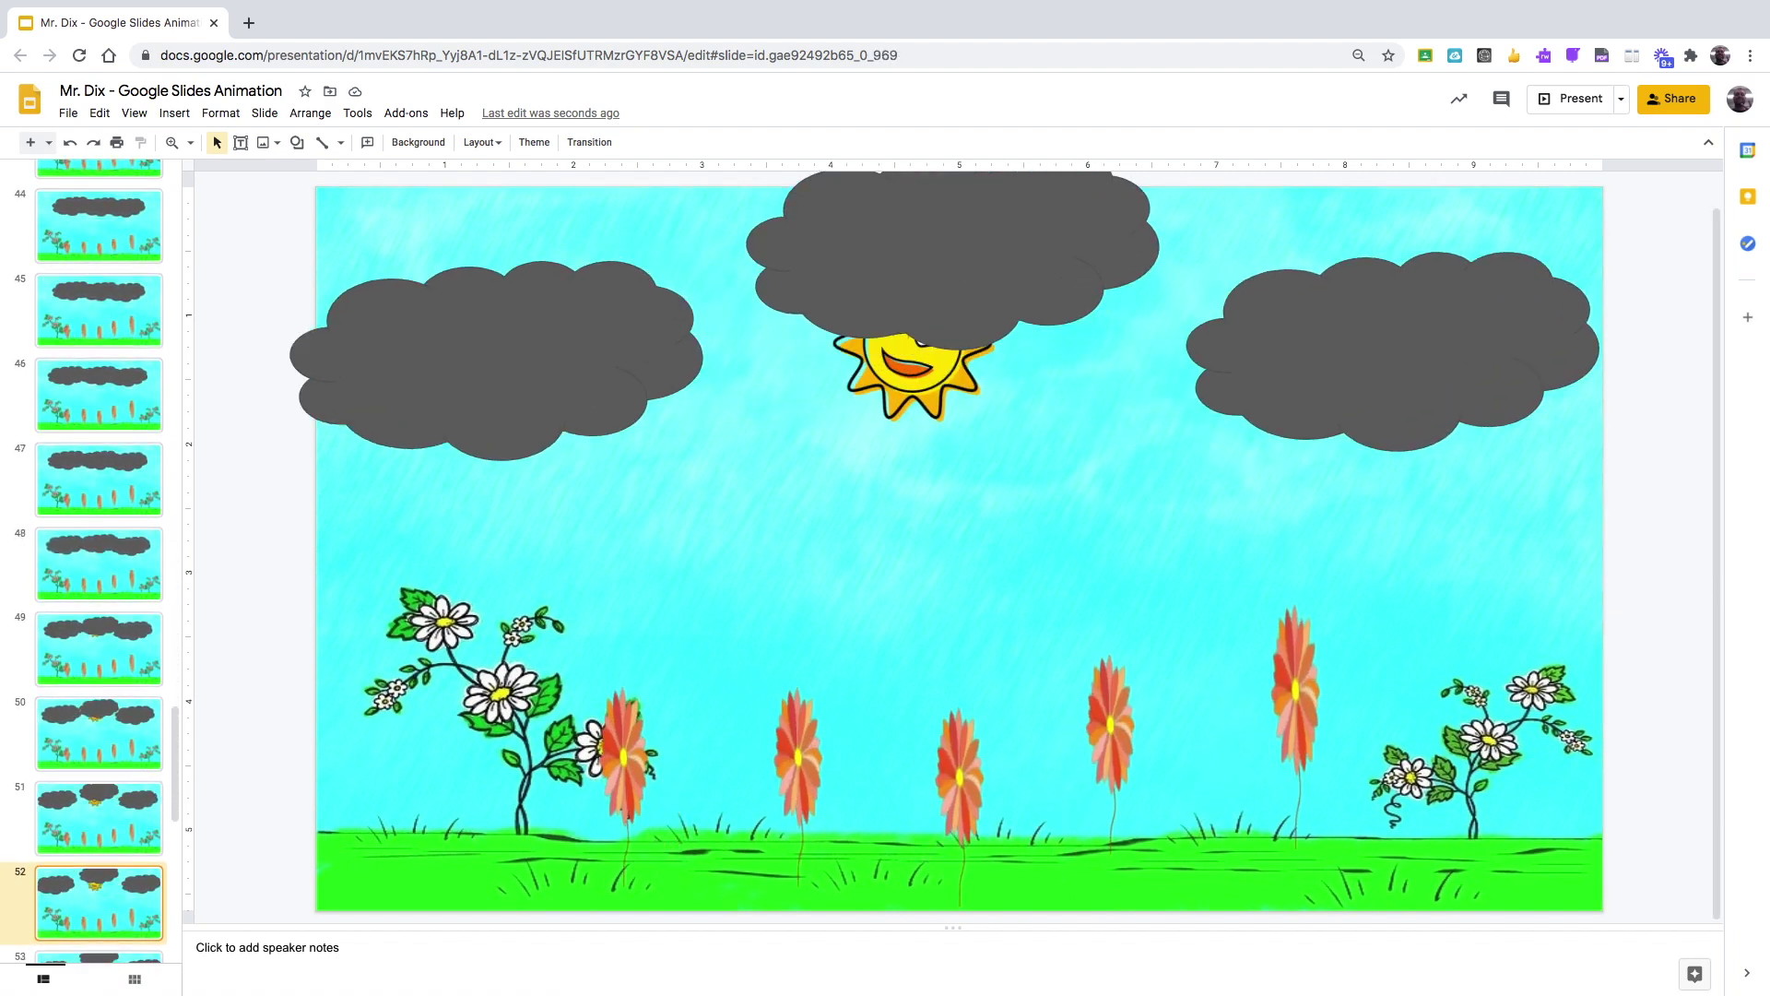
key("Down")
key("Down")
key("Down")
key("Down")
key("Down")
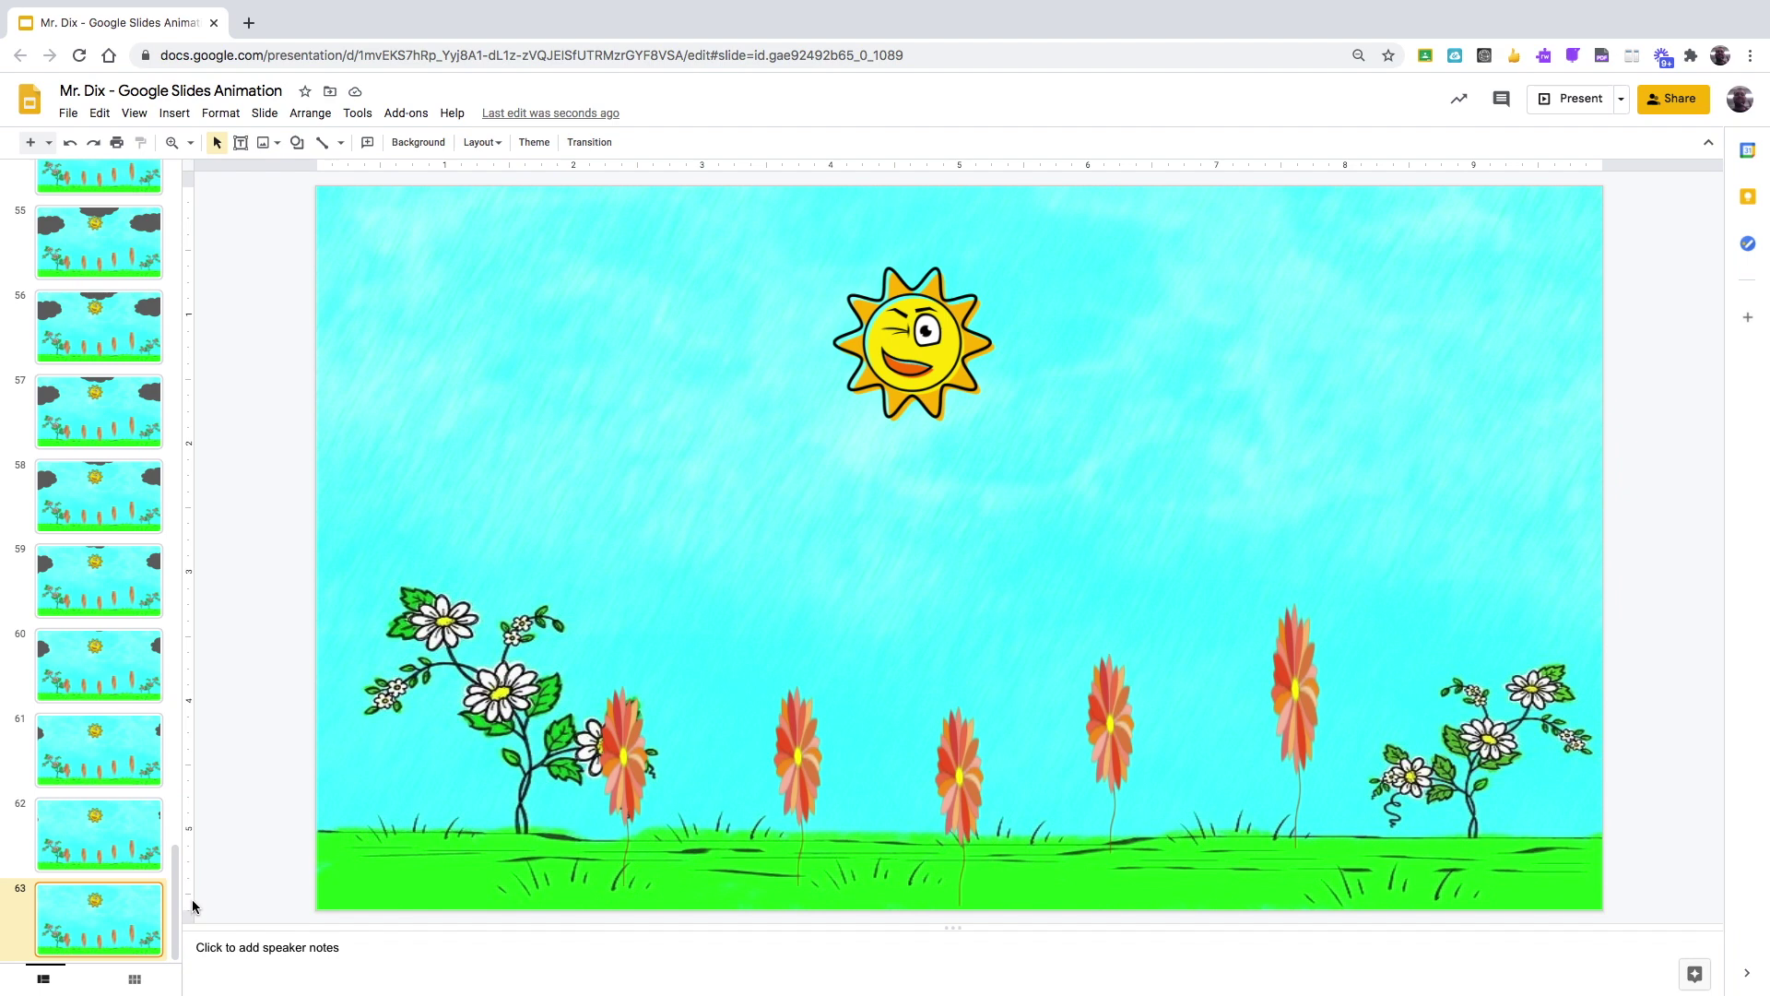
Step: Open the publish-to-web settings for the presentation and set the slides to auto-advance every second
left_click_drag(175, 902, 173, 212)
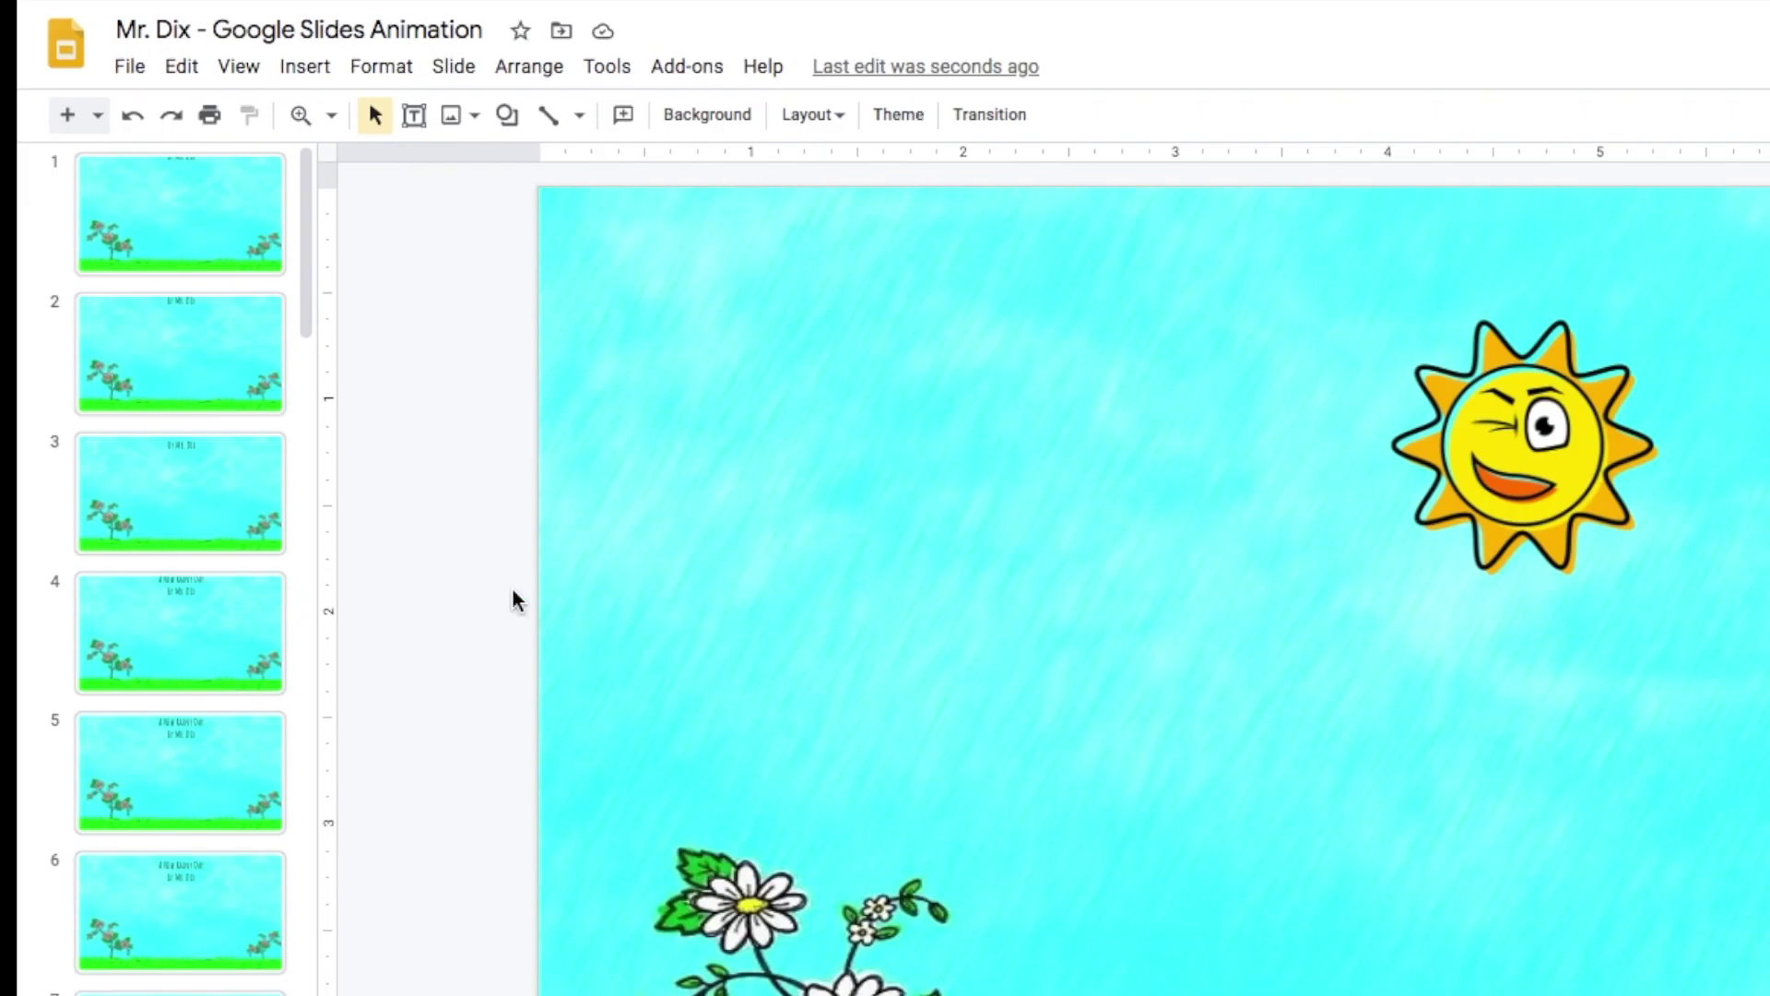
left_click(130, 67)
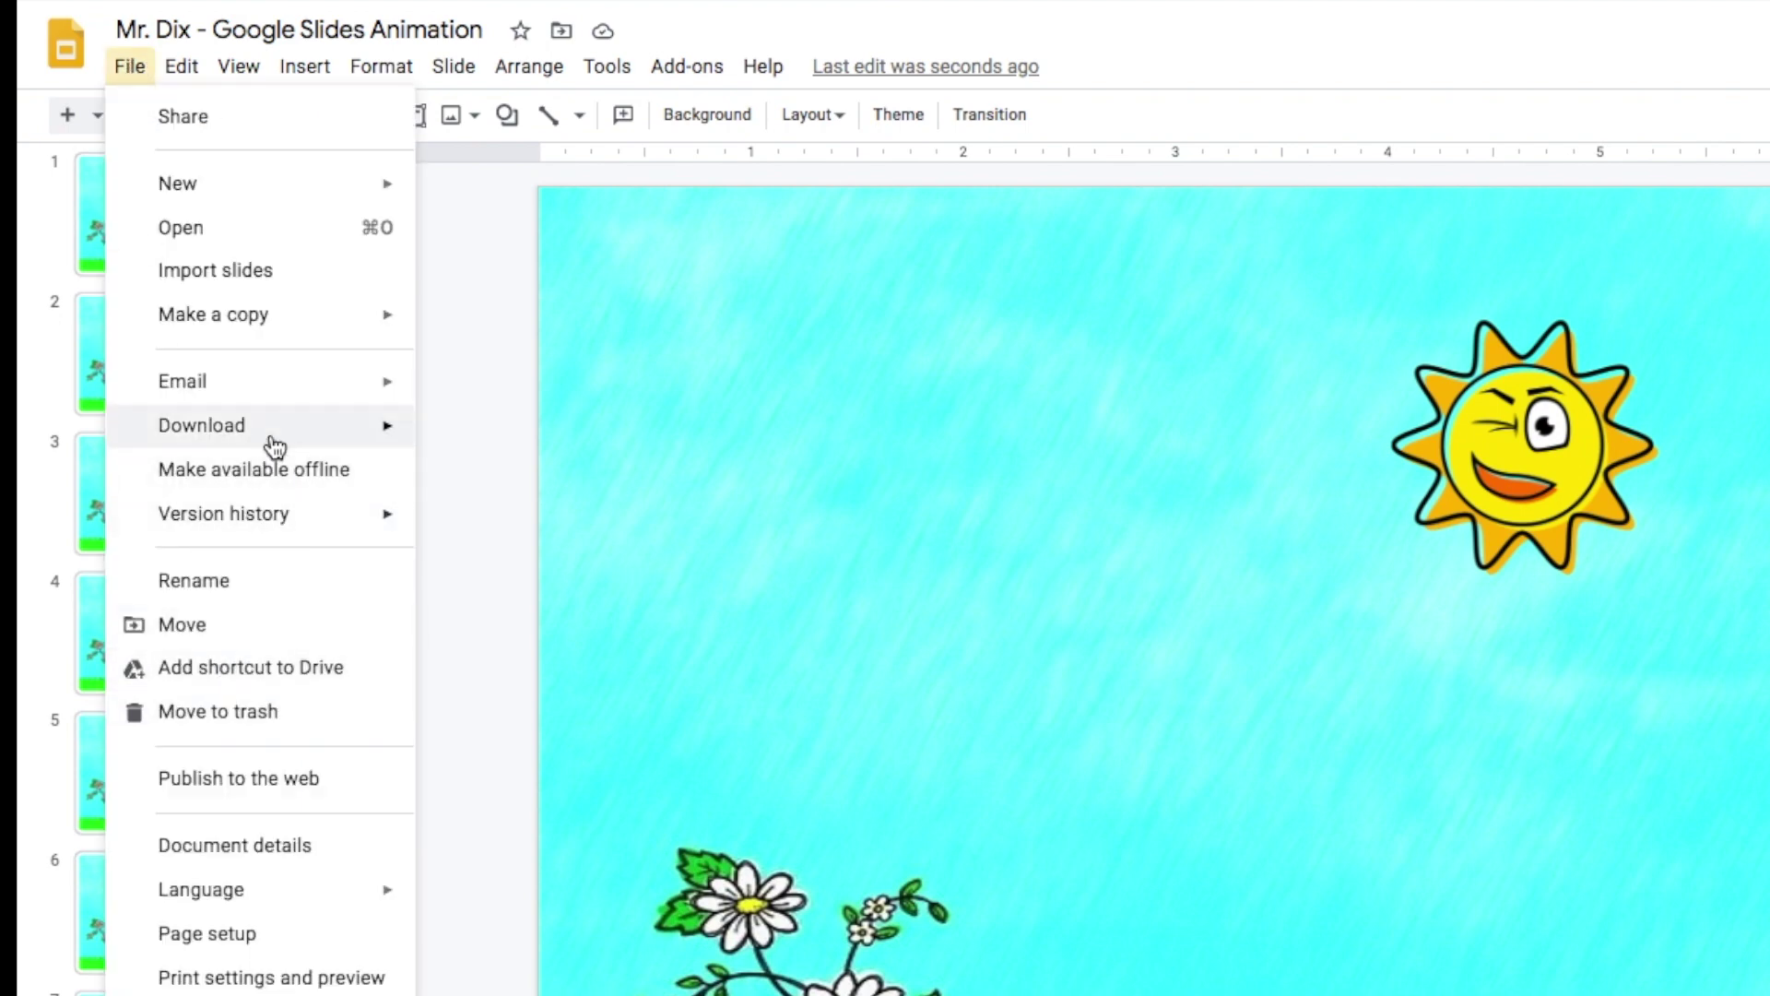
left_click(273, 795)
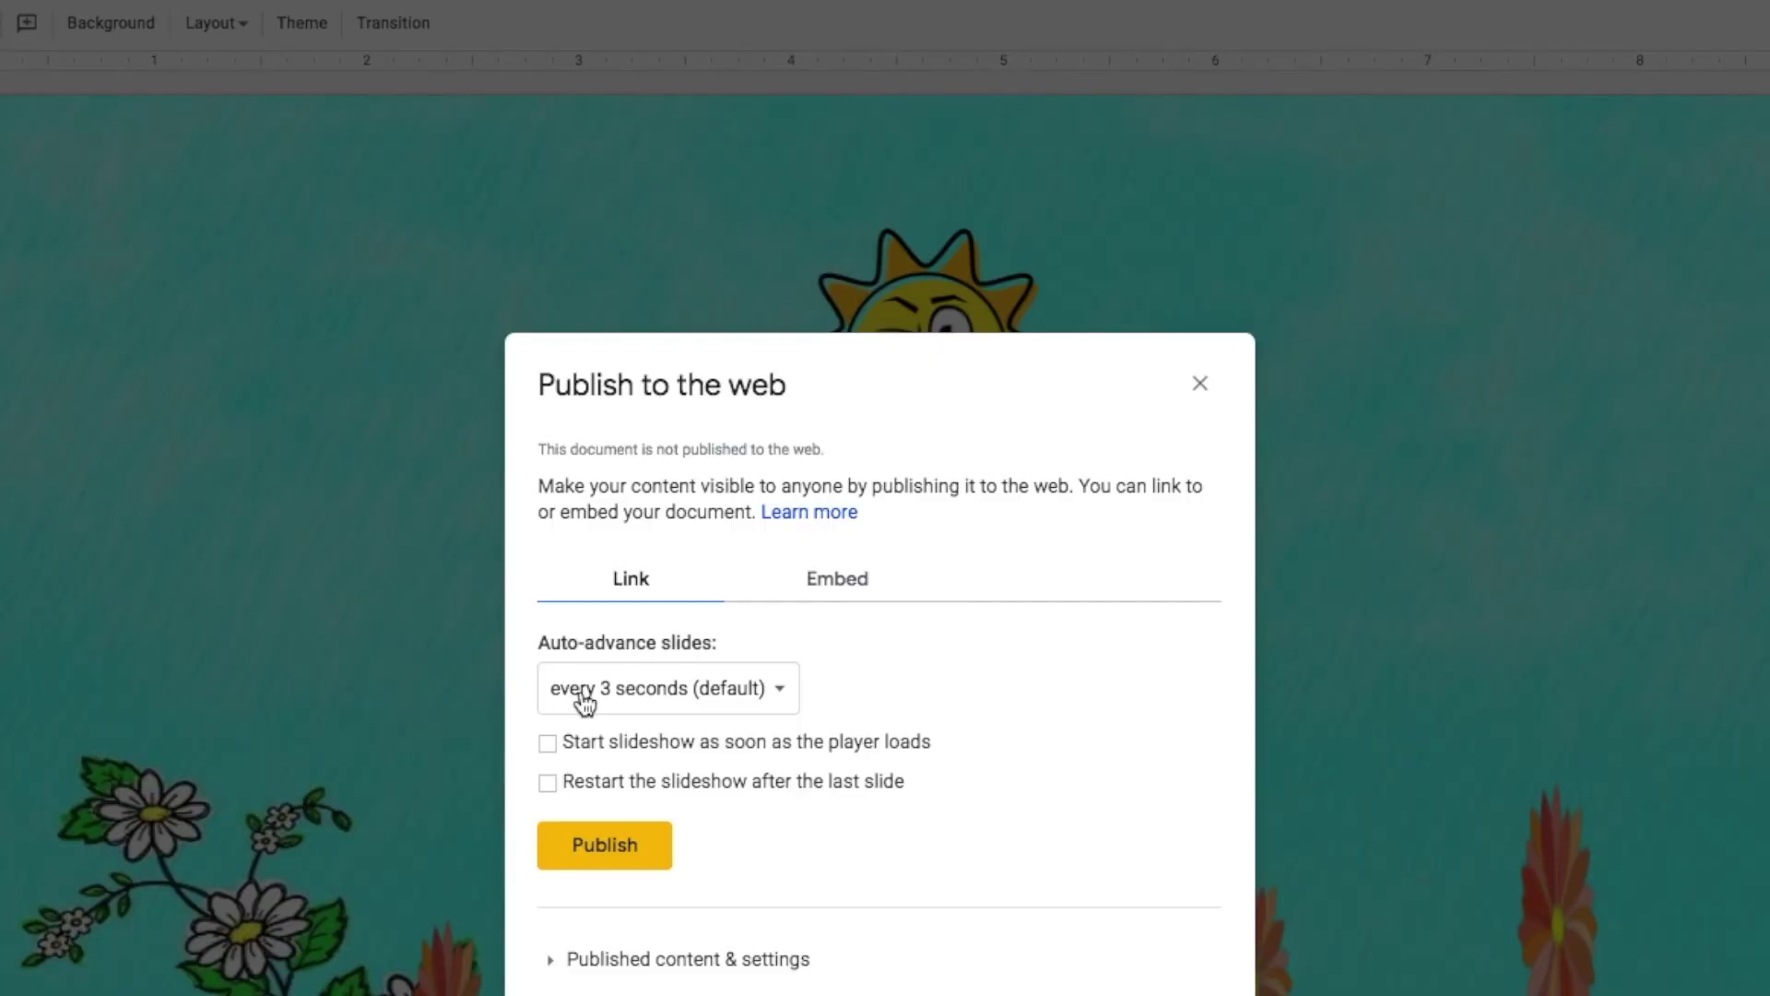
left_click(584, 700)
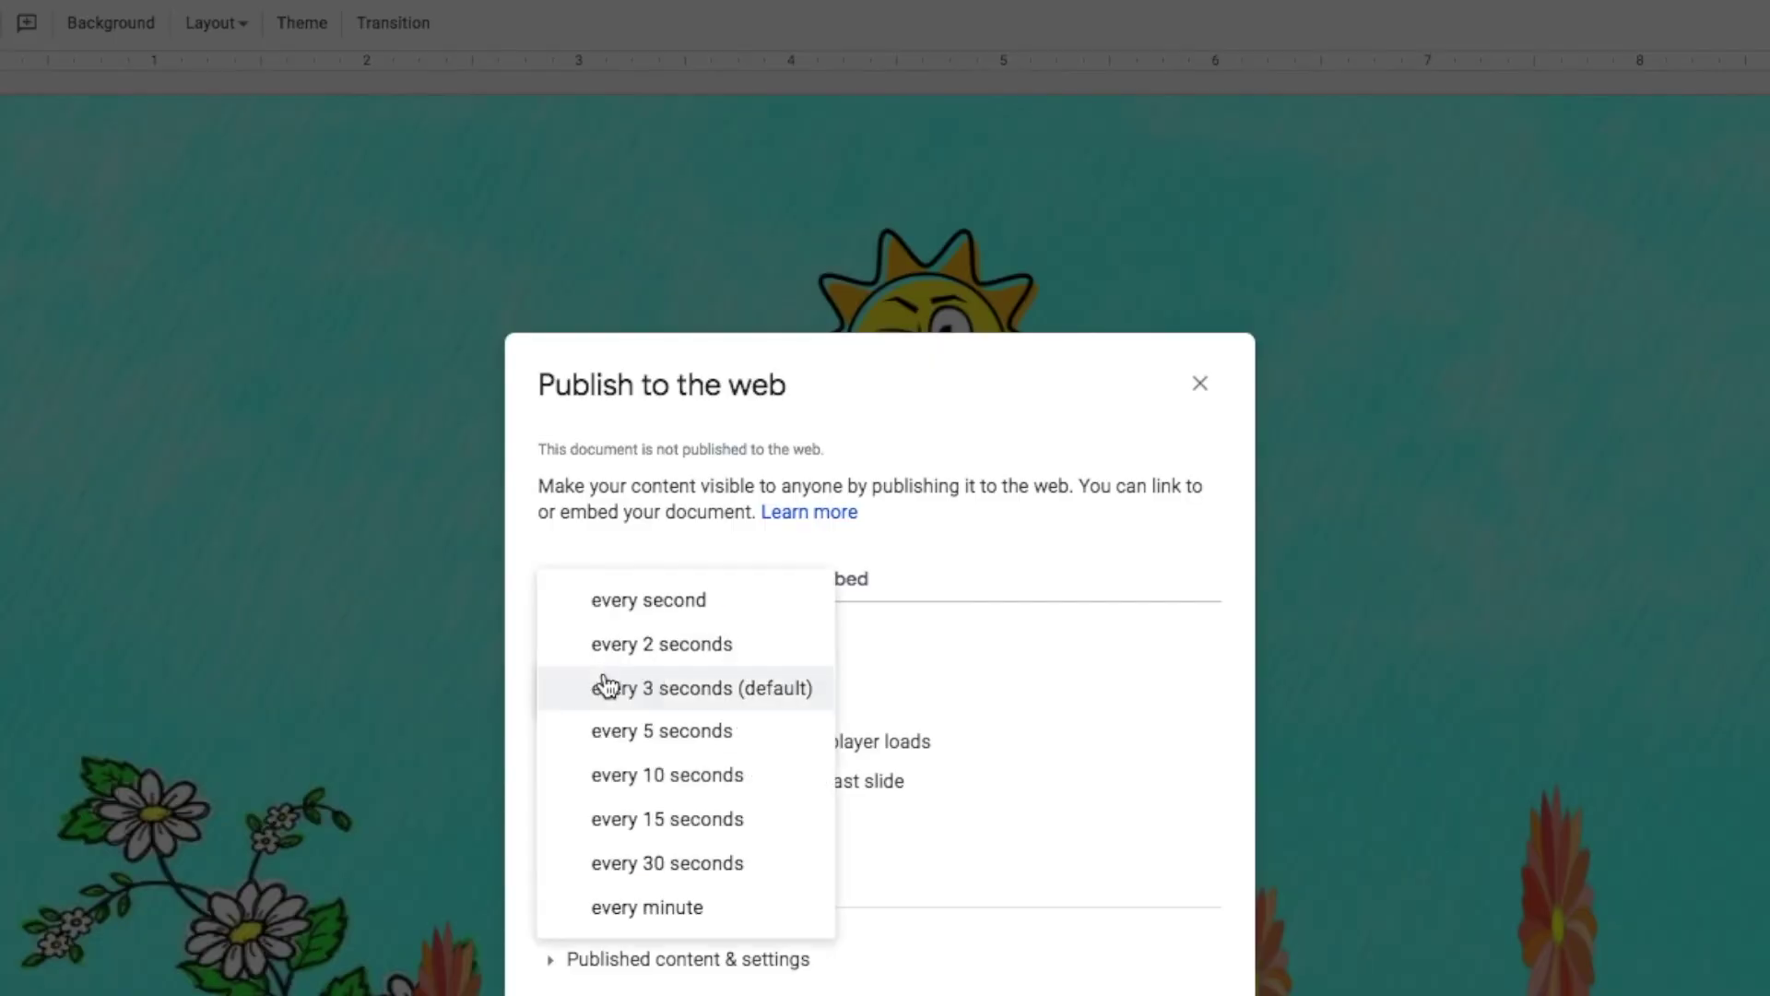
left_click(657, 608)
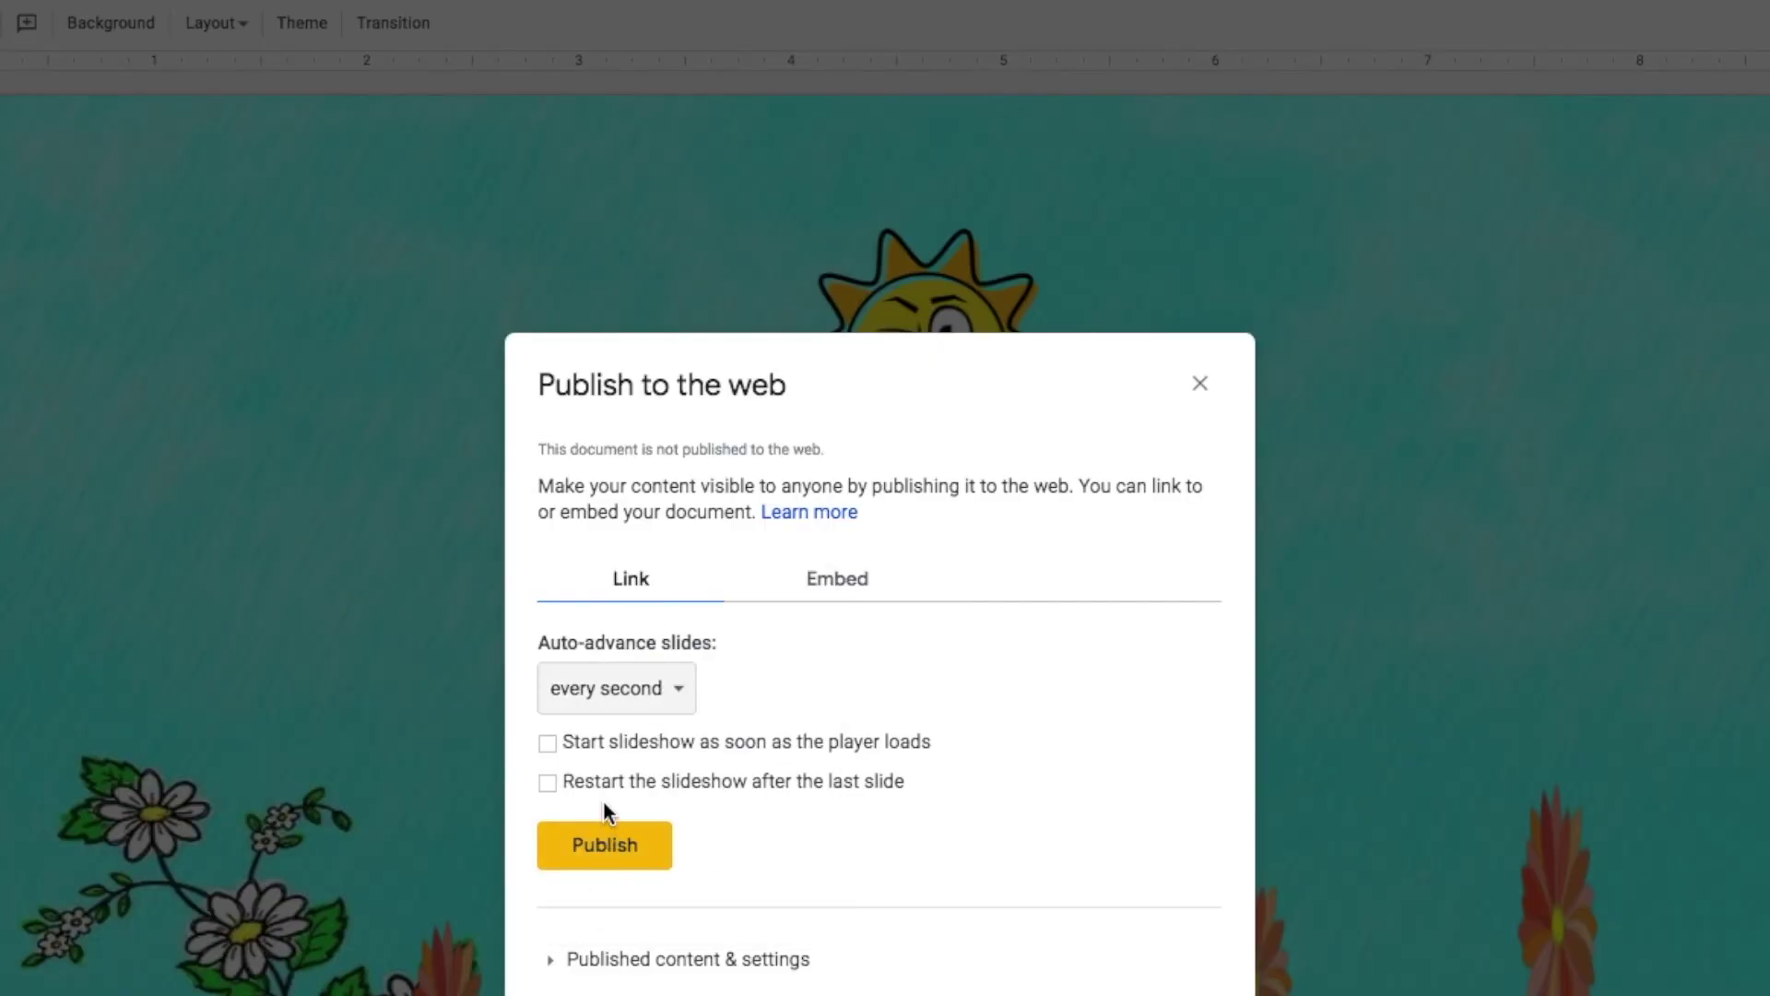
left_click(602, 708)
left_click(606, 708)
Step: Enable starting the slideshow when the player loads and restarting it after the last slide, and publish the presentation to the web
left_click(547, 743)
left_click(548, 788)
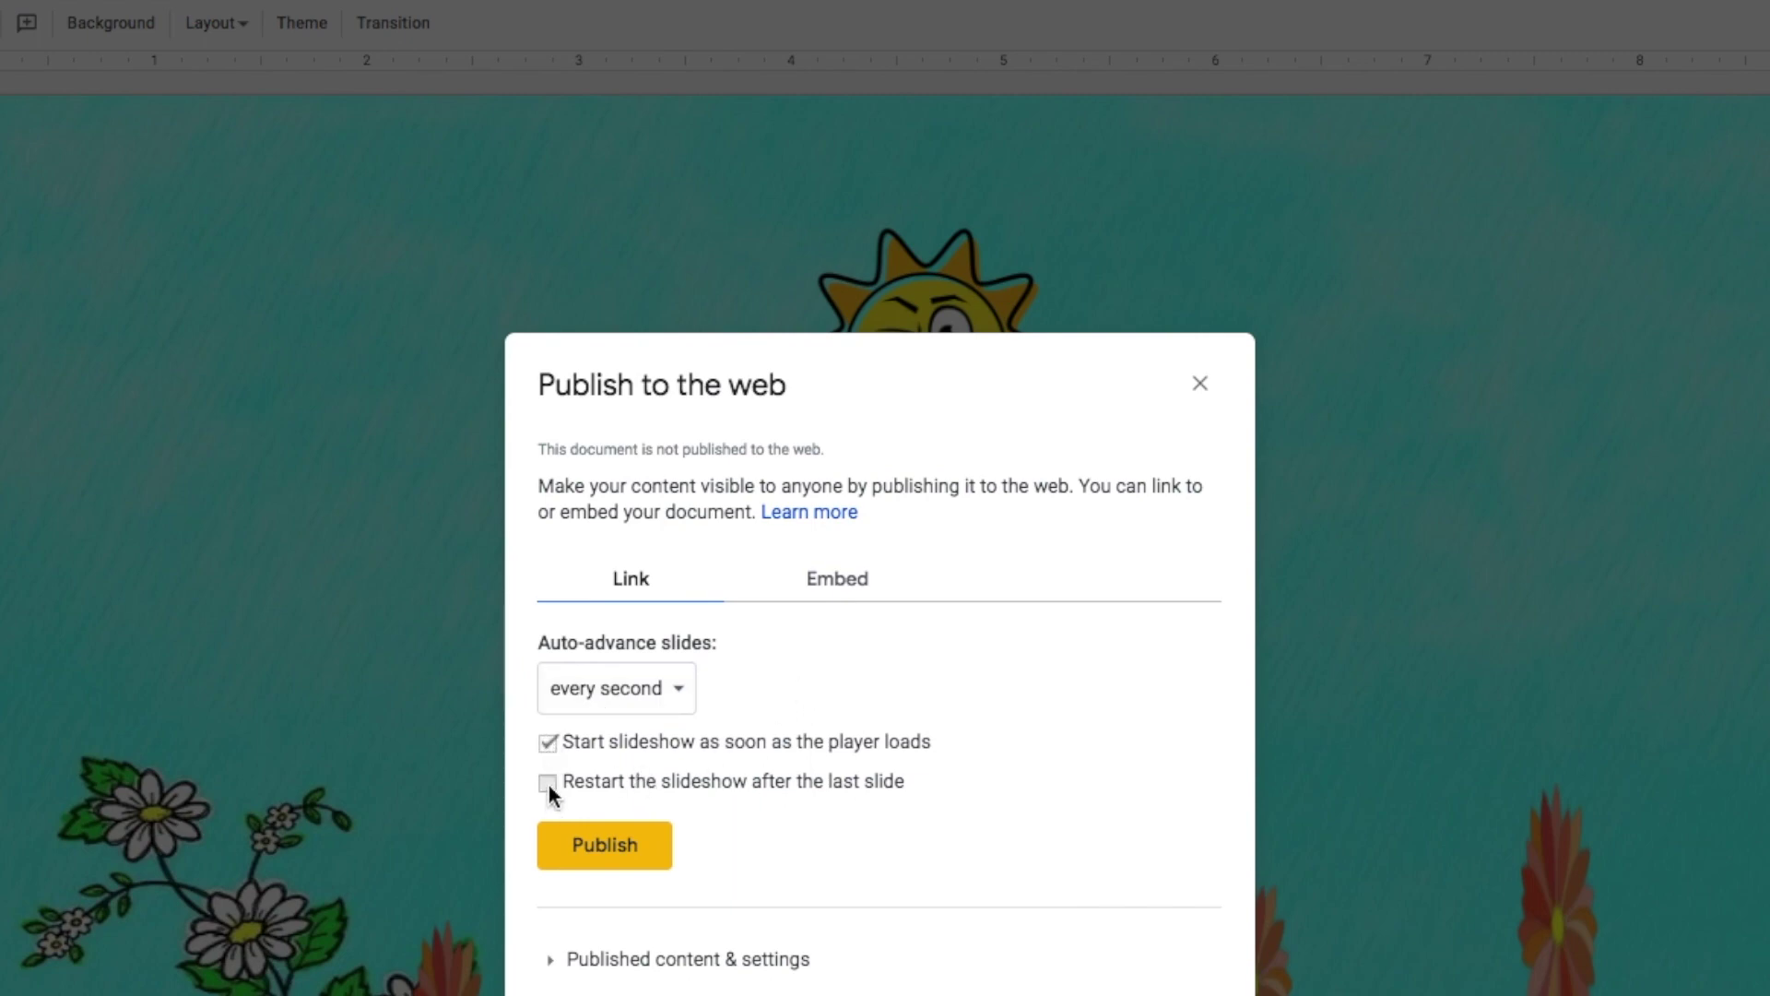
left_click(604, 853)
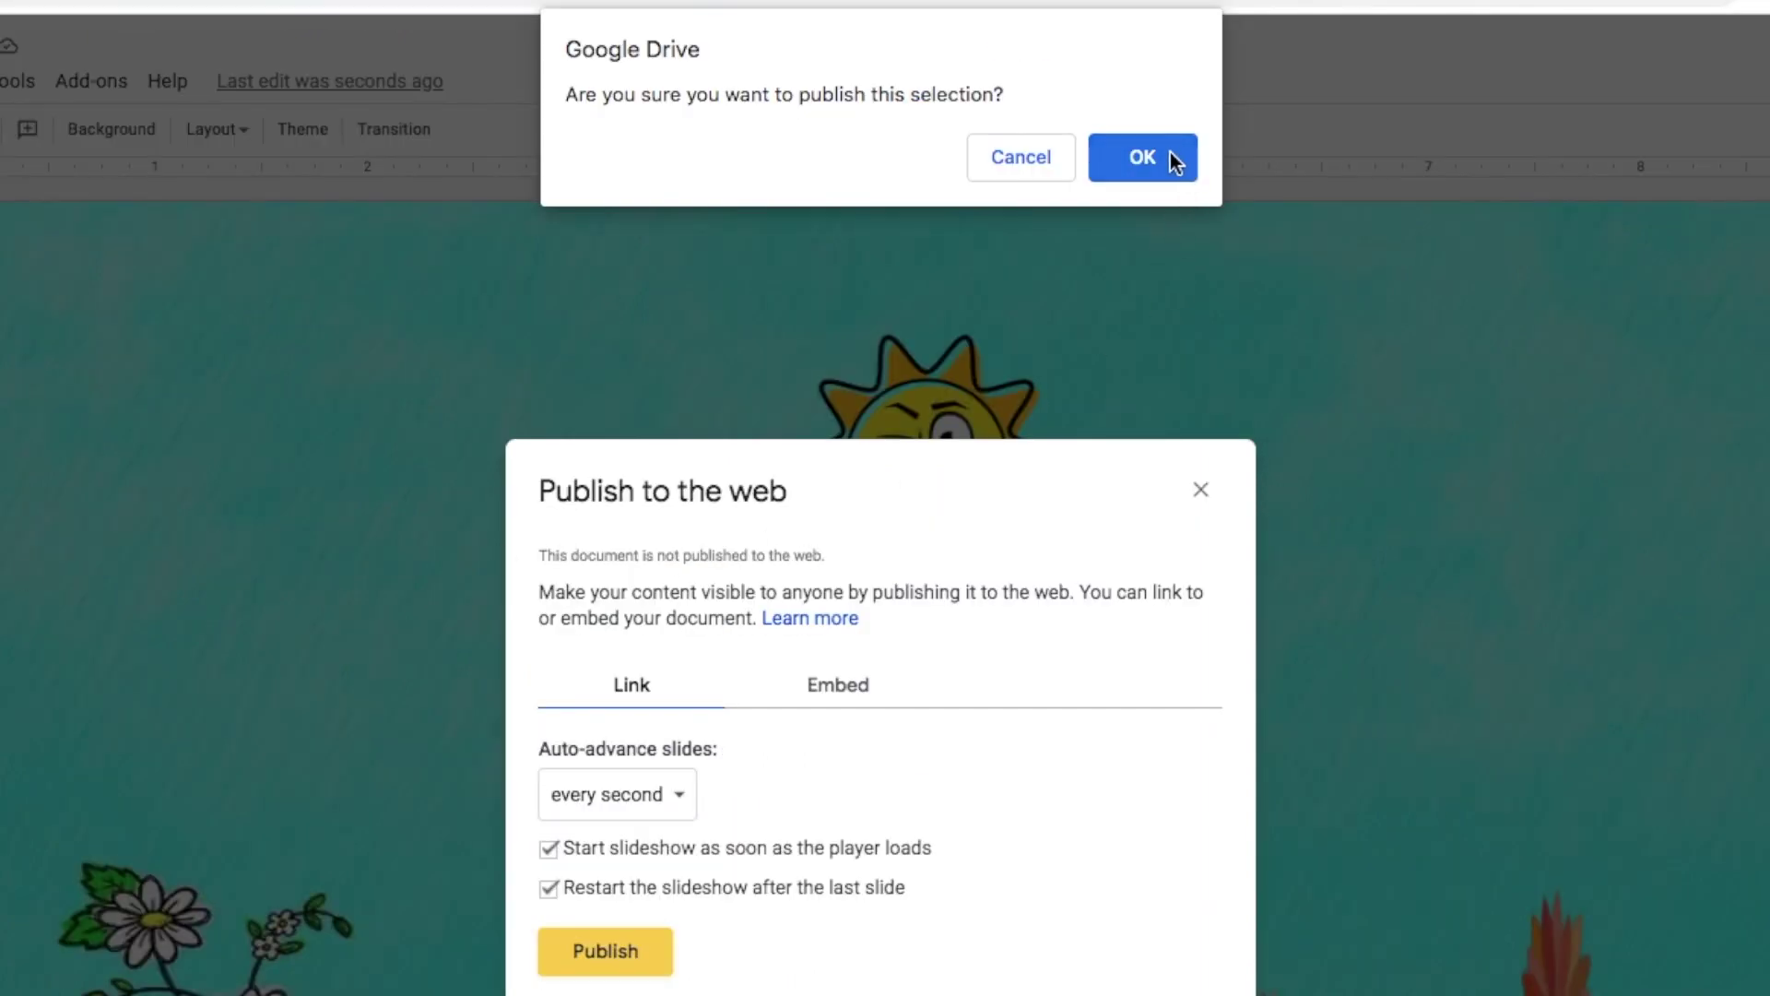
left_click(1142, 158)
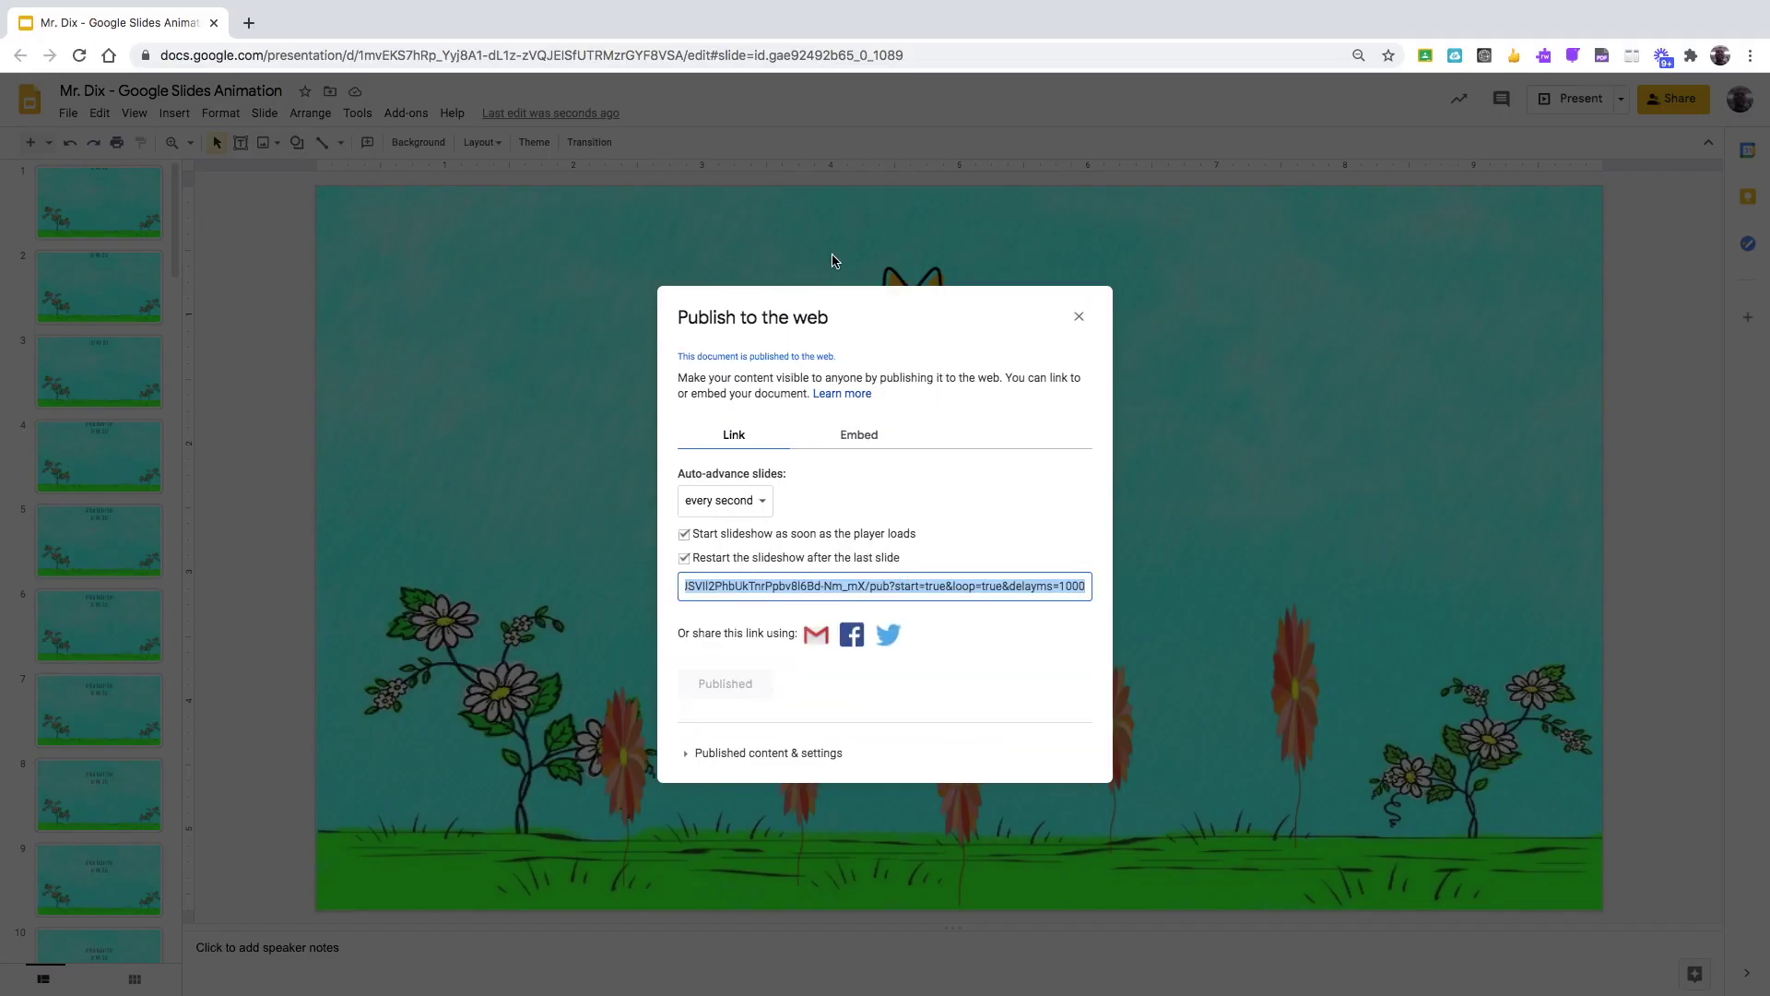
Step: Open the published presentation link in a new browser tab with its delay changed to delayms=100
left_click(251, 63)
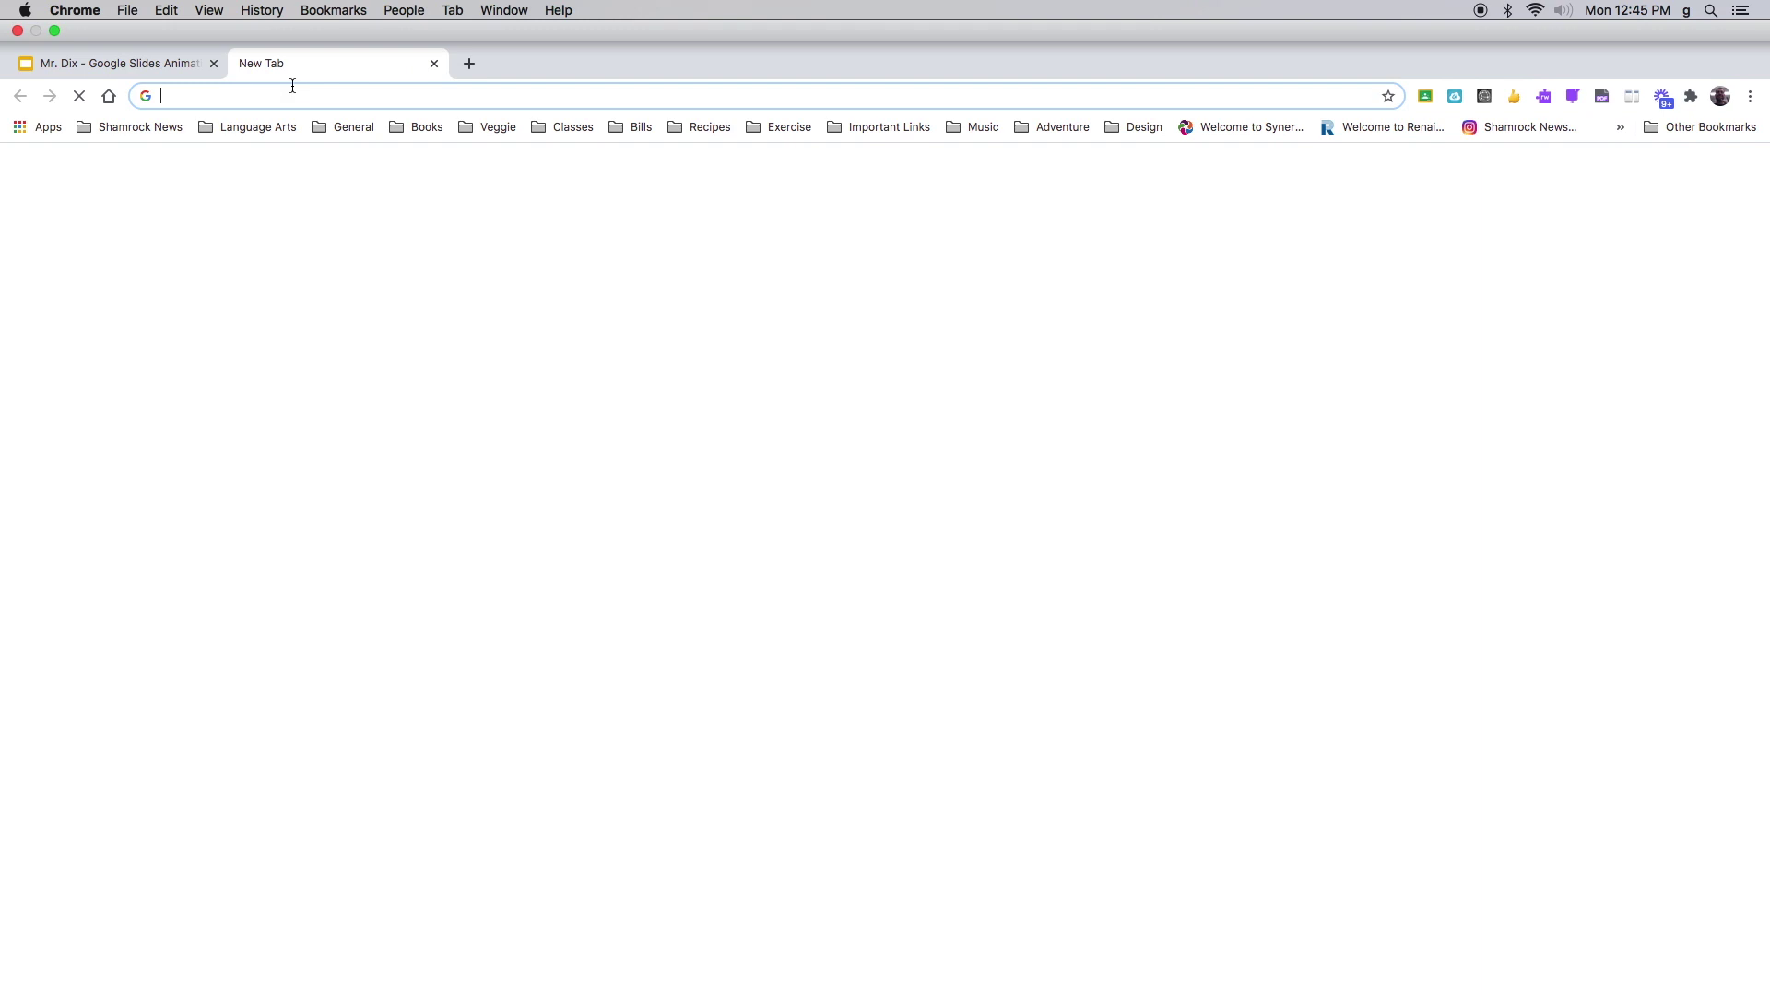
type("https://docs.google.com/presentation/d/e/2PACX-1vSC9DOx-GJqvlHbPG-jolwFYFJfcFFZRMCkk5L8dLeA975Pc-KJSVIl2PhbUkTnrPpbv8I6Bd-Nm_mX/pub?start=true&loop=true&delayms=1000")
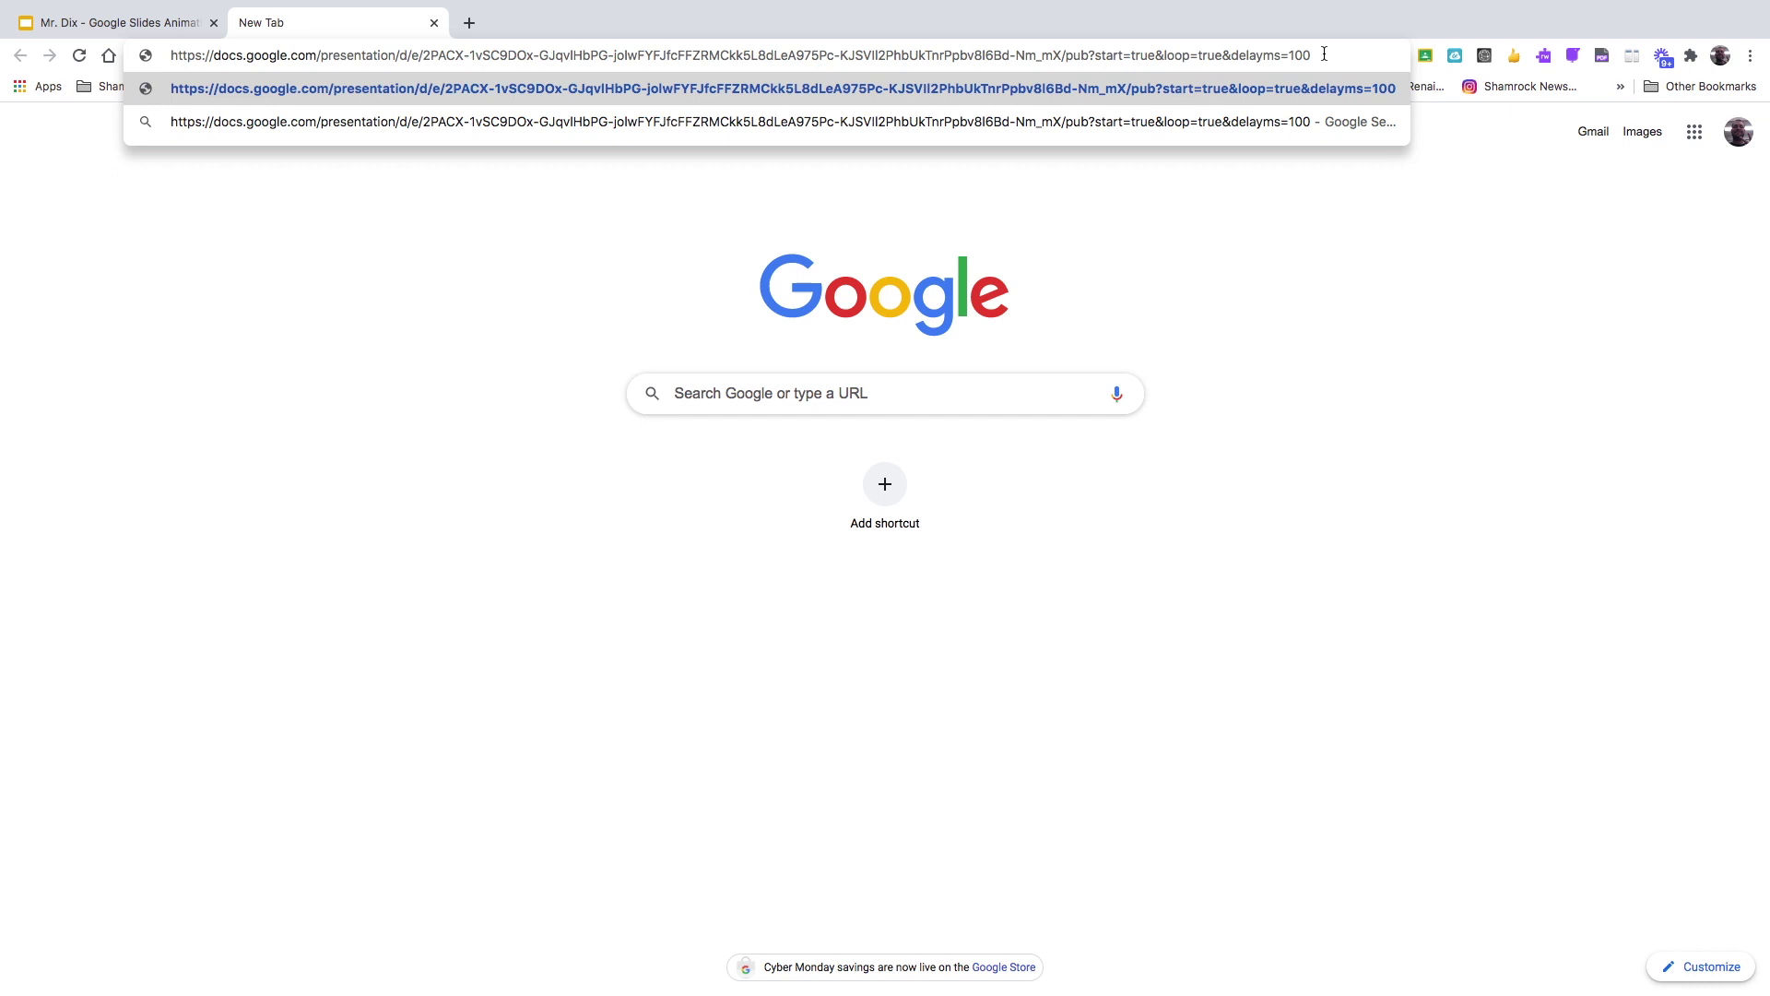
key("Return")
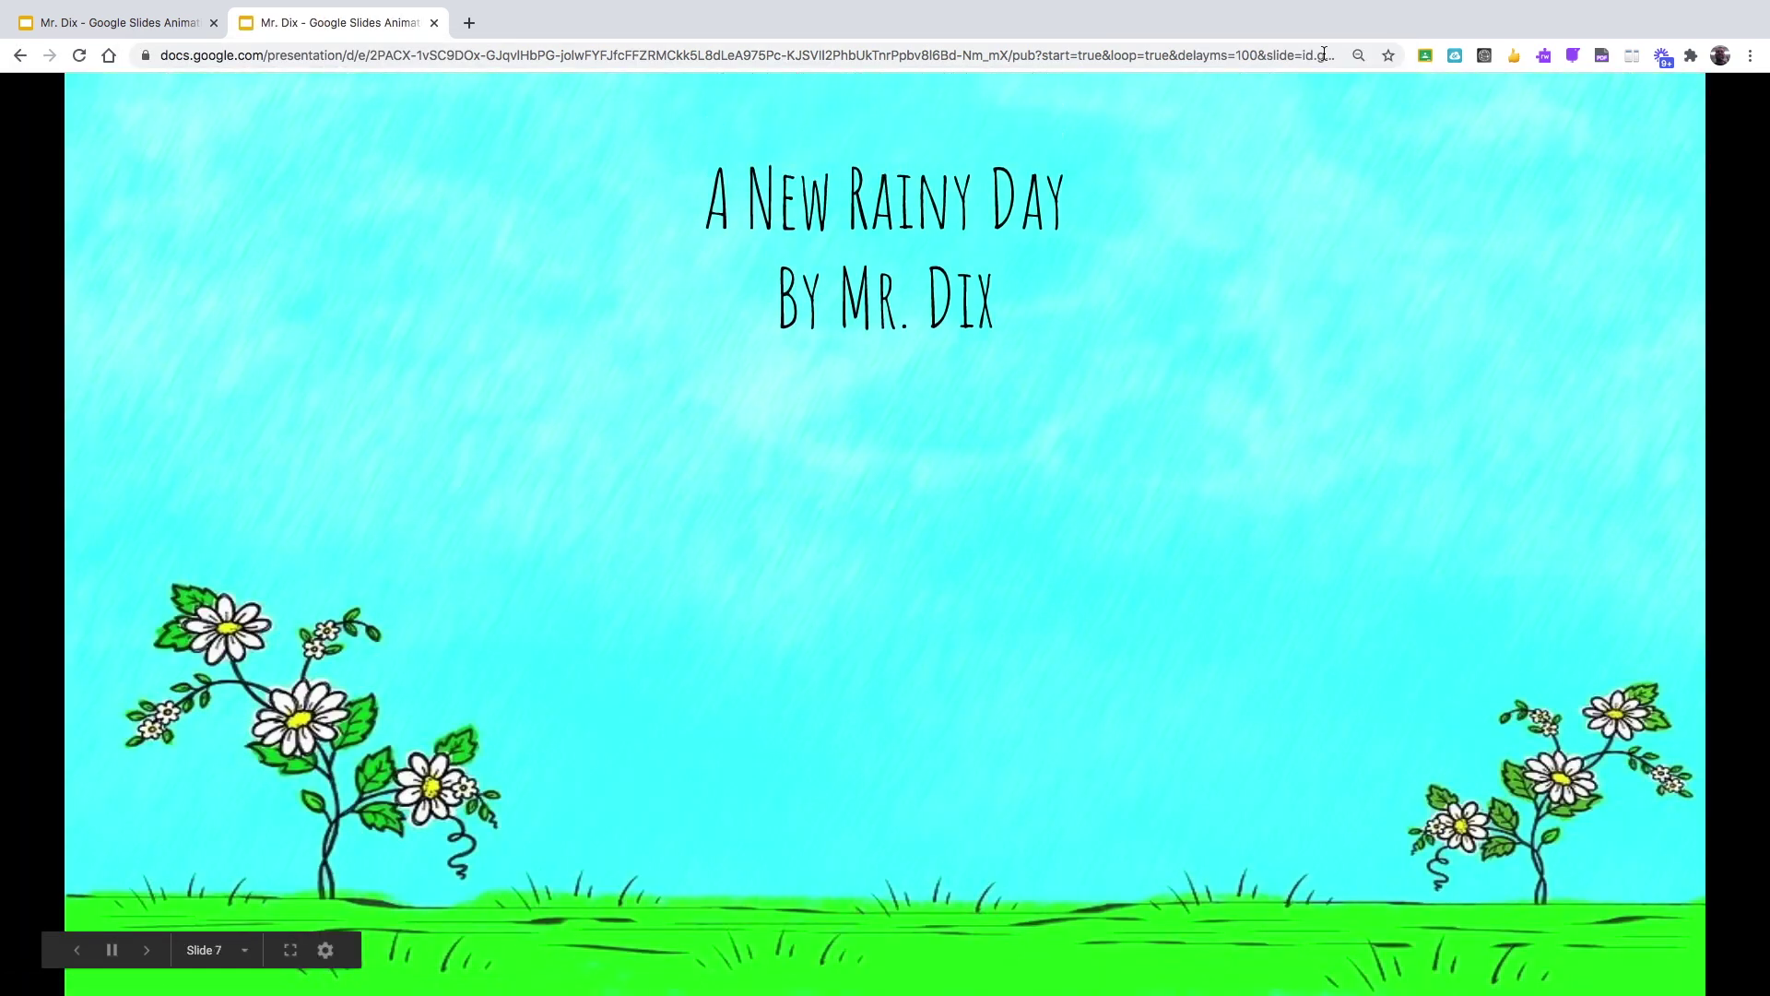